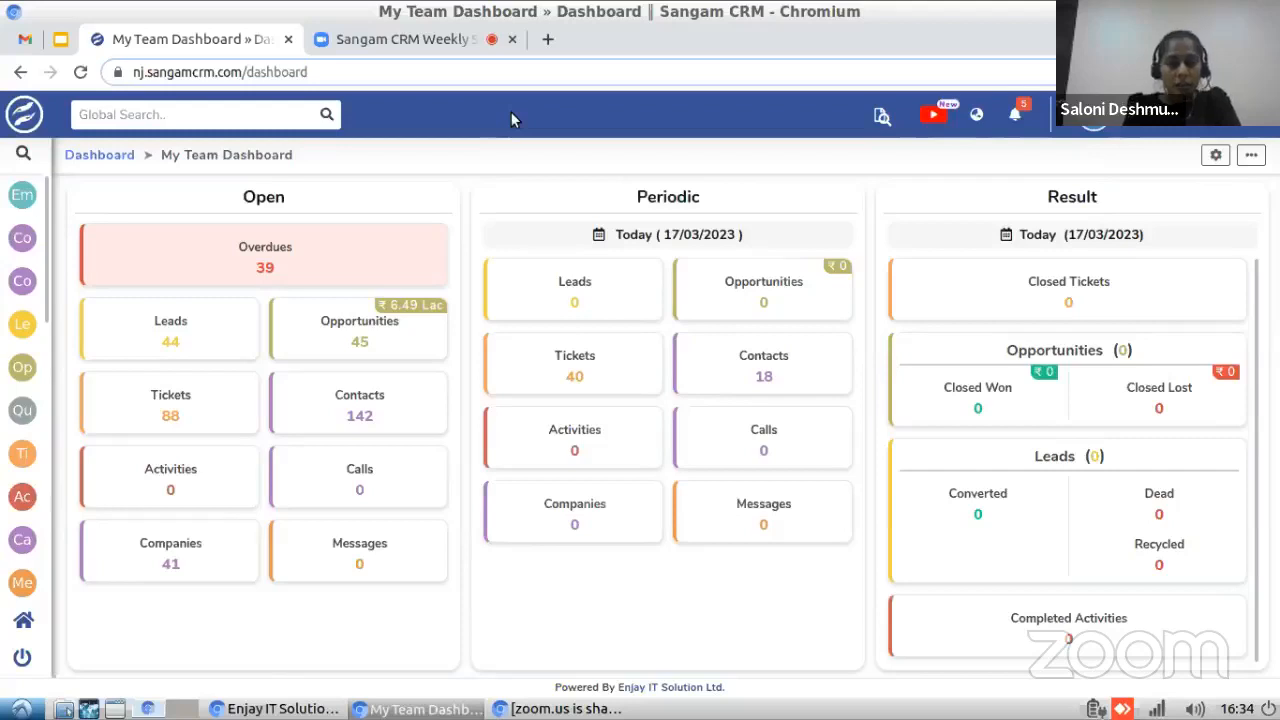
Open the Admin panel in a new tab from the account menu.
click(1150, 116)
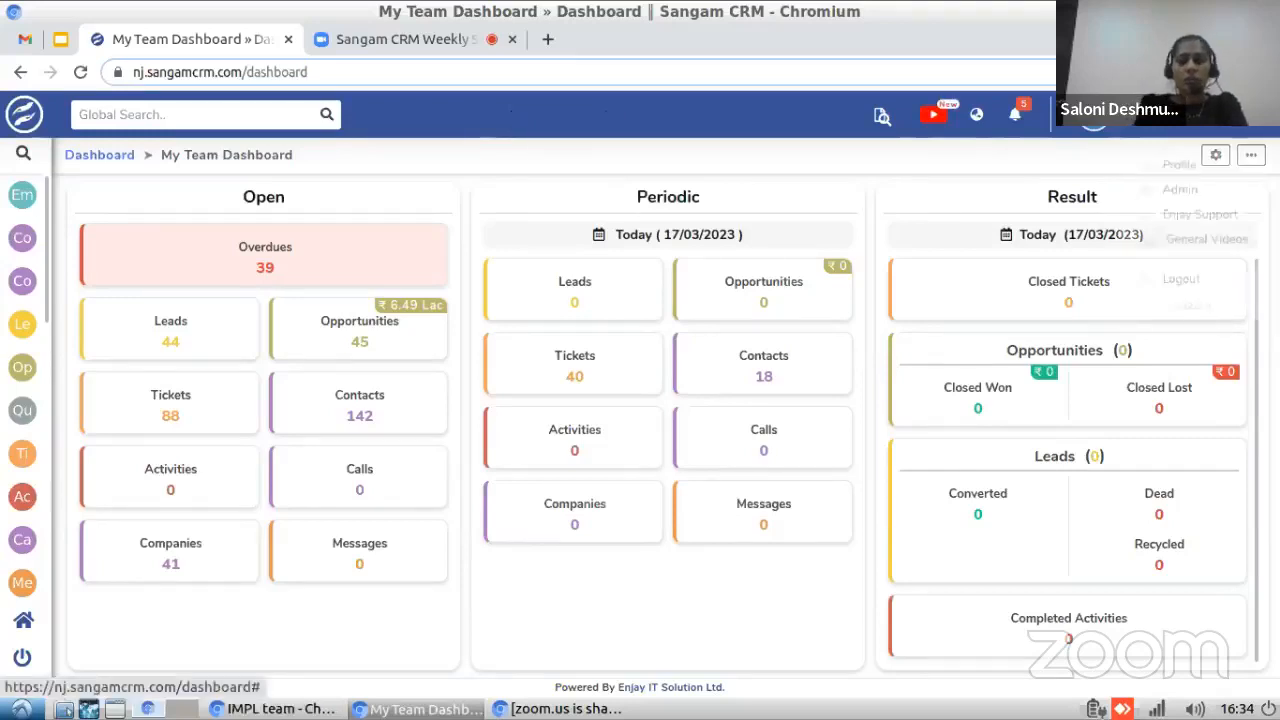
click(664, 161)
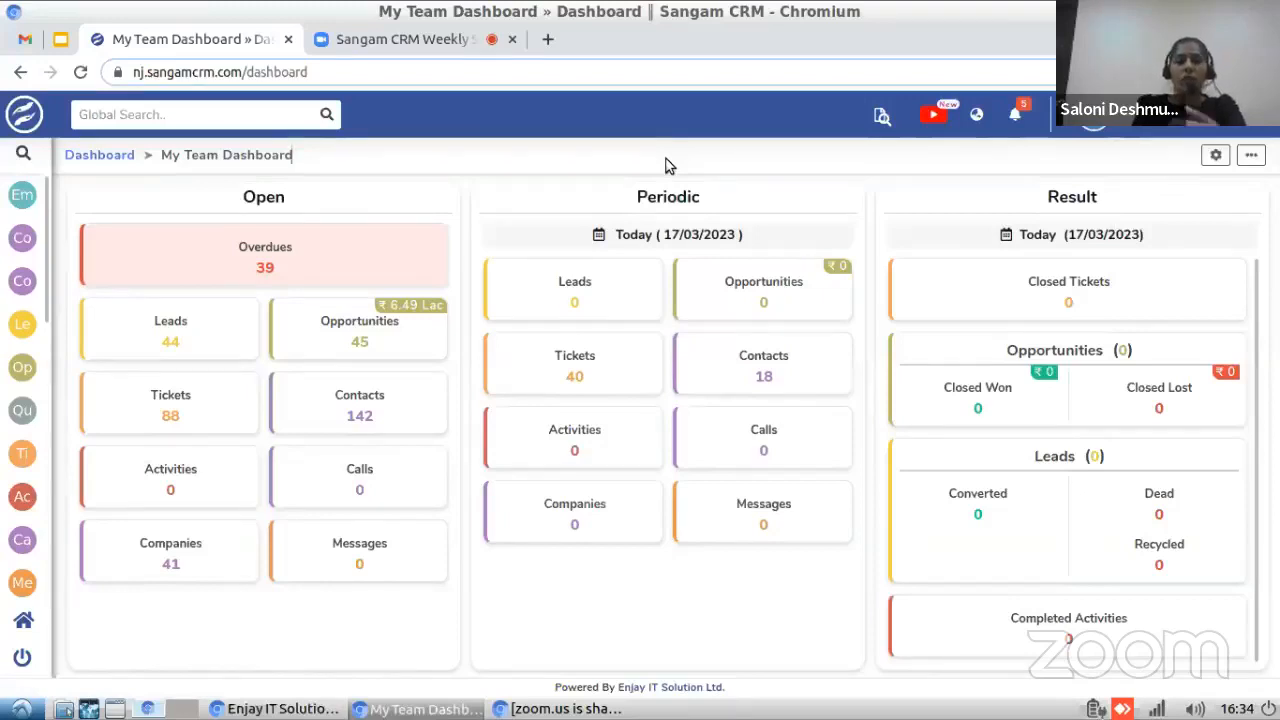
click(1185, 119)
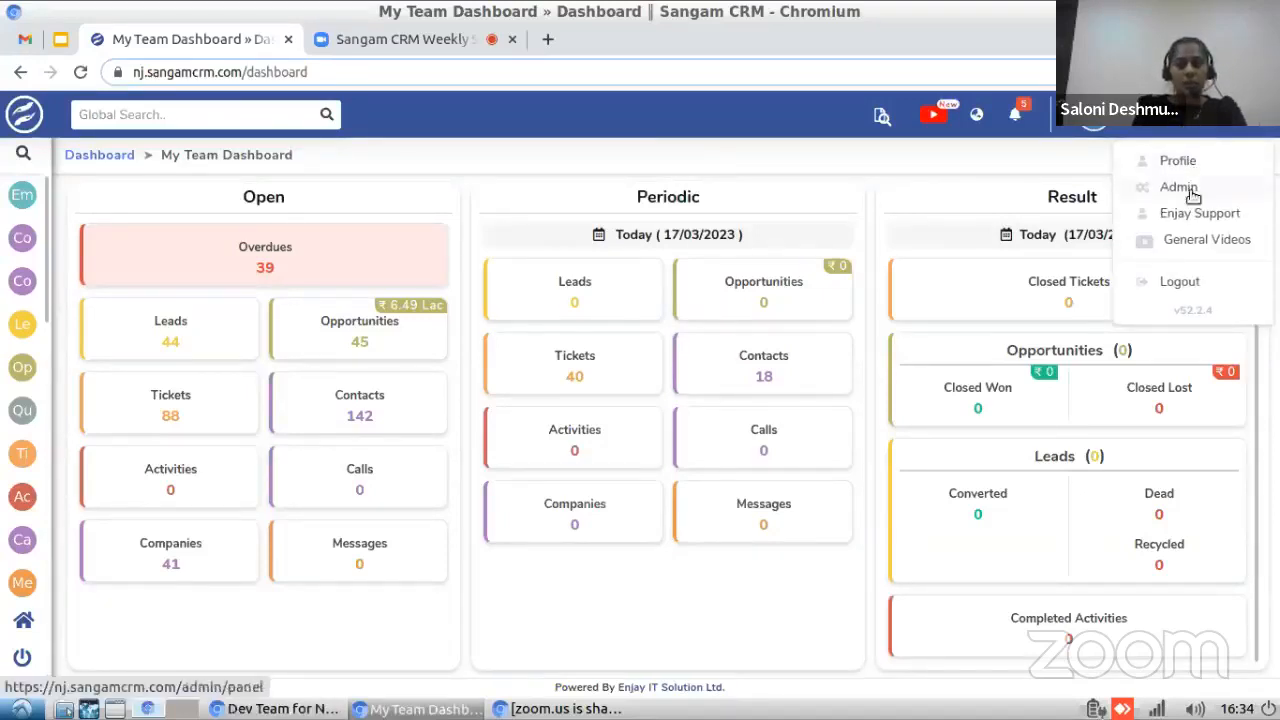
right_click(1183, 188)
click(1030, 200)
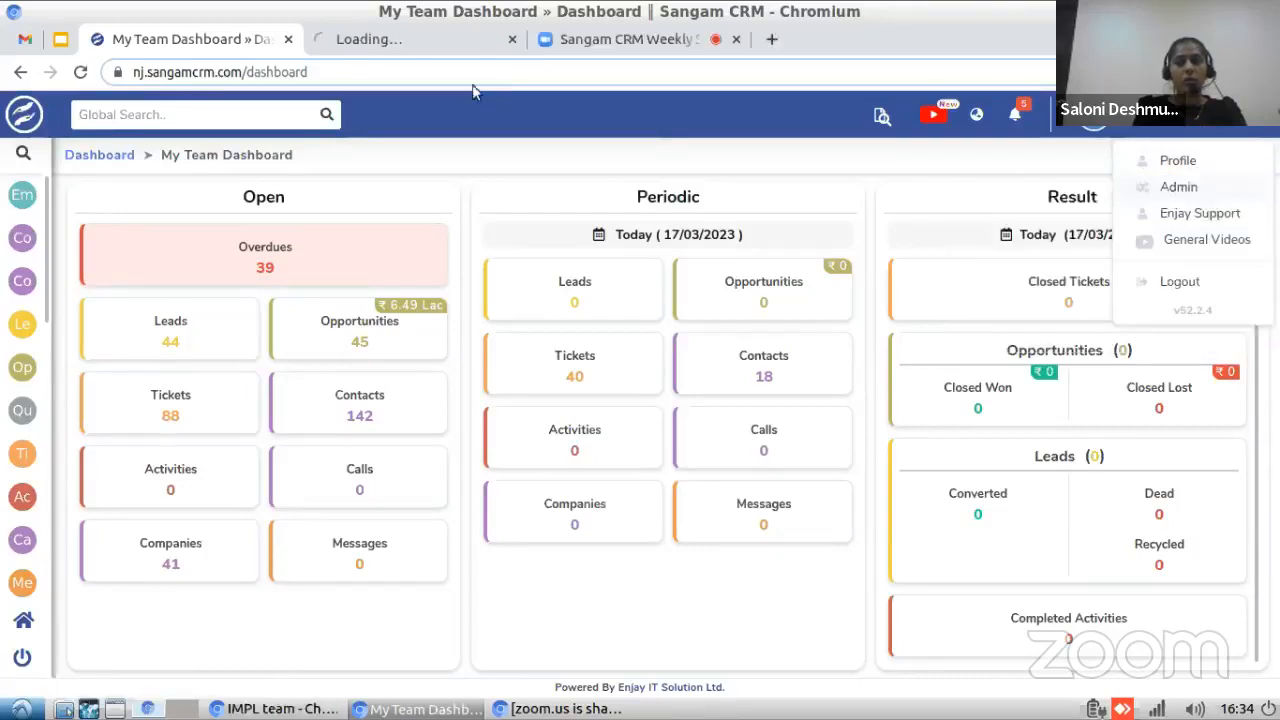
click(434, 49)
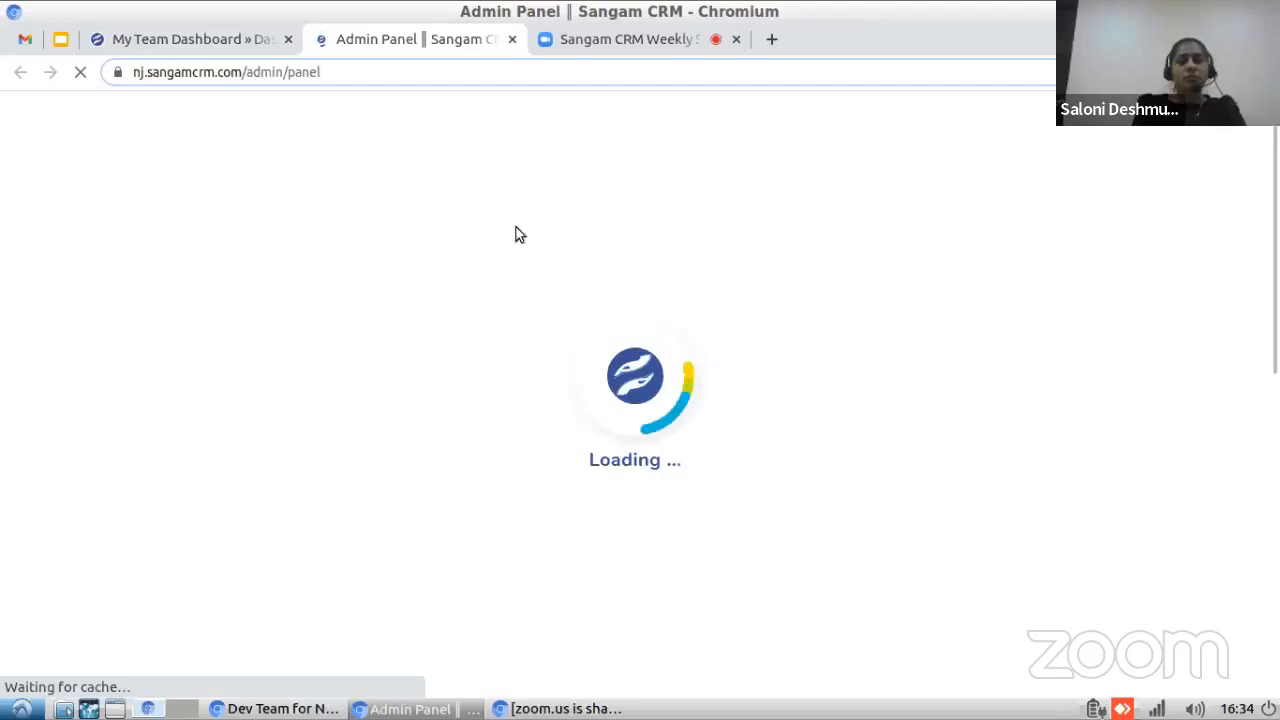
Search admin settings for 'inbo' and open the Inbound Email list in its own tab.
mouse_move(933, 289)
mouse_down()
mouse_move(1061, 285)
mouse_move(1020, 302)
mouse_move(929, 291)
mouse_up()
click(1063, 157)
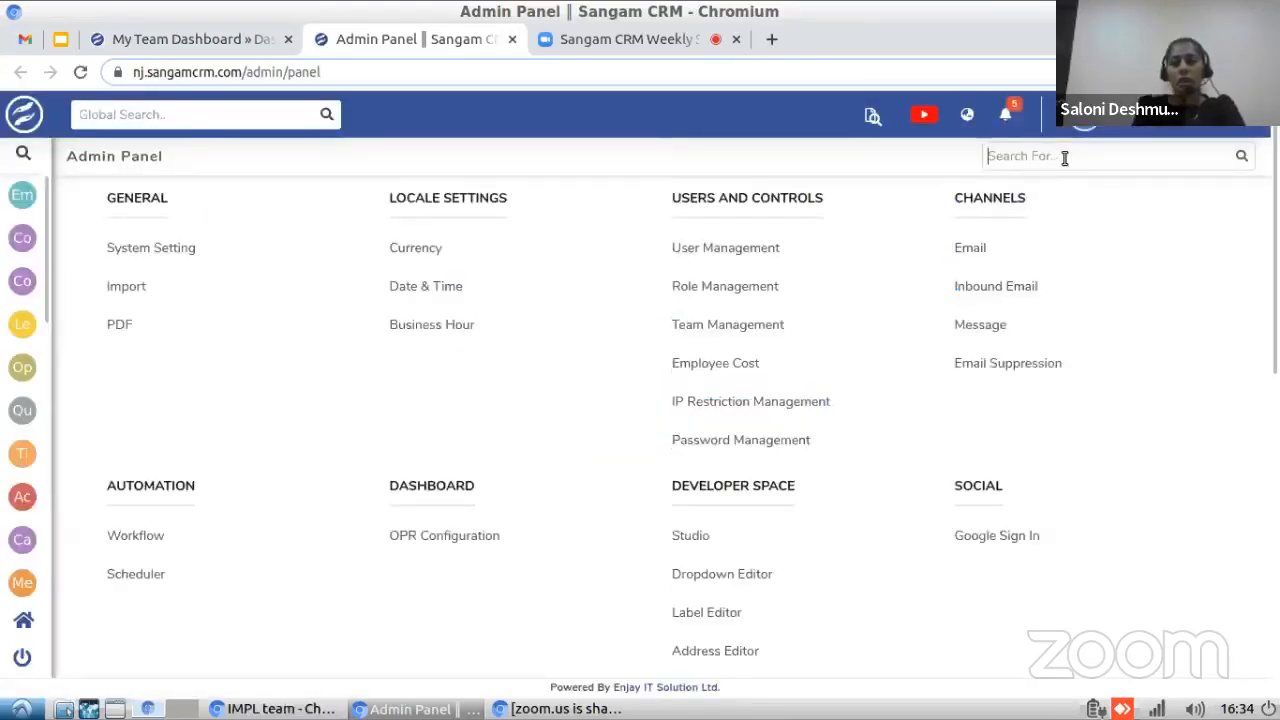
text(inbo)
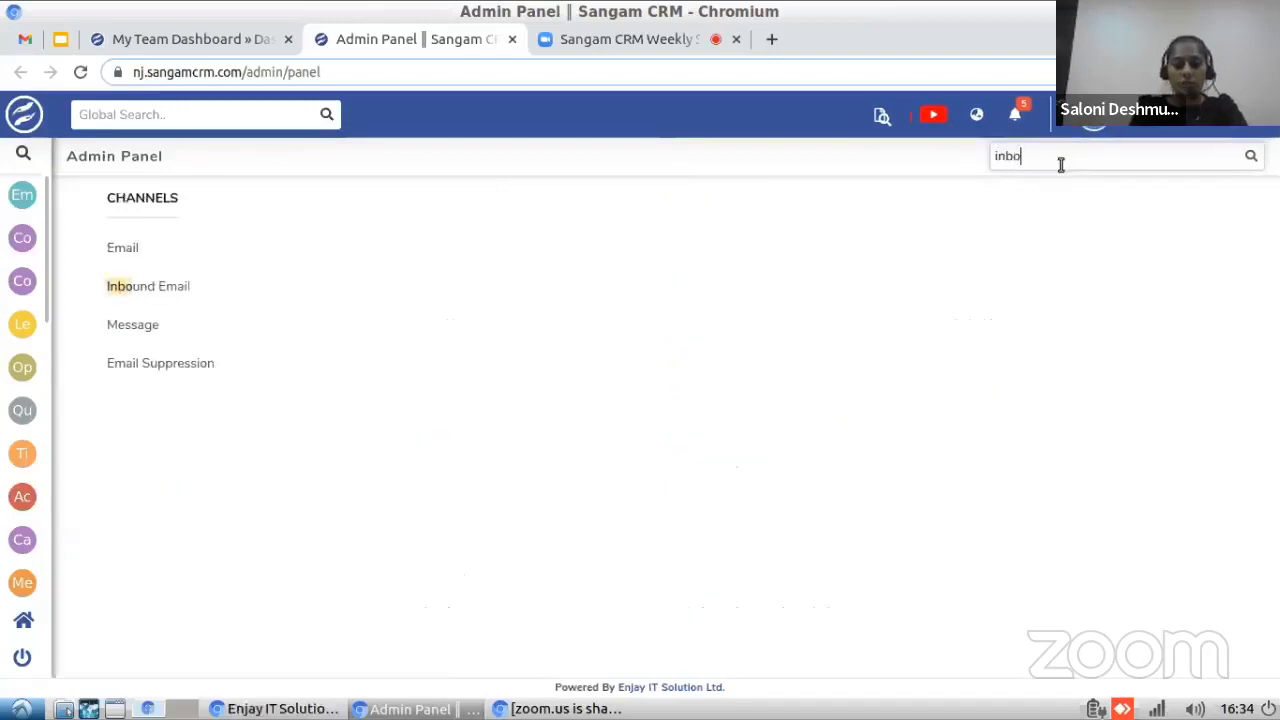
right_click(157, 289)
click(178, 301)
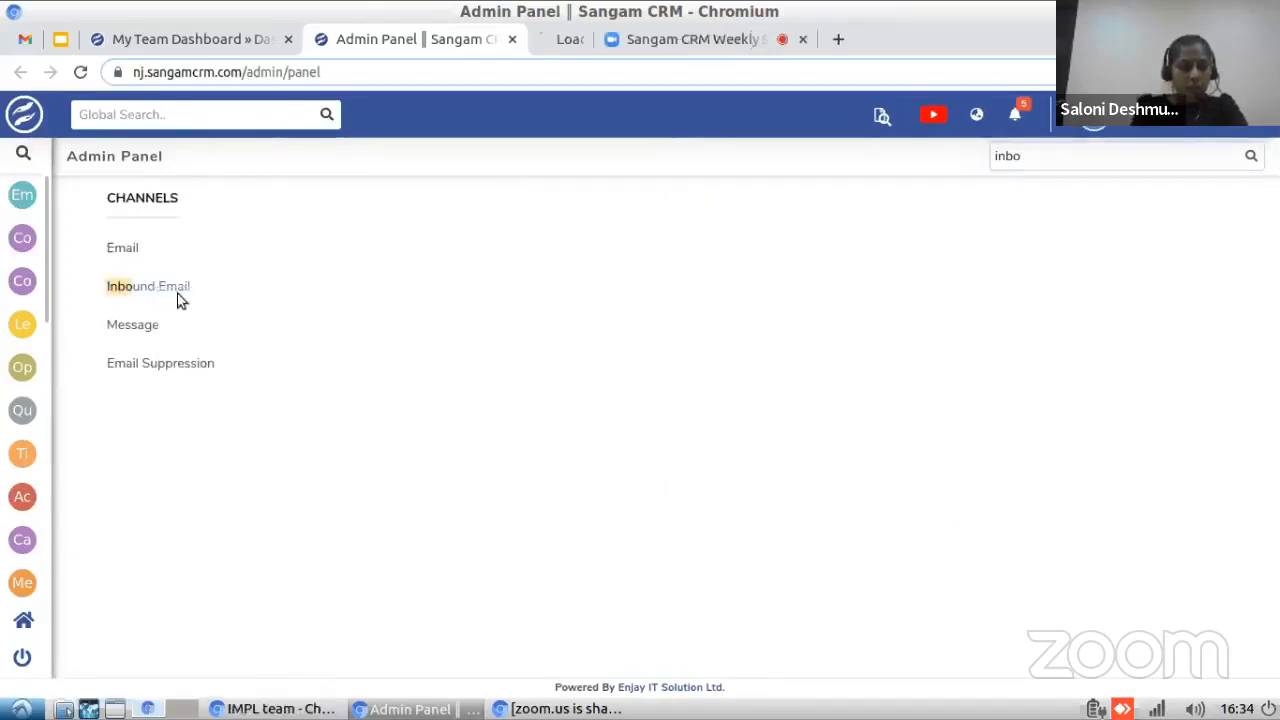
click(513, 39)
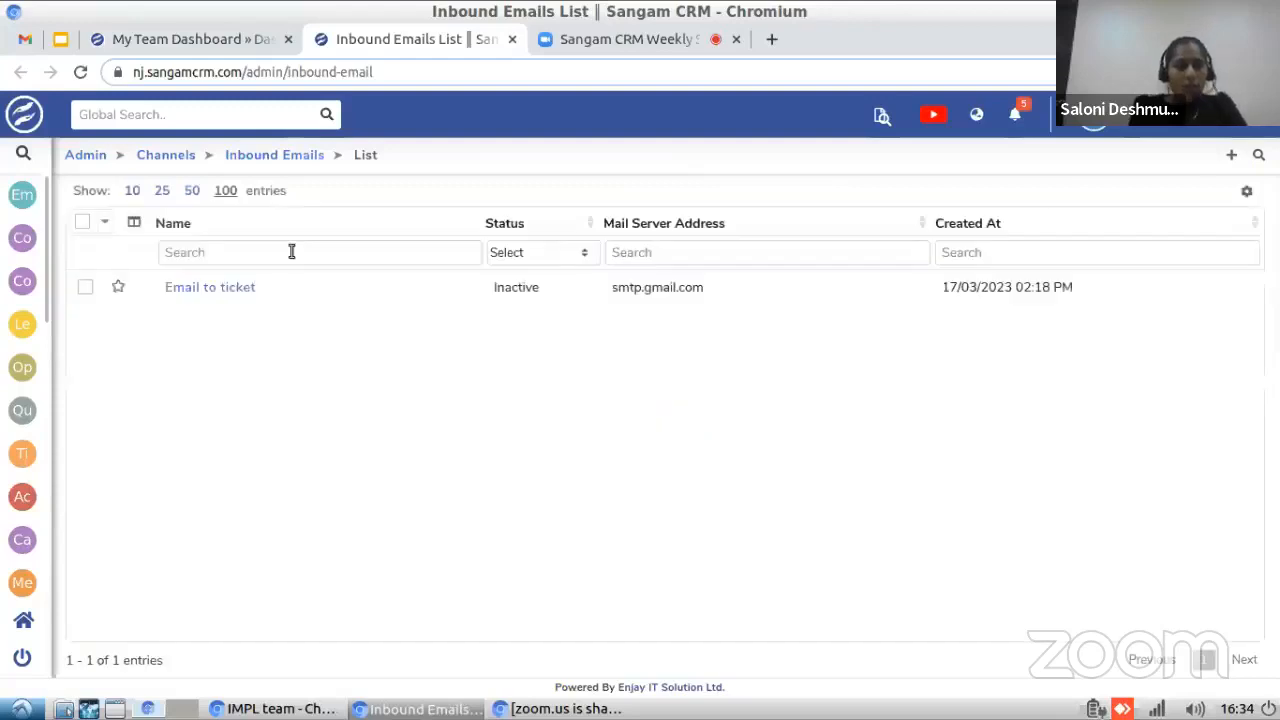
Open the existing 'Email to ticket' inbound account's detail page.
right_click(238, 287)
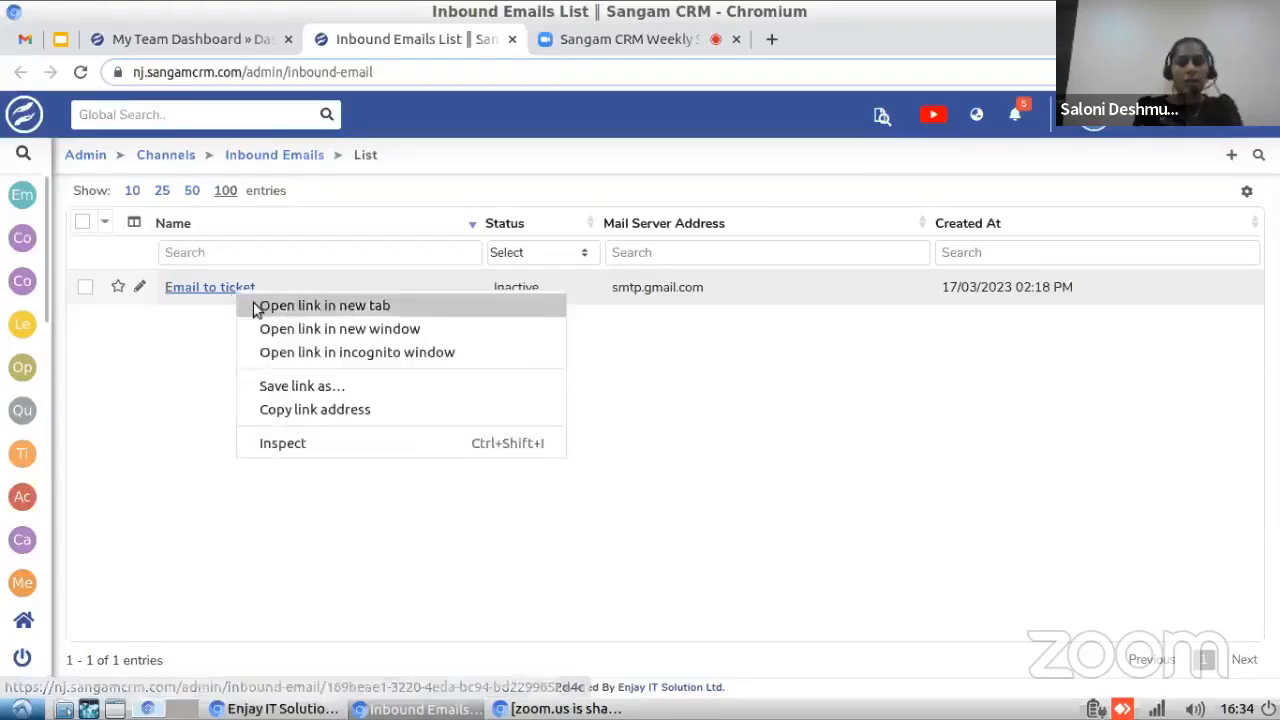
click(262, 303)
click(550, 42)
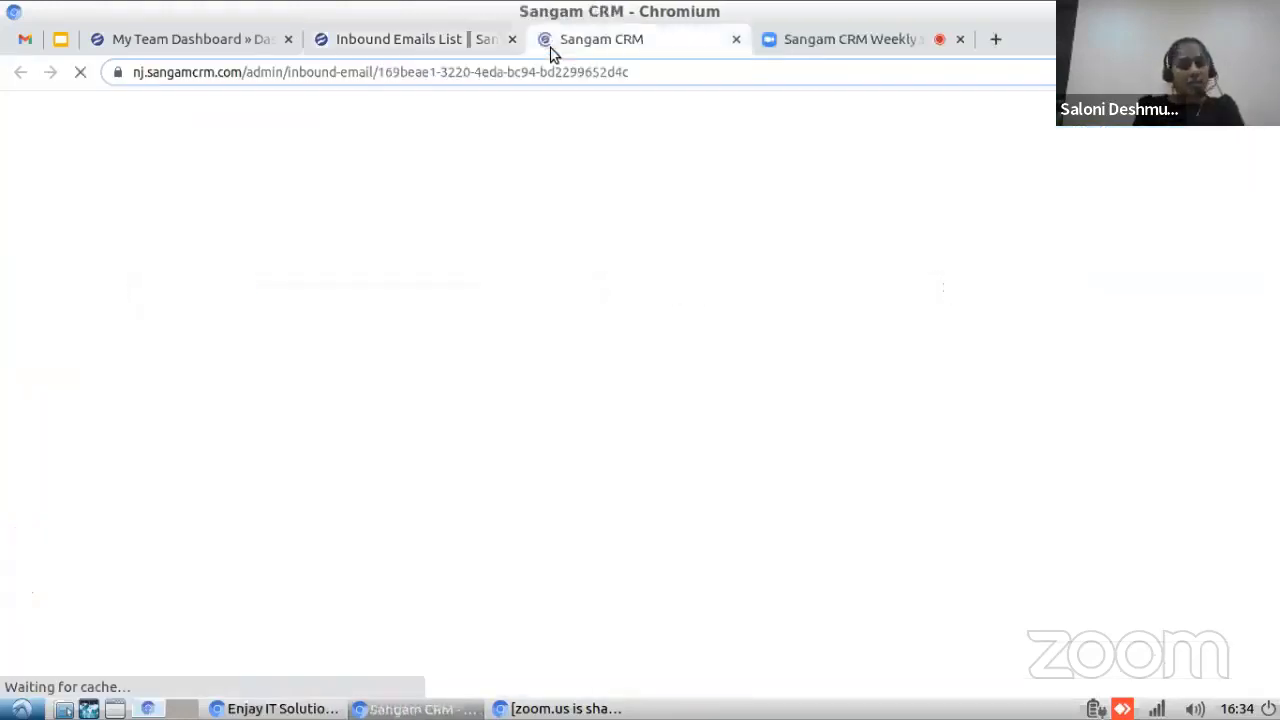
click(510, 39)
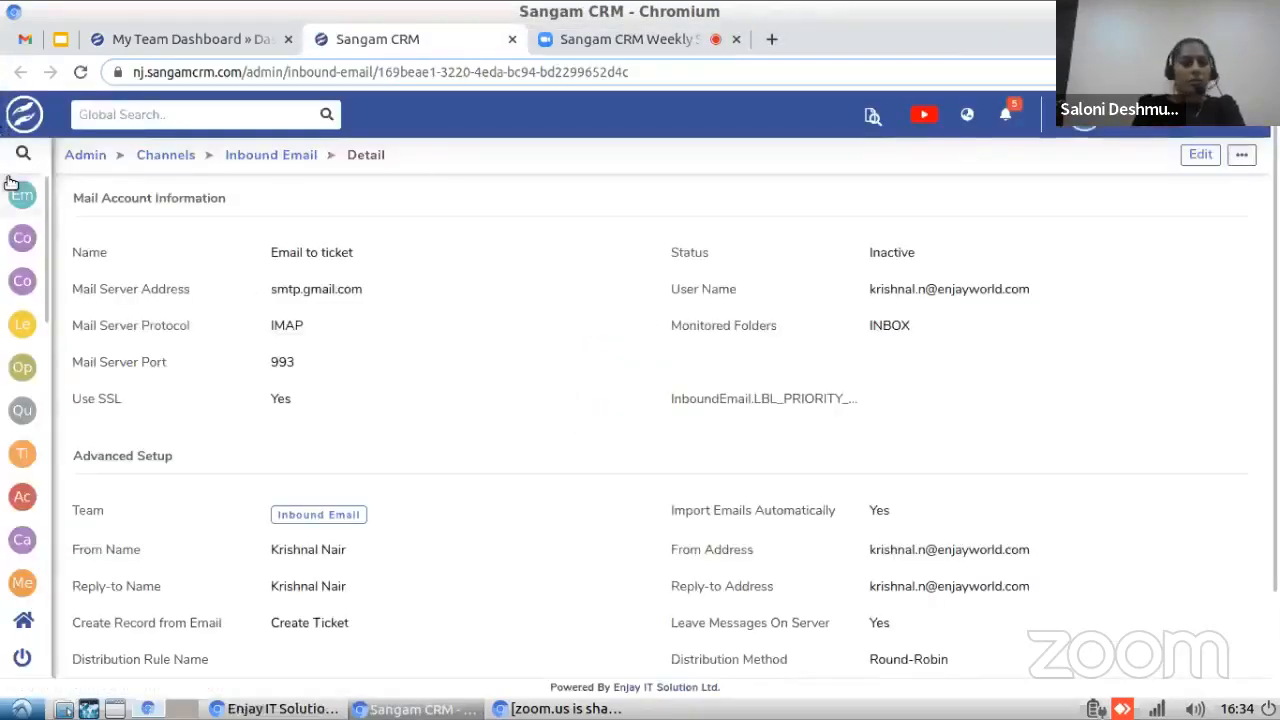
Return to the Inbound Email list and start a new inbound email account.
right_click(268, 156)
click(330, 166)
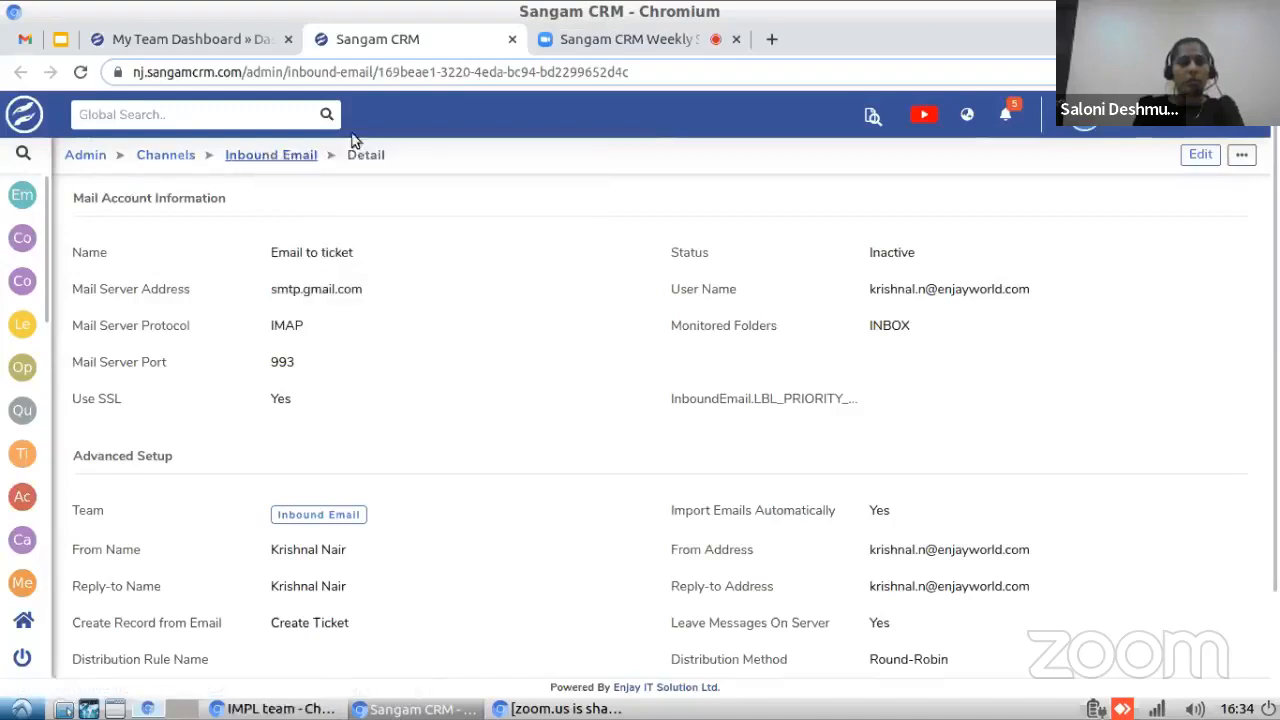
click(512, 39)
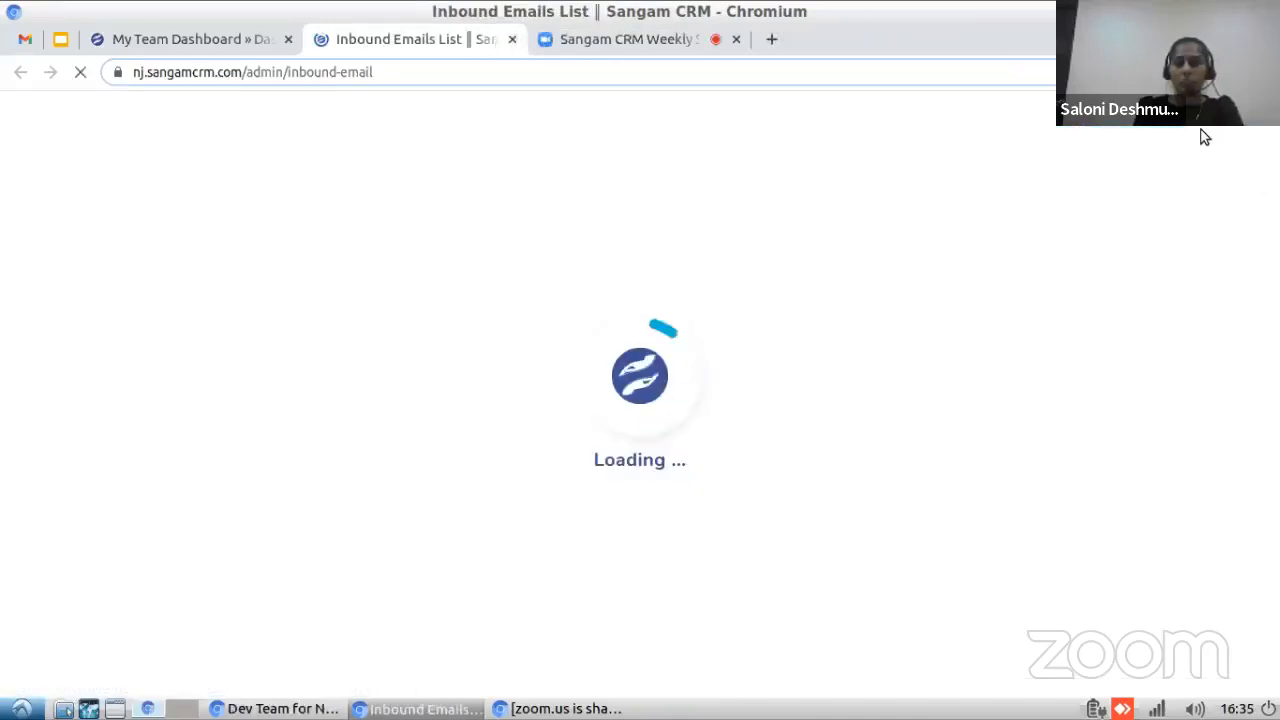
click(1234, 160)
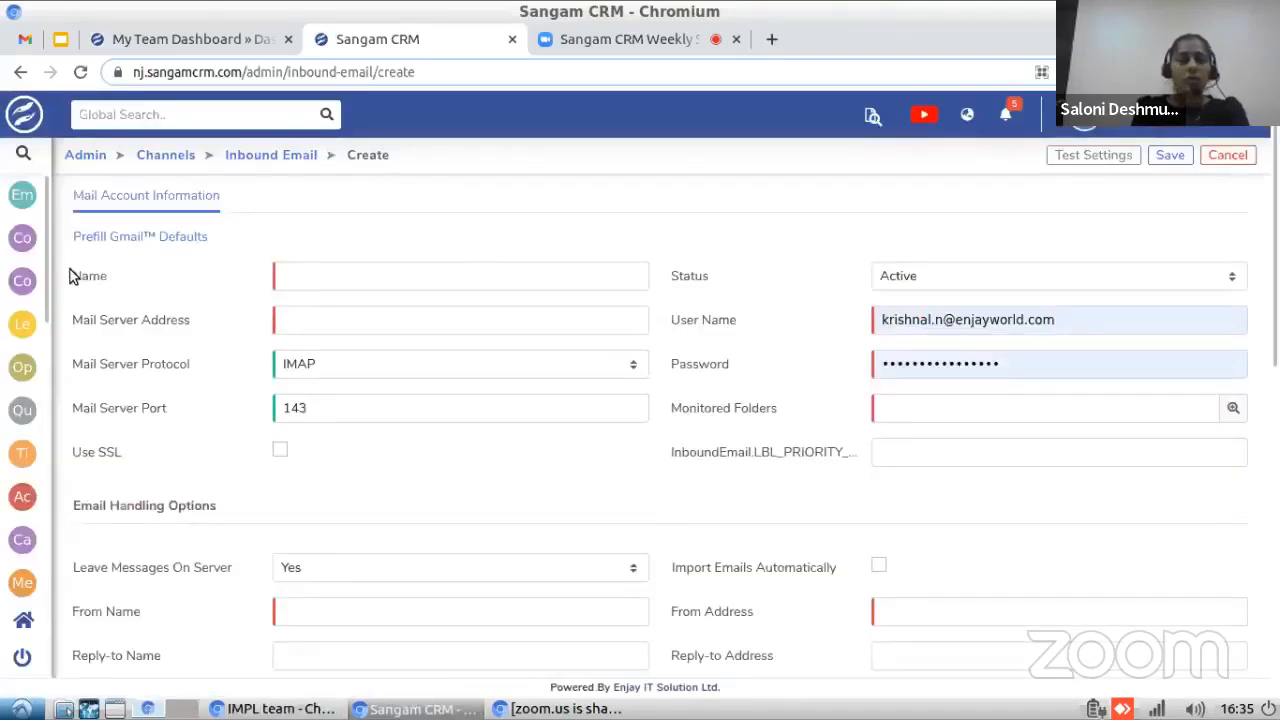
Enter 'Email to ticket' as the new account's name.
scroll(568, 278, down, 3)
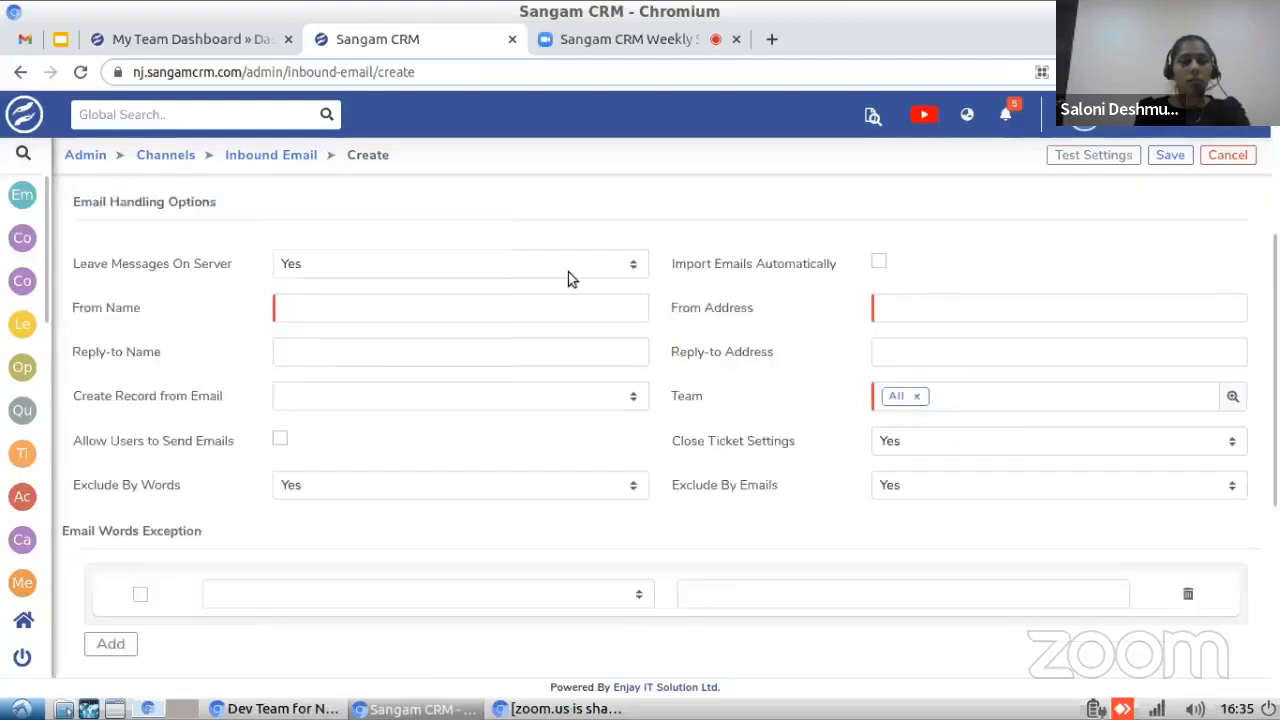
scroll(573, 387, down, 3)
scroll(573, 387, up, 6)
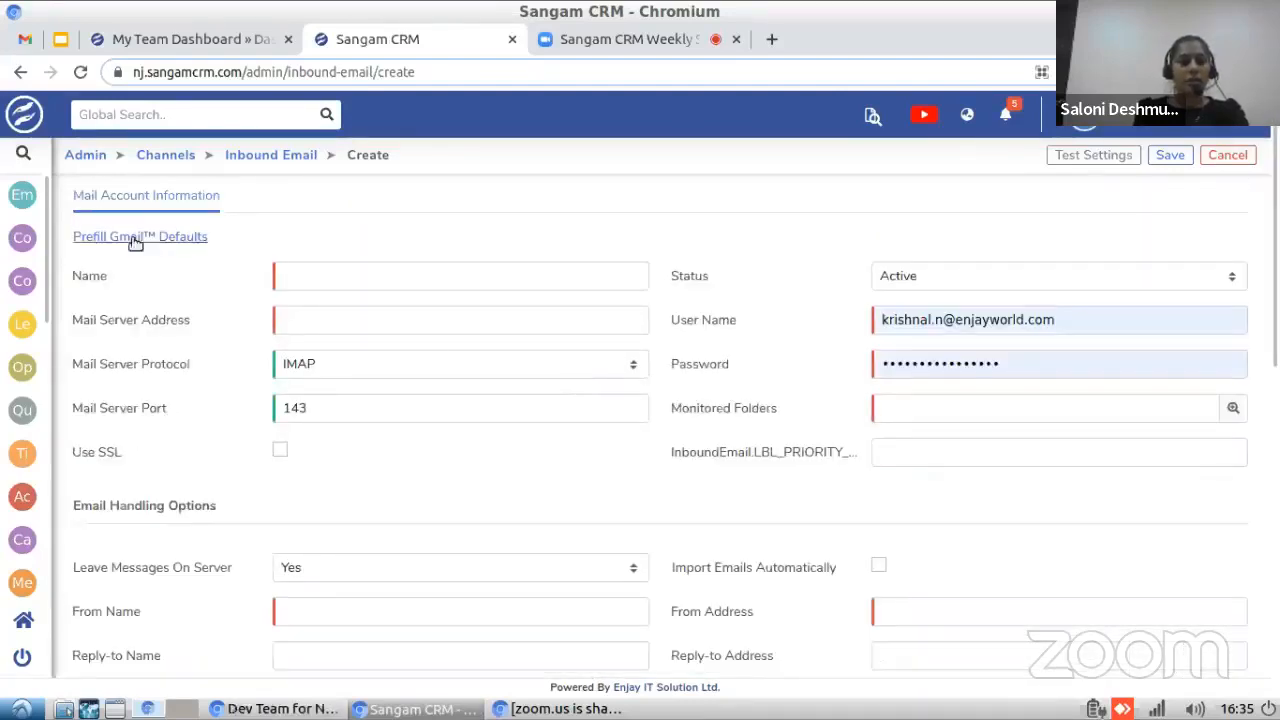
drag(73, 281, 114, 283)
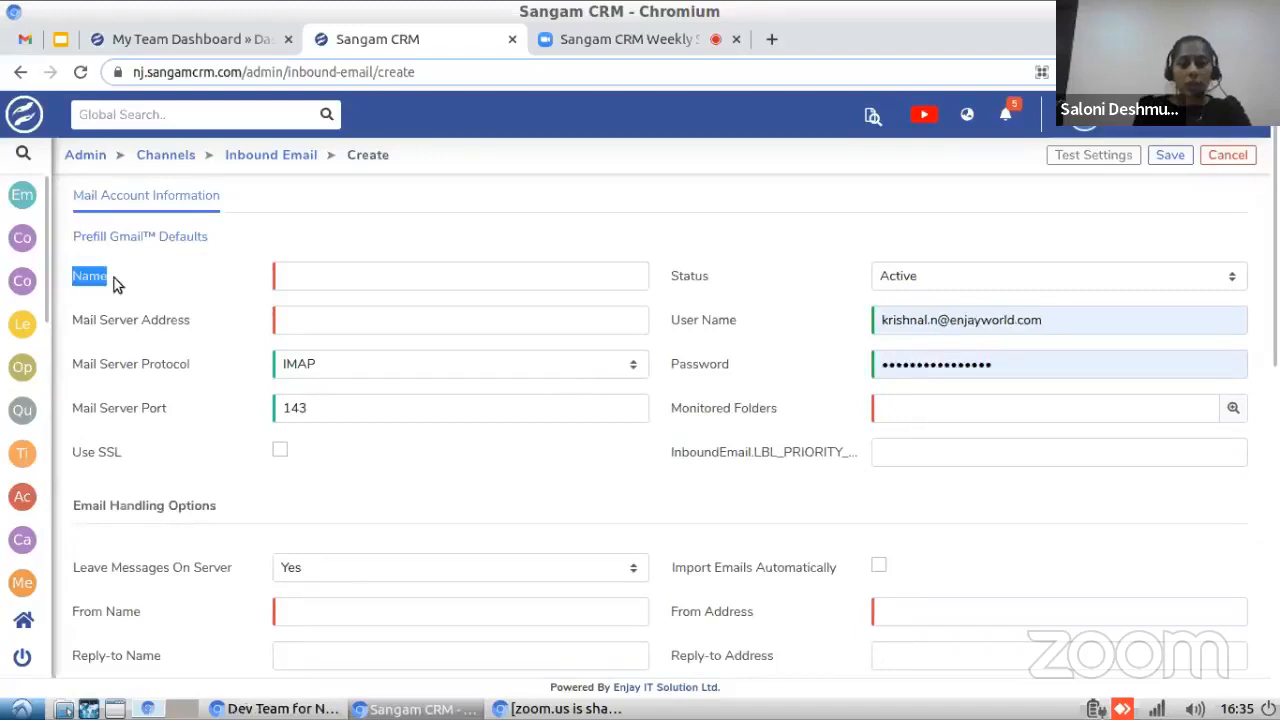
click(245, 279)
click(297, 278)
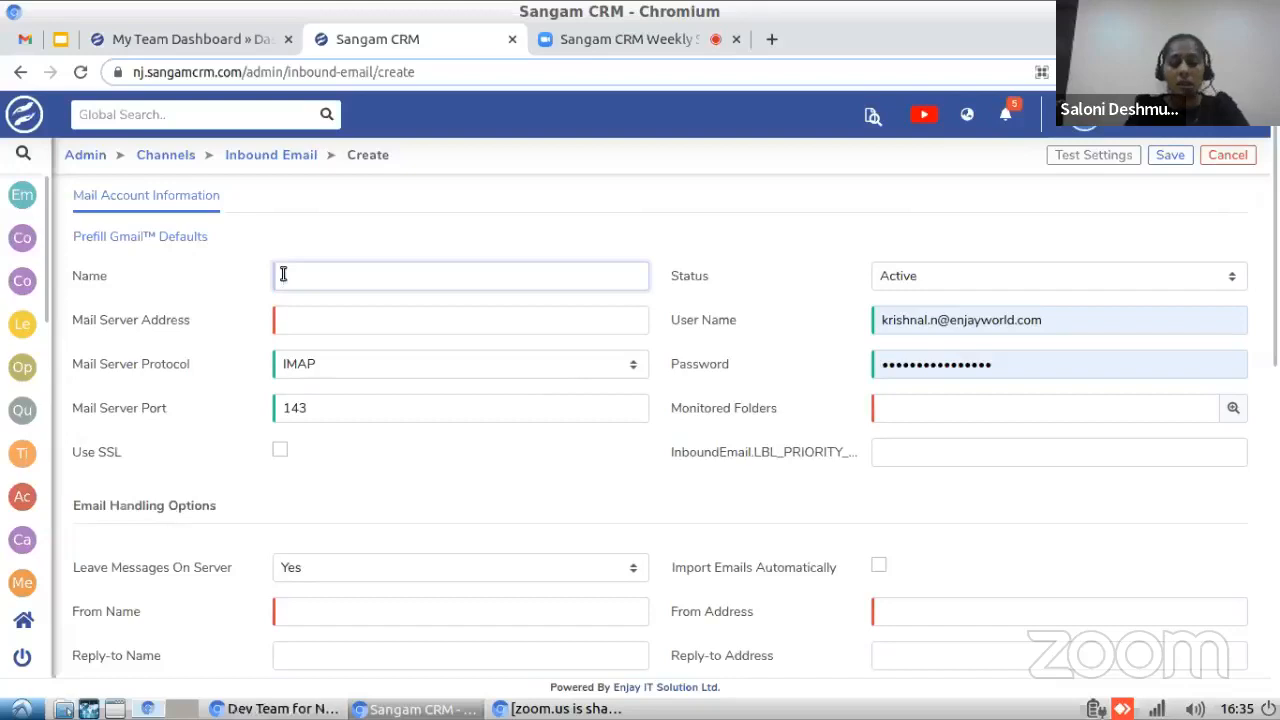
text(mai)
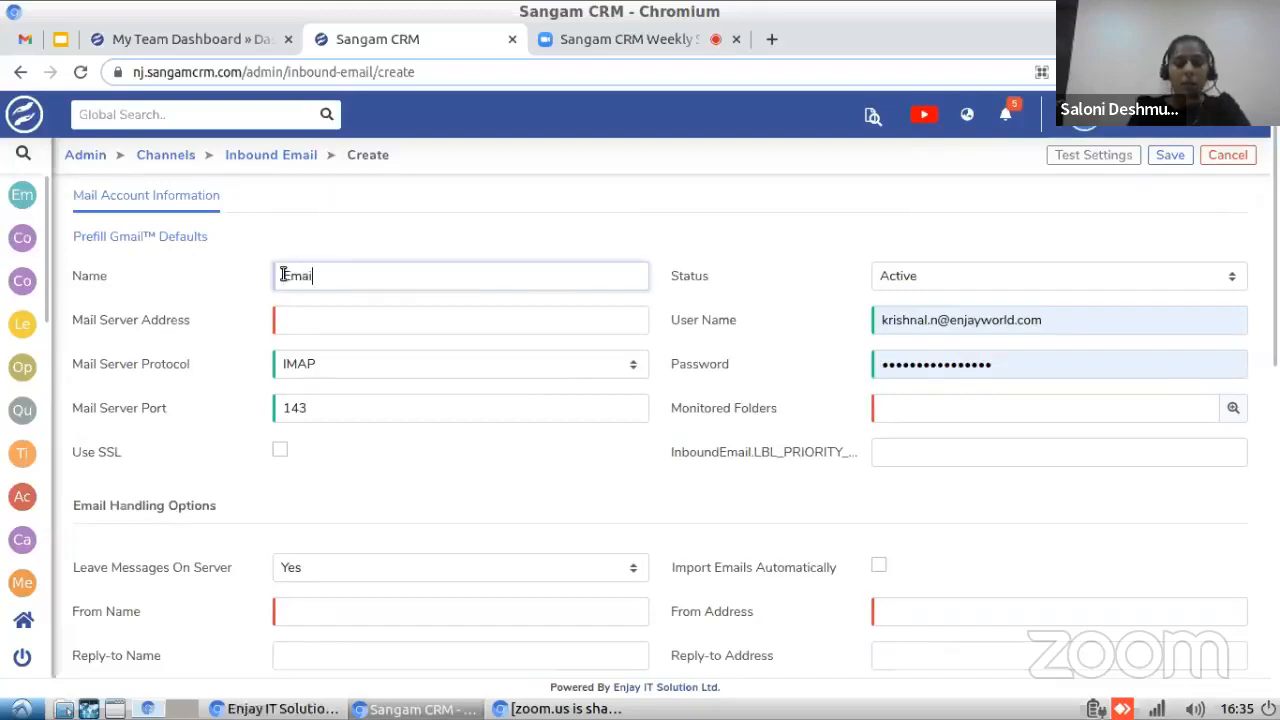
text(l to)
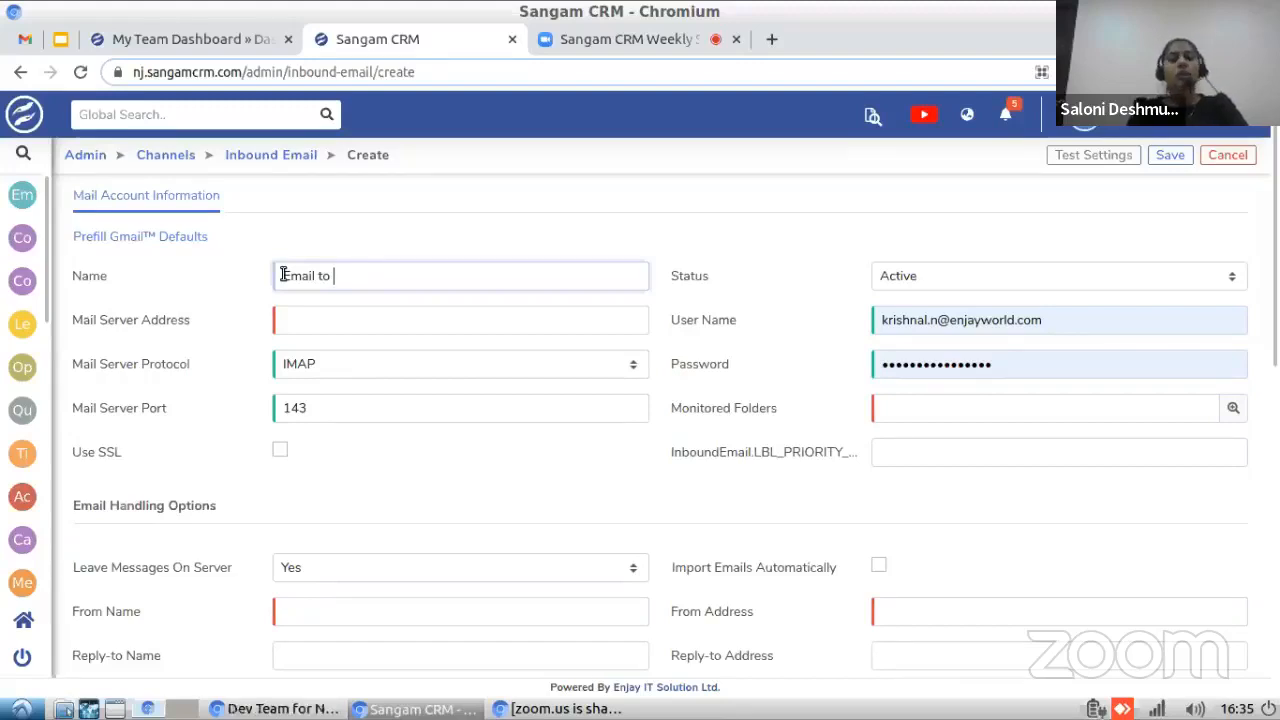
text(tick)
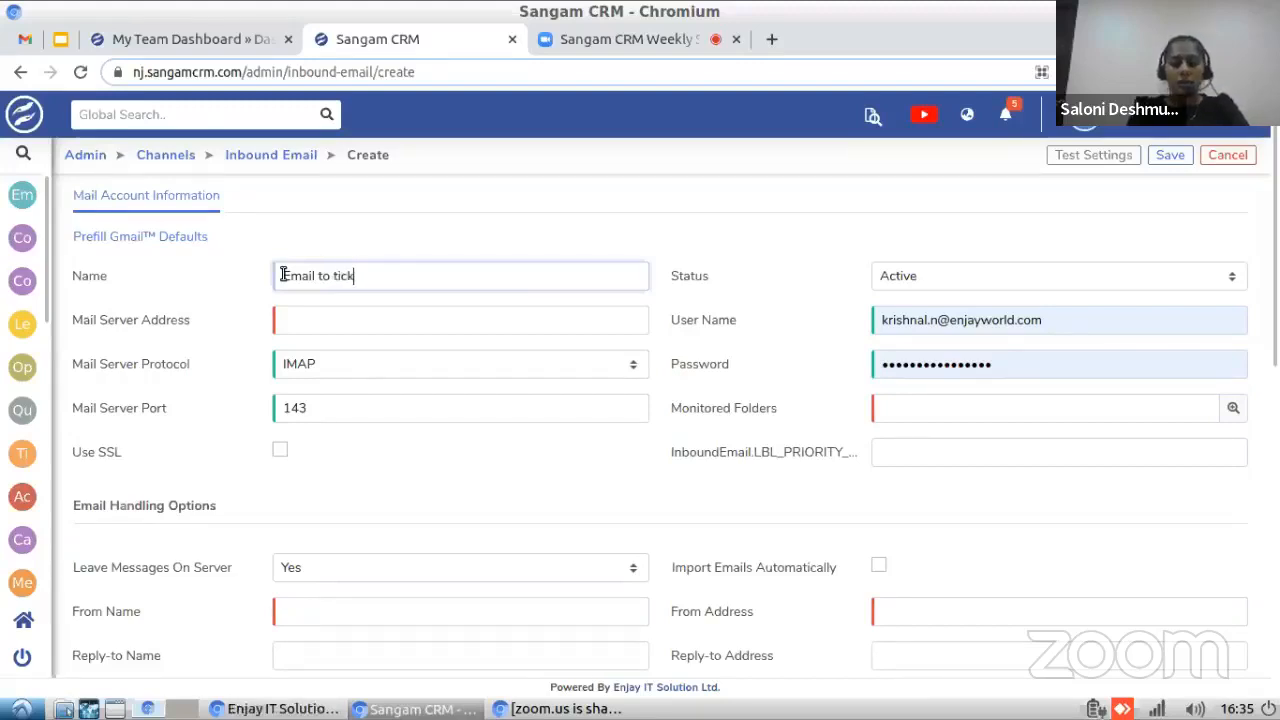
text(et)
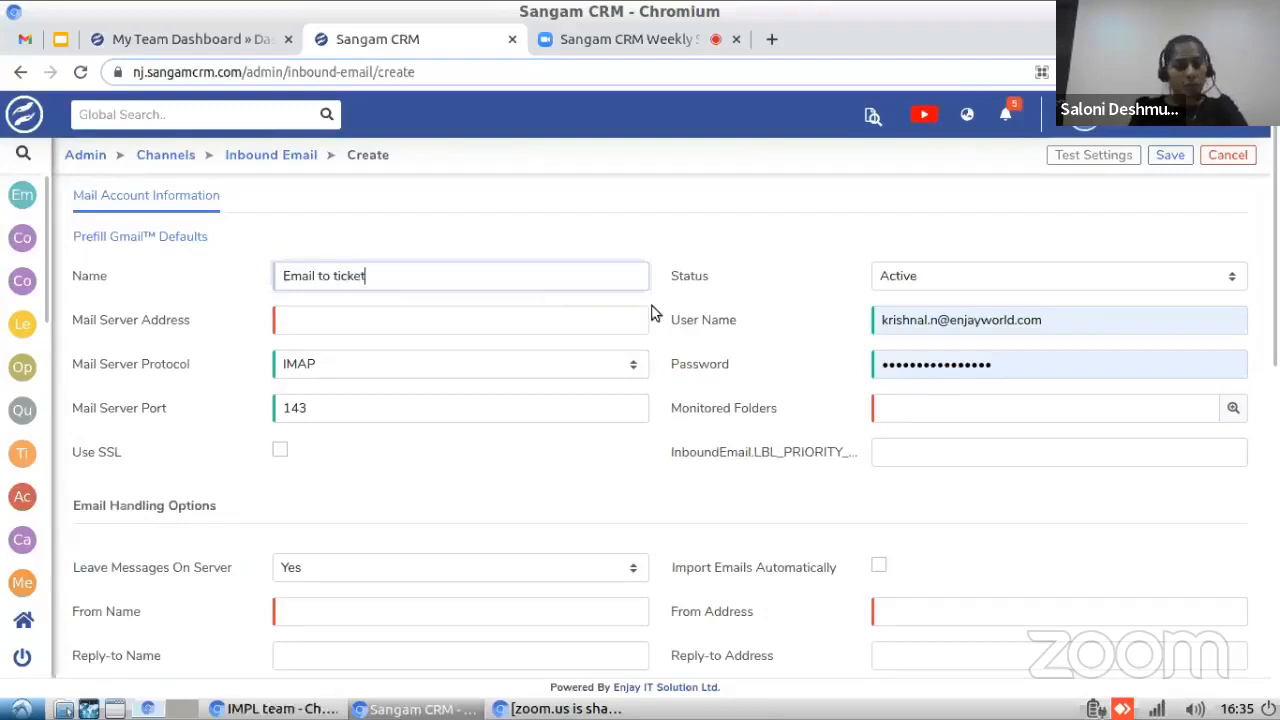
click(670, 308)
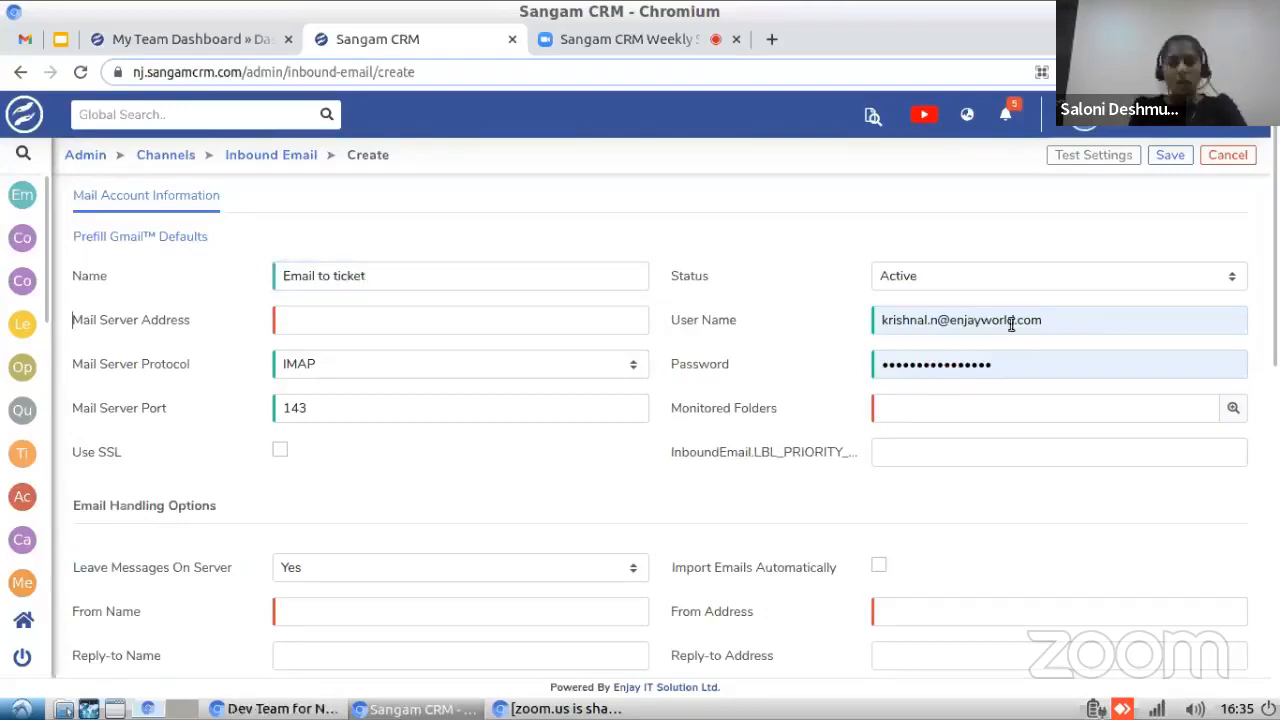
Check the prefilled login user name, dismissing saved-login suggestions.
click(1065, 322)
click(806, 326)
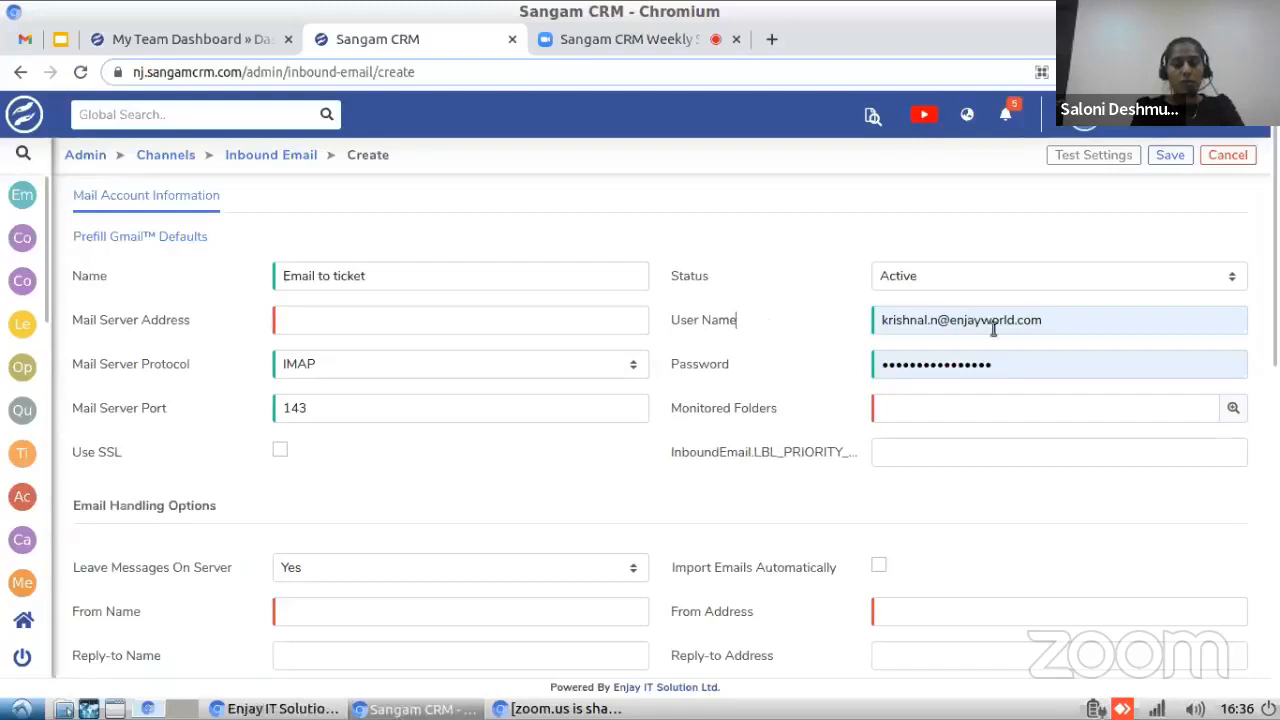
drag(1043, 321, 846, 333)
click(847, 333)
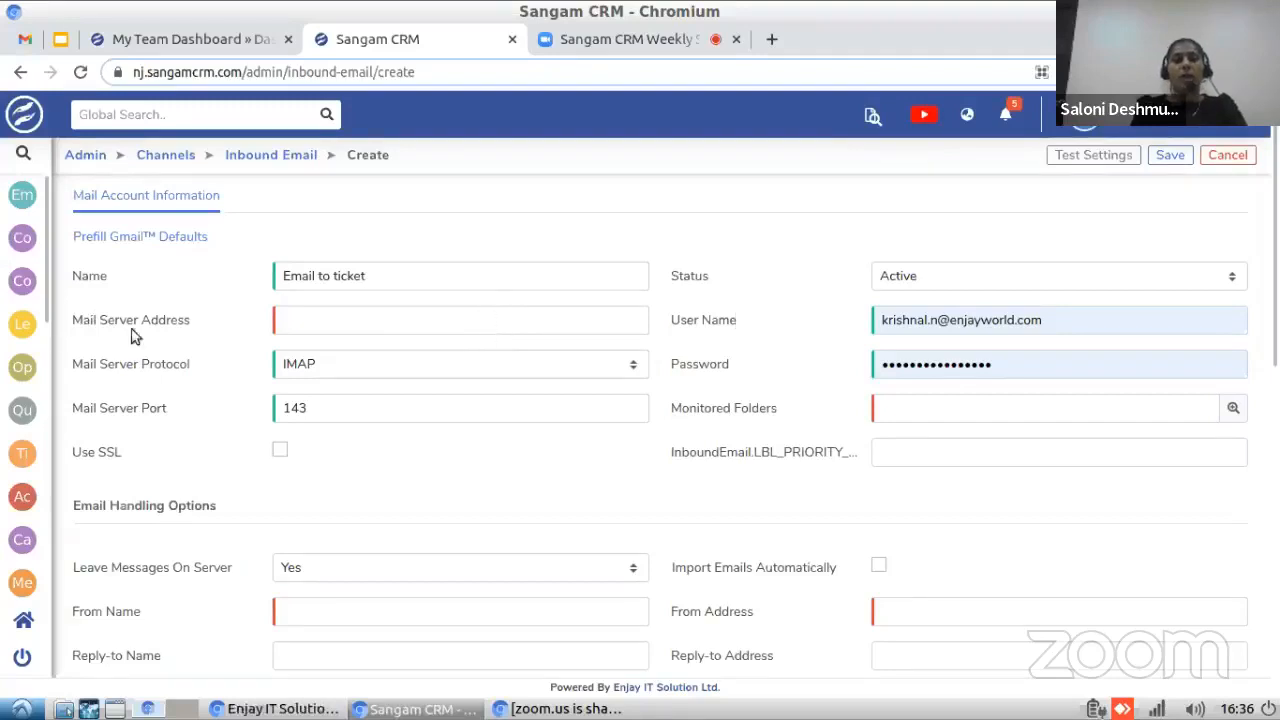
drag(83, 322, 203, 322)
click(211, 321)
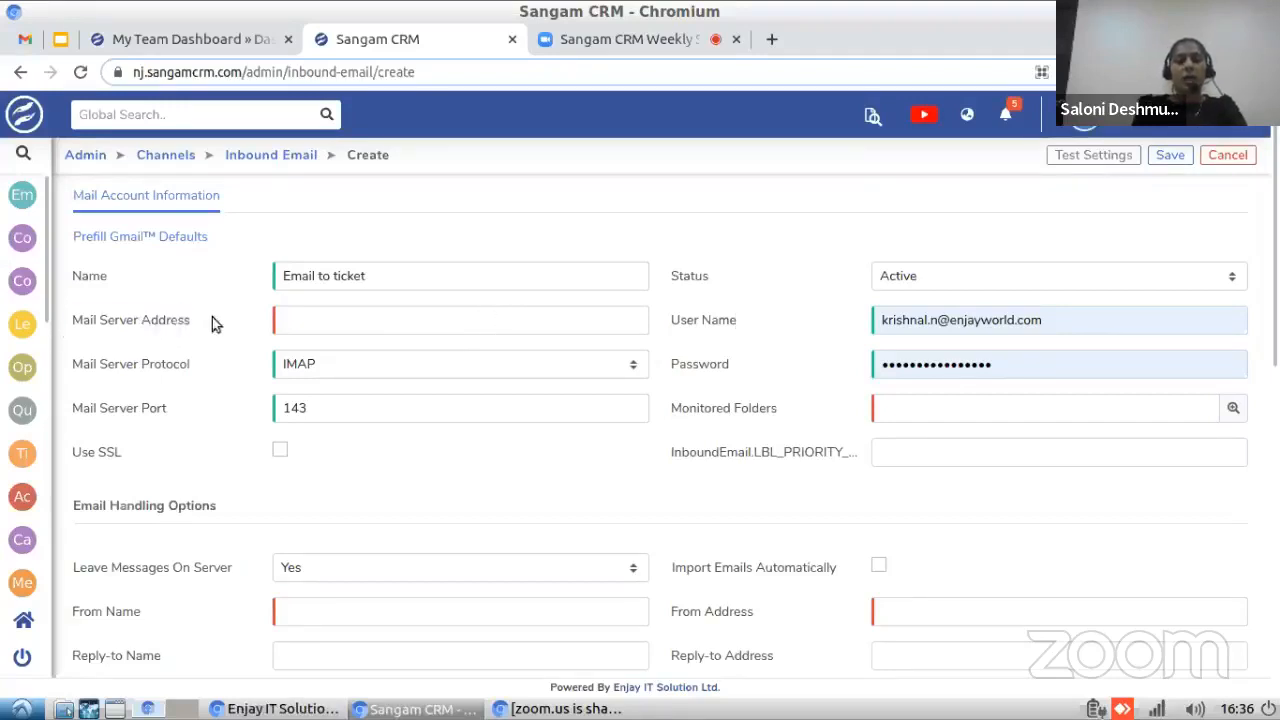
Google 'gmail mail server address' and select smtp.gmail.com from the snippet.
click(772, 40)
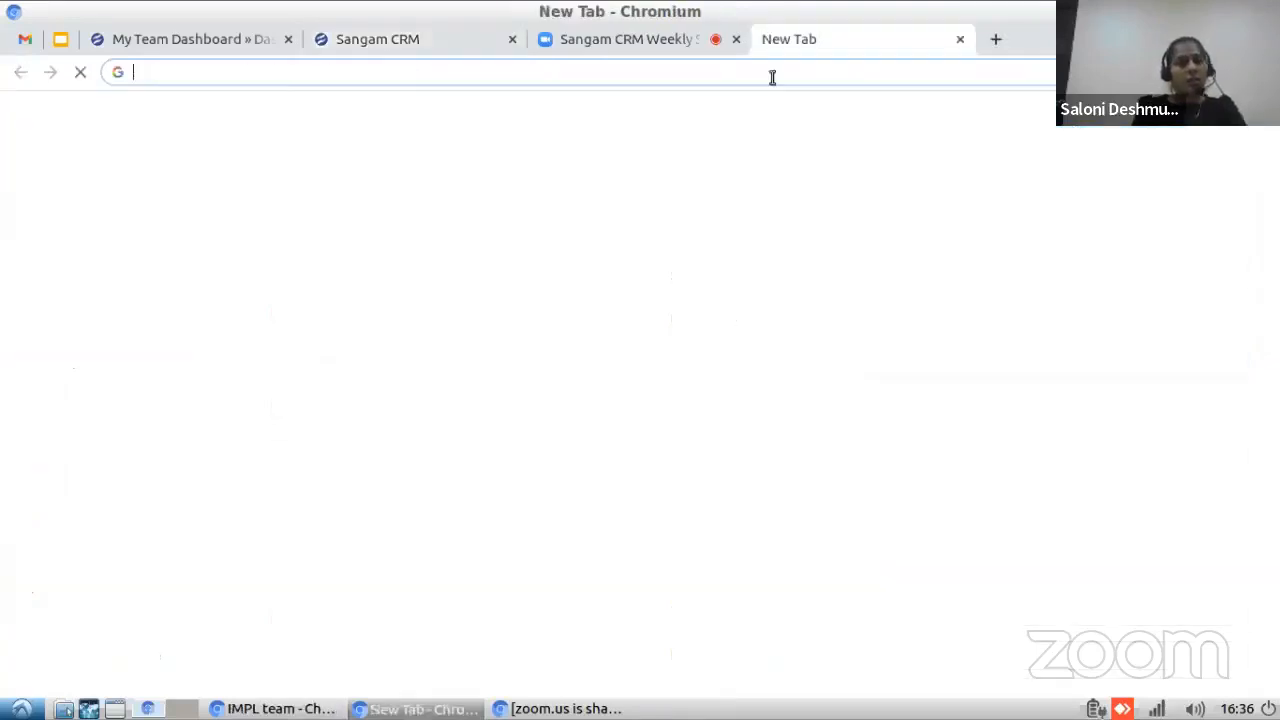
click(771, 76)
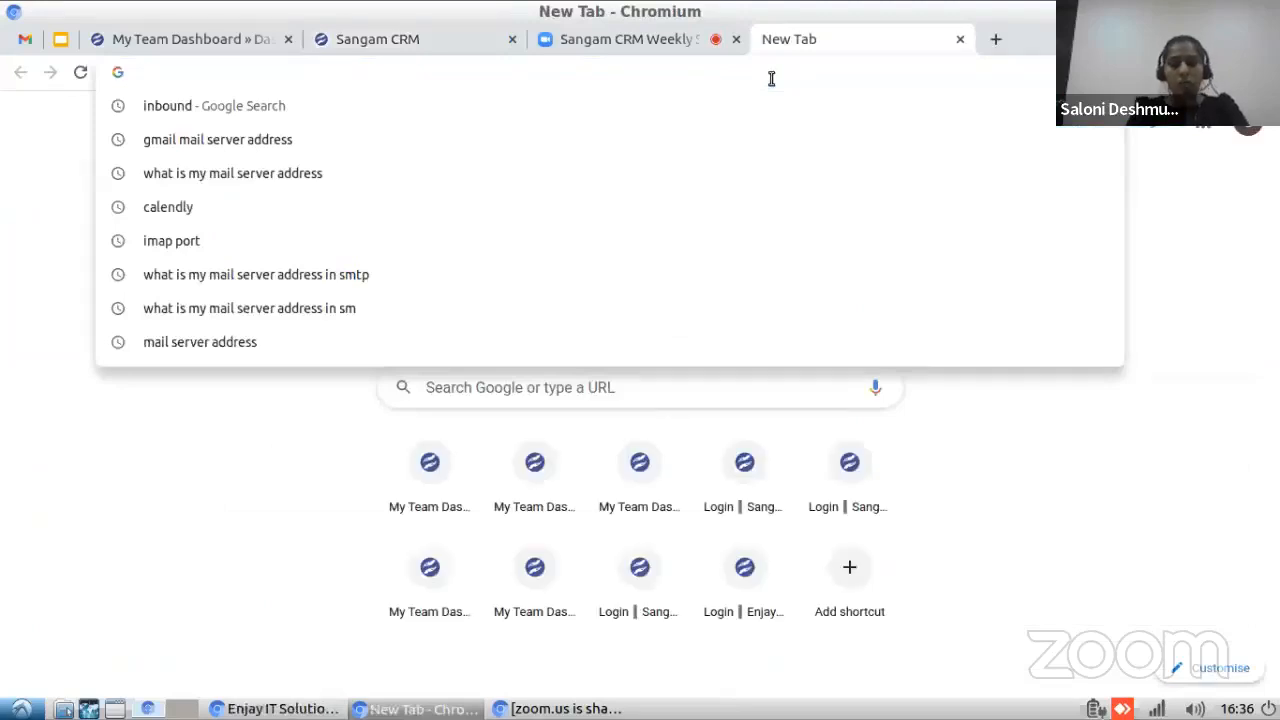
text(gmail)
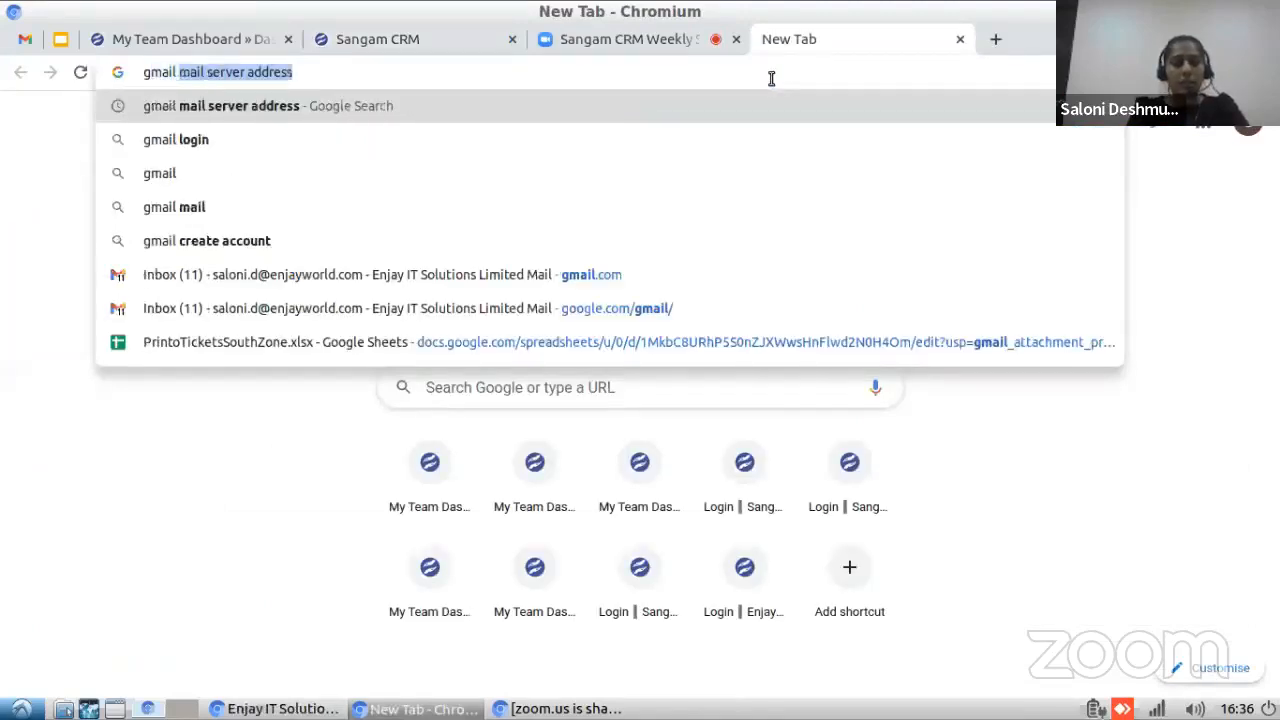
key(Right)
key(Return)
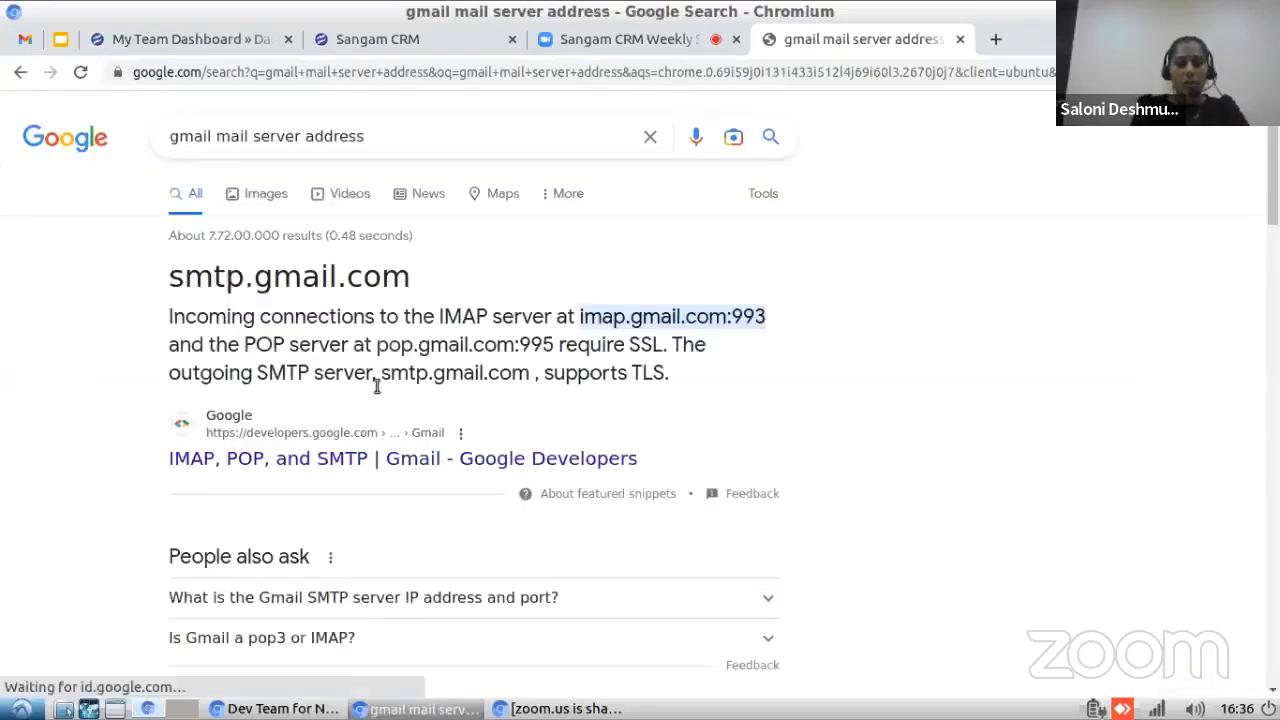
drag(377, 387, 535, 376)
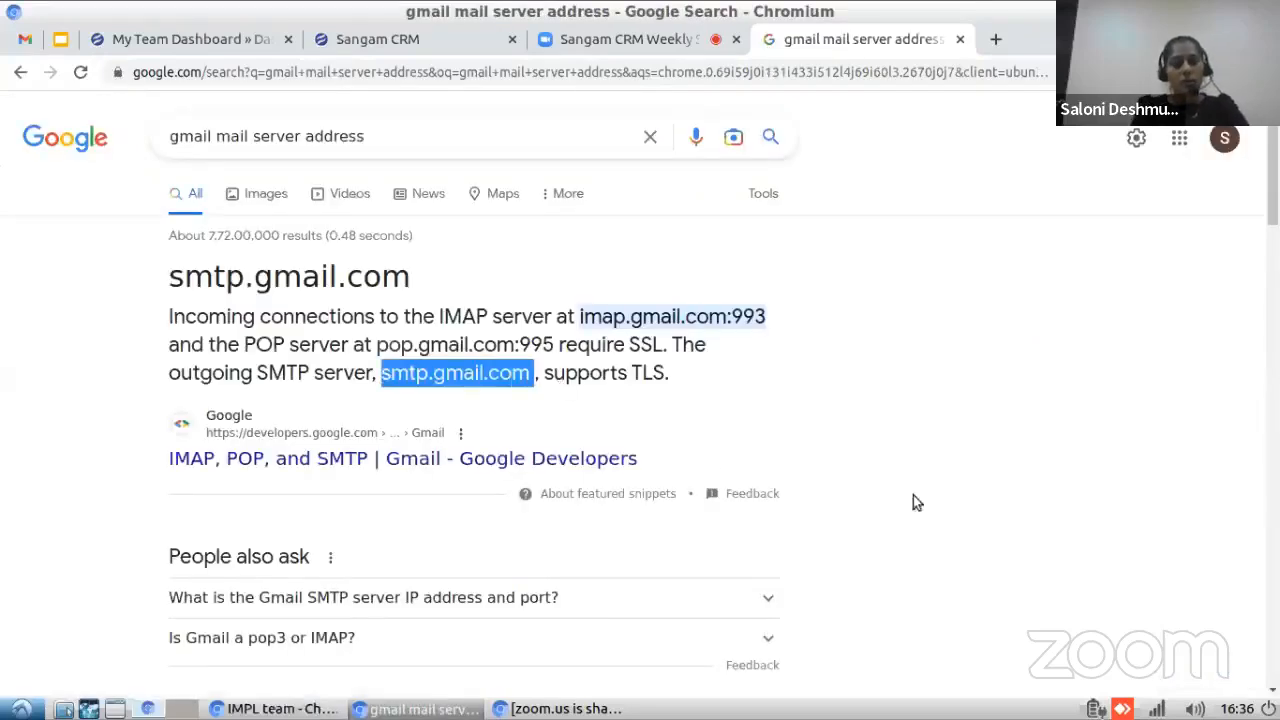
click(691, 458)
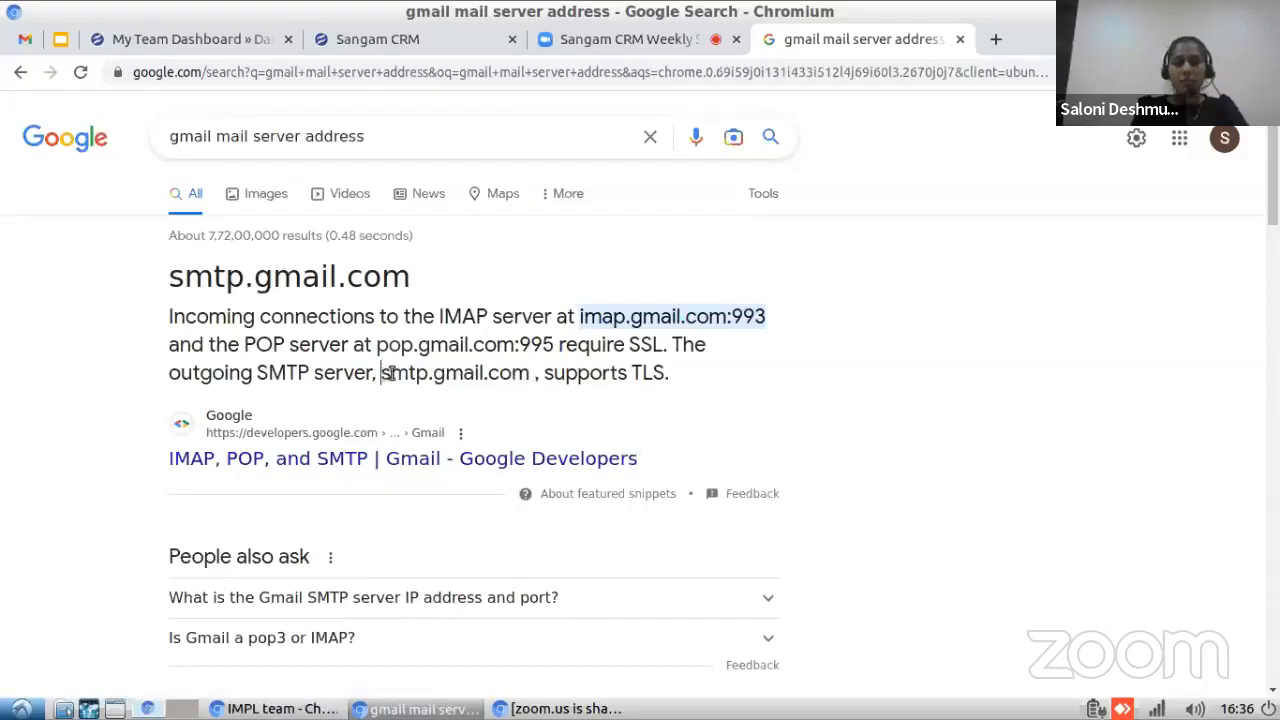
drag(381, 373, 524, 374)
key(ctrl+c)
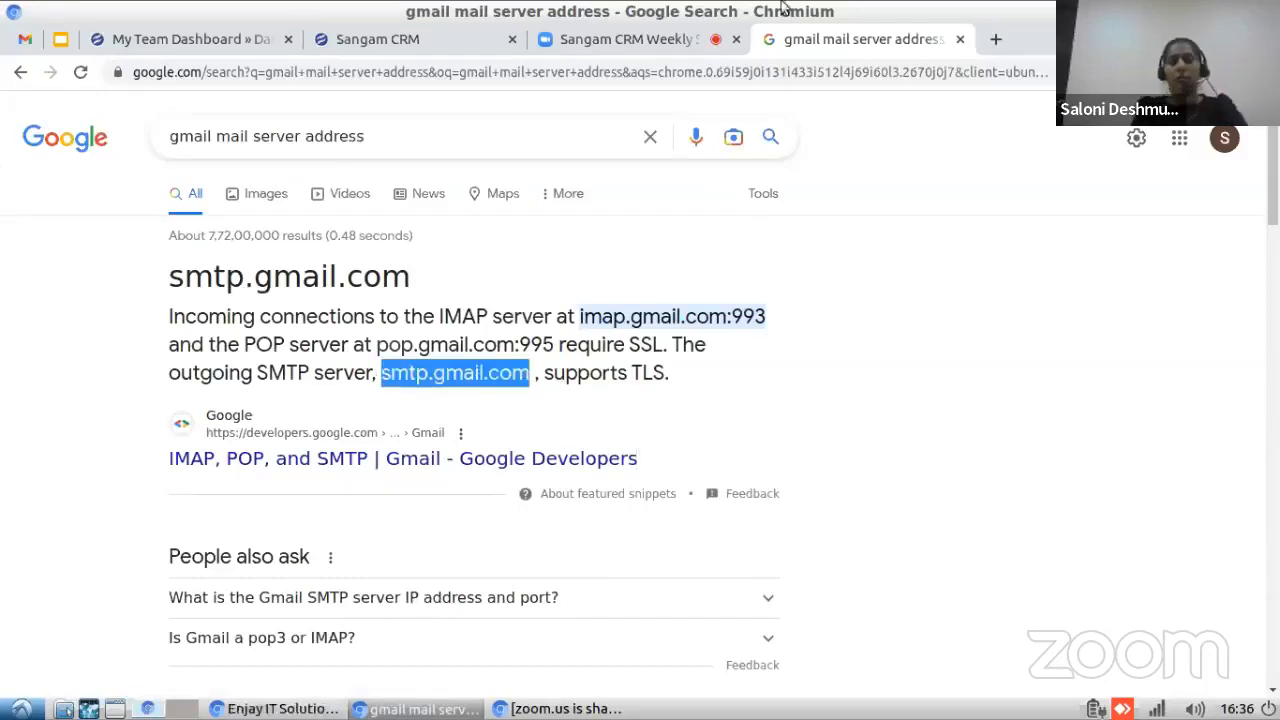
Set Mail Server Address to smtp.gmail.com and change the port from 143 to 993.
click(420, 46)
click(372, 322)
key(ctrl+v)
click(710, 393)
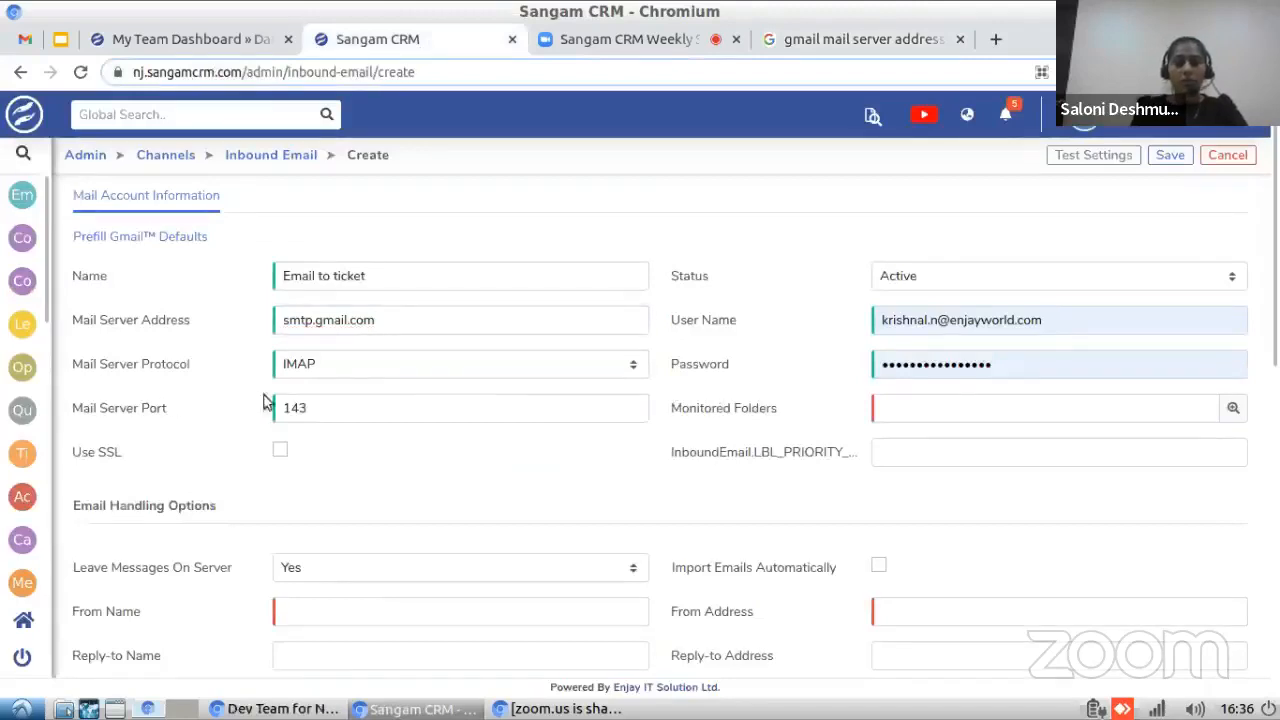
drag(167, 409, 72, 409)
click(418, 407)
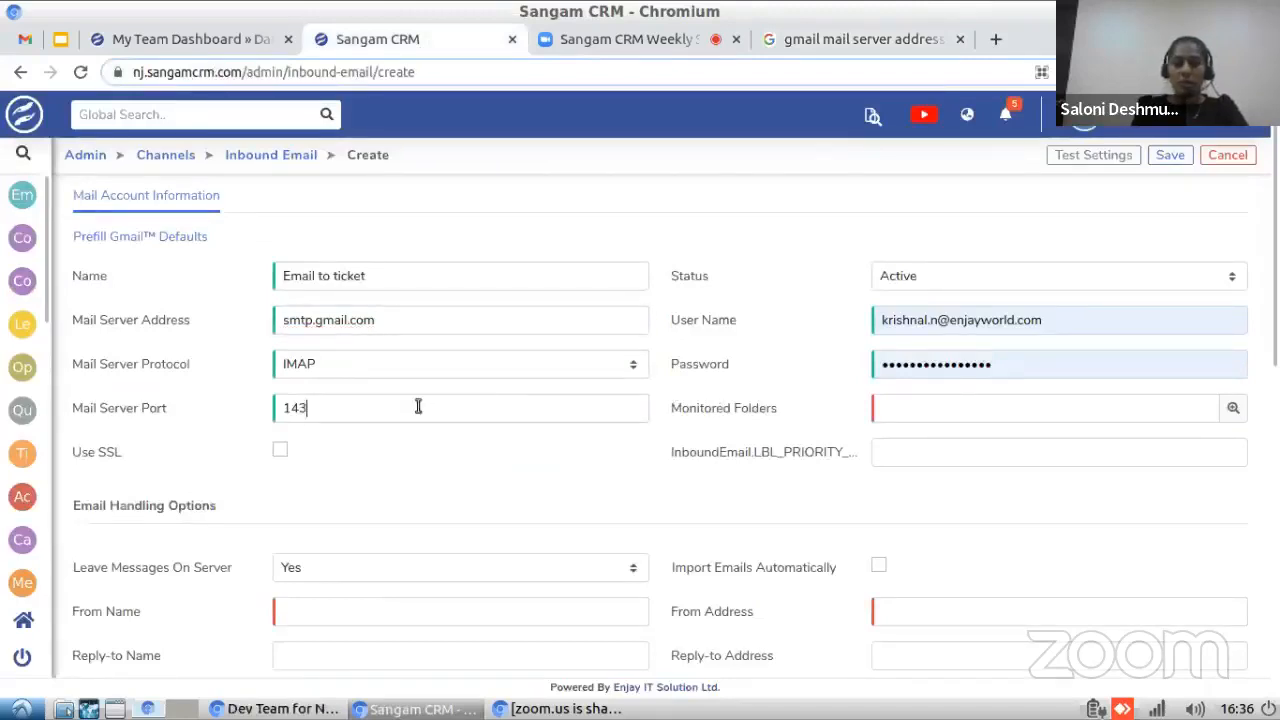
key(BackSpace)
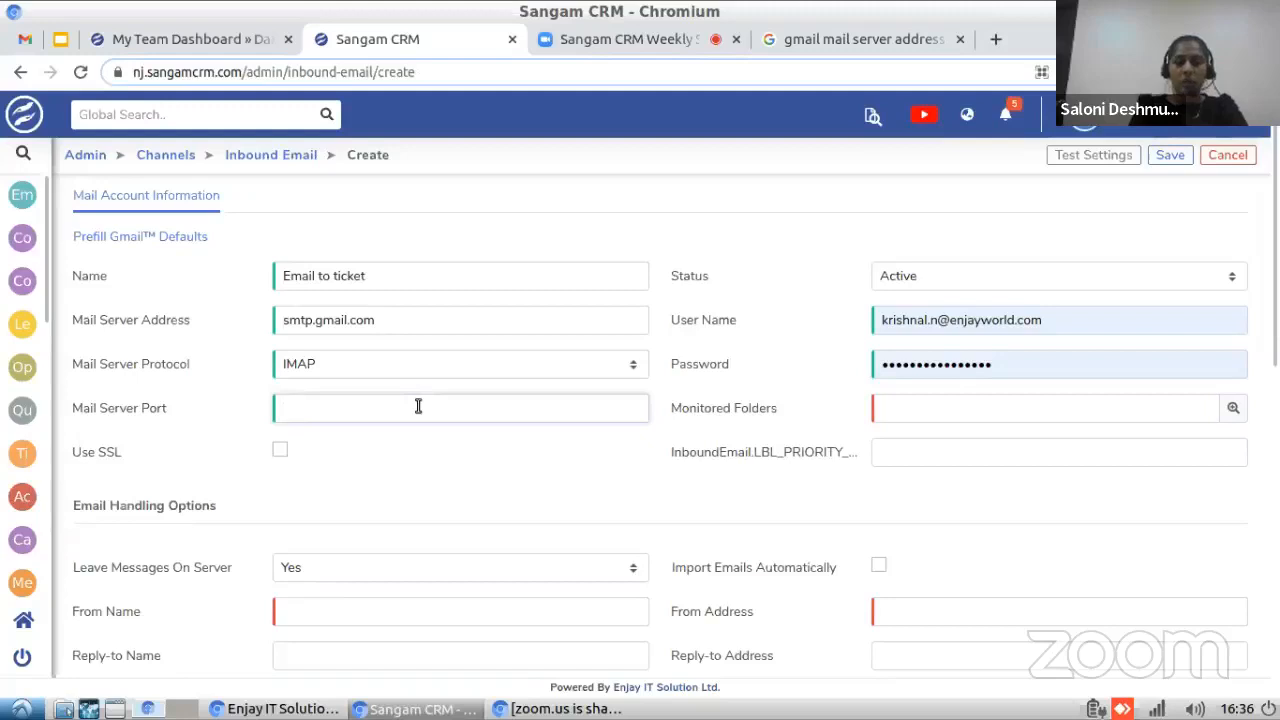
text(993)
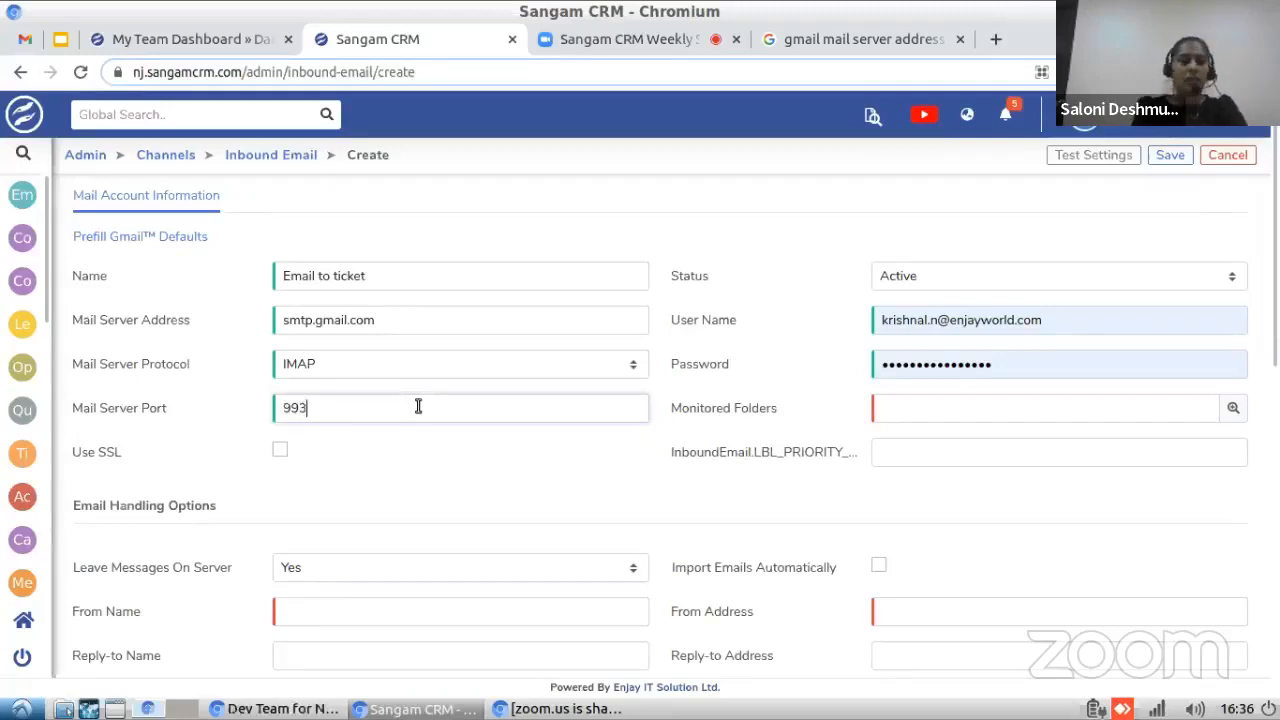
Keep IMAP as the protocol and review the User Name and Password fields.
drag(72, 366, 200, 363)
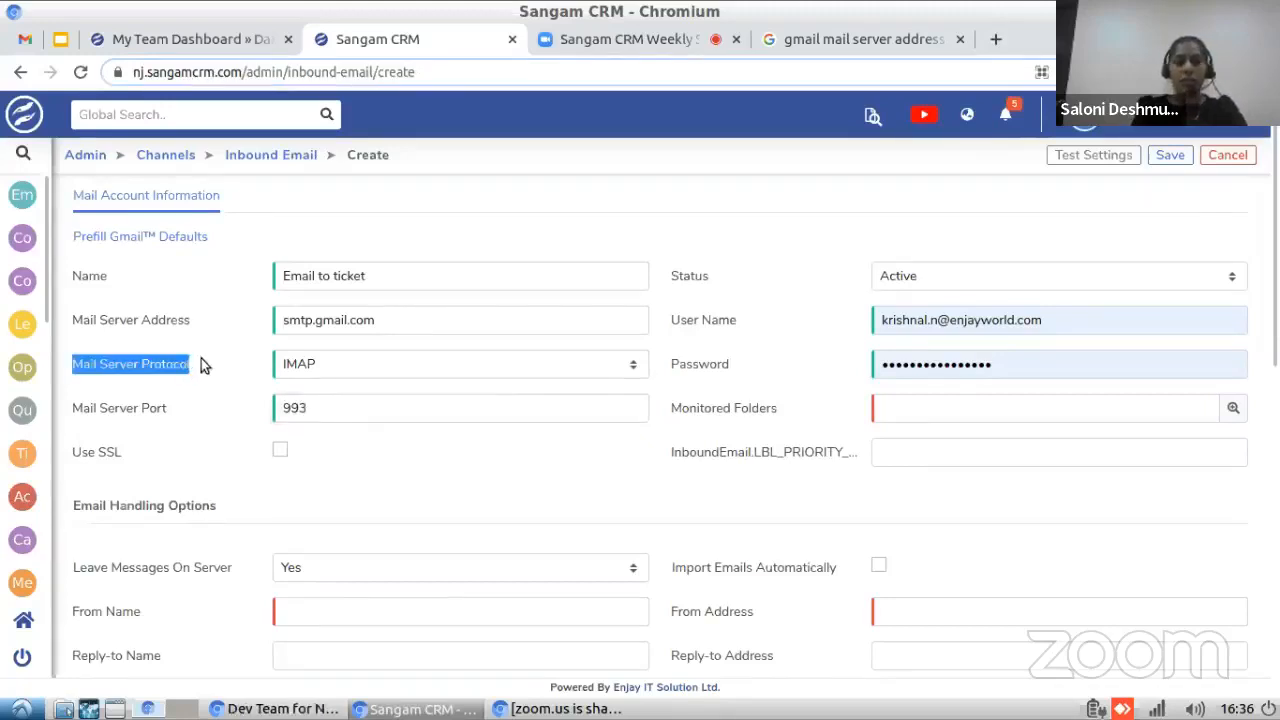
click(374, 373)
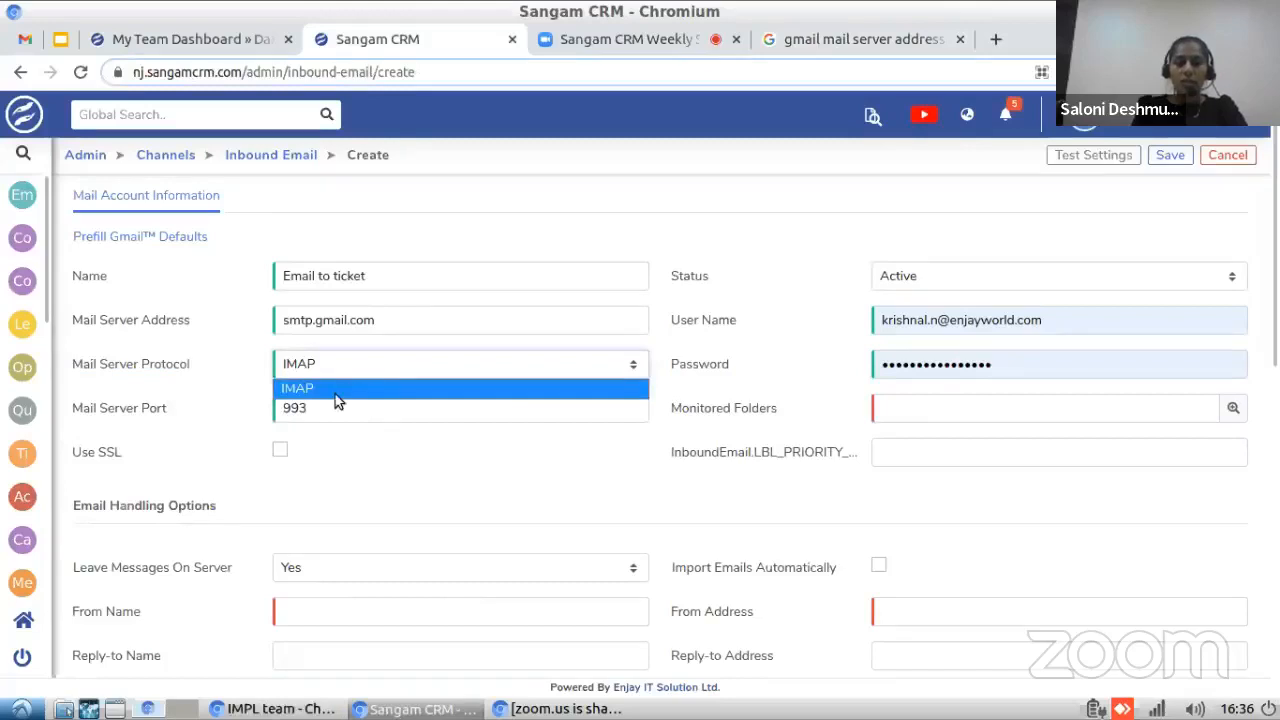
click(105, 372)
click(824, 482)
drag(662, 320, 757, 327)
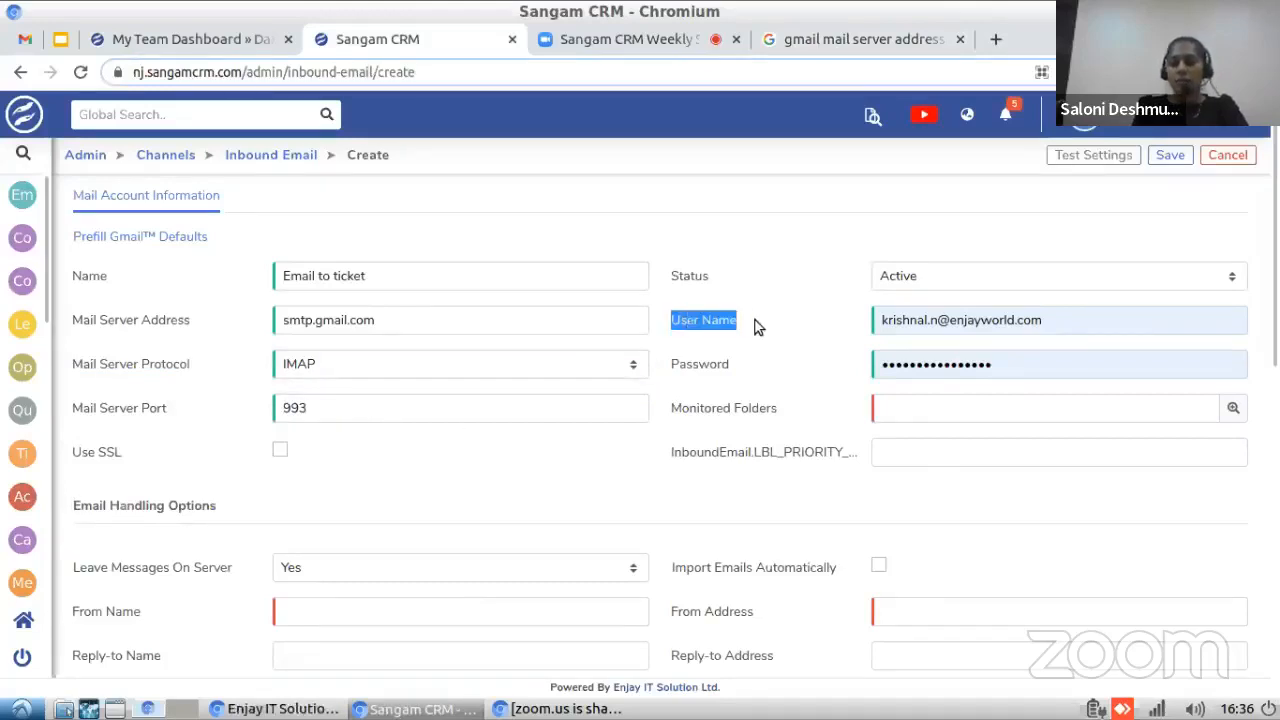
click(757, 327)
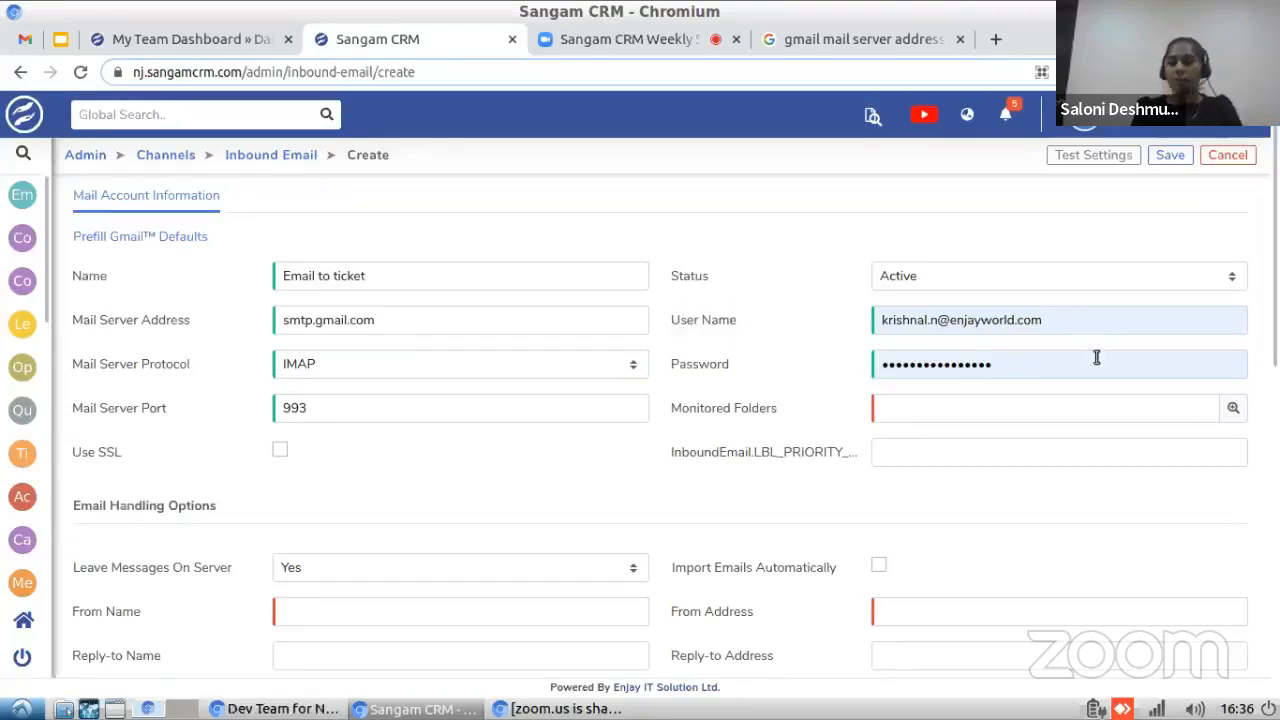
drag(1069, 323, 846, 331)
click(839, 325)
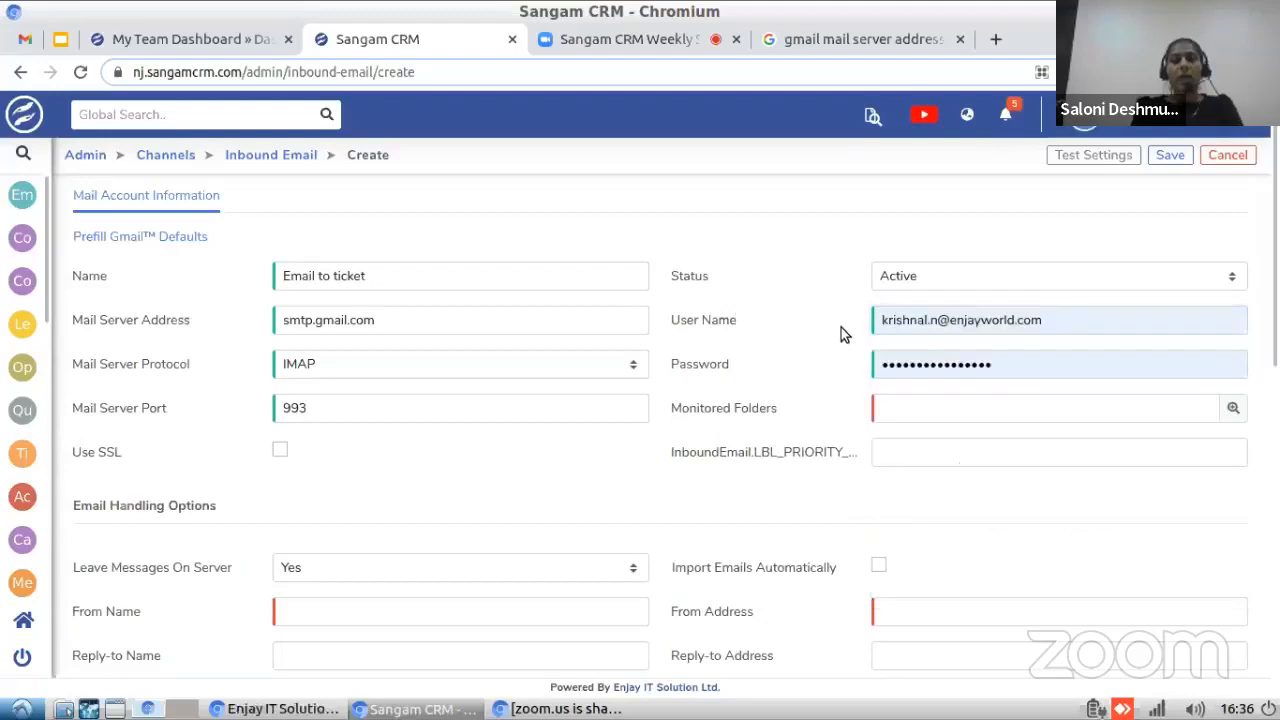
drag(735, 364, 672, 361)
click(733, 341)
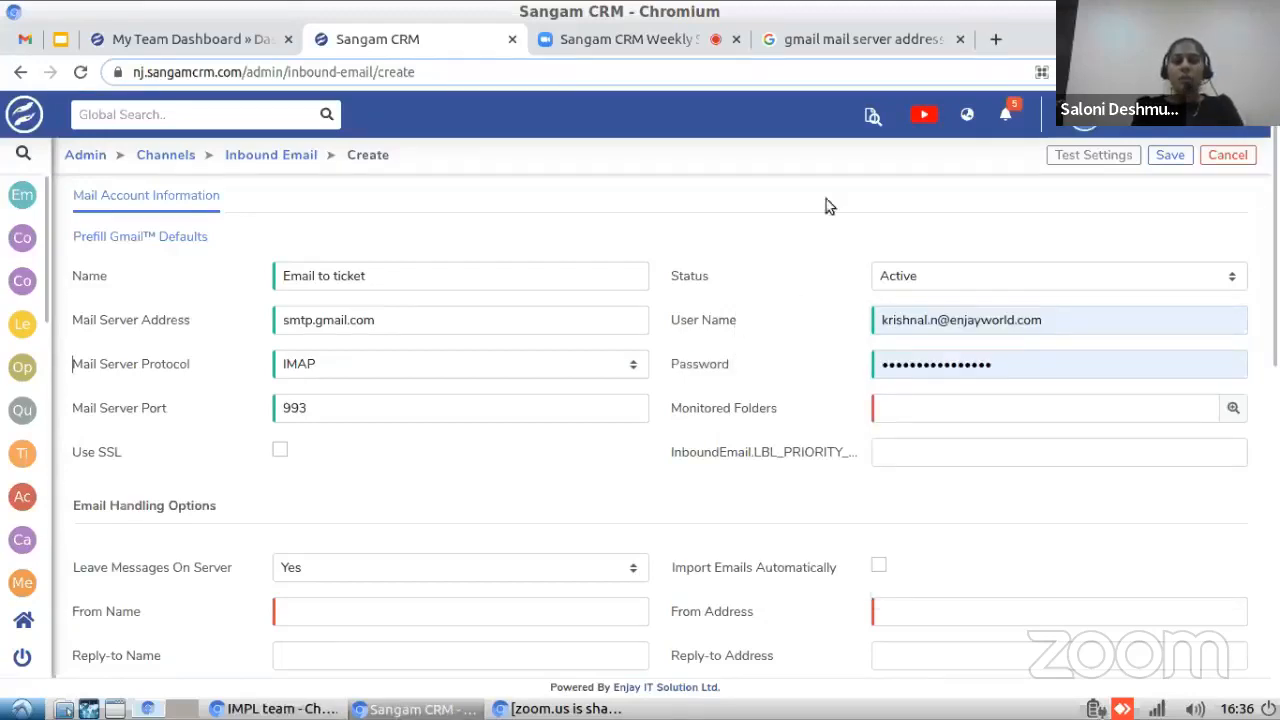
click(23, 48)
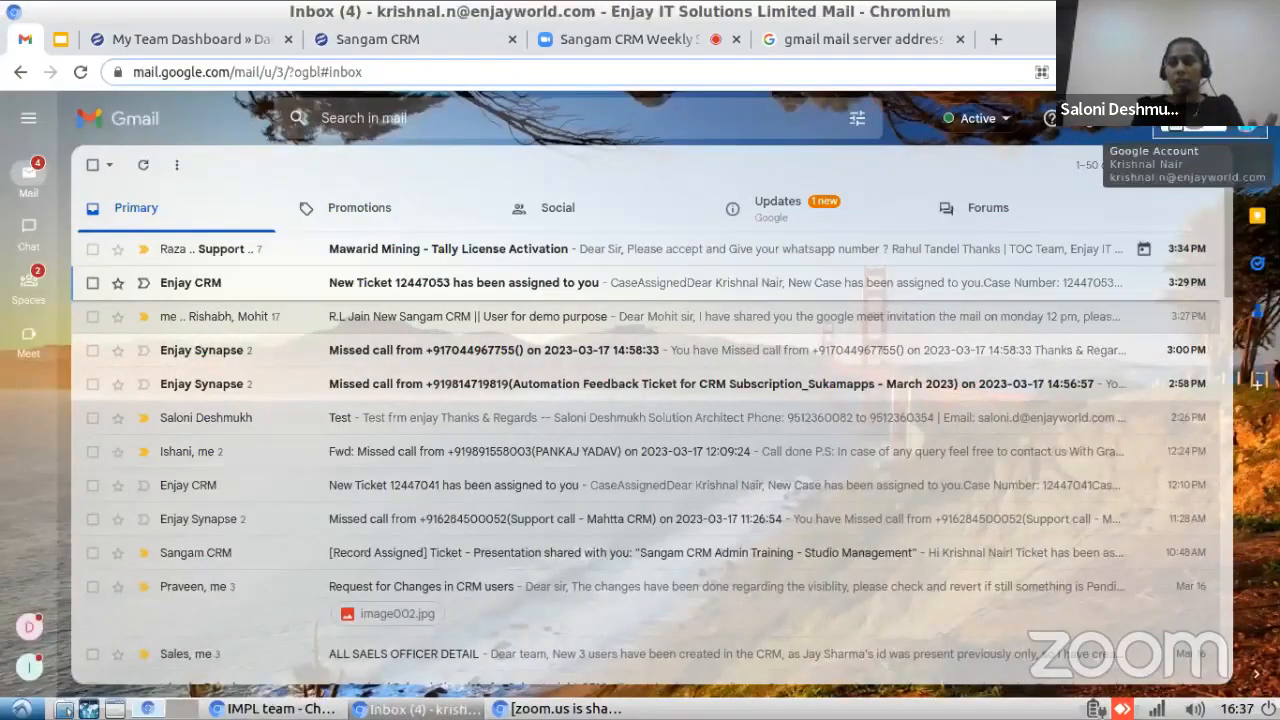
Open the Google account panel from the Gmail profile avatar.
click(1262, 120)
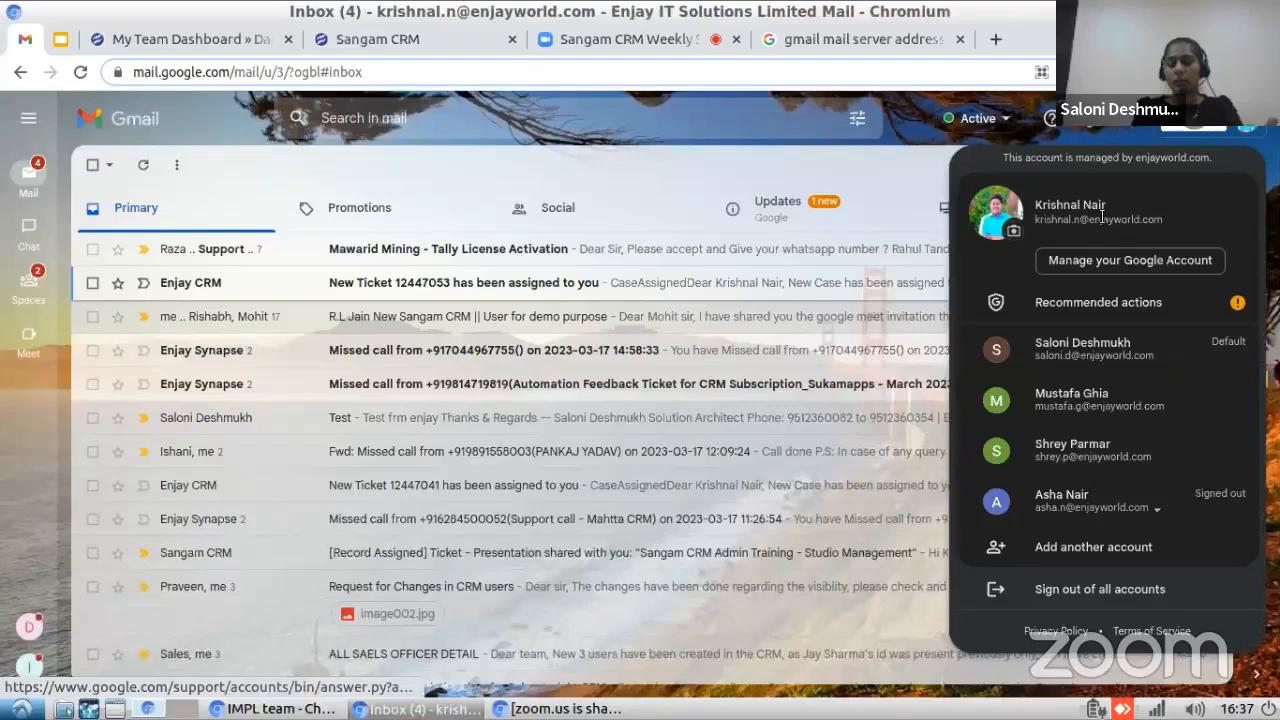
Go to Google Account Security and scroll to 'How you sign in to Google'.
click(1042, 253)
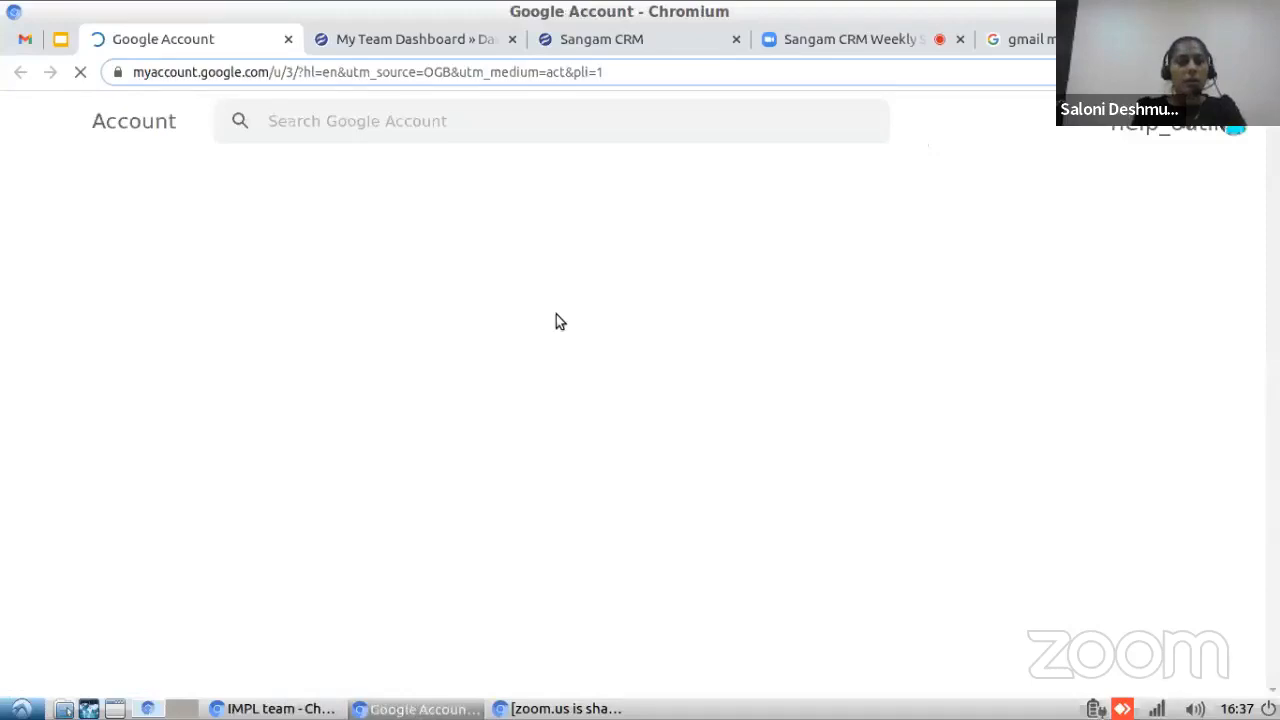
scroll(479, 399, down, 2)
click(86, 316)
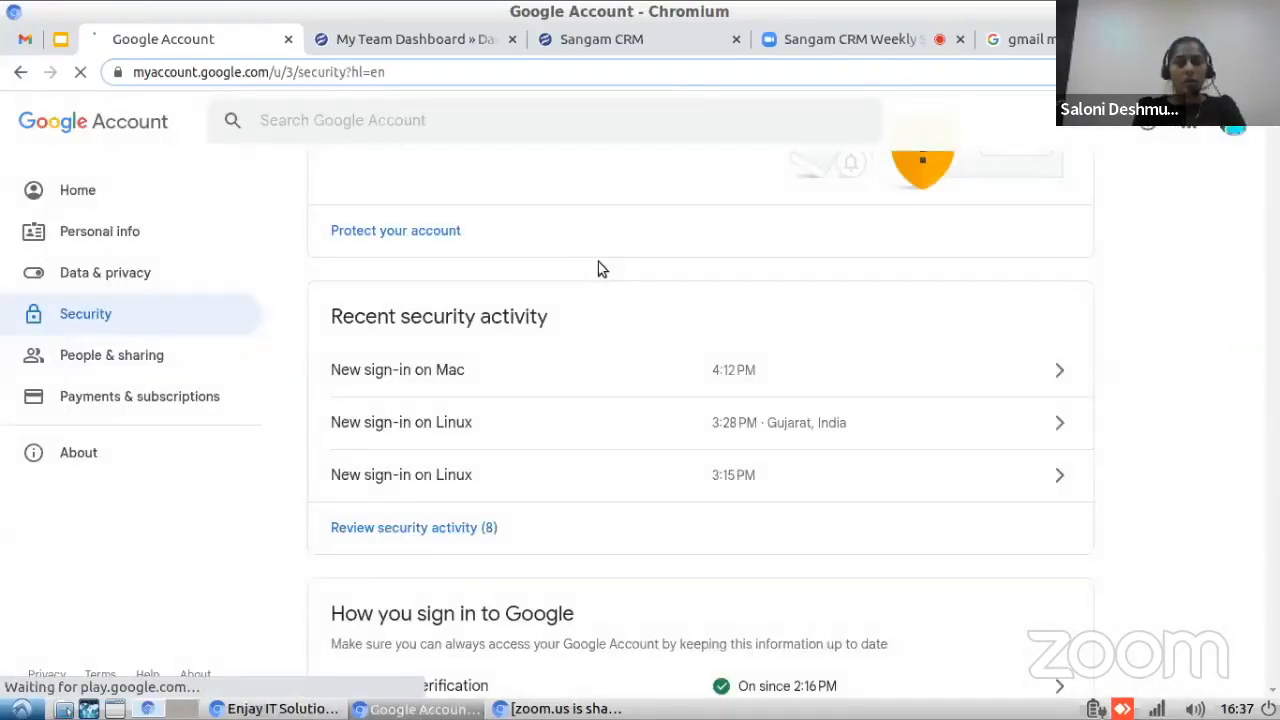
click(497, 120)
text(app)
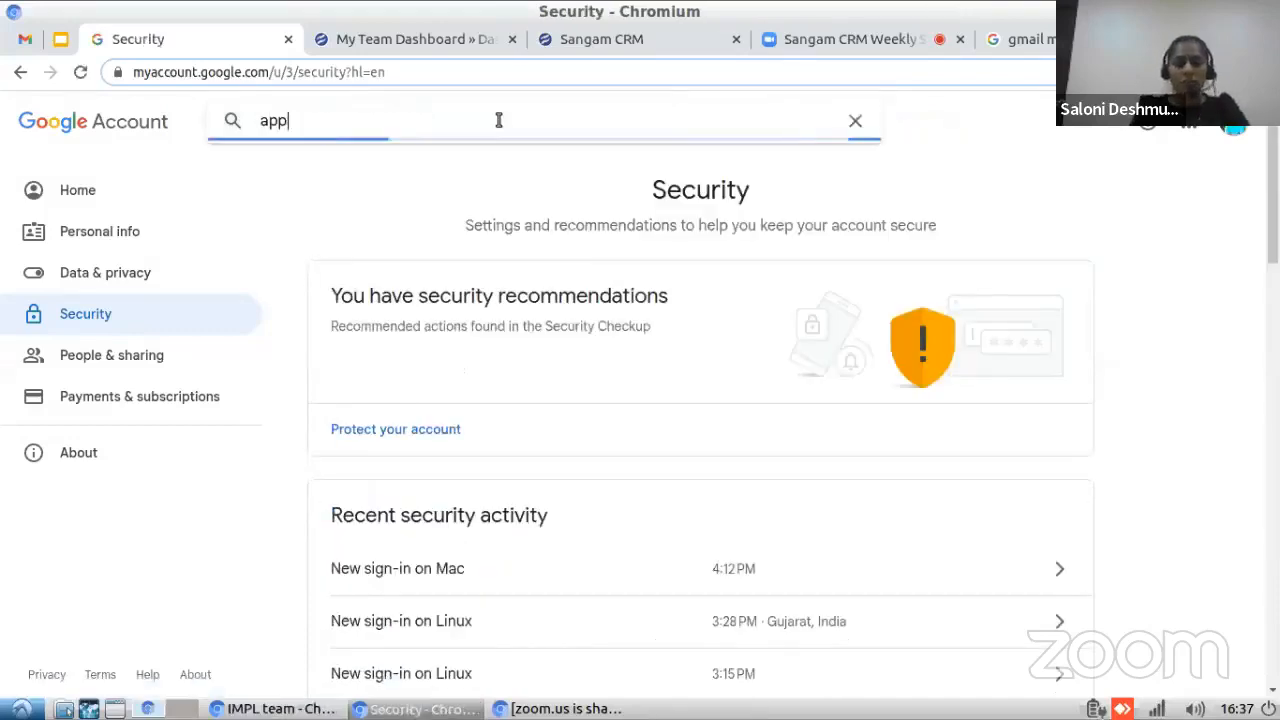
click(856, 121)
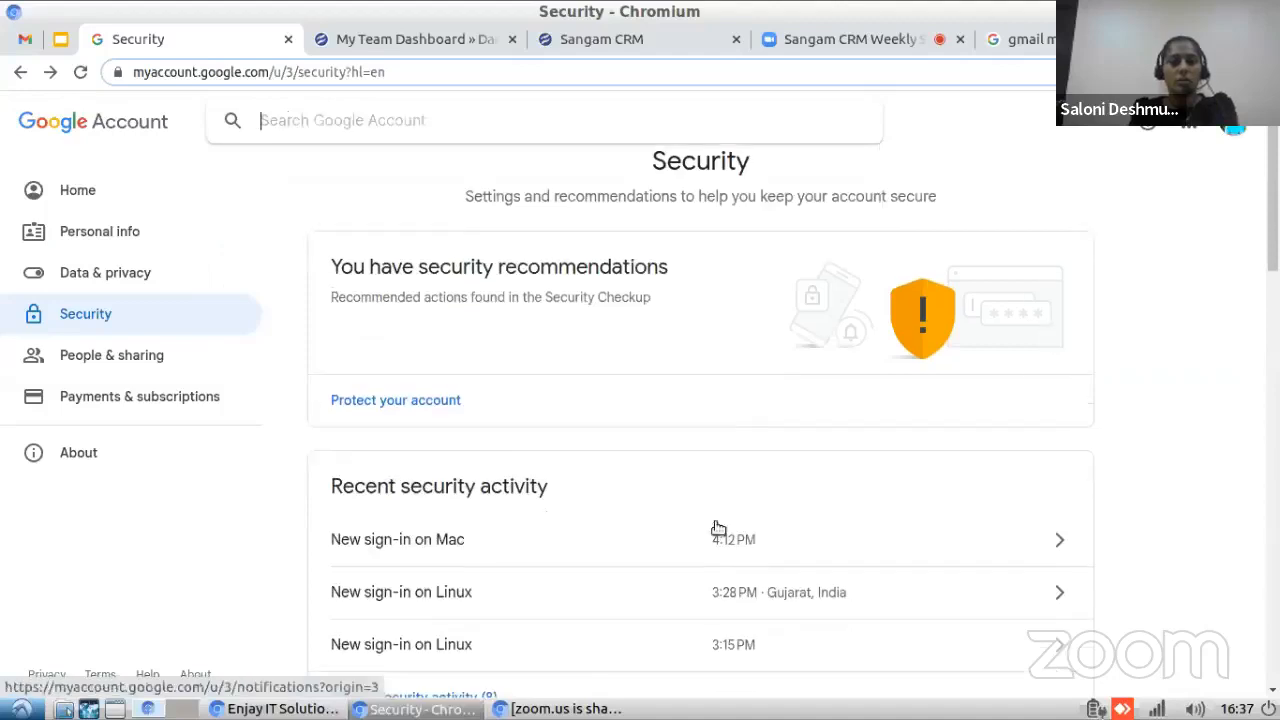
scroll(714, 528, down, 5)
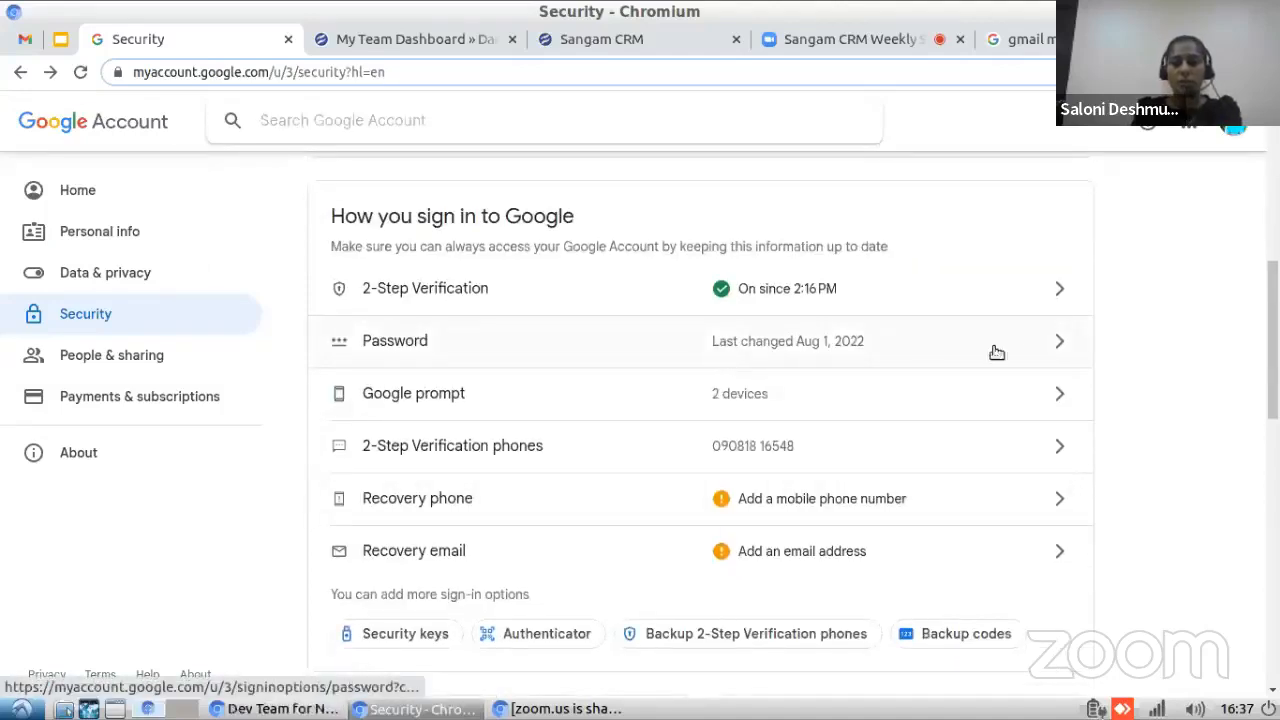
click(1059, 342)
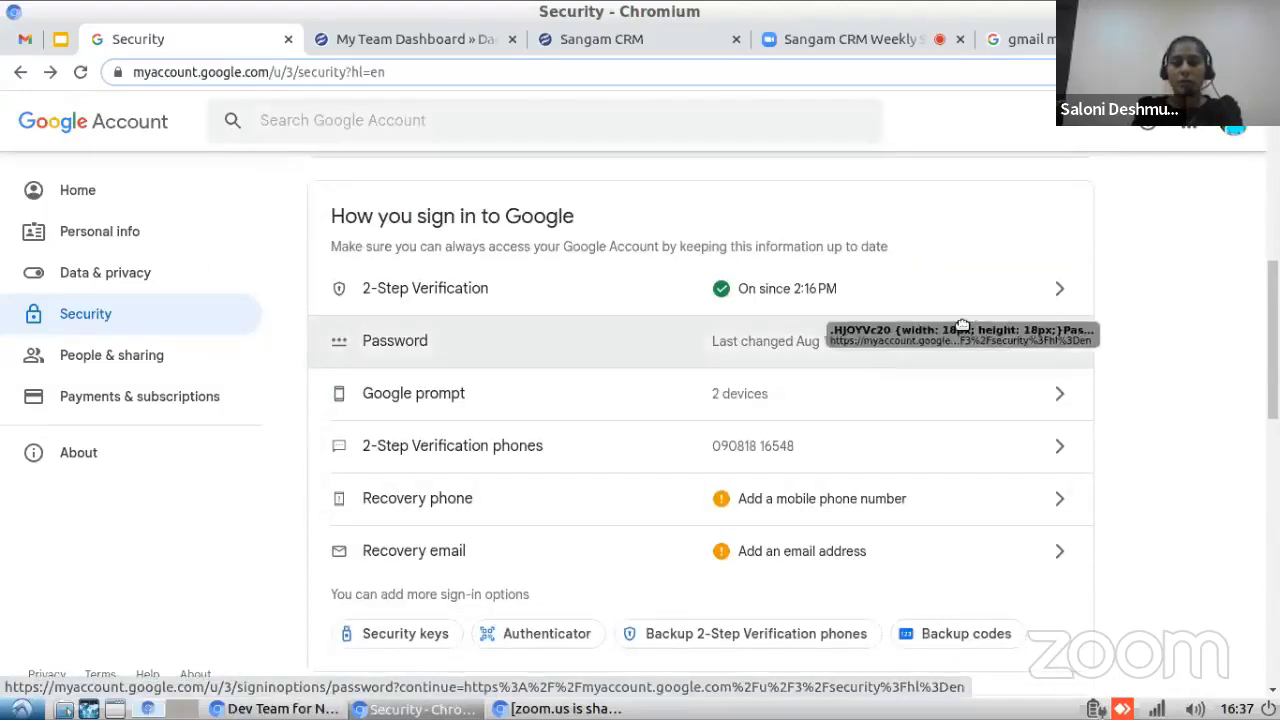
Re-verify with the account password to reach the Password page, then close it.
click(1058, 341)
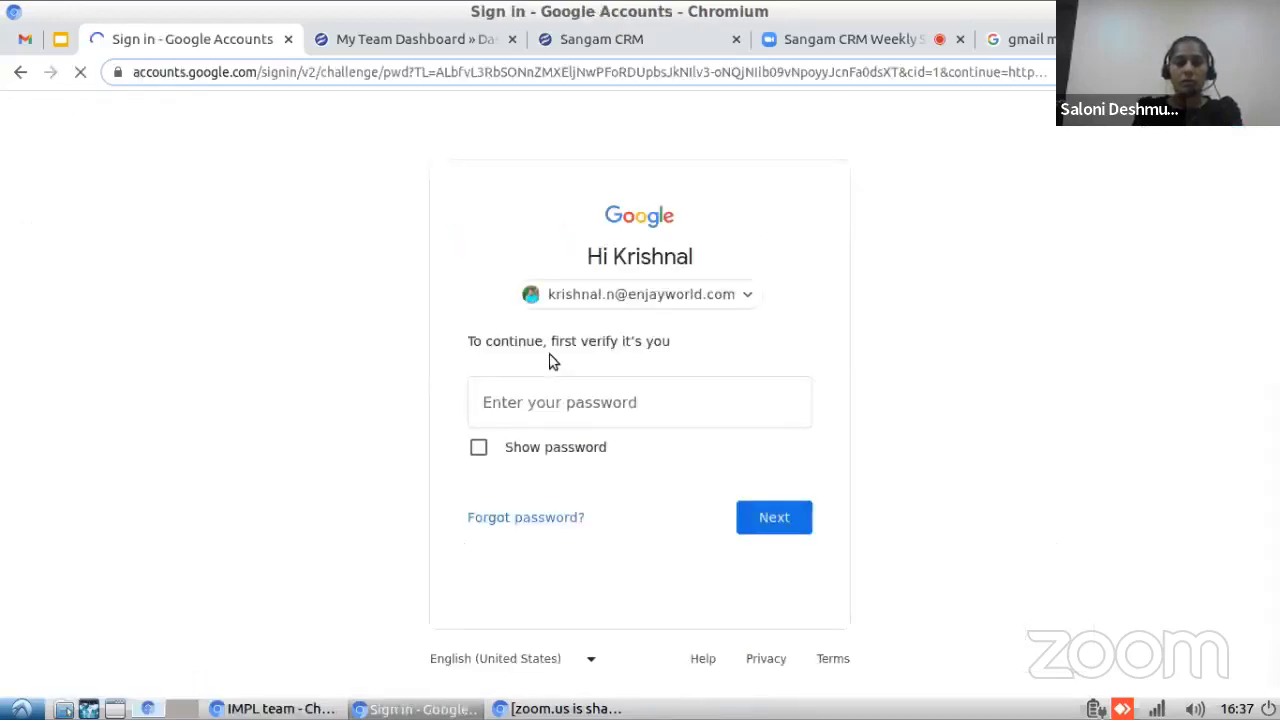
click(557, 402)
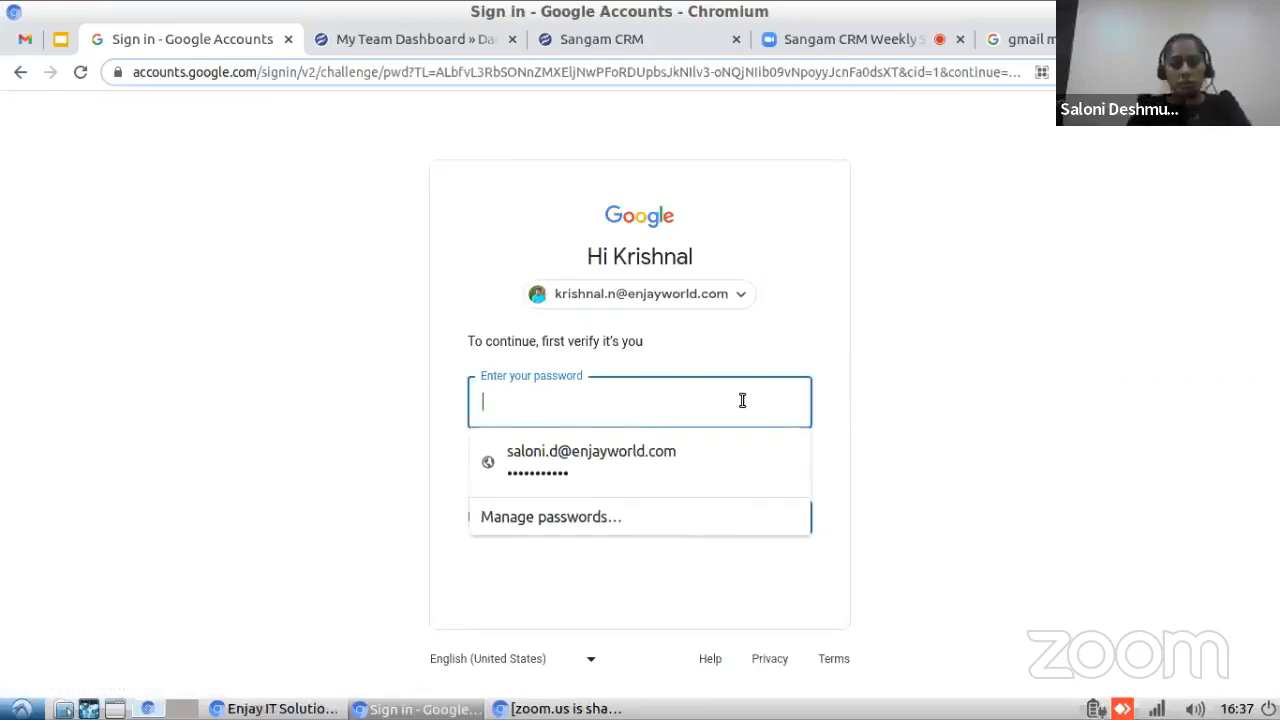
text(********)
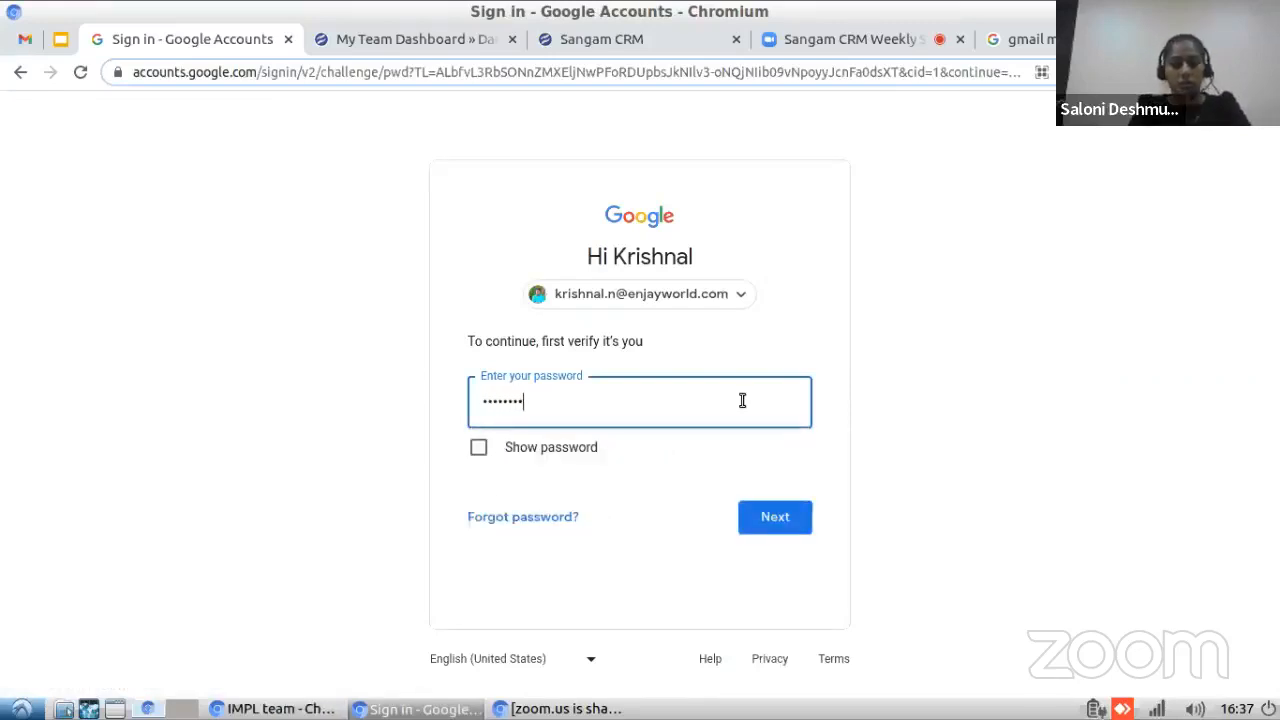
text(**)
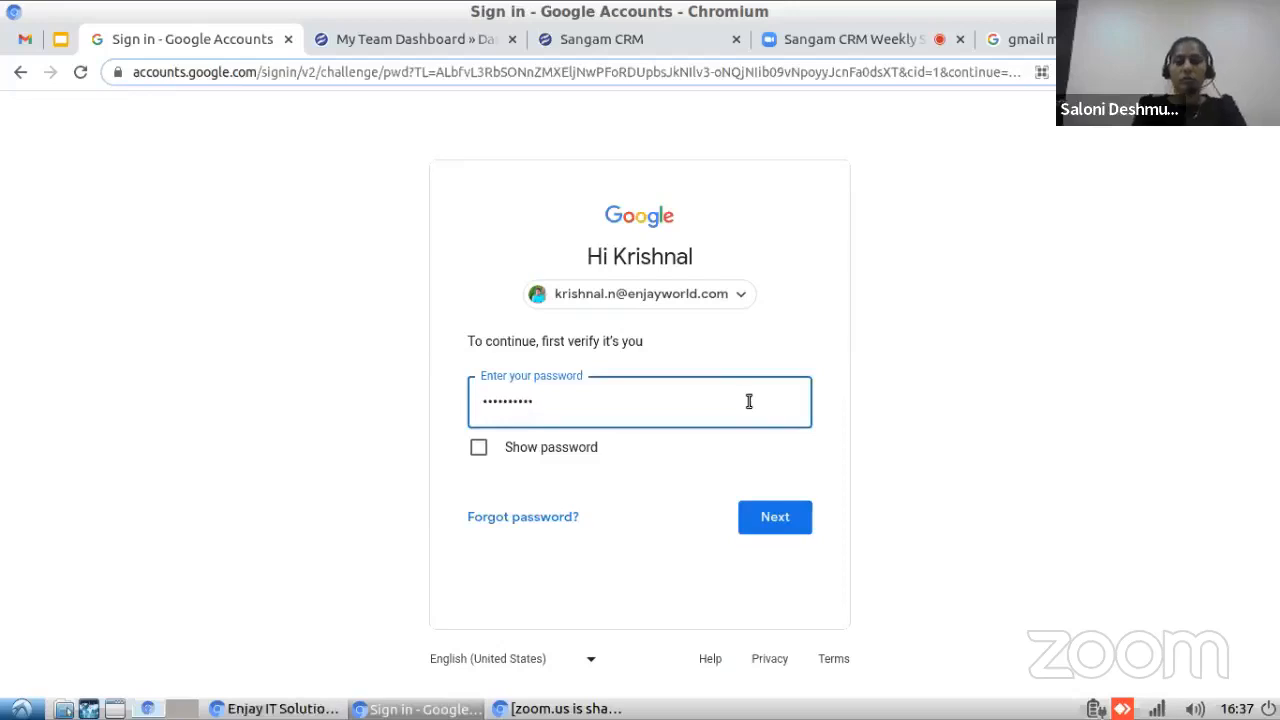
click(771, 515)
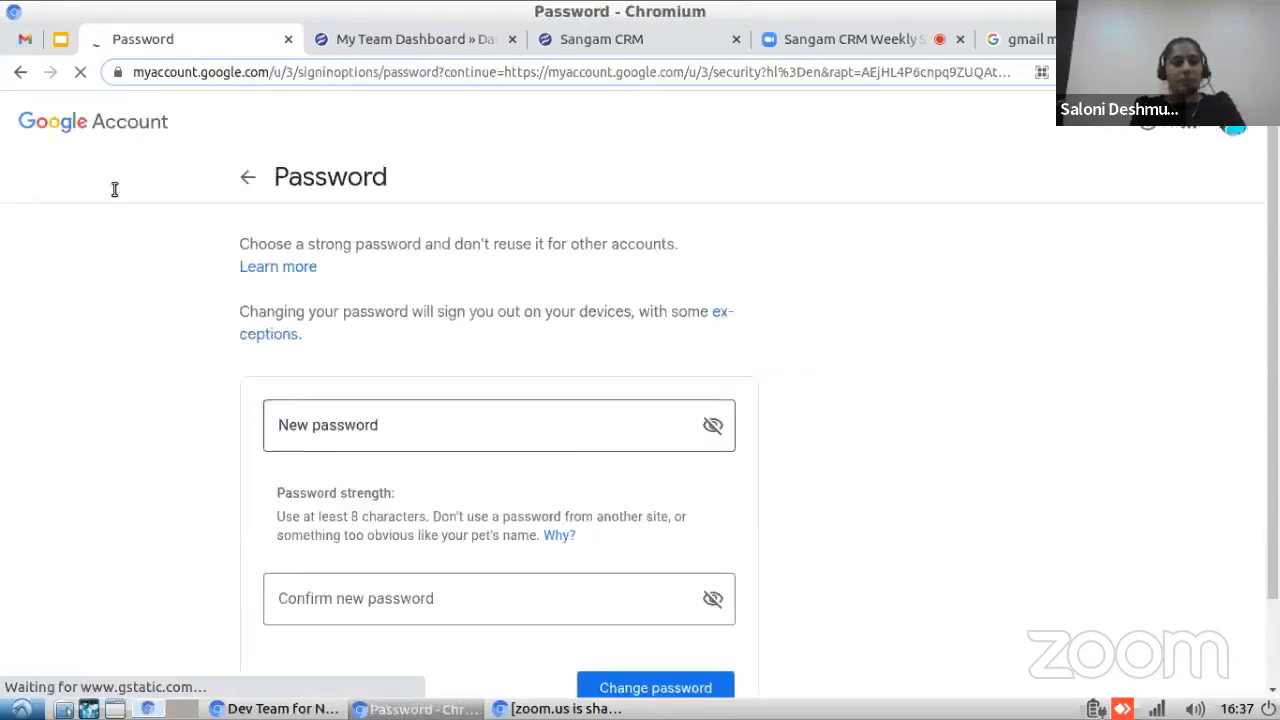
click(20, 72)
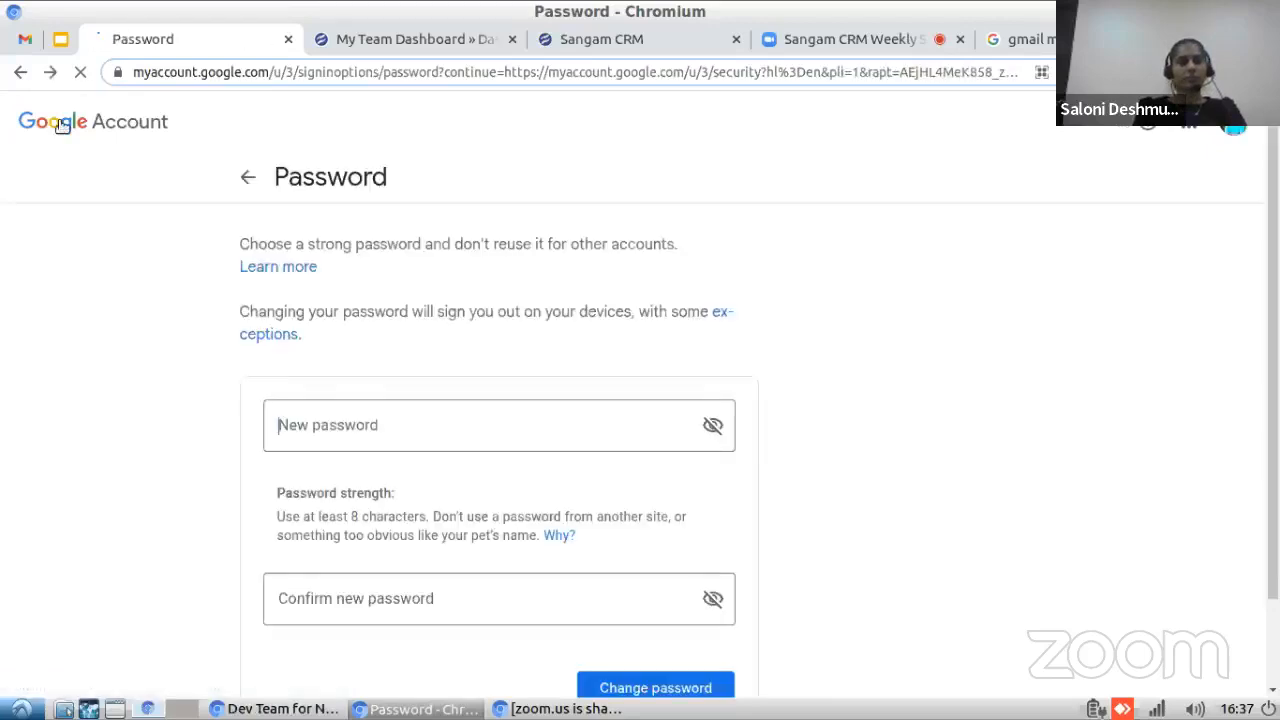
click(288, 41)
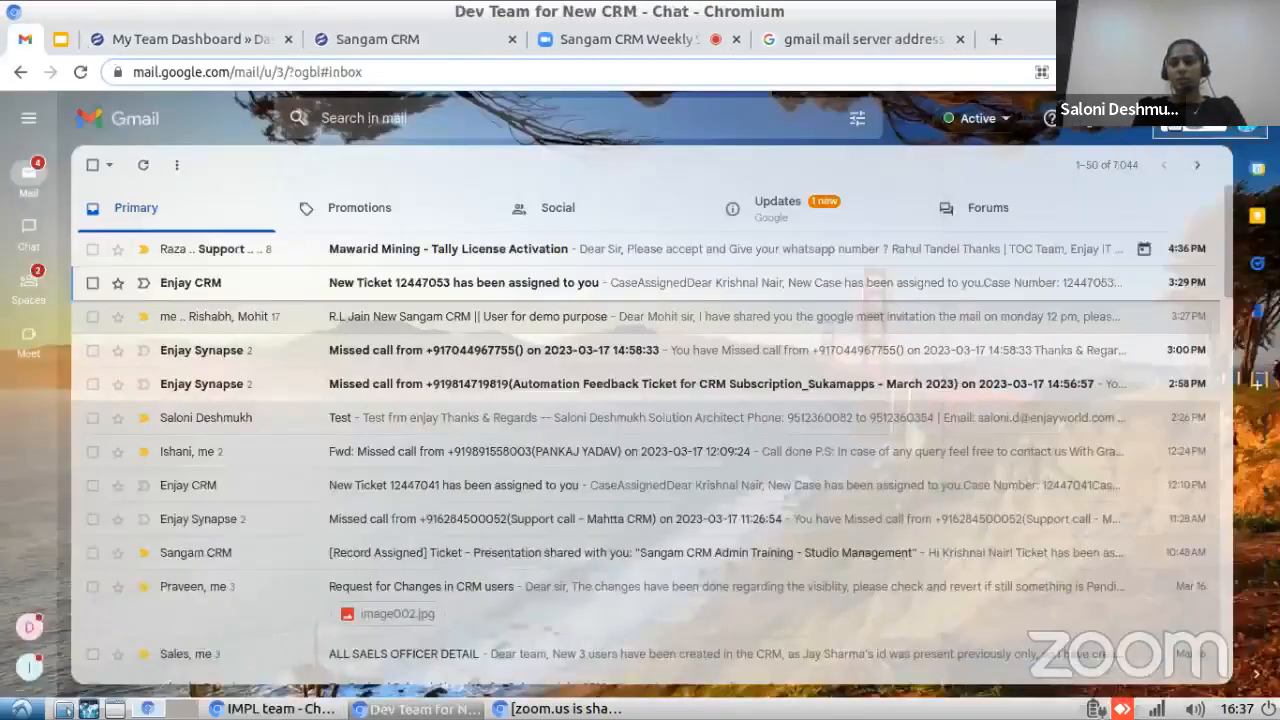
Reopen Google Account management in a new tab at the Security section.
click(1246, 120)
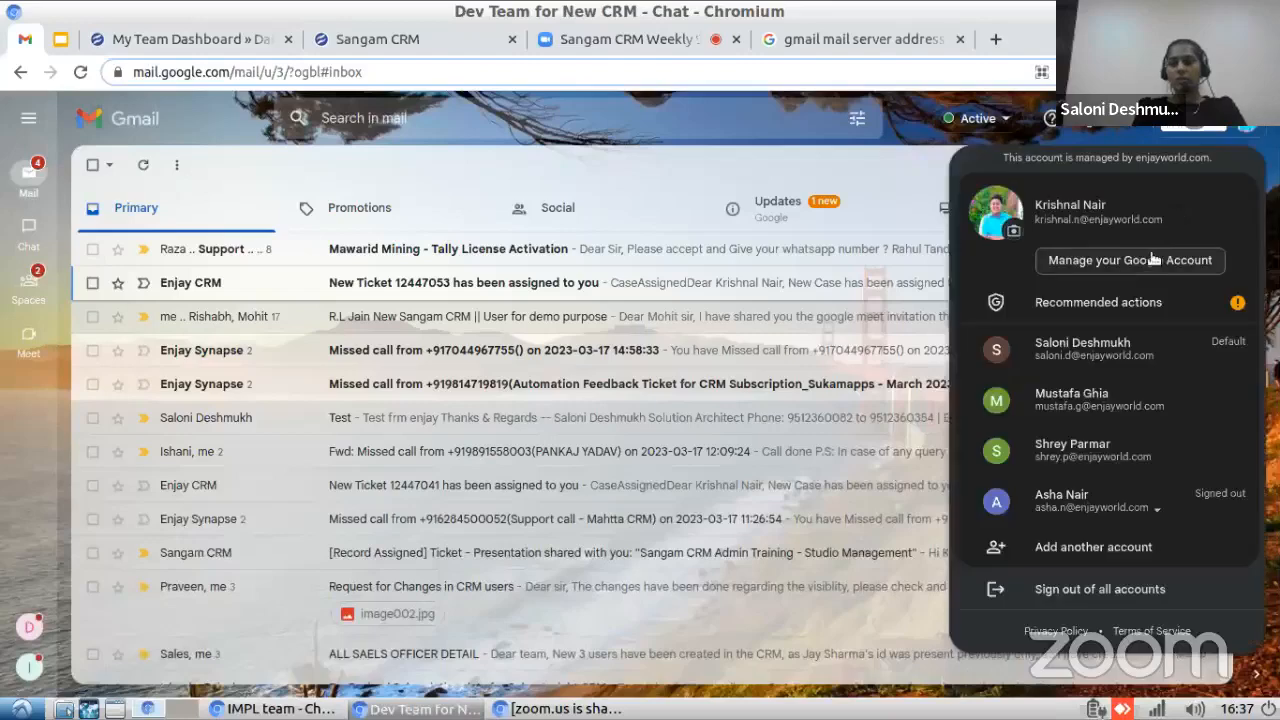
right_click(1151, 263)
click(1151, 265)
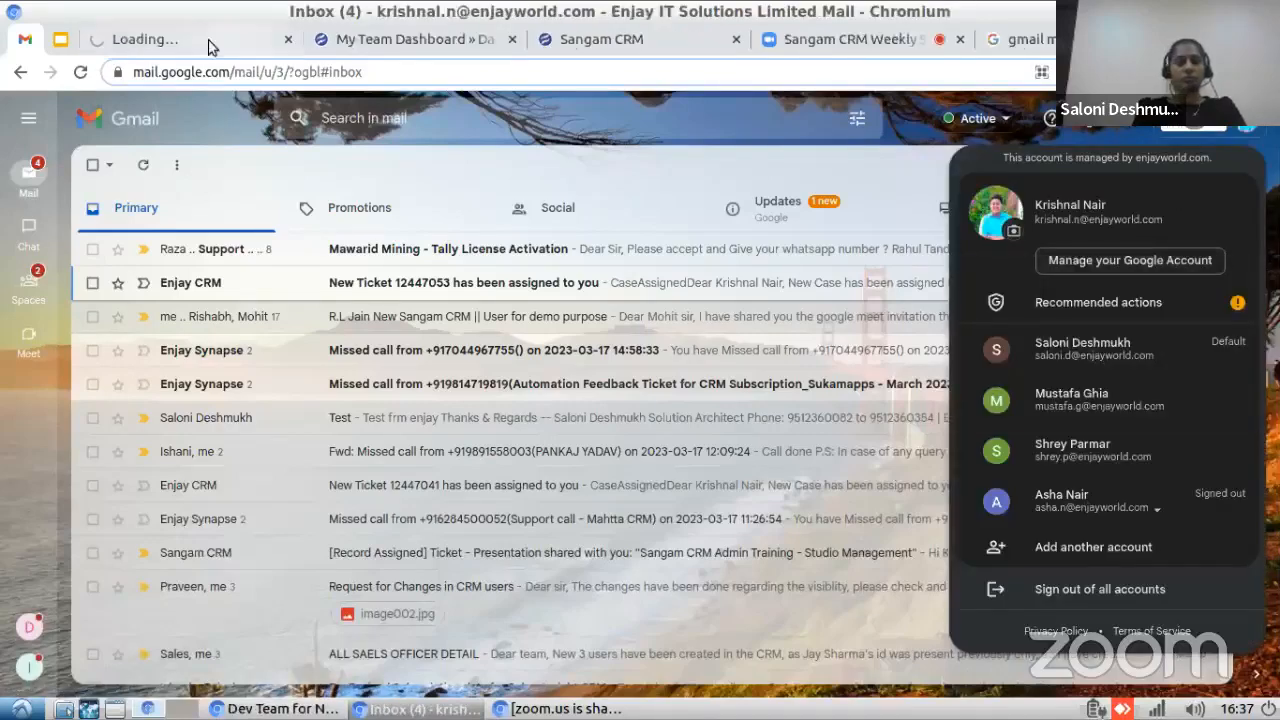
click(195, 39)
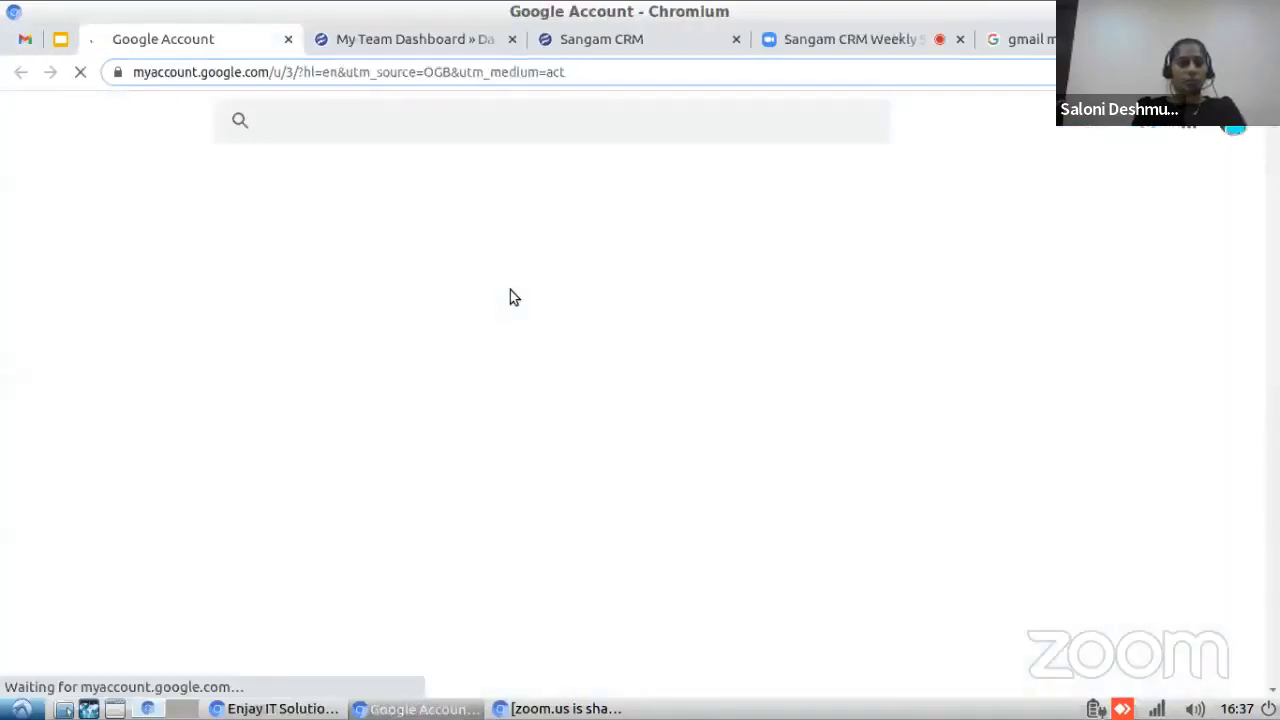
click(88, 314)
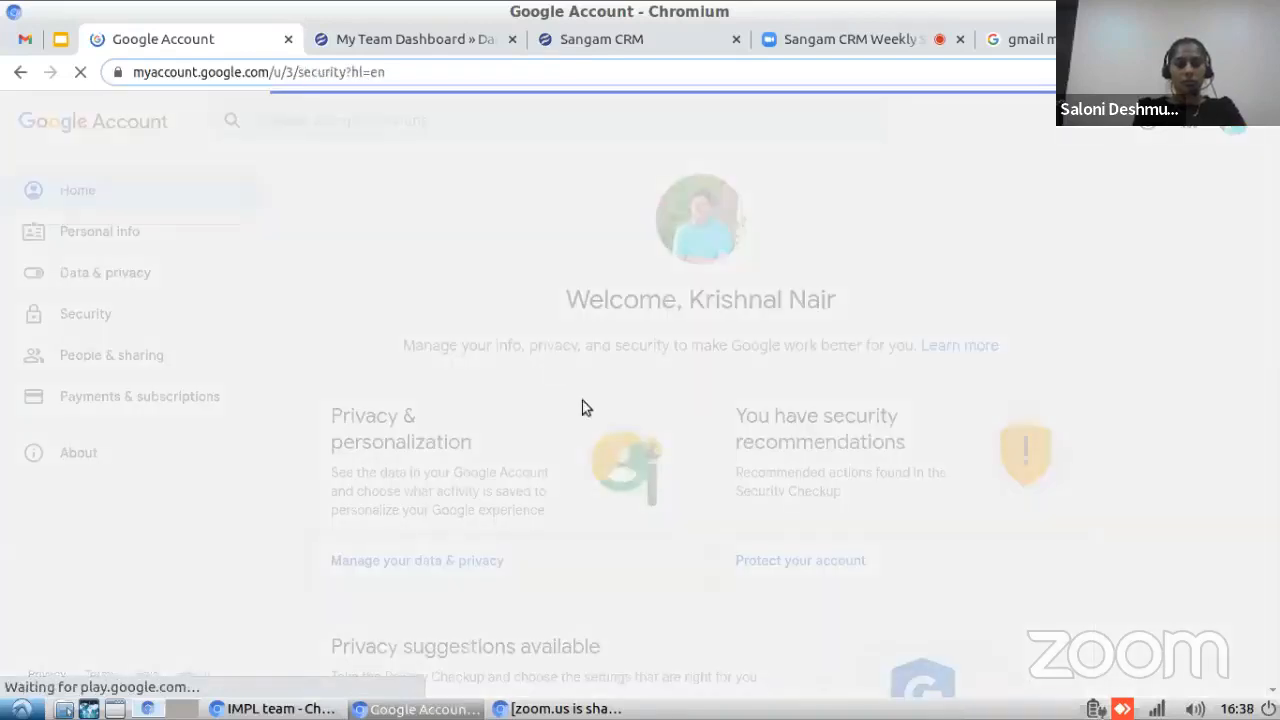
Open 2-Step Verification and go to its App passwords page.
scroll(509, 471, down, 3)
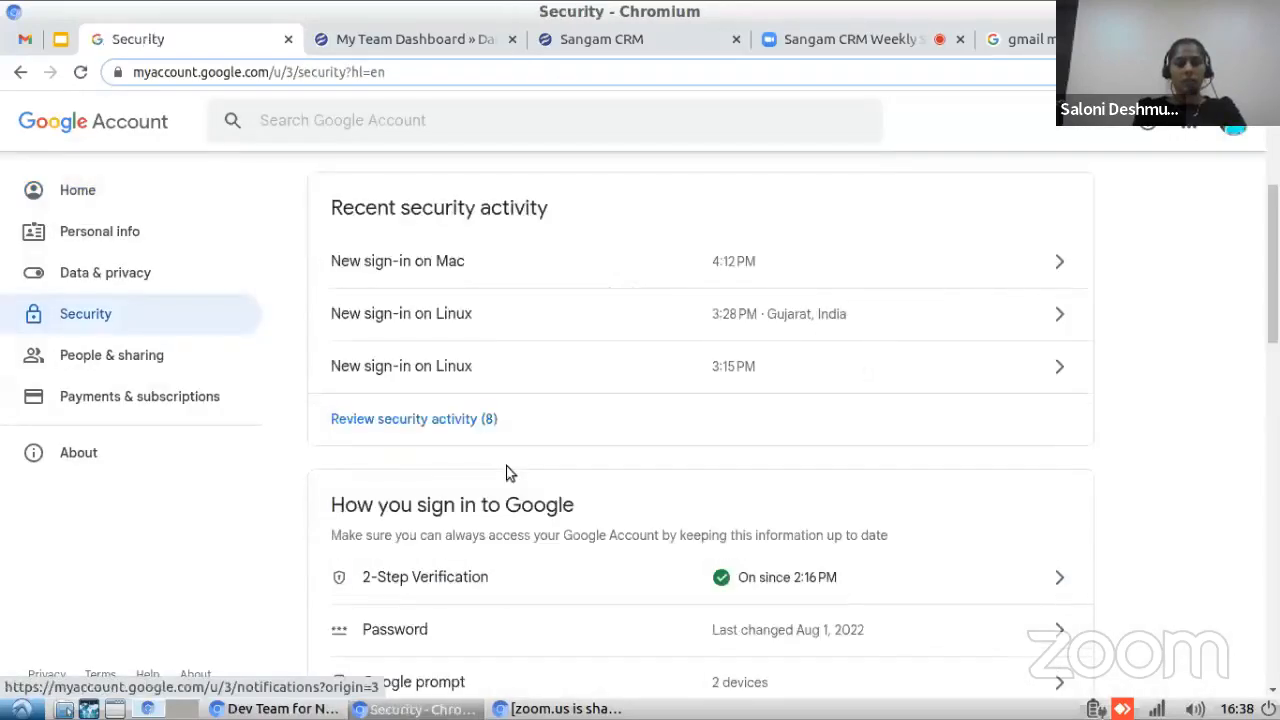
scroll(512, 464, down, 3)
click(497, 289)
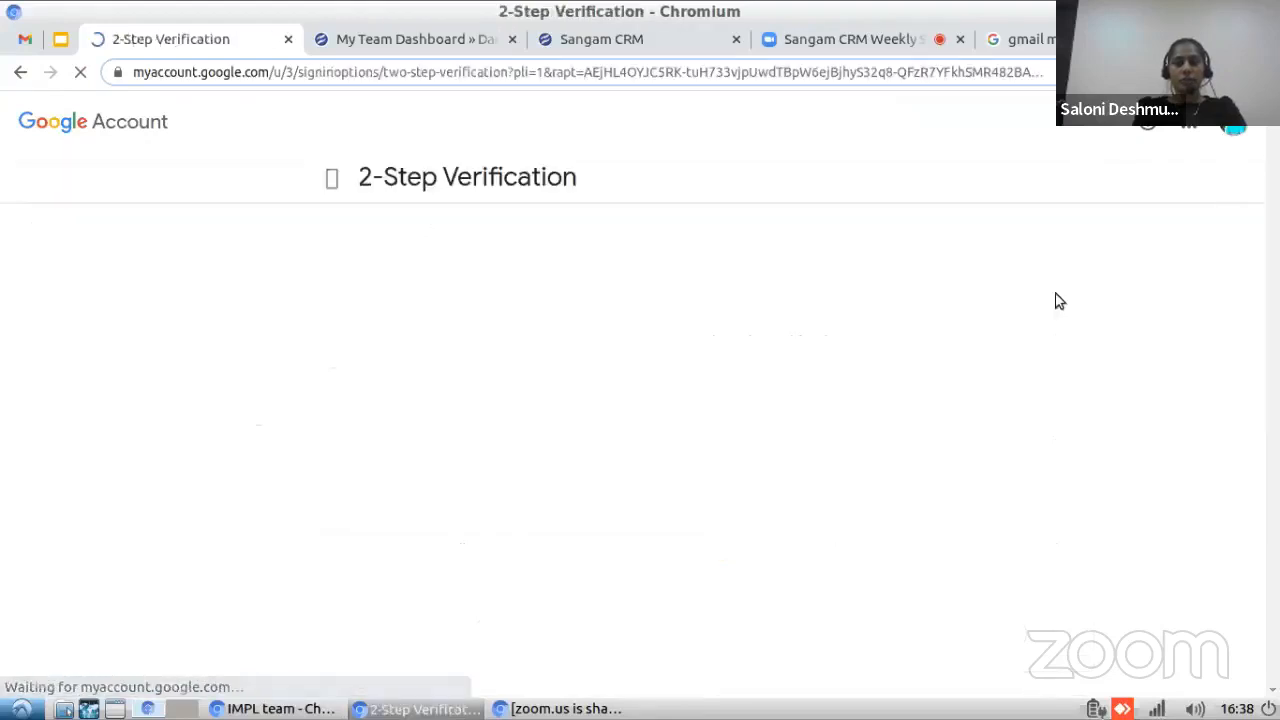
scroll(467, 429, down, 5)
scroll(467, 429, down, 5)
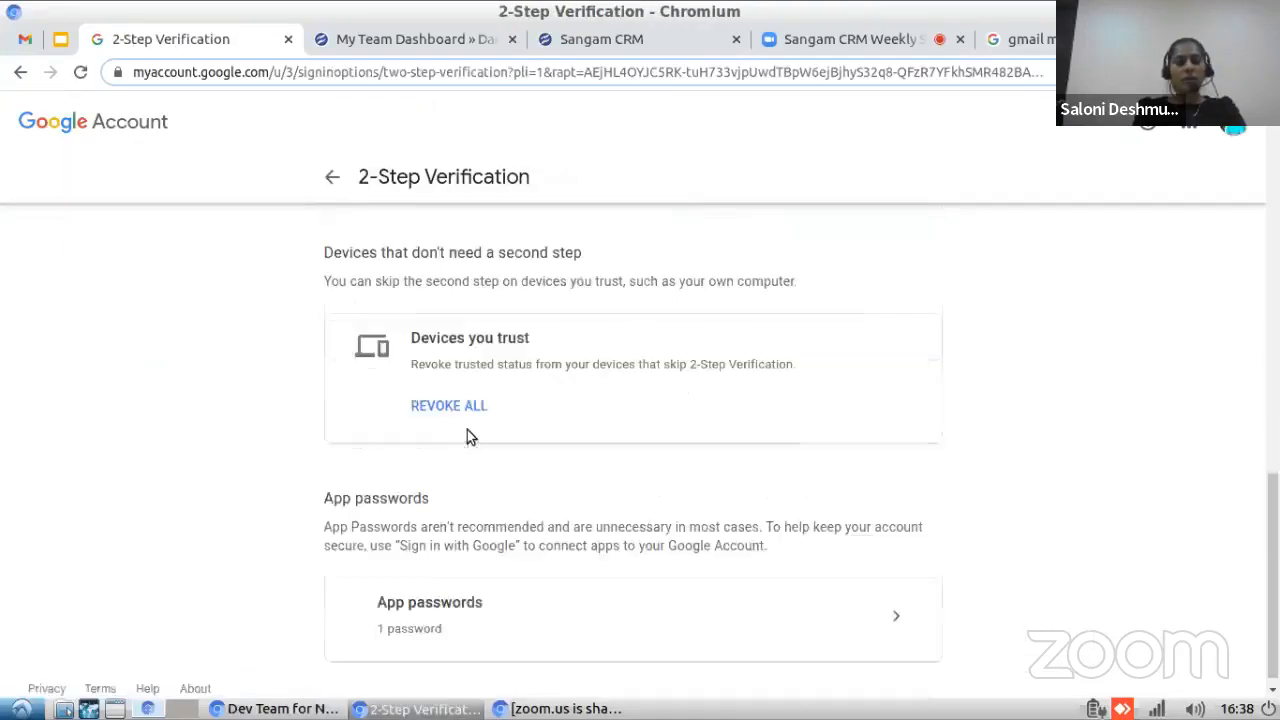
drag(375, 594, 445, 618)
click(445, 618)
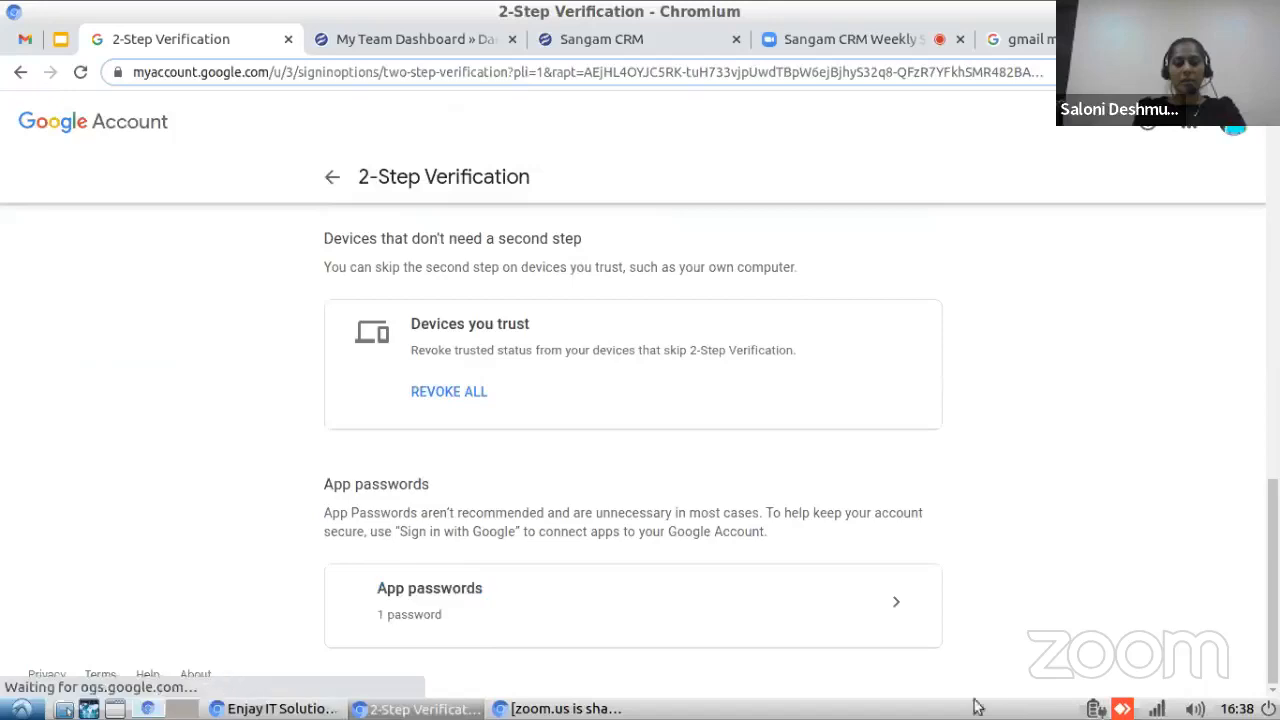
click(895, 610)
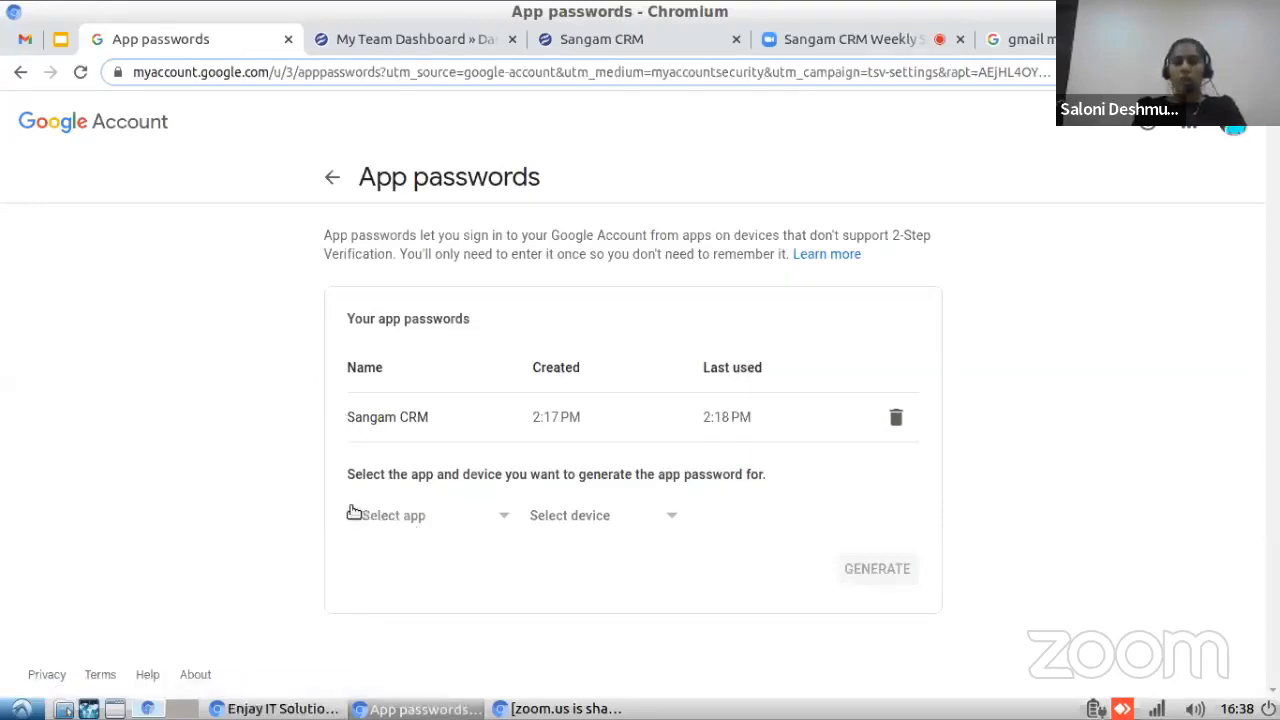
Generate an app password named 'test', copy it, and focus the CRM password field.
click(385, 516)
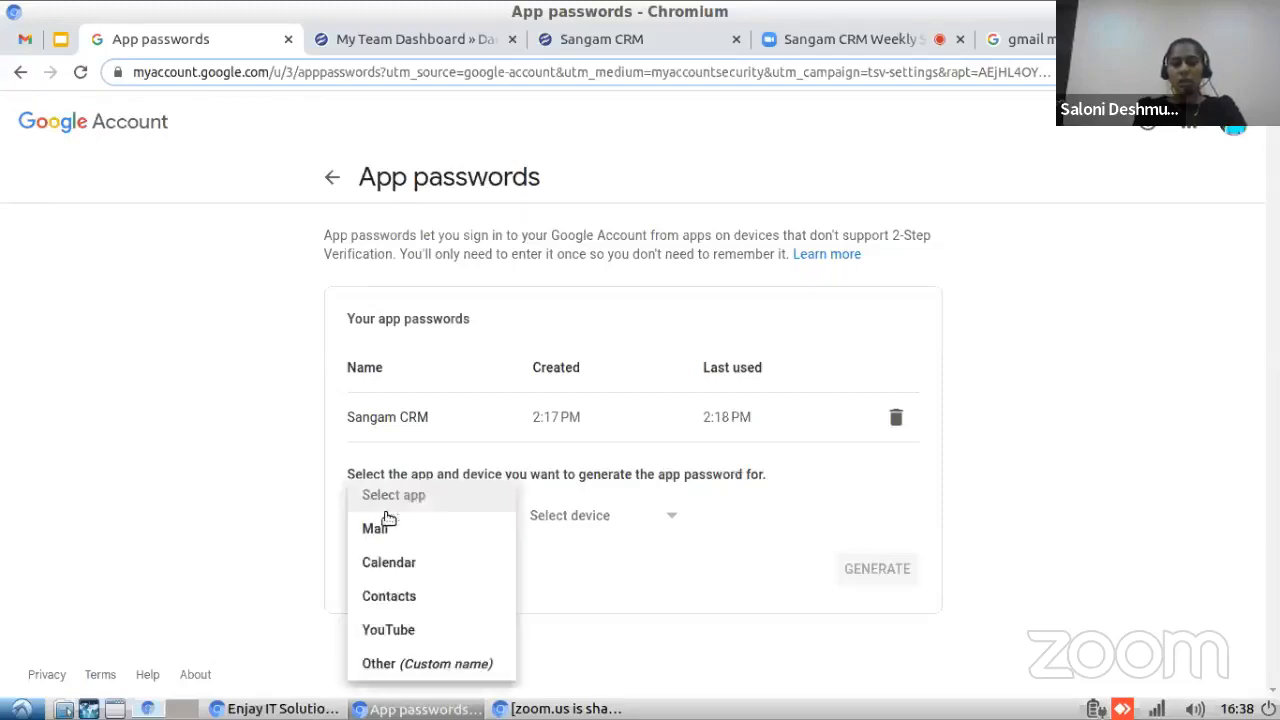
click(403, 665)
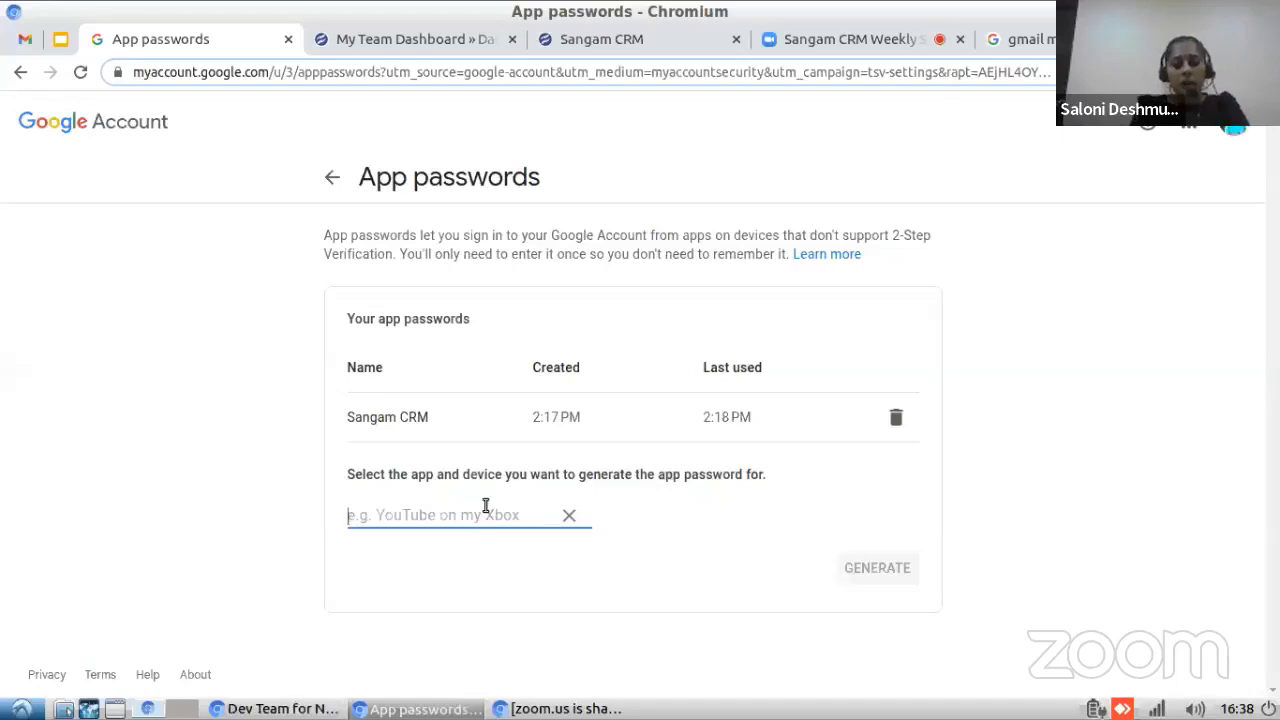
text(test)
click(854, 569)
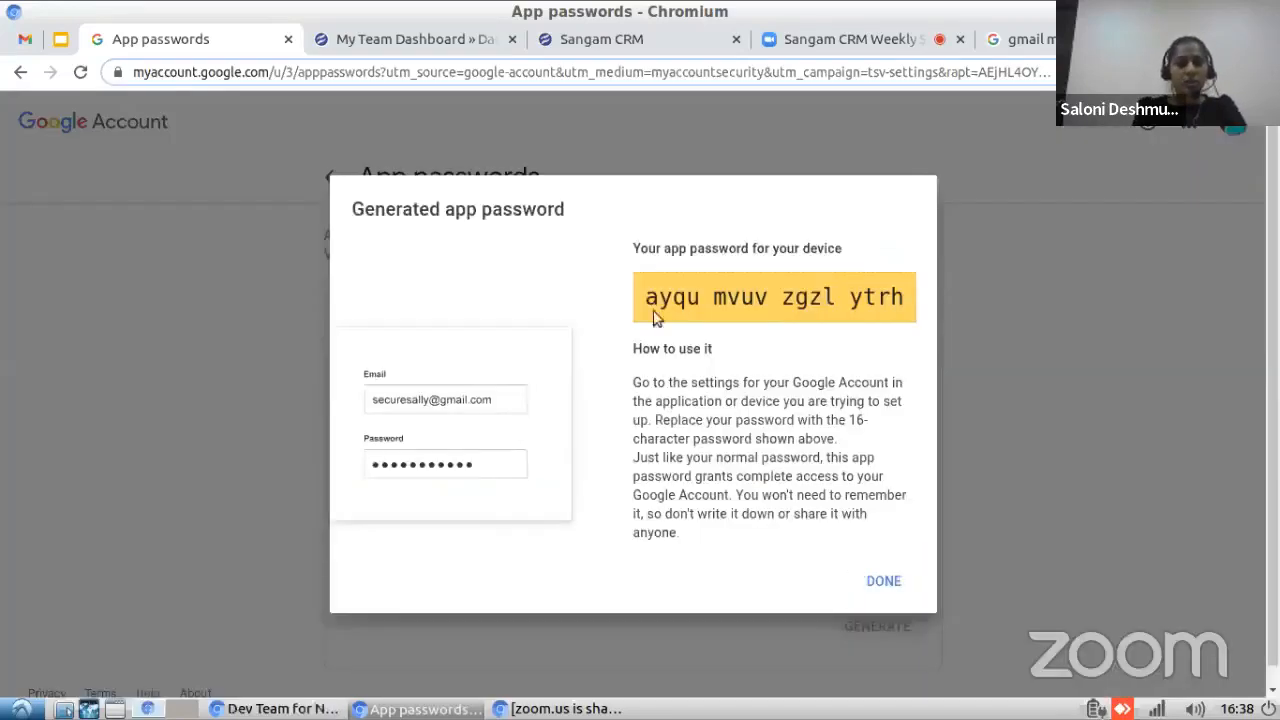
drag(646, 297, 906, 297)
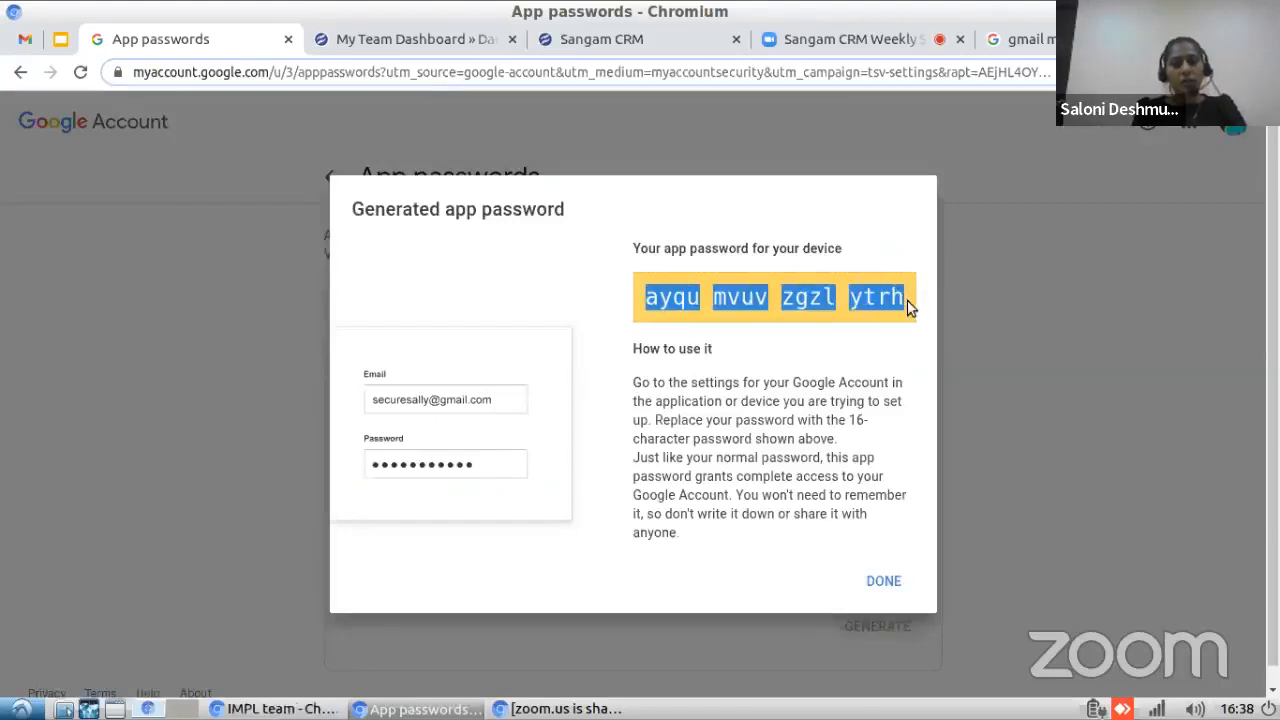
click(588, 42)
click(985, 365)
Paste the new 16-character app password over the old value in the Password field.
drag(985, 365, 853, 360)
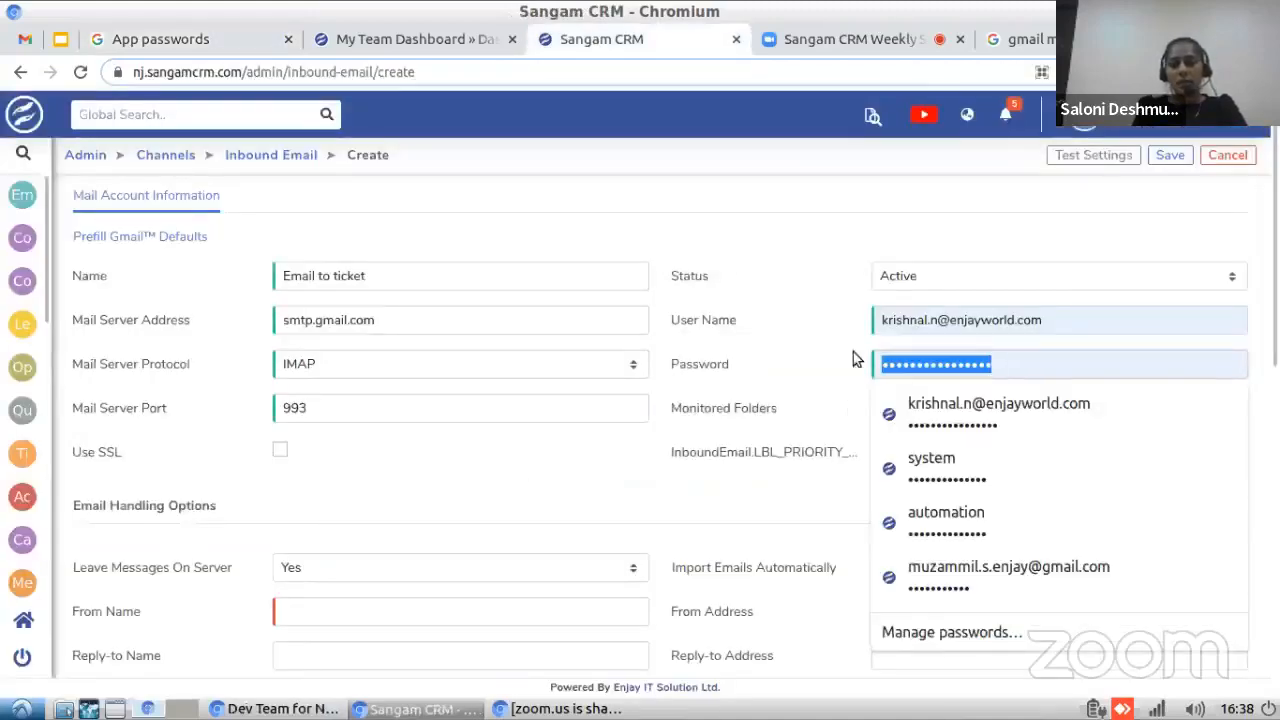
key(ctrl+v)
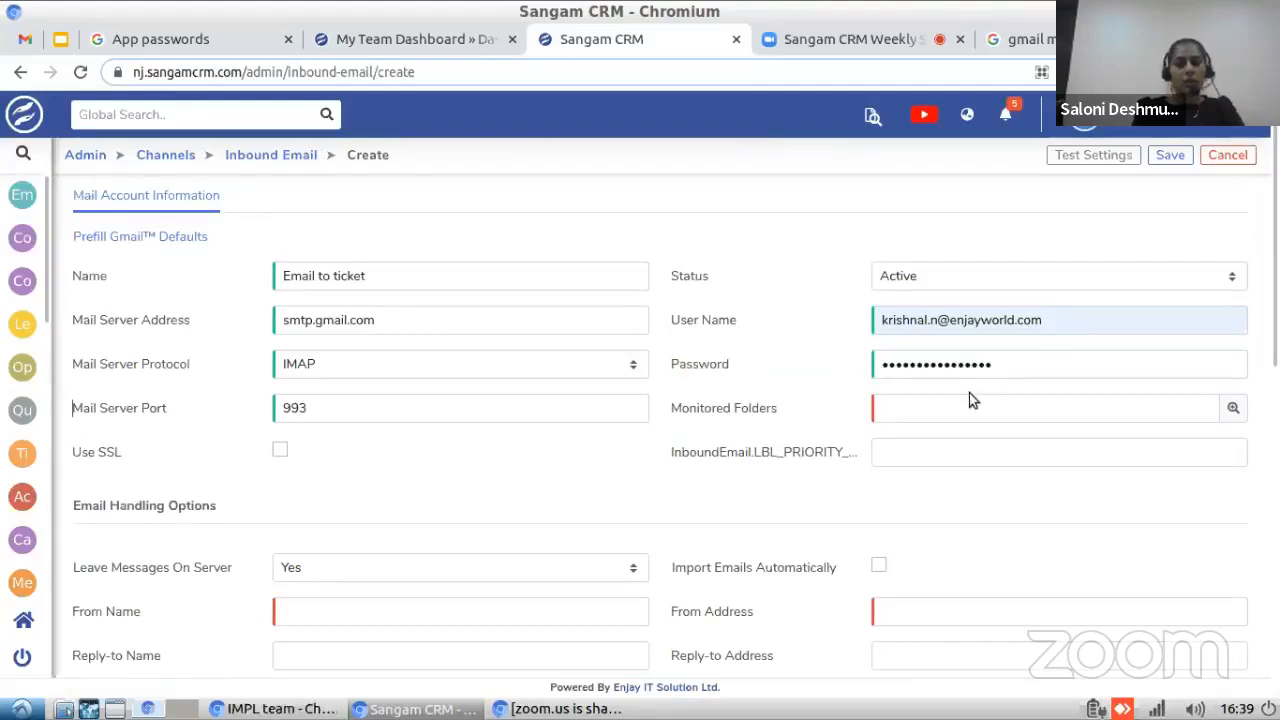
scroll(749, 366, down, 1)
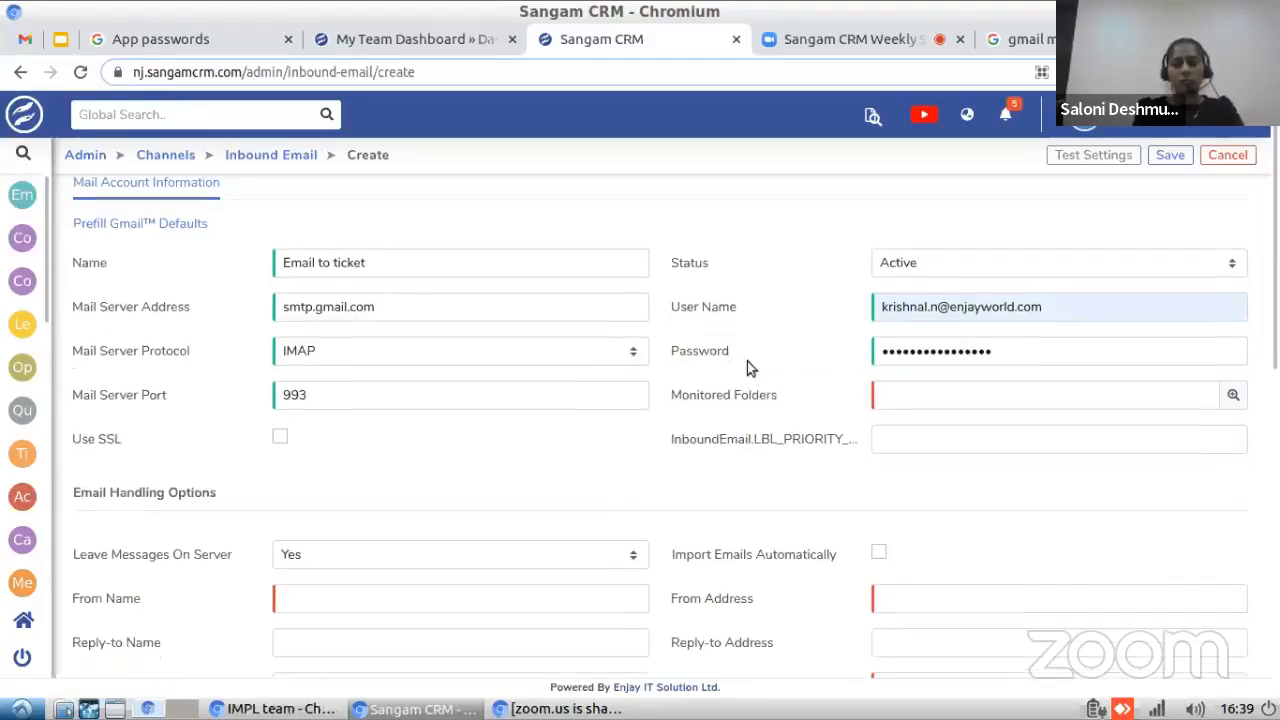
click(830, 40)
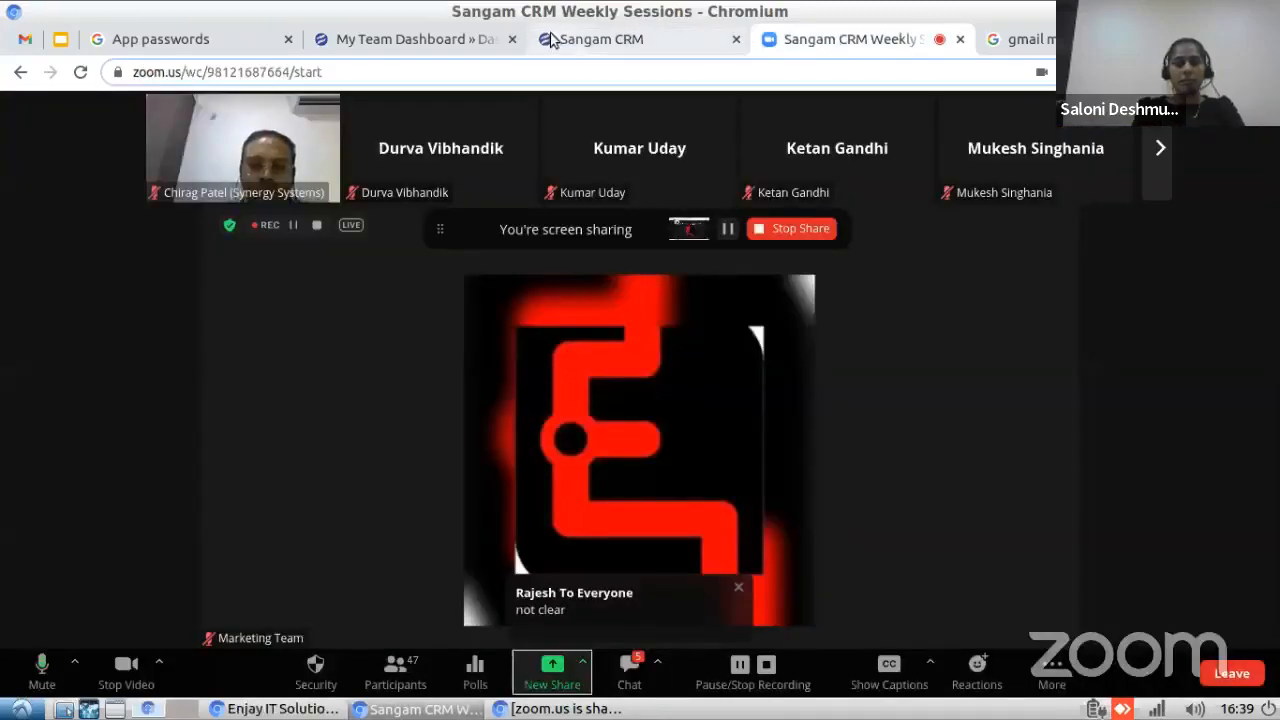
click(550, 38)
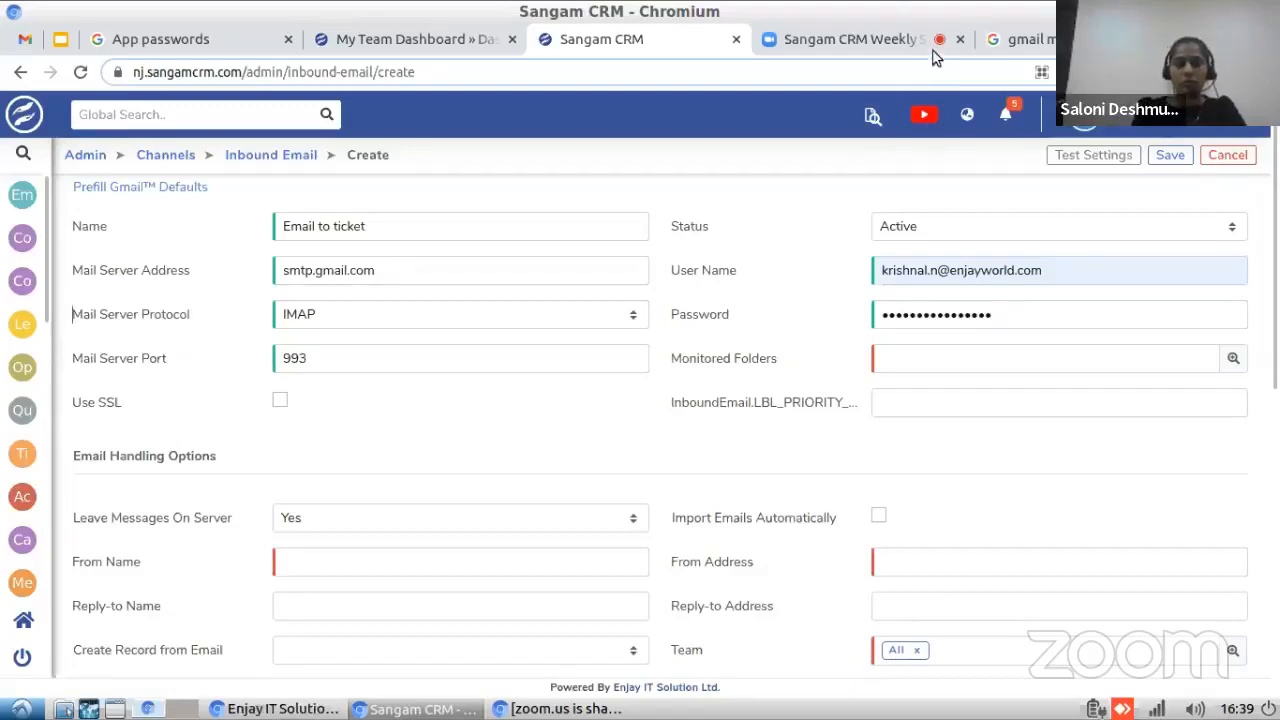
click(880, 47)
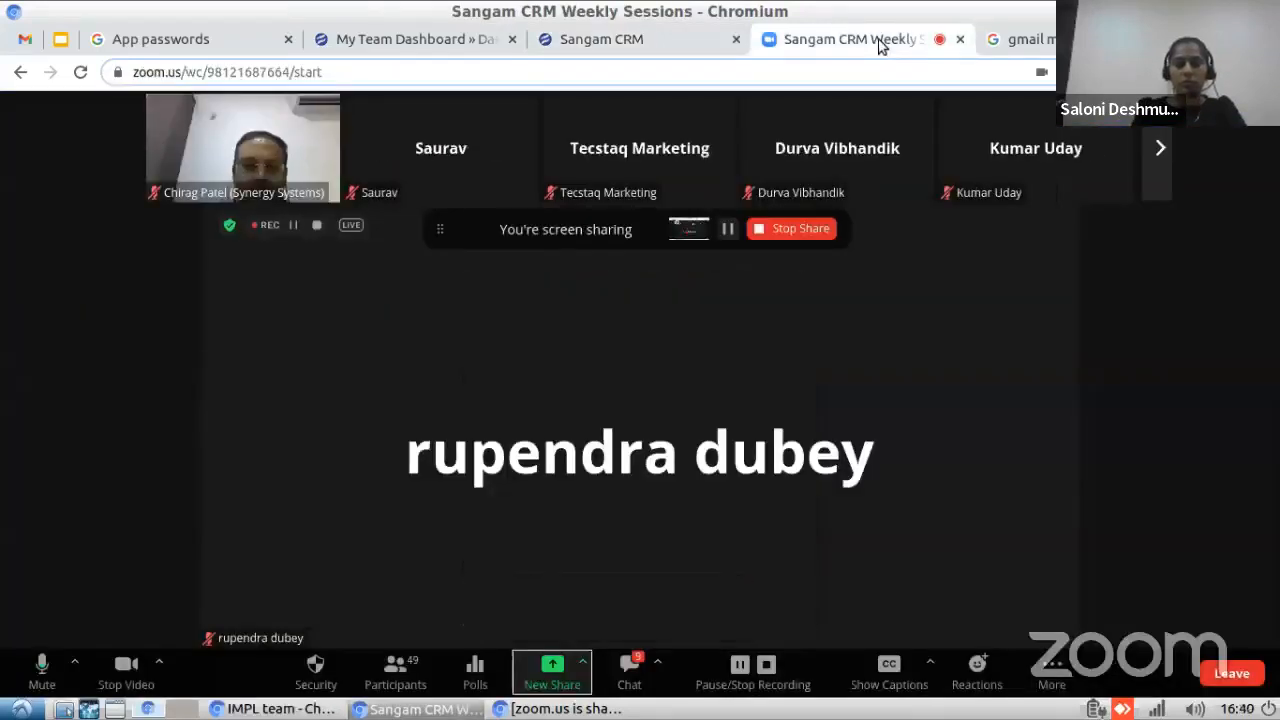
click(593, 45)
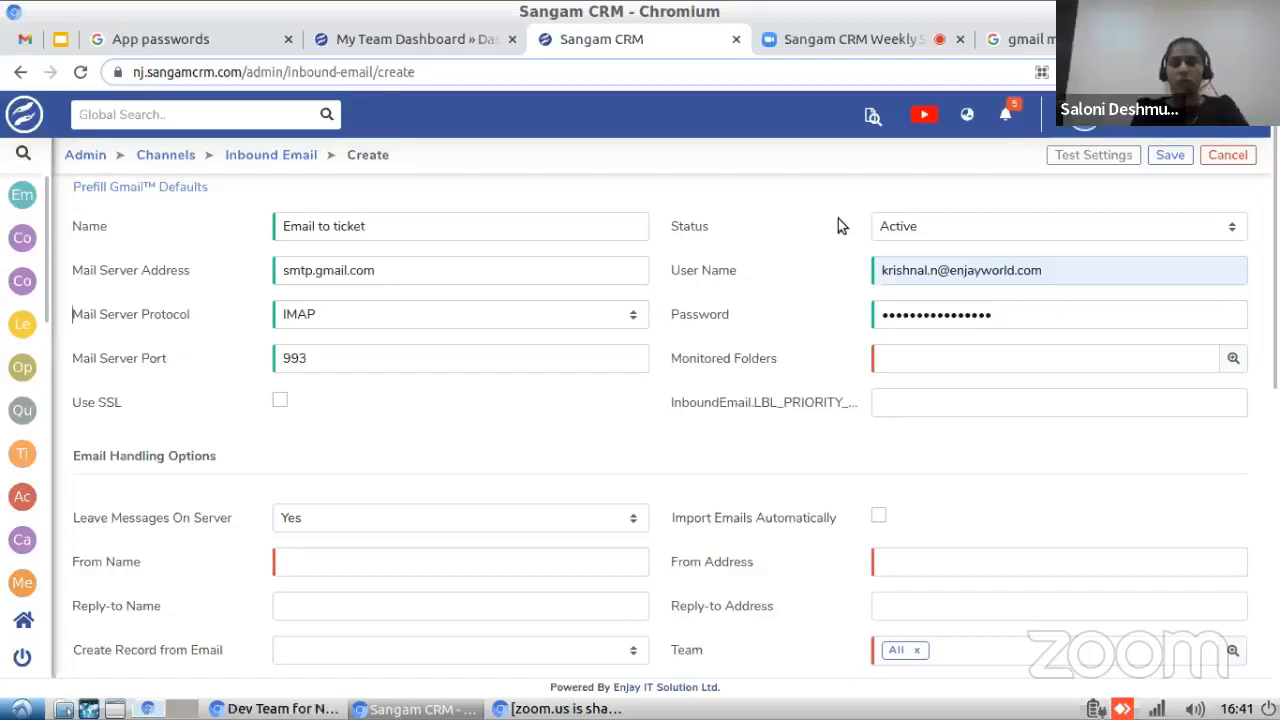
click(910, 45)
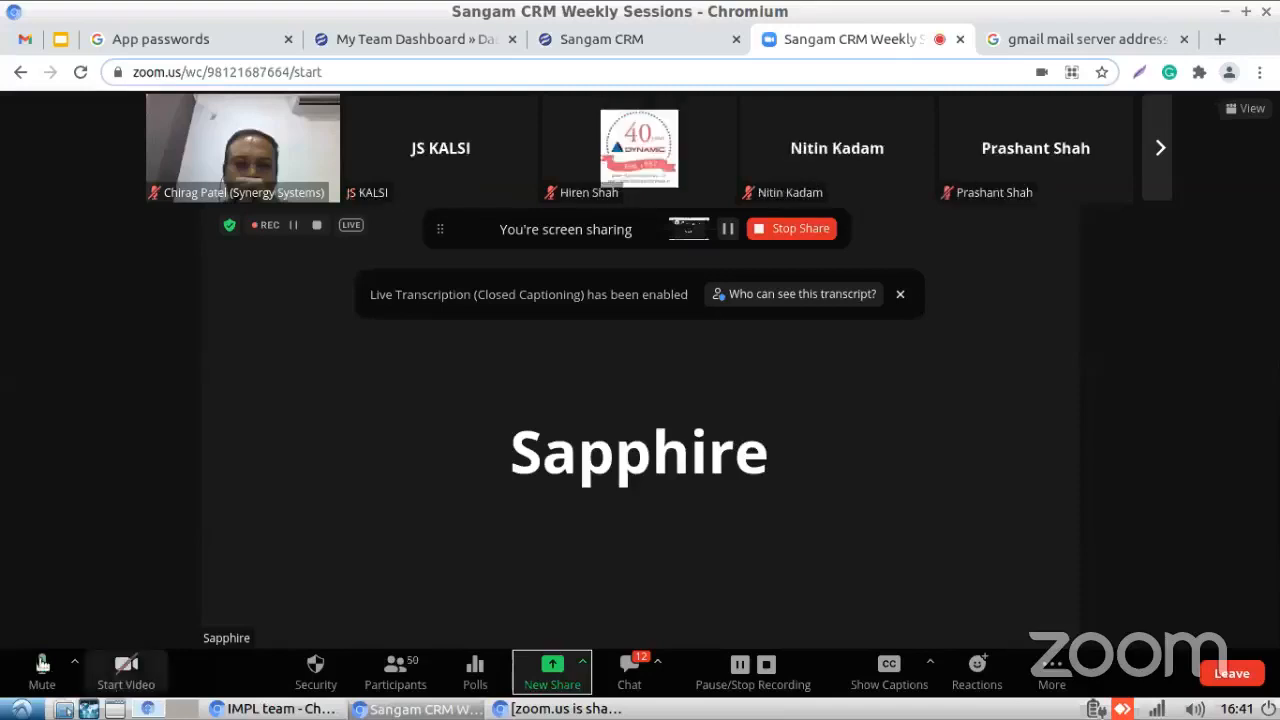
click(42, 662)
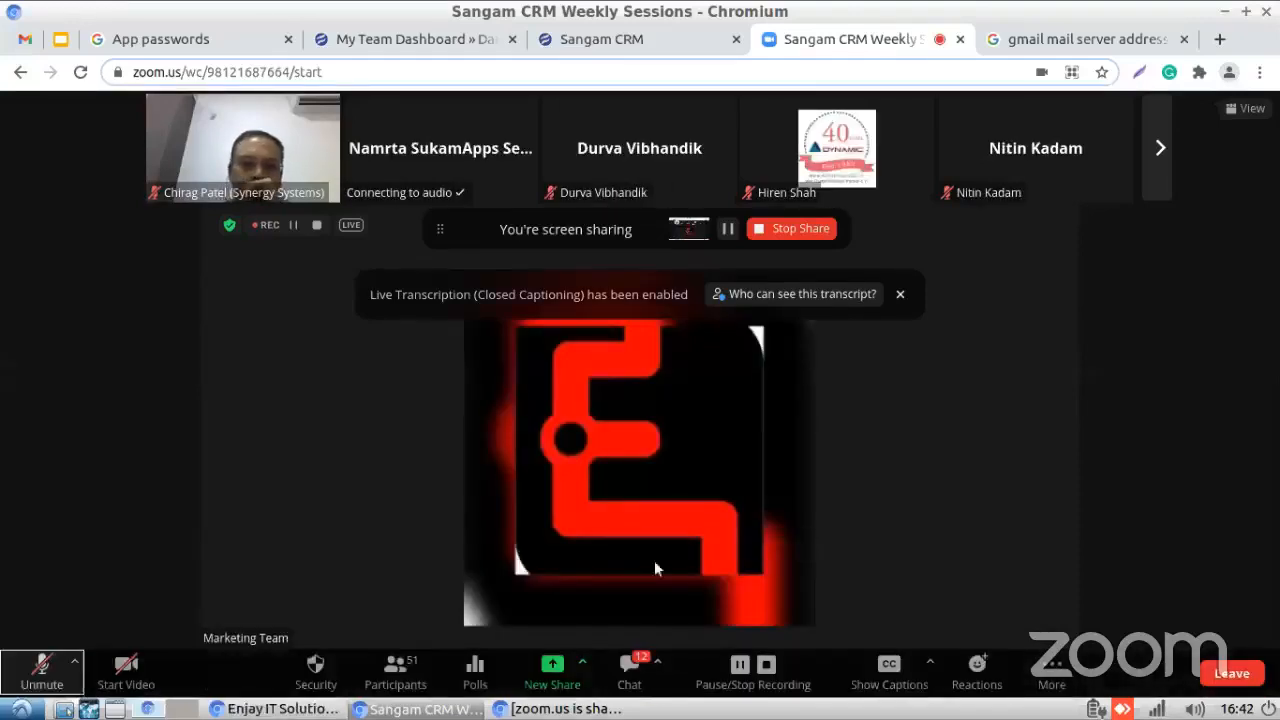
click(42, 668)
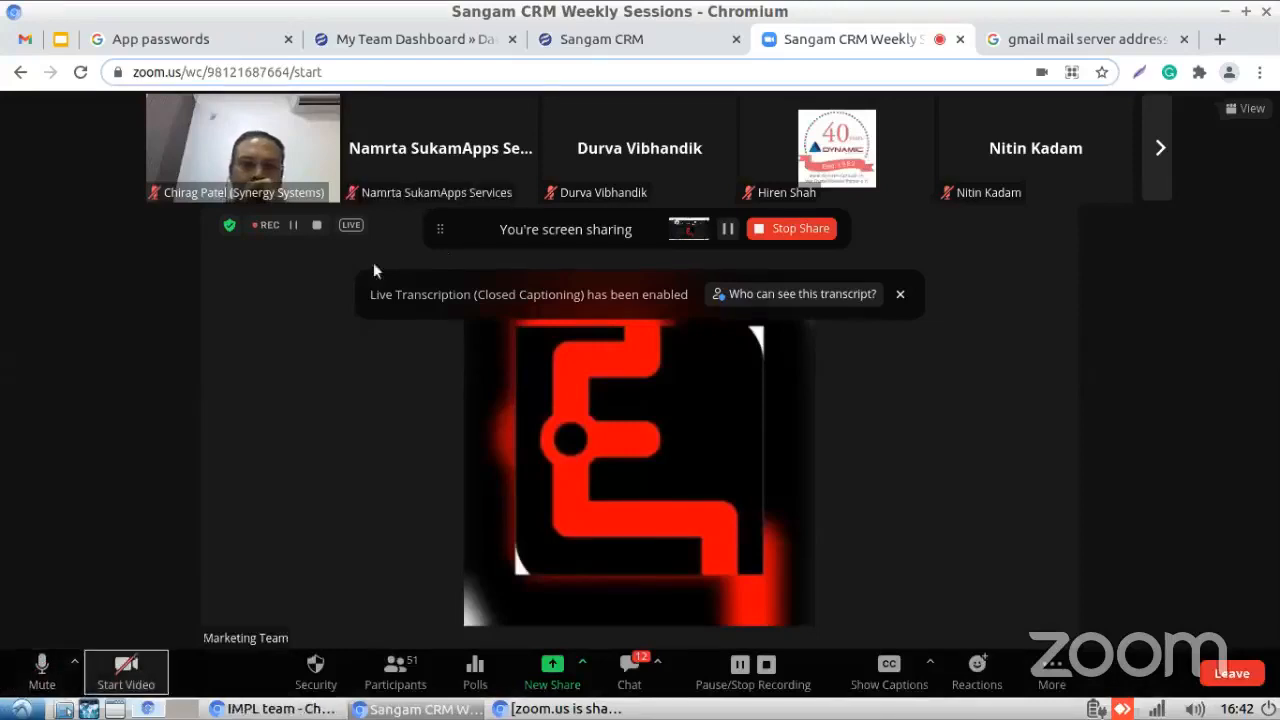
click(603, 45)
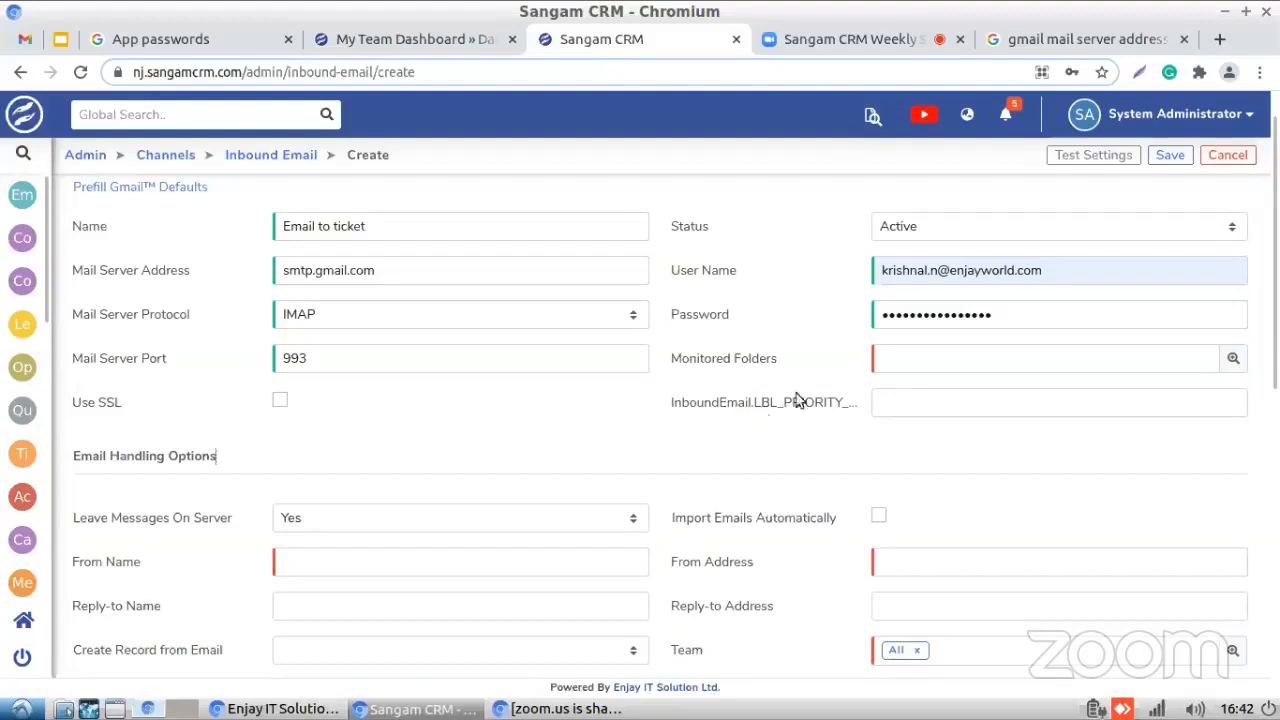
Open a page link in a new tab, then close the duplicate Sangam CRM tab.
drag(670, 408, 846, 410)
click(835, 422)
right_click(1146, 105)
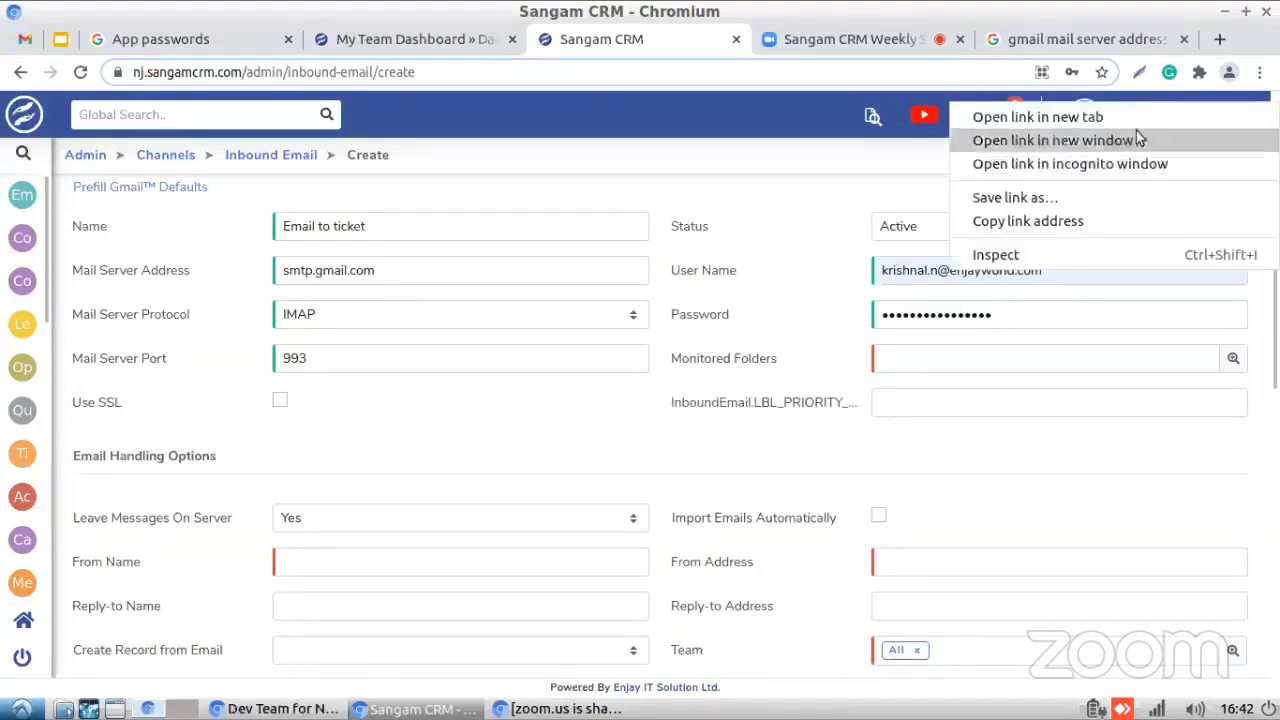
click(1126, 118)
click(770, 45)
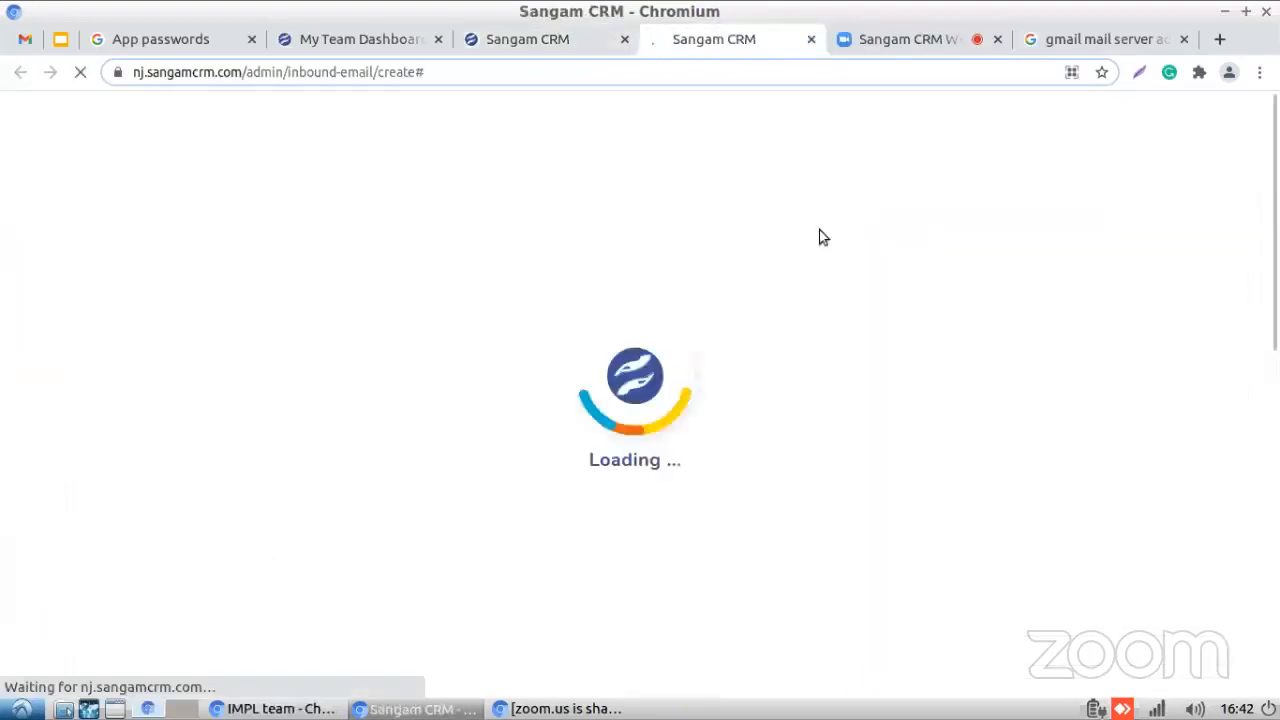
click(533, 45)
click(811, 39)
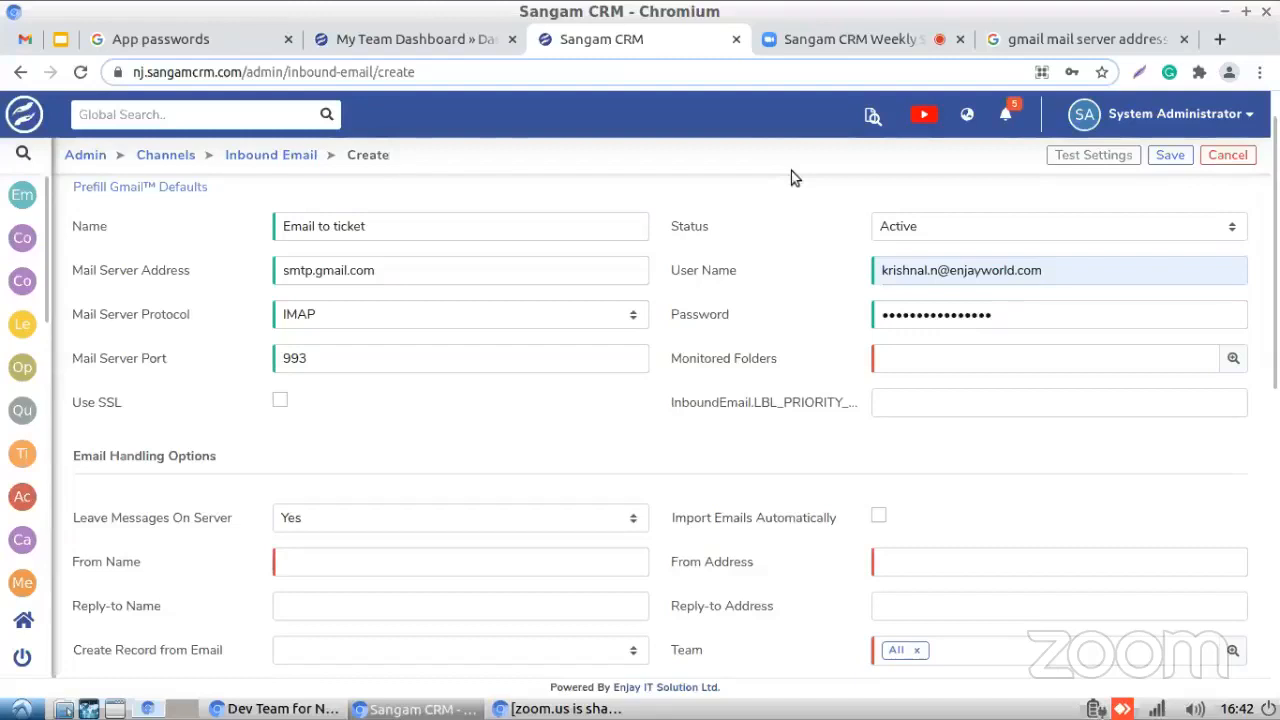
Open Admin from the System Administrator menu in a new tab and switch to it.
click(1124, 113)
right_click(1134, 186)
click(1134, 197)
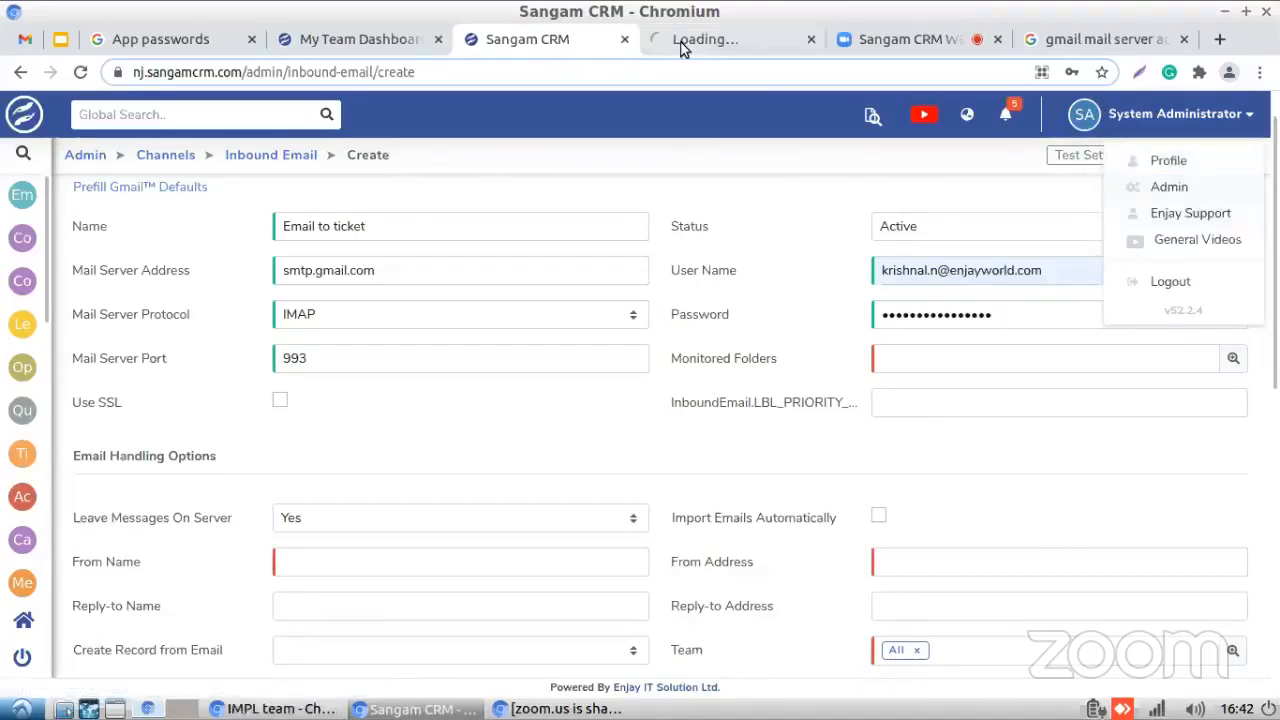
click(680, 45)
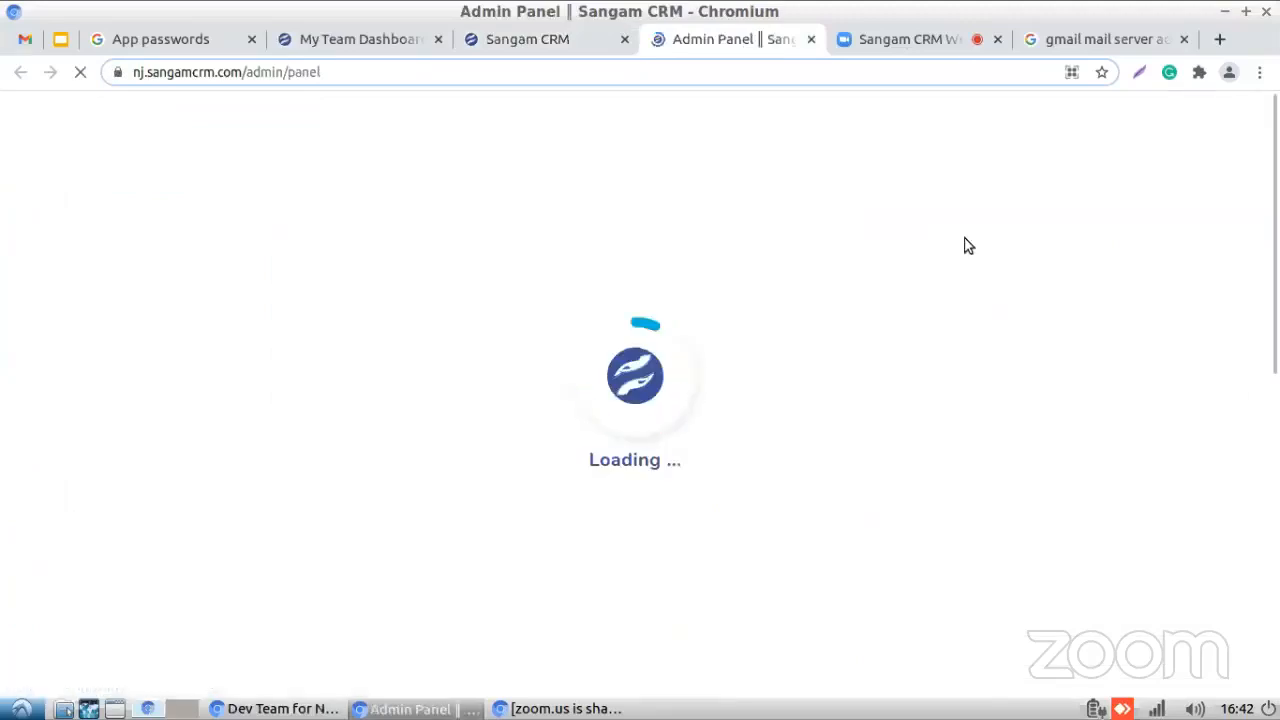
Open the Email channel settings from Admin Panel's Channels in a new tab and view them.
drag(1009, 251, 929, 251)
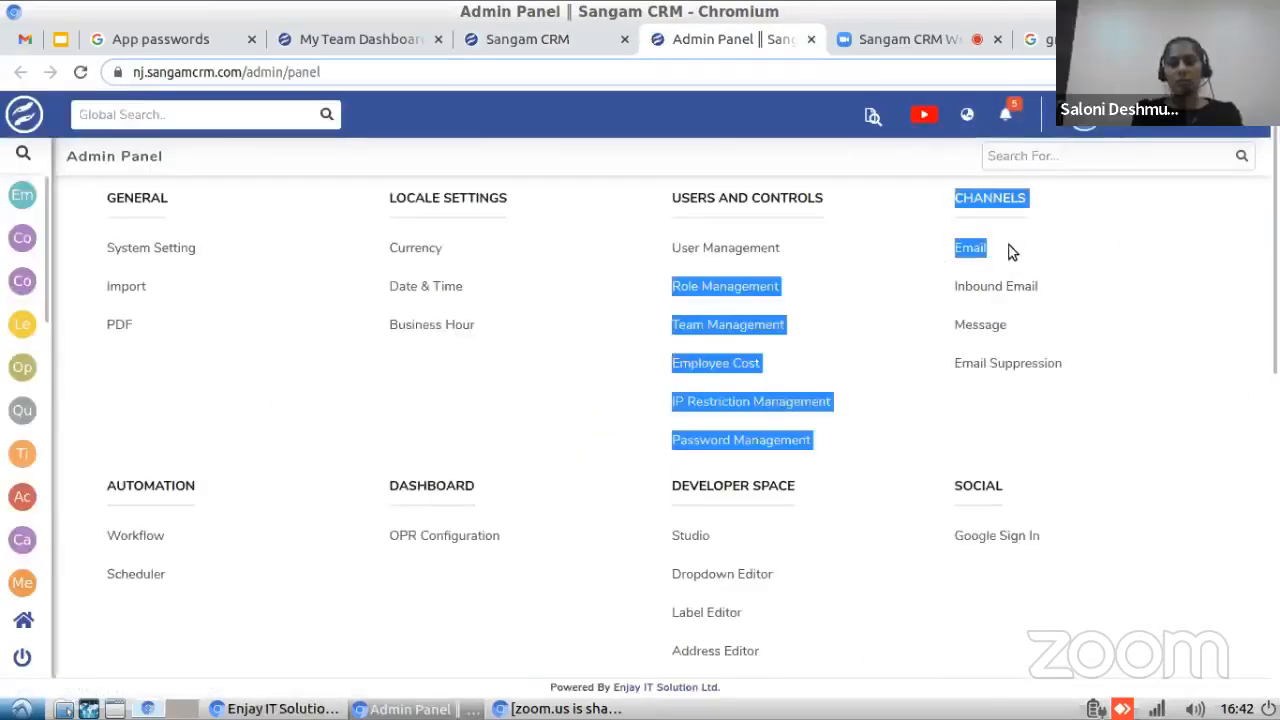
click(1008, 245)
right_click(967, 250)
click(990, 260)
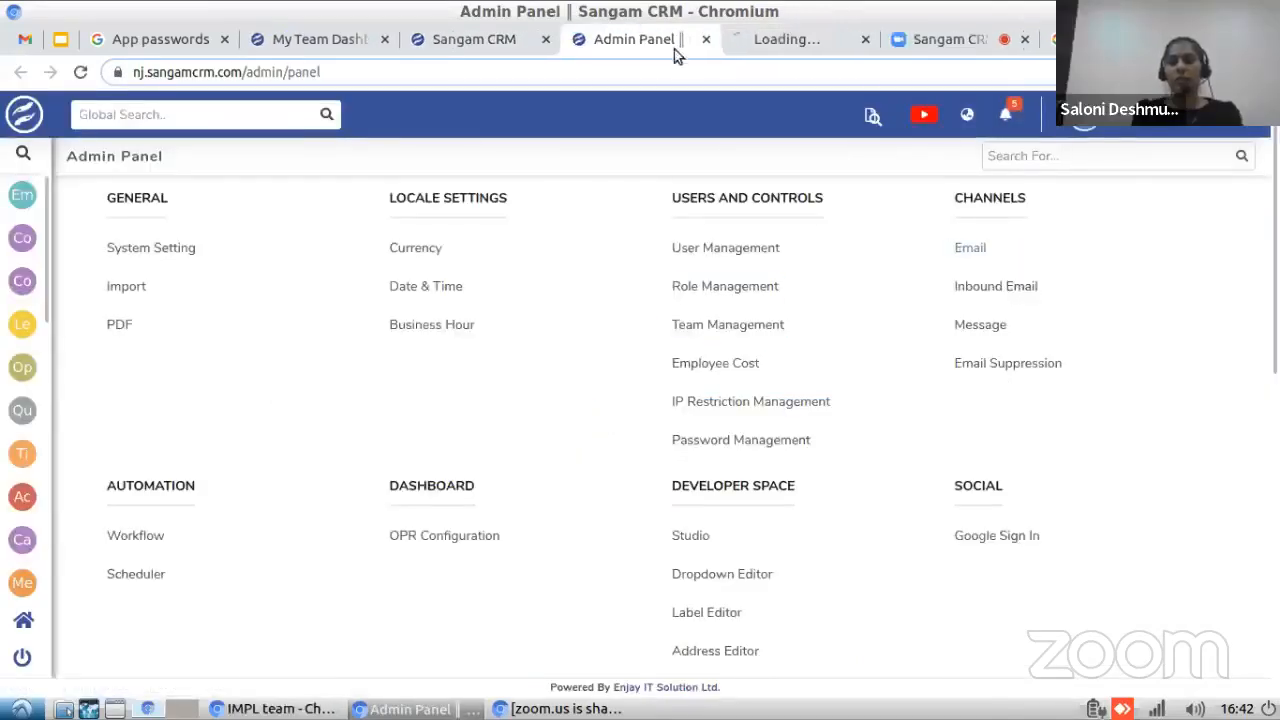
click(755, 38)
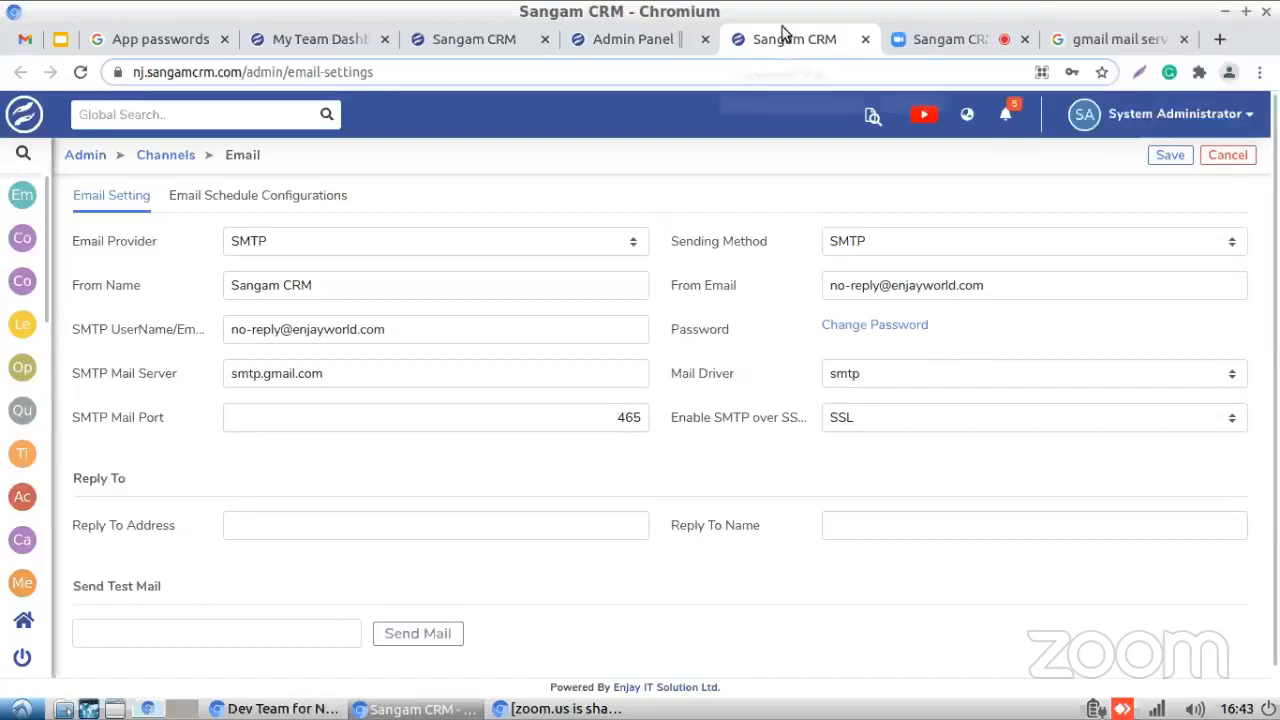
Close the outgoing Email settings tab to return to the Admin Panel.
click(864, 40)
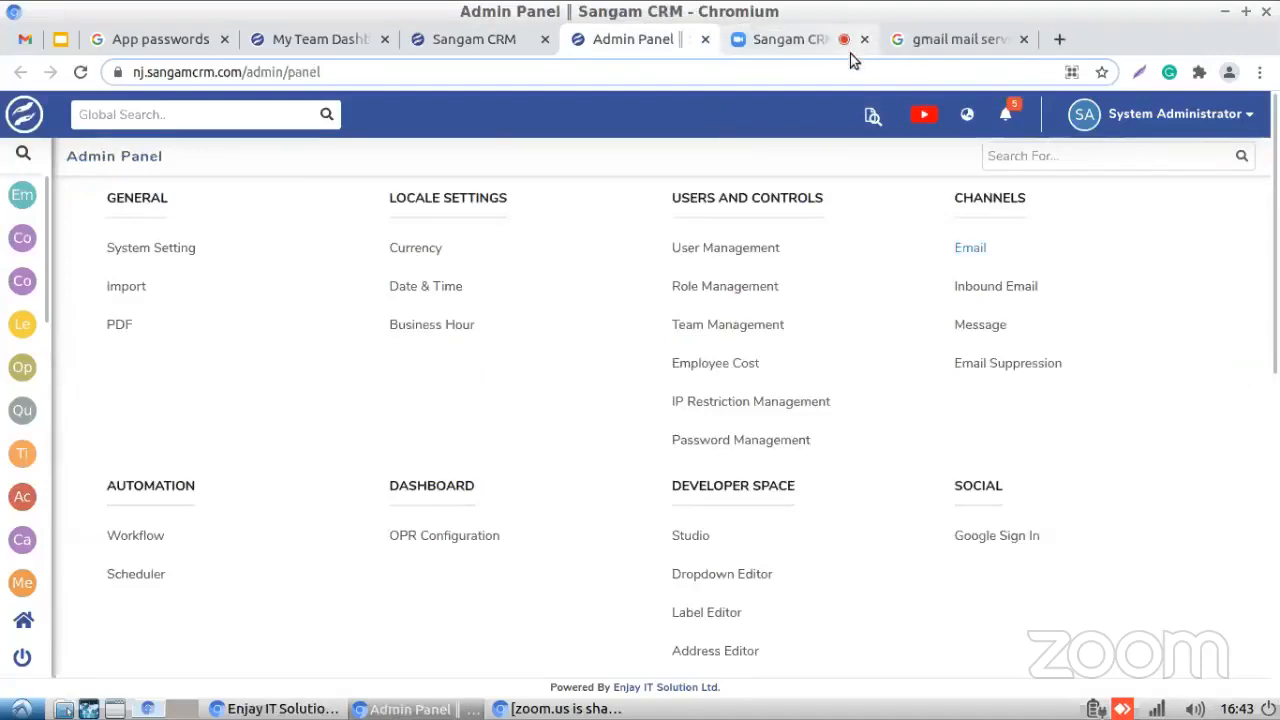
Switch to the Zoom meeting and turn the camera back on.
click(841, 49)
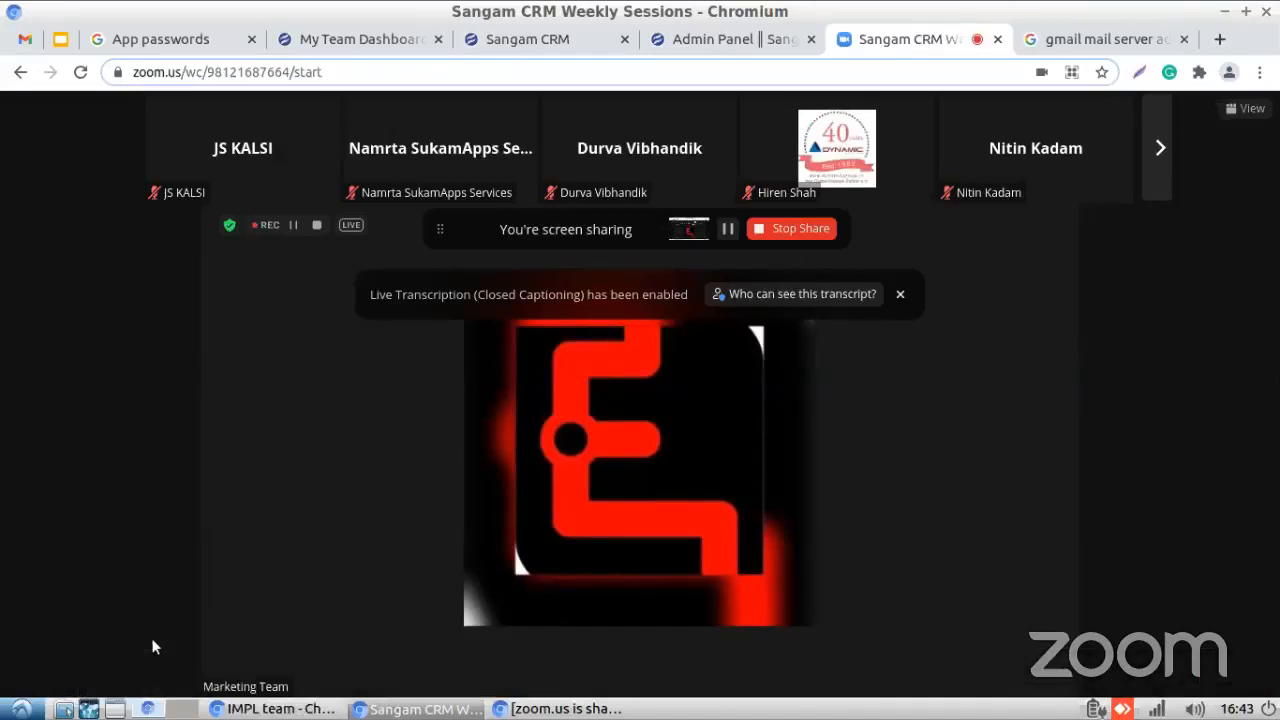
mouse_move(128, 668)
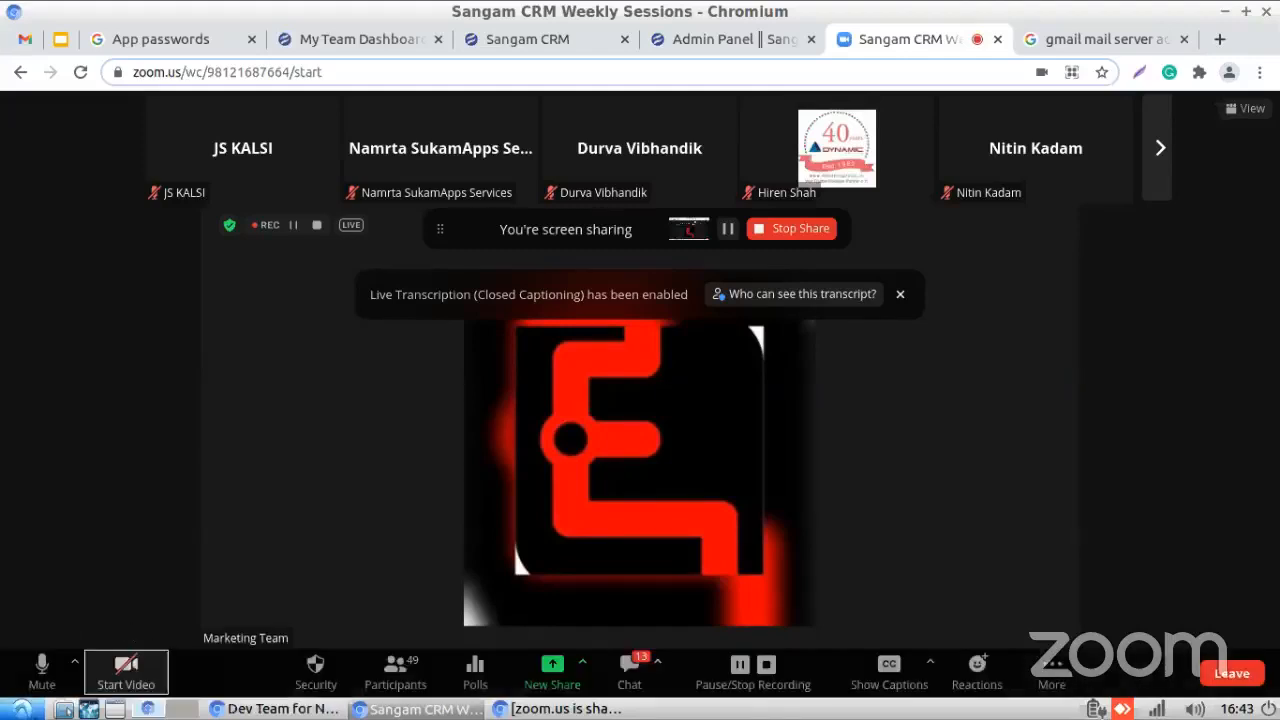
click(128, 668)
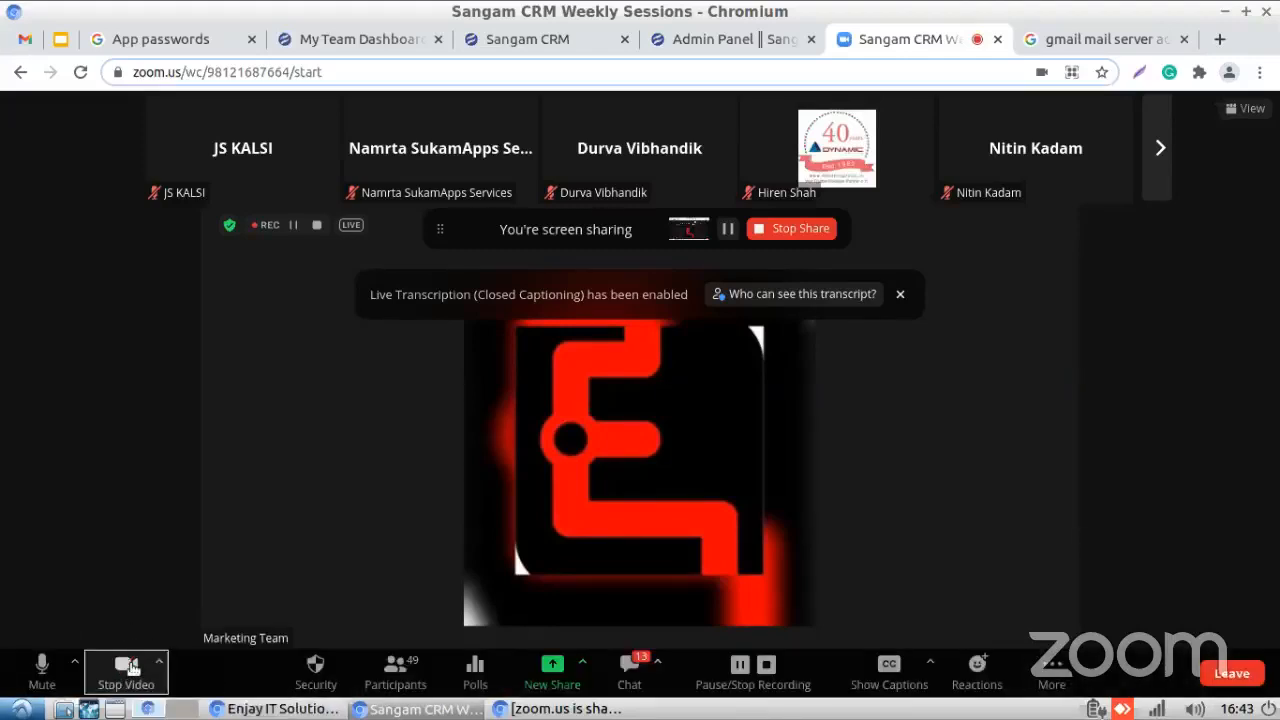
Return to the Inbound Email create form, dismiss the administrator menu, and scroll to the top.
click(360, 39)
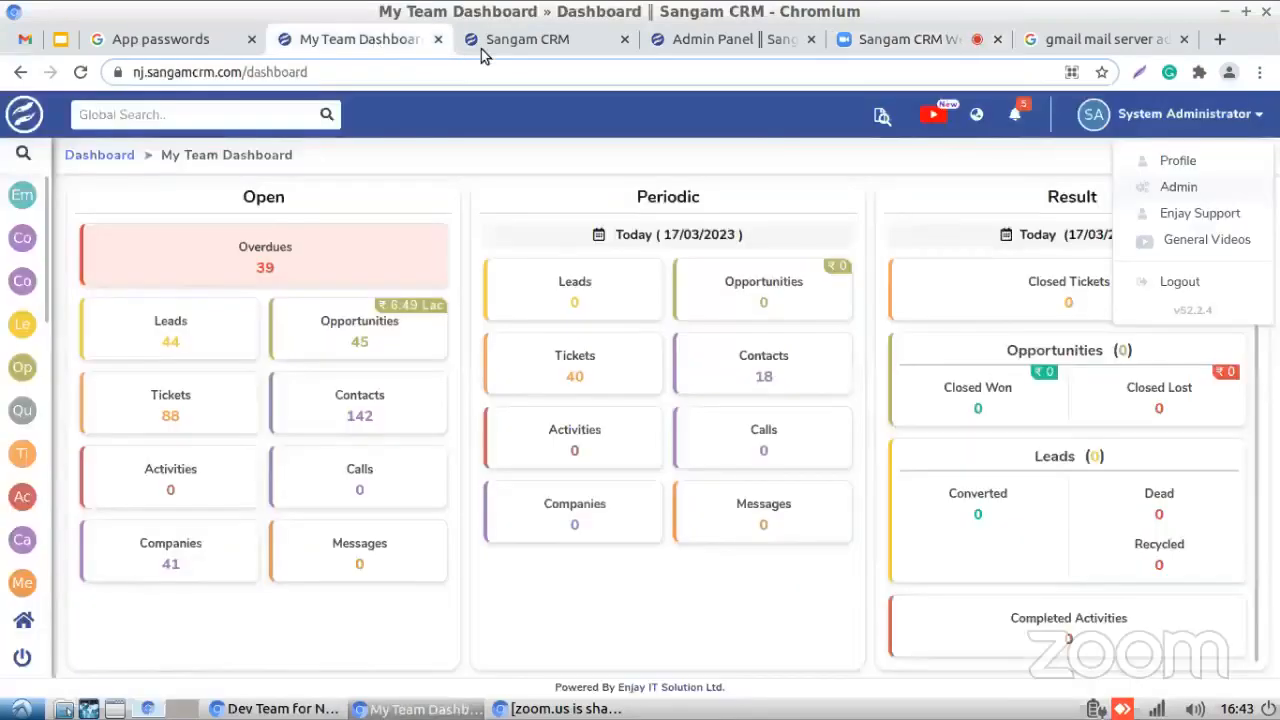
click(508, 39)
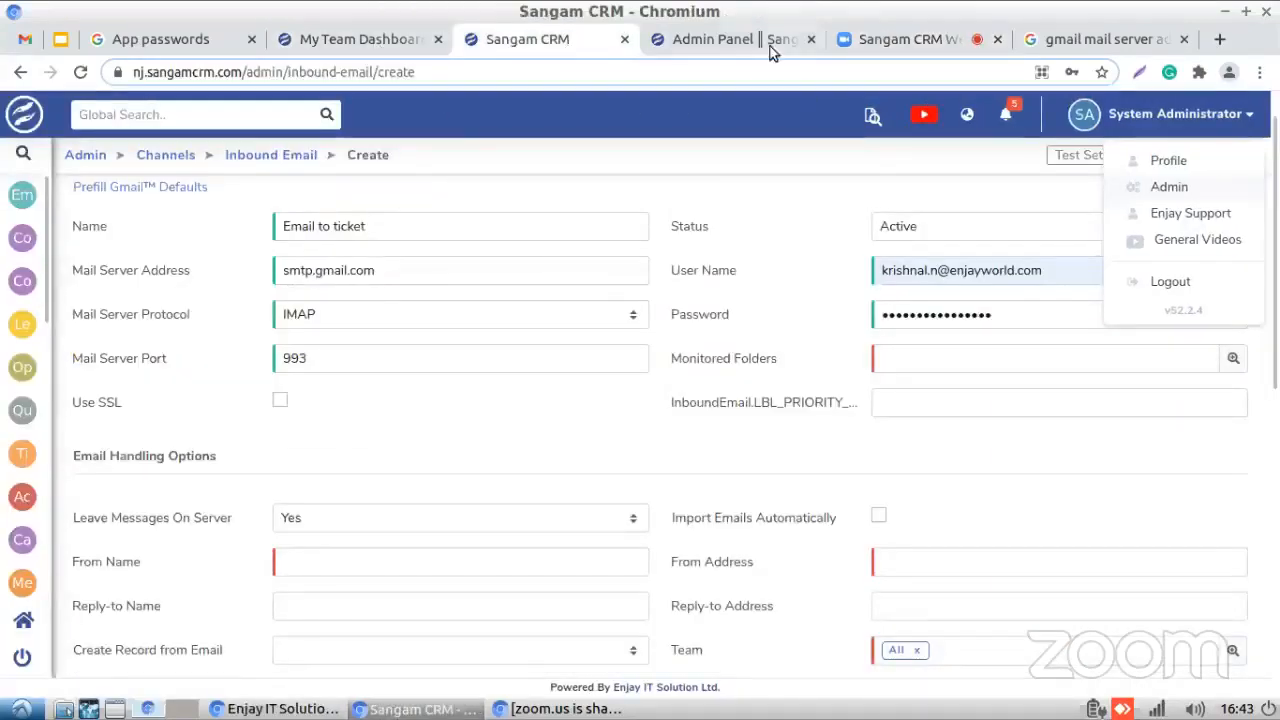
click(770, 46)
click(811, 39)
click(527, 39)
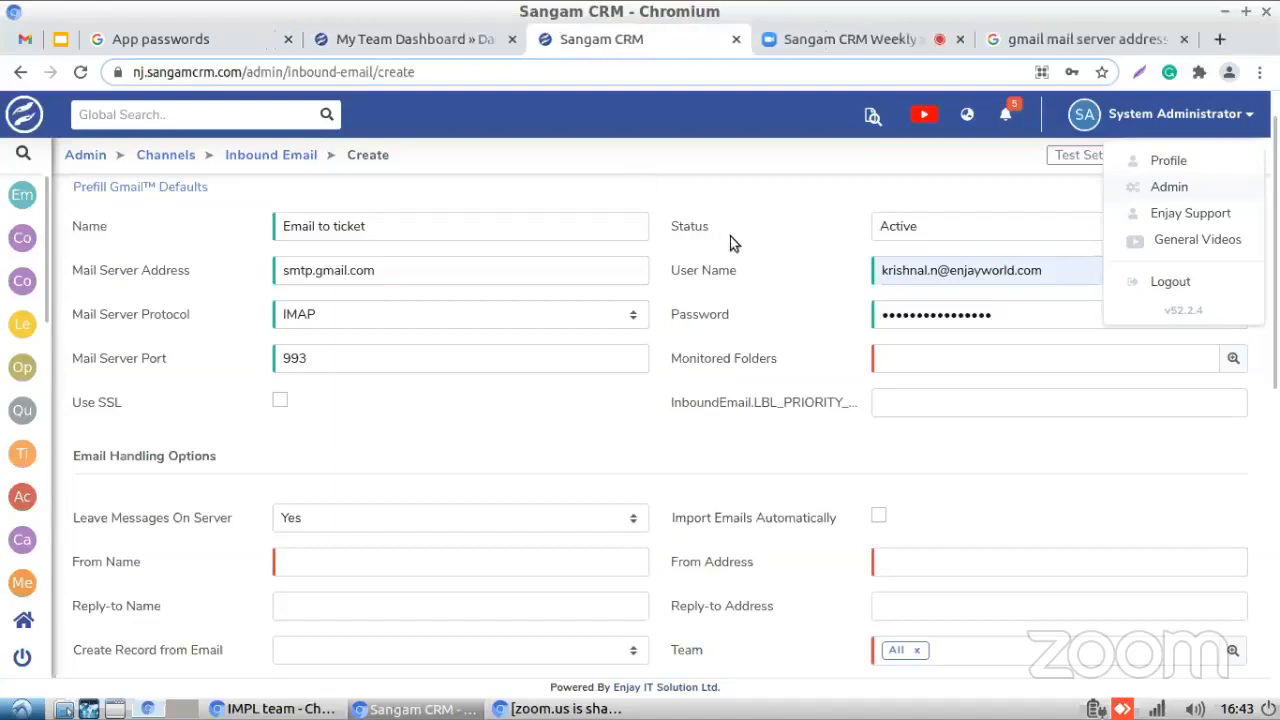
click(971, 167)
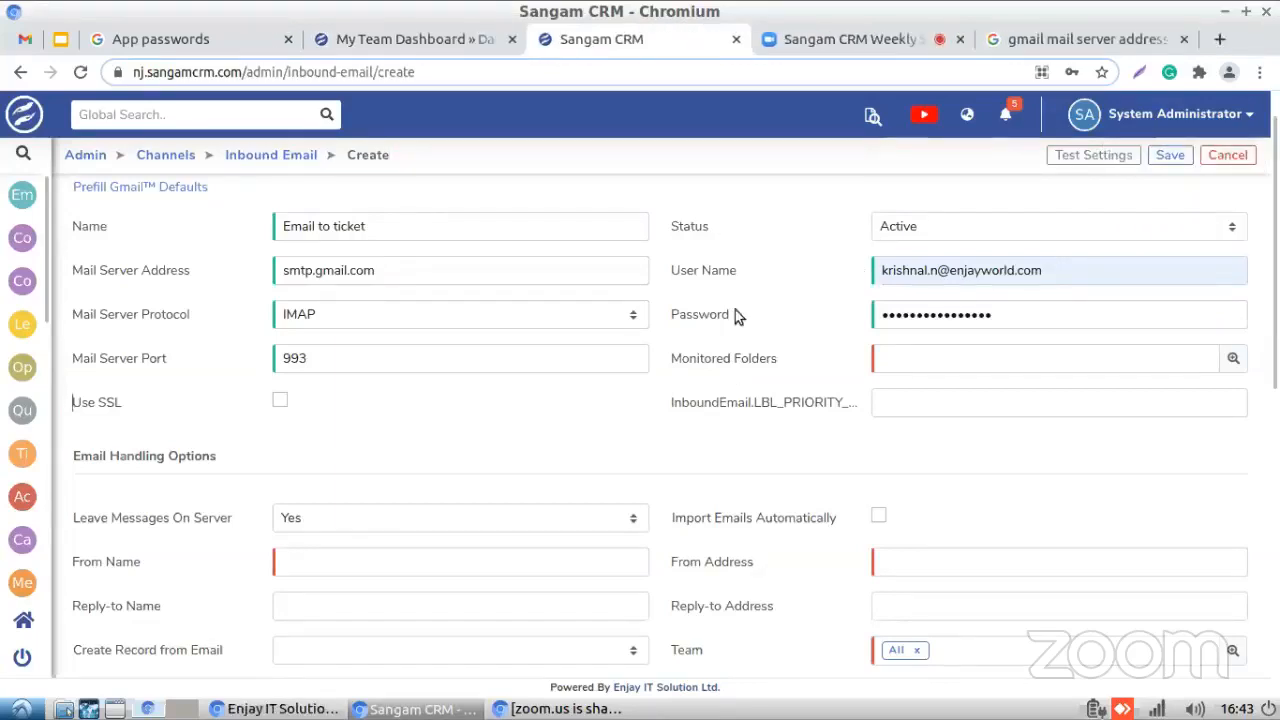
drag(737, 319, 658, 270)
click(700, 276)
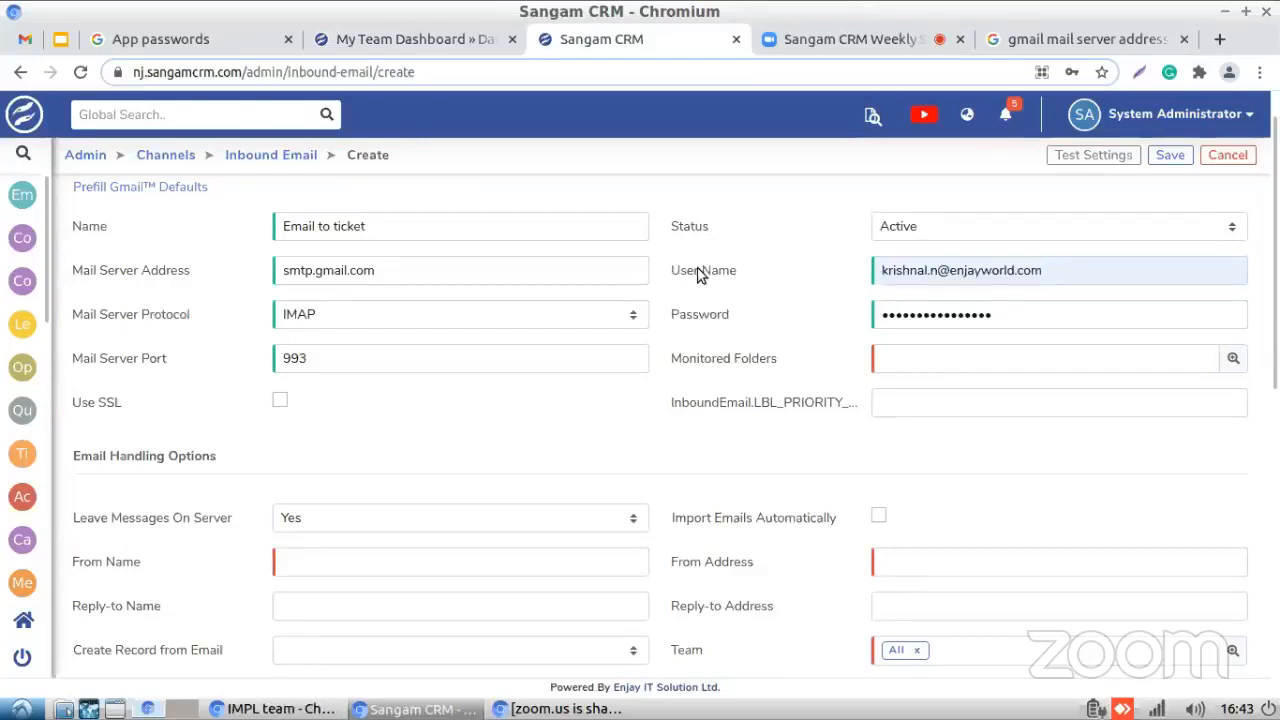
scroll(740, 310, down, 2)
scroll(740, 310, up, 1)
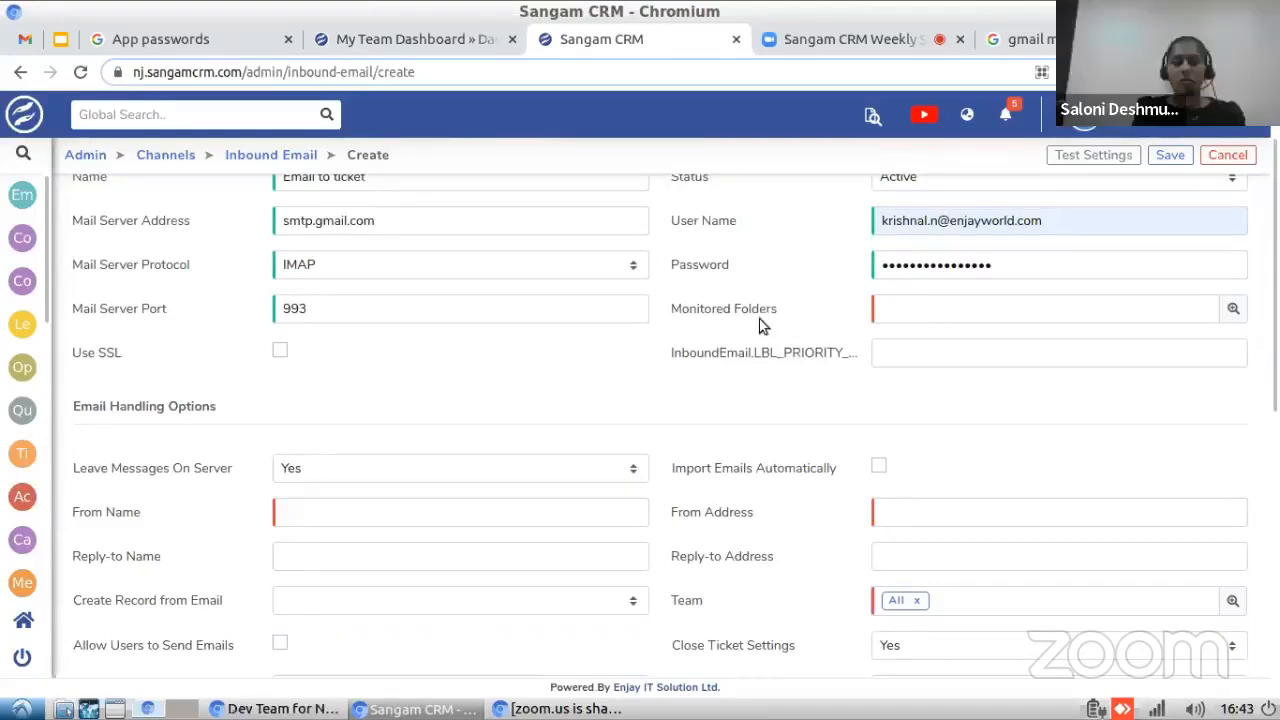
scroll(752, 290, up, 2)
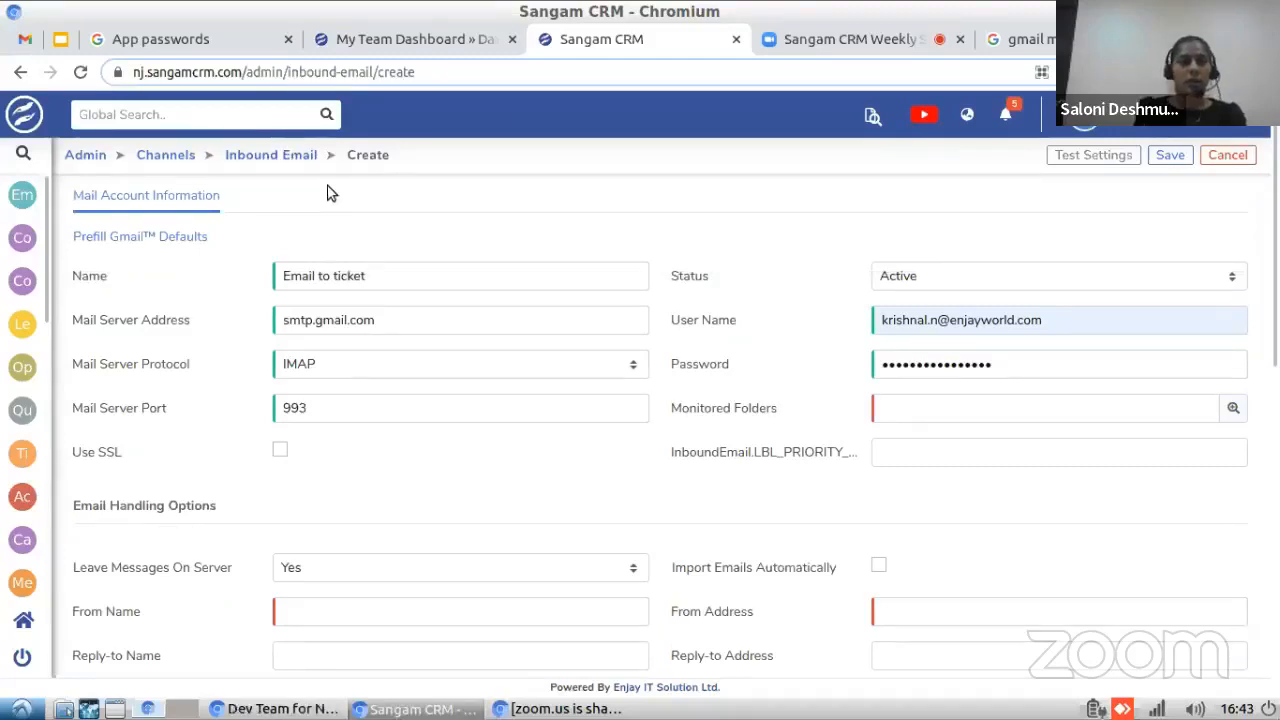
From Gmail, open Manage your Google Account and go to its Security section.
click(26, 46)
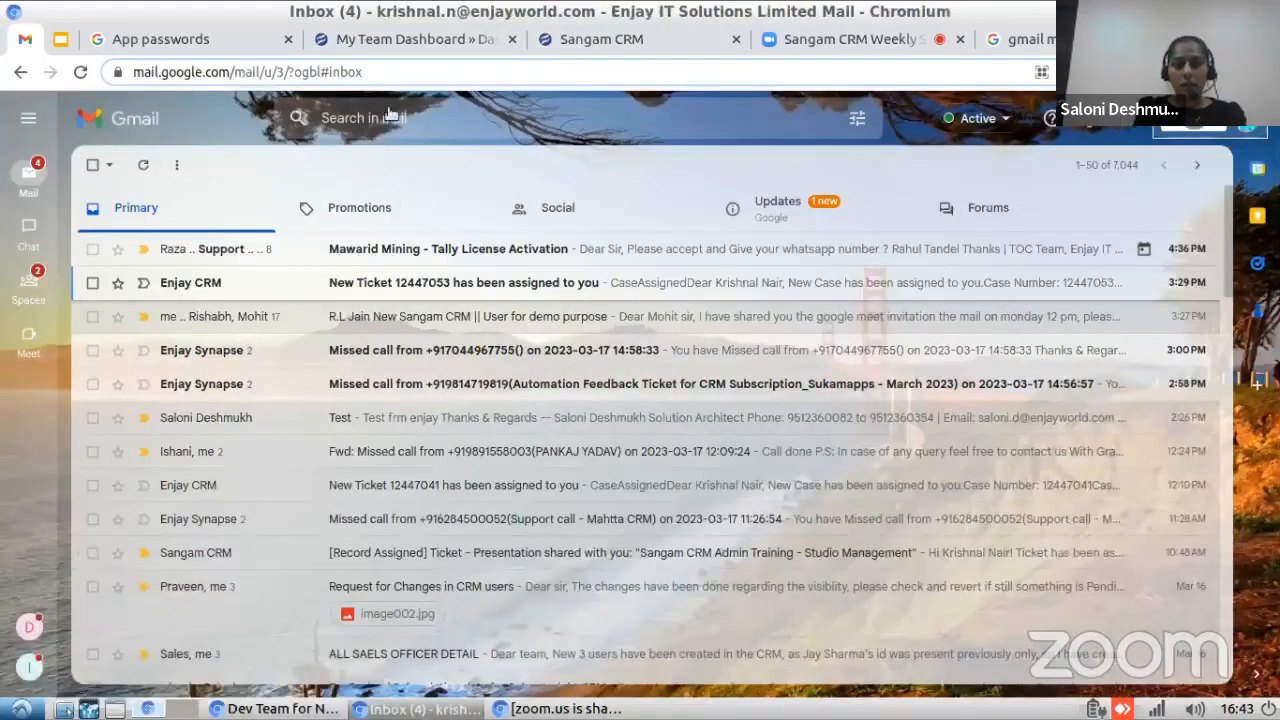
click(1246, 120)
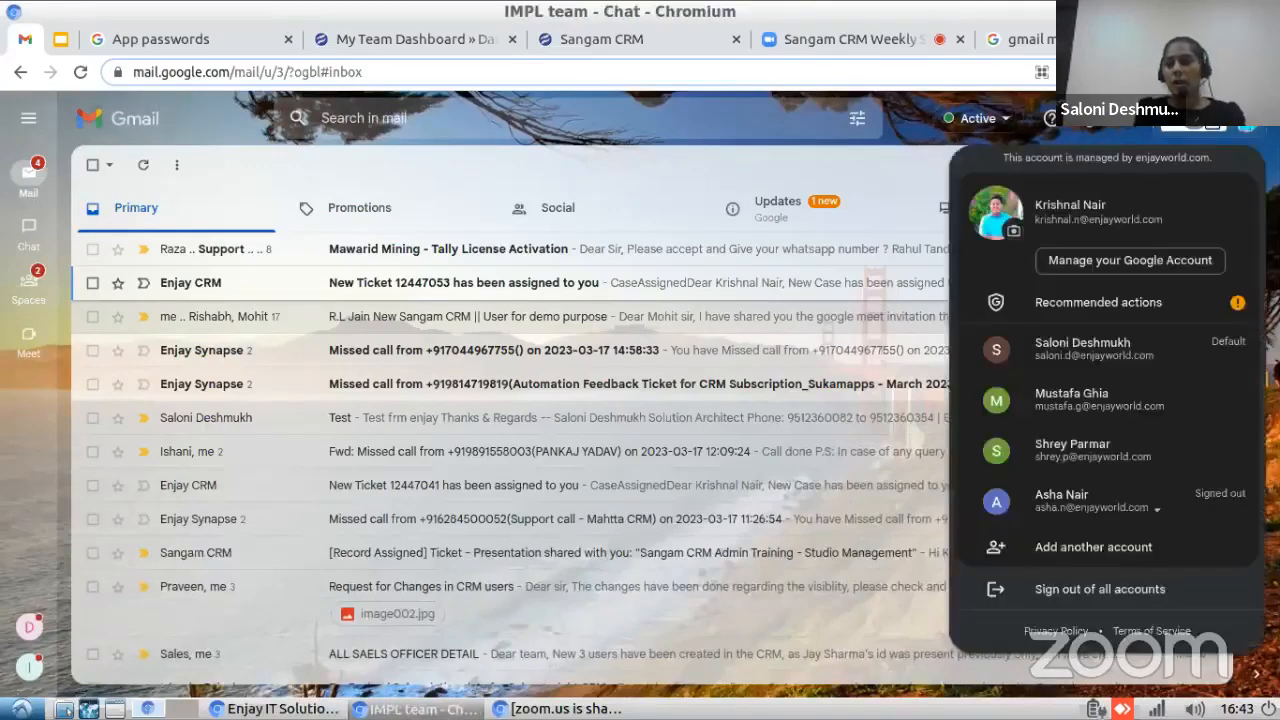
click(1116, 263)
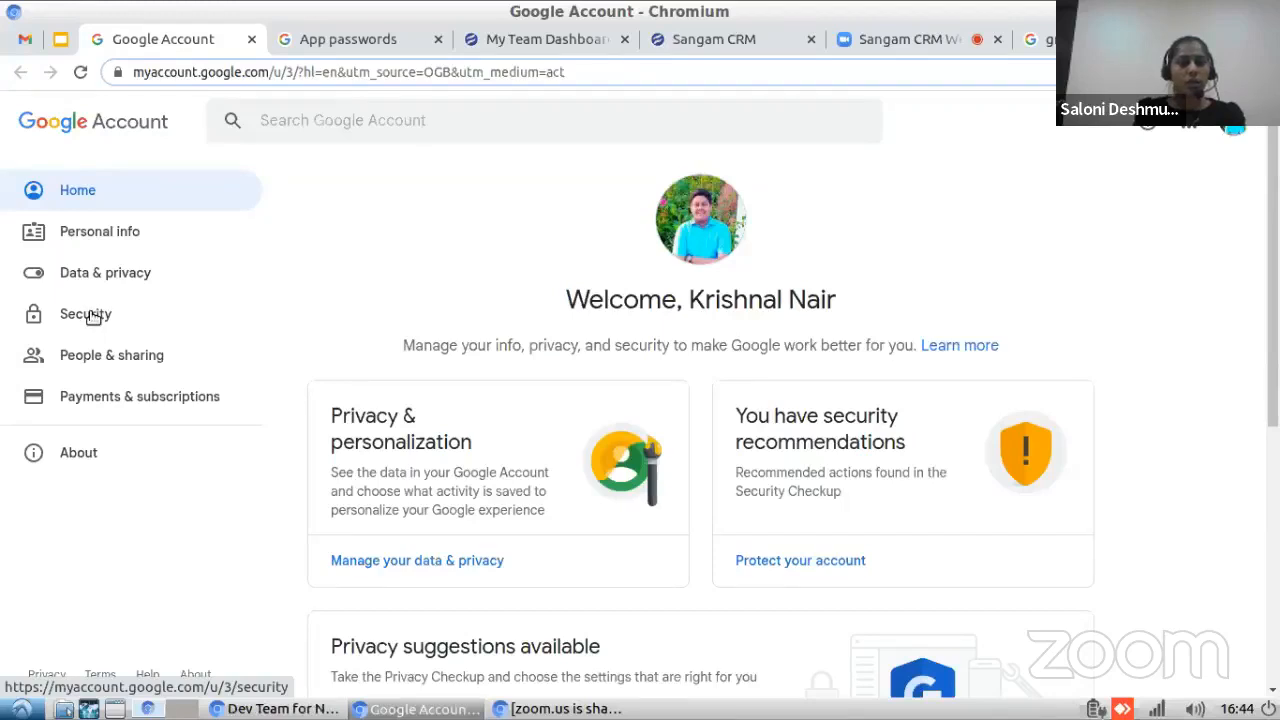
click(90, 315)
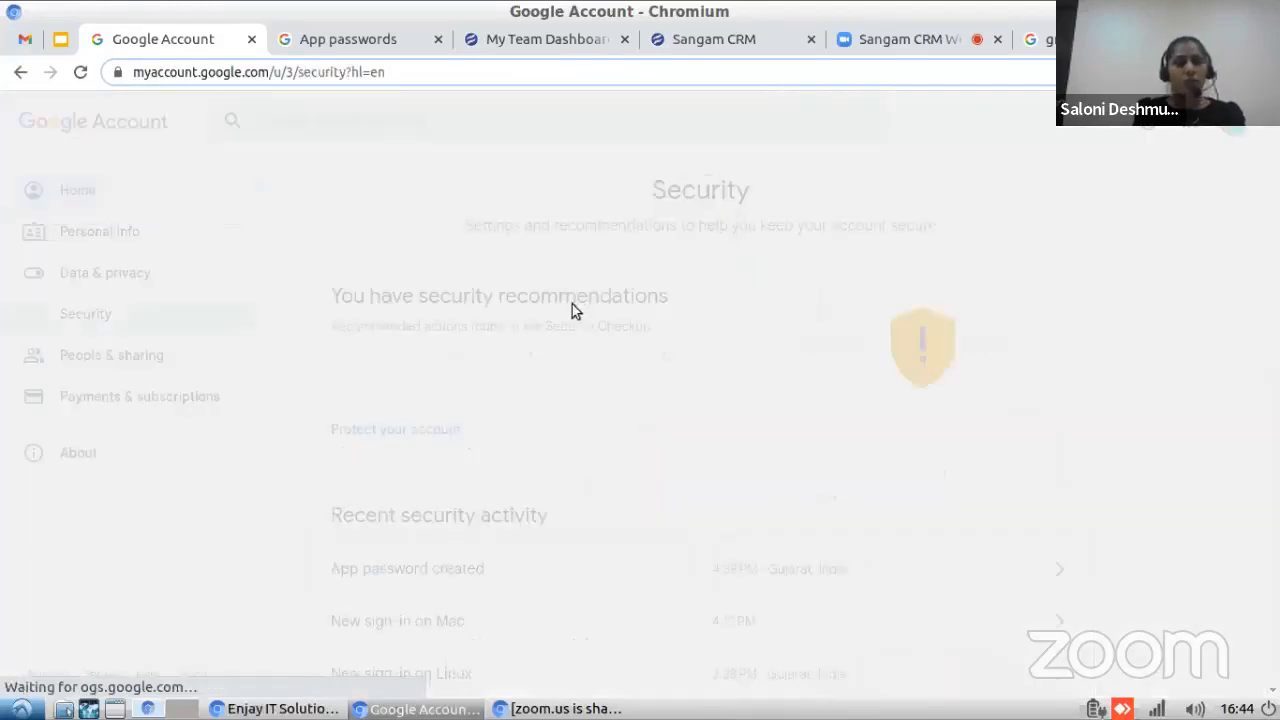
Go into 2-Step Verification and open the App passwords page.
scroll(572, 306, down, 8)
scroll(581, 312, down, 2)
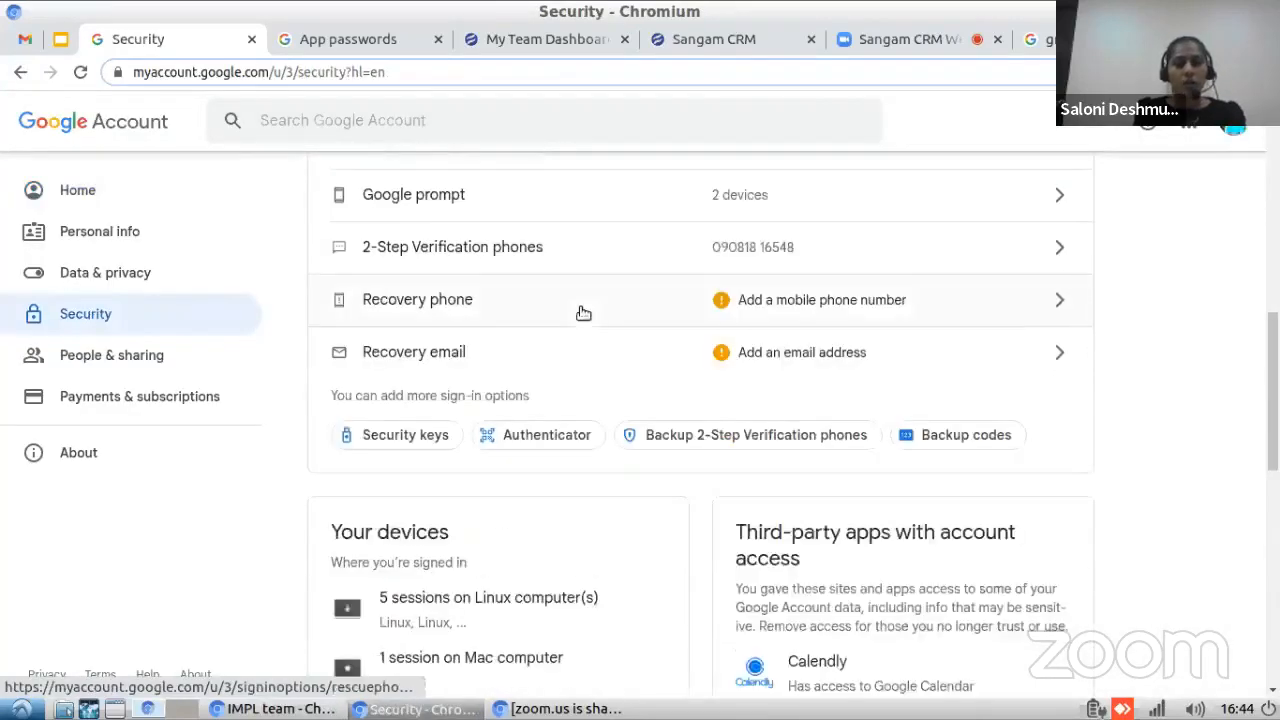
scroll(580, 311, up, 3)
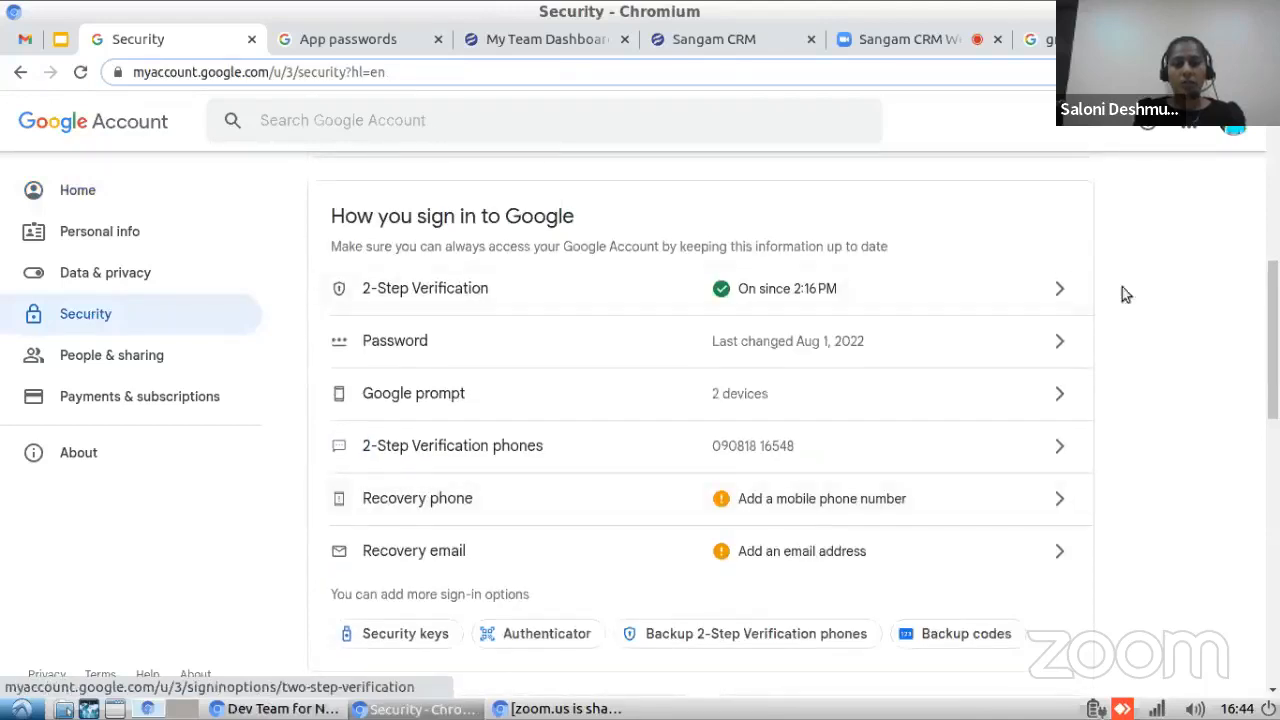
click(1061, 292)
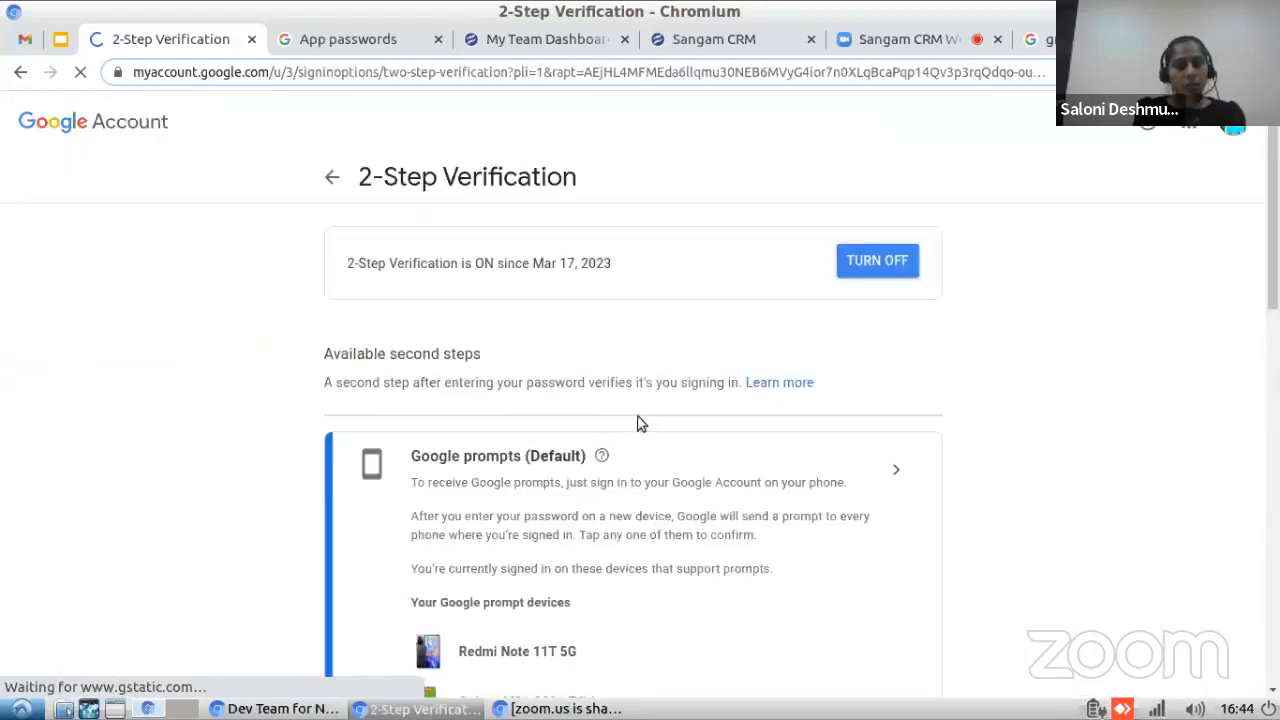
scroll(640, 423, down, 10)
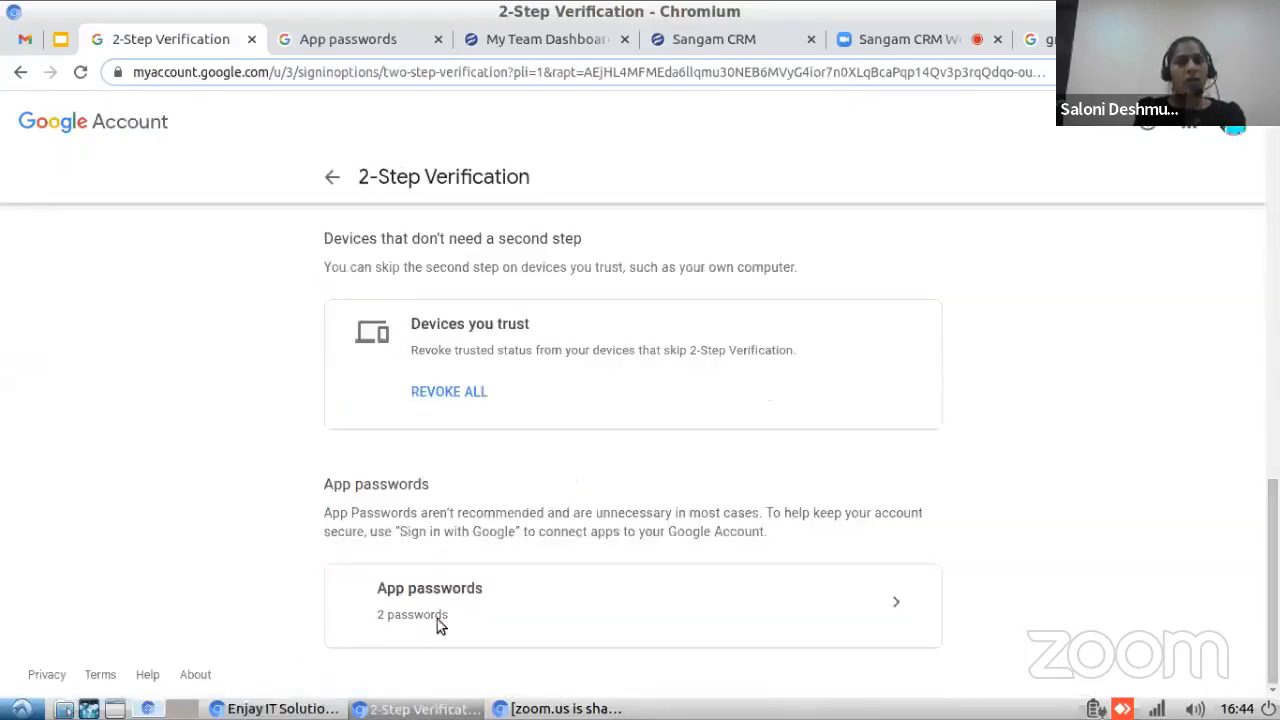
drag(372, 598, 456, 585)
click(1039, 662)
click(894, 602)
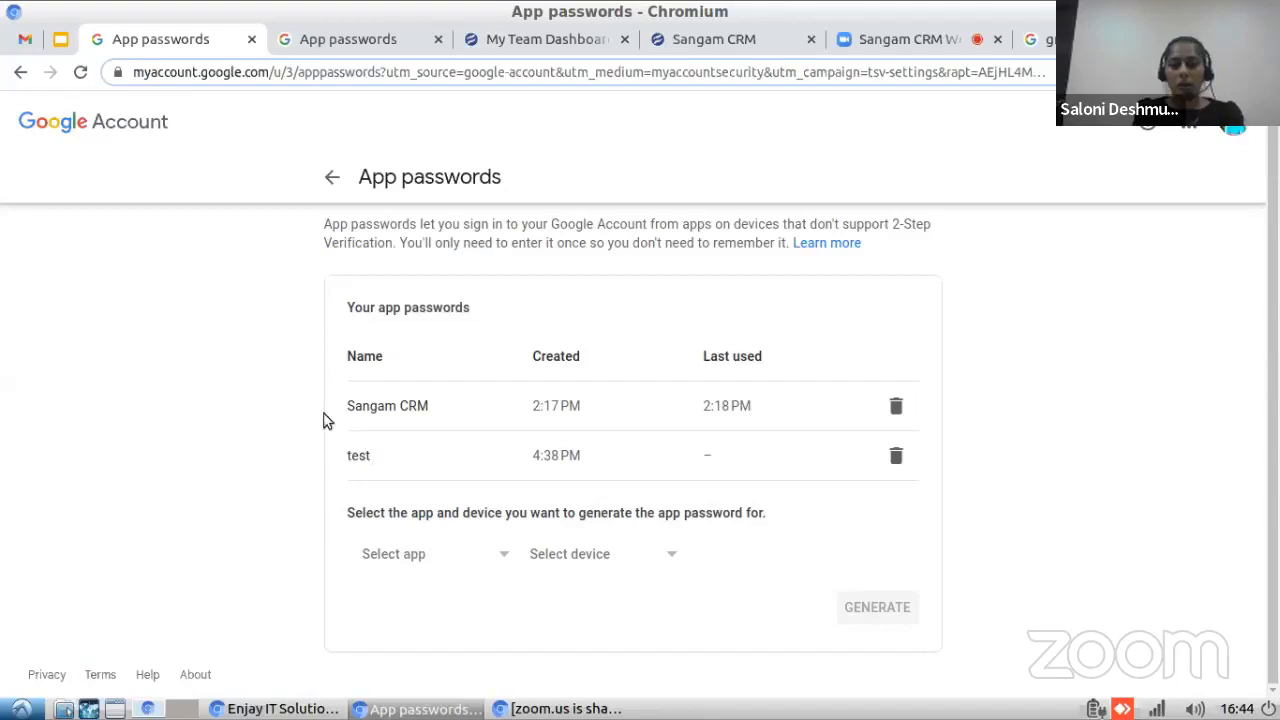
Generate a new app password under the custom app name 'test'.
drag(343, 403, 744, 405)
click(1007, 435)
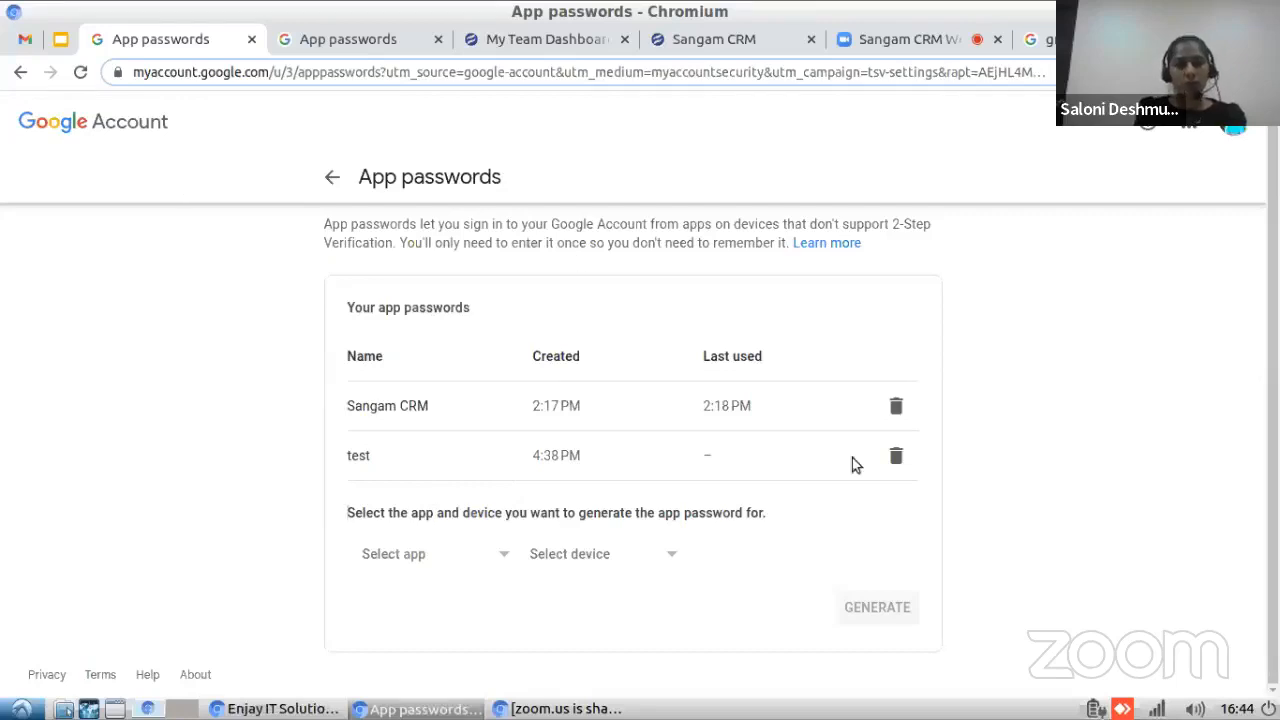
click(402, 560)
click(527, 658)
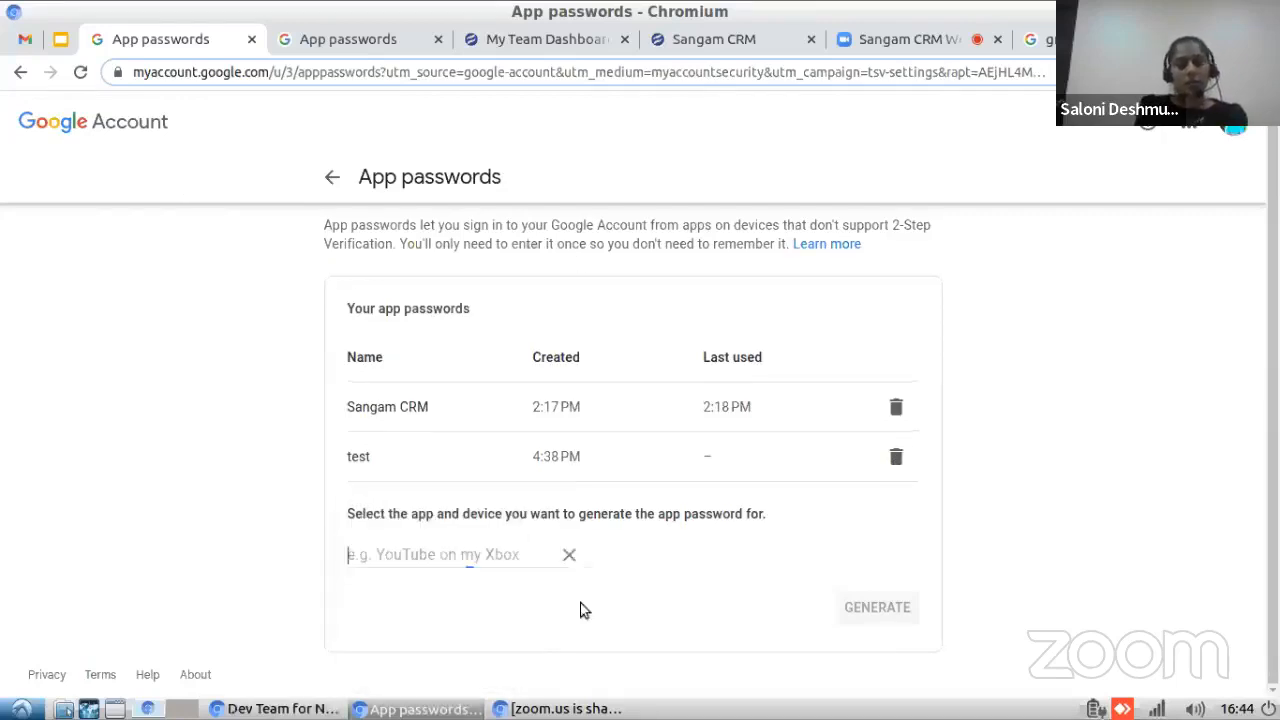
click(454, 557)
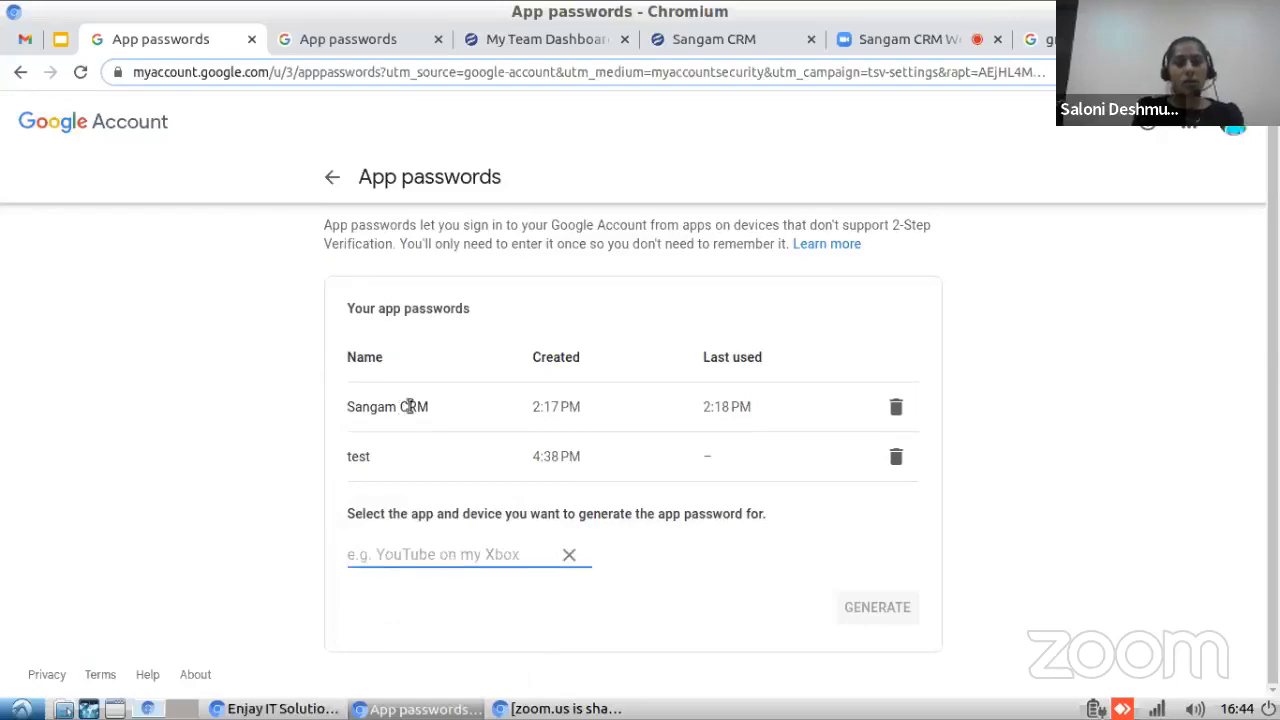
drag(440, 406, 343, 420)
click(403, 482)
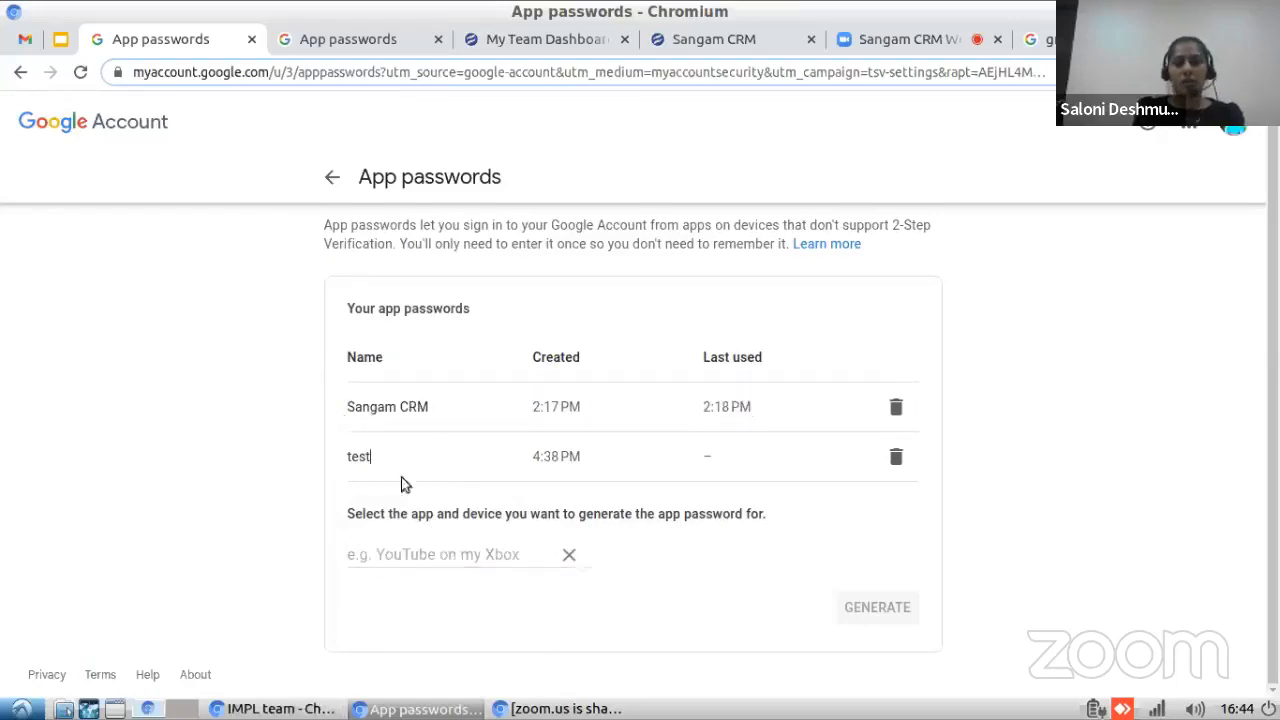
click(410, 550)
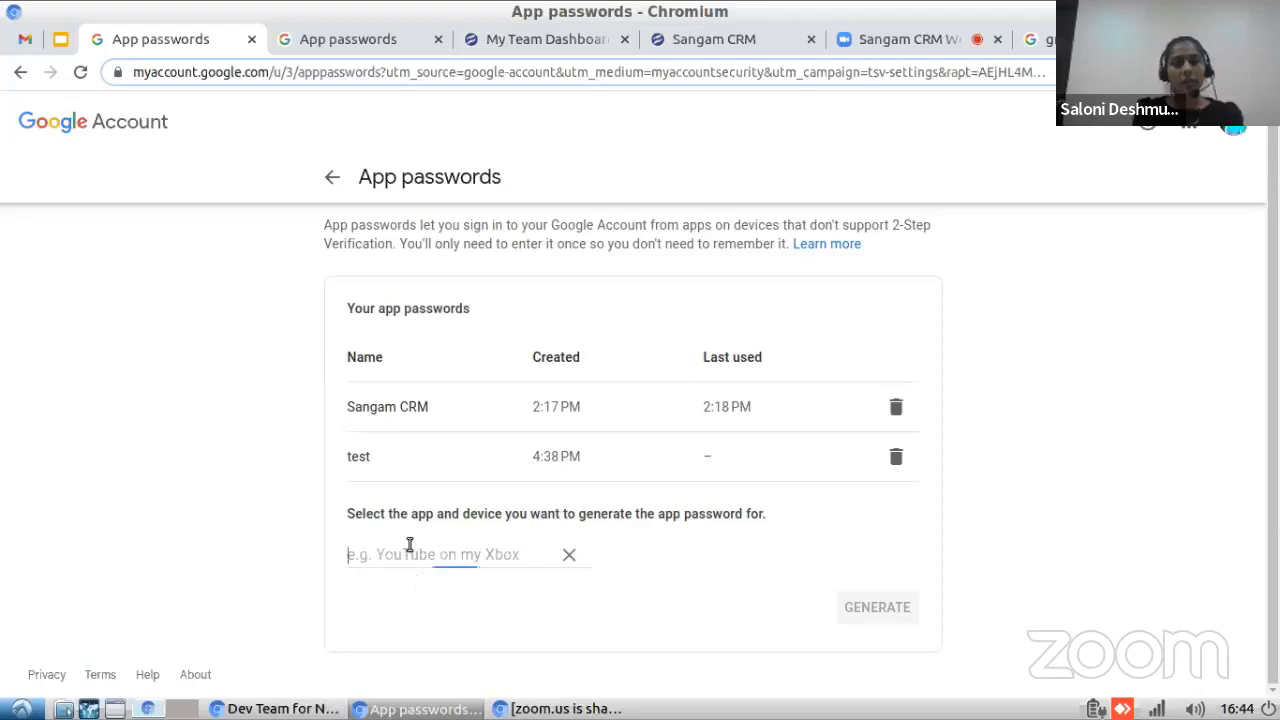
text(test)
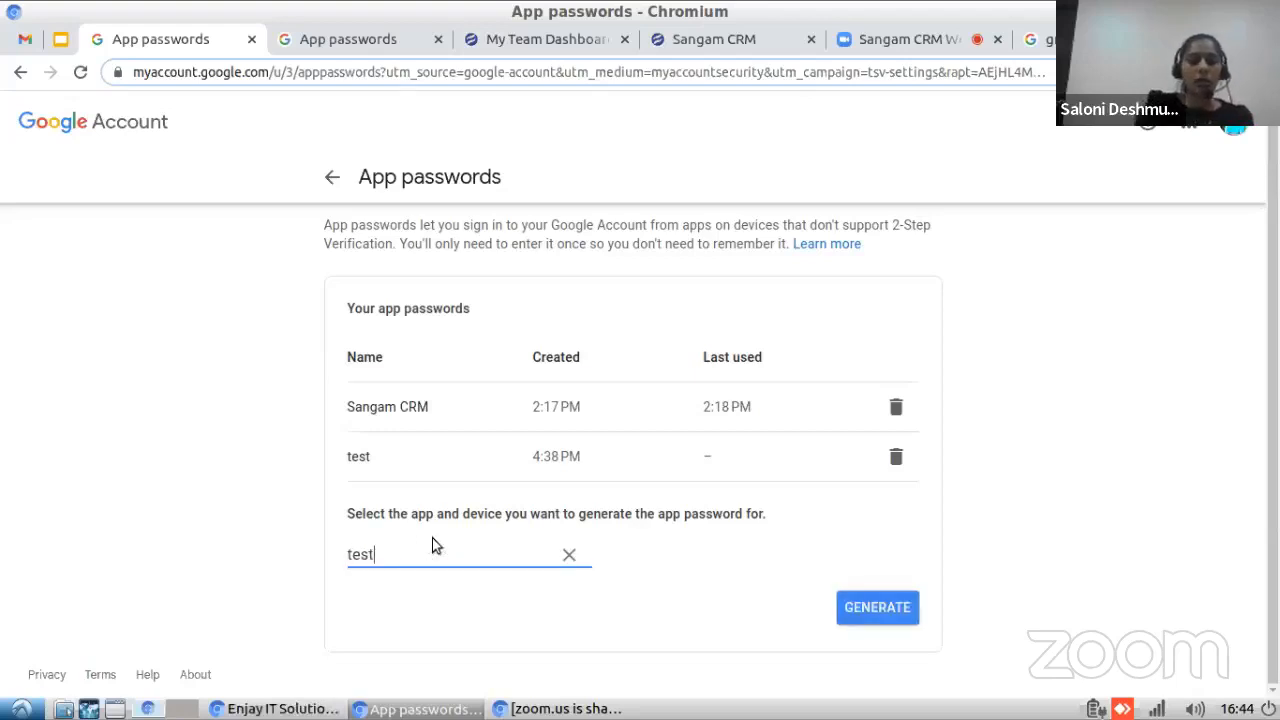
click(908, 612)
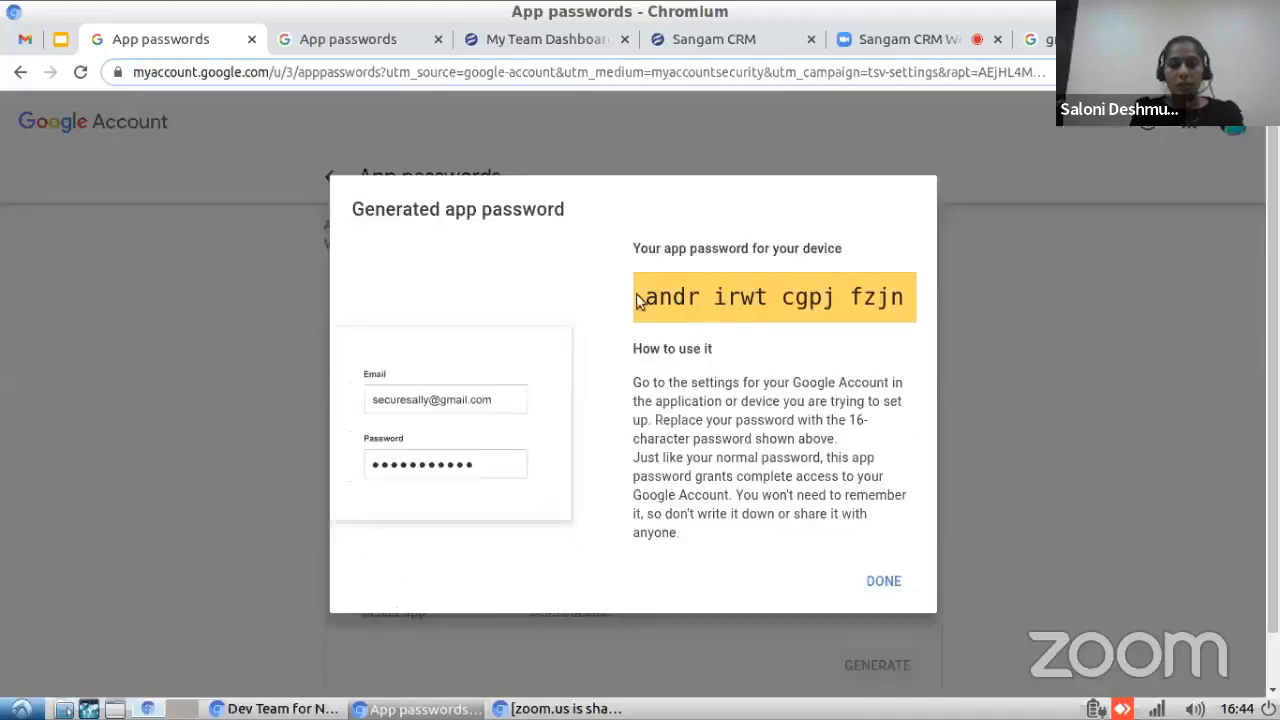
Copy the generated app password and return to the Sangam CRM form.
drag(649, 300, 890, 297)
right_click(889, 299)
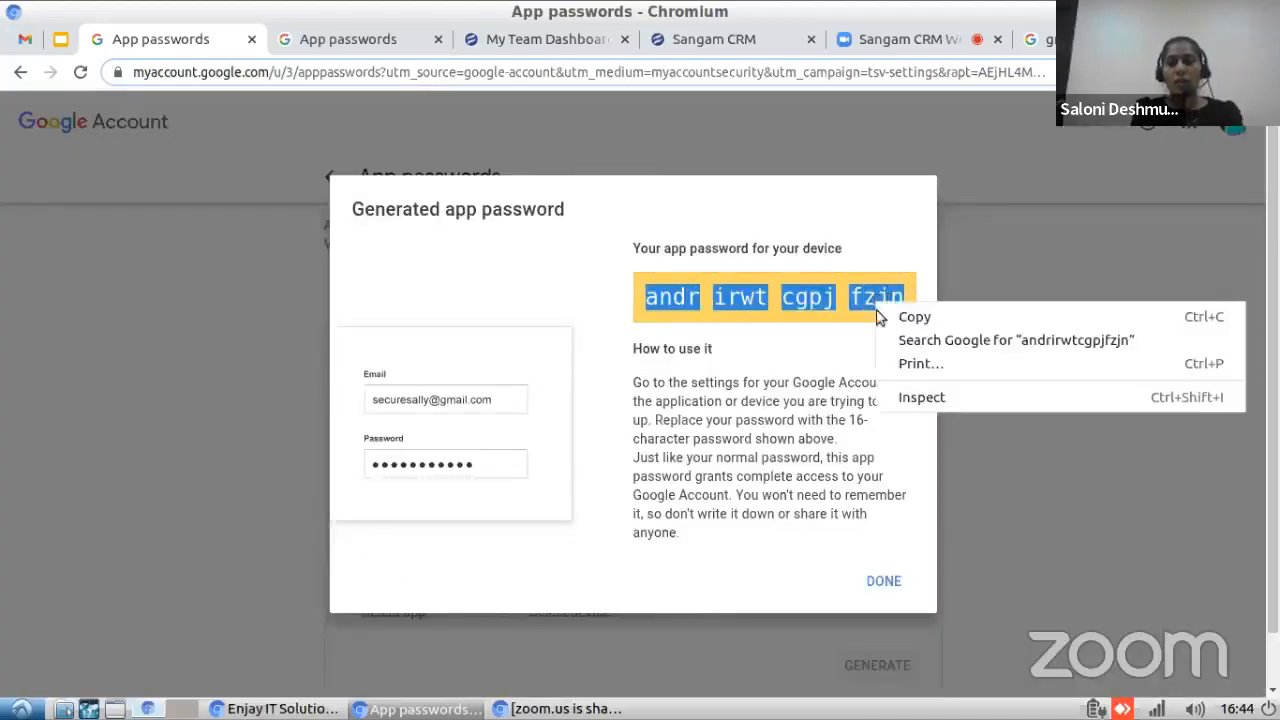
click(883, 319)
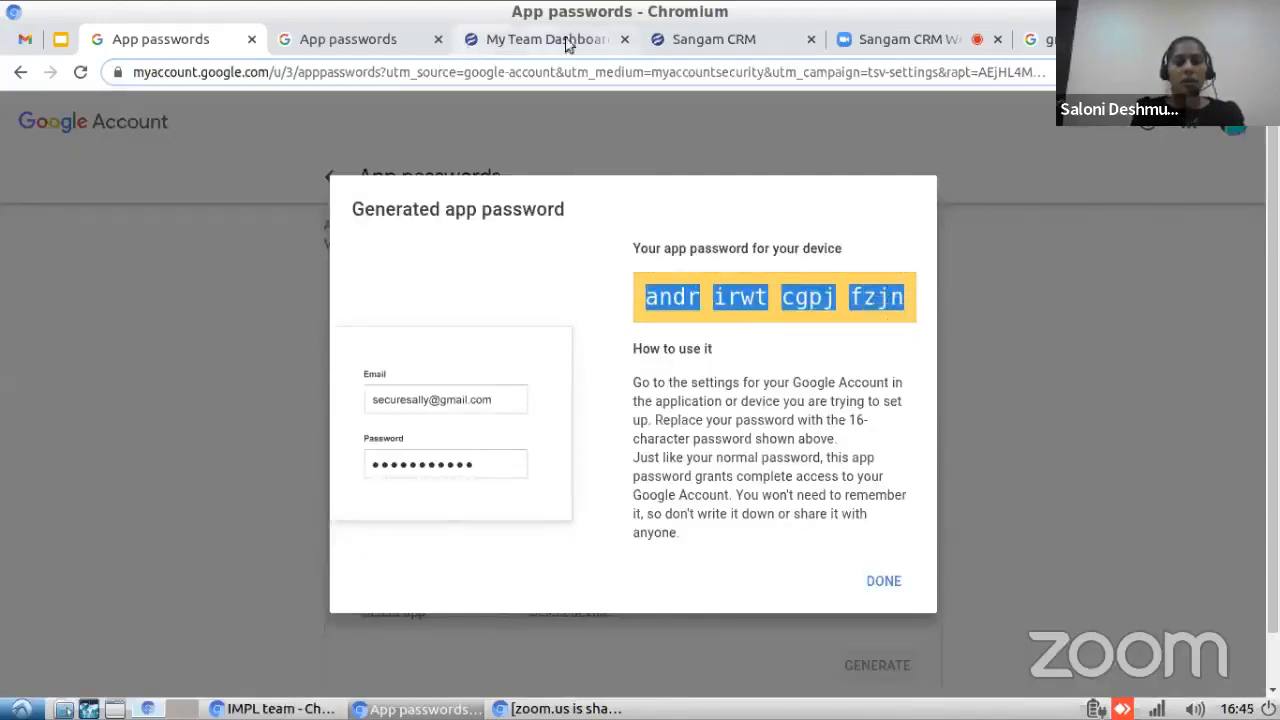
click(665, 40)
Paste the new app password into the Password field, replacing the old value.
drag(1020, 366, 903, 352)
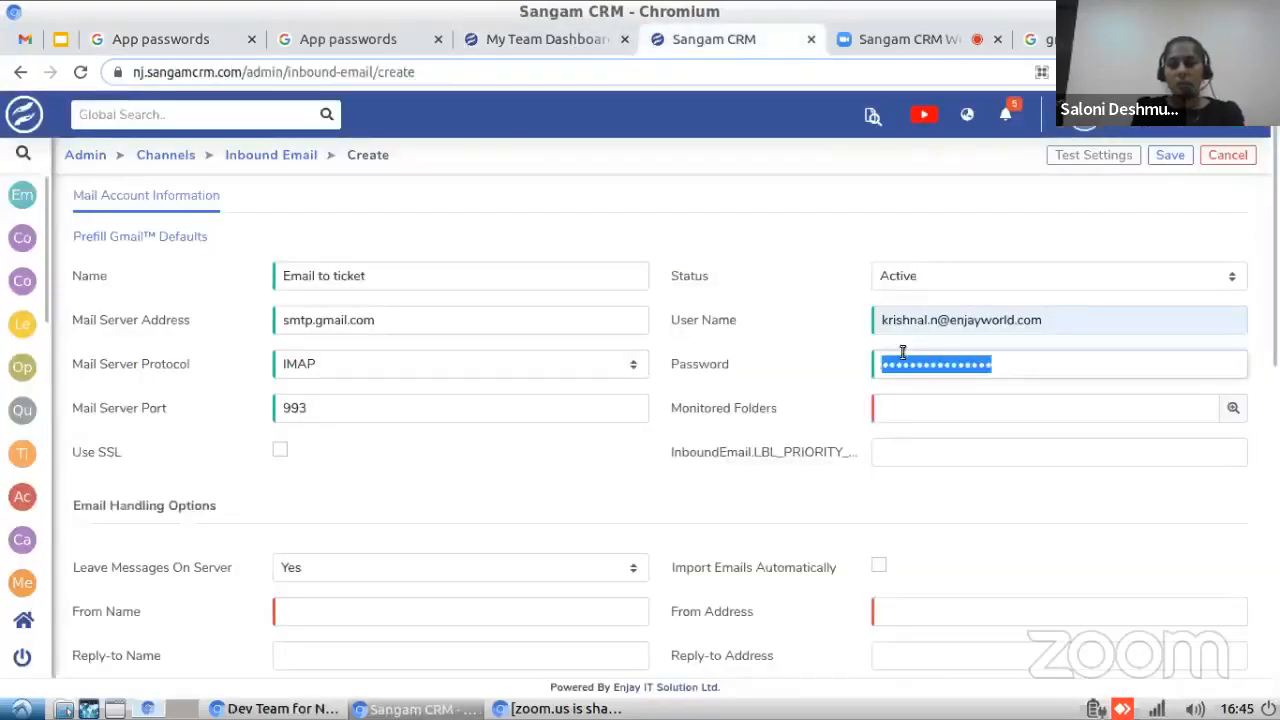
key(ctrl+v)
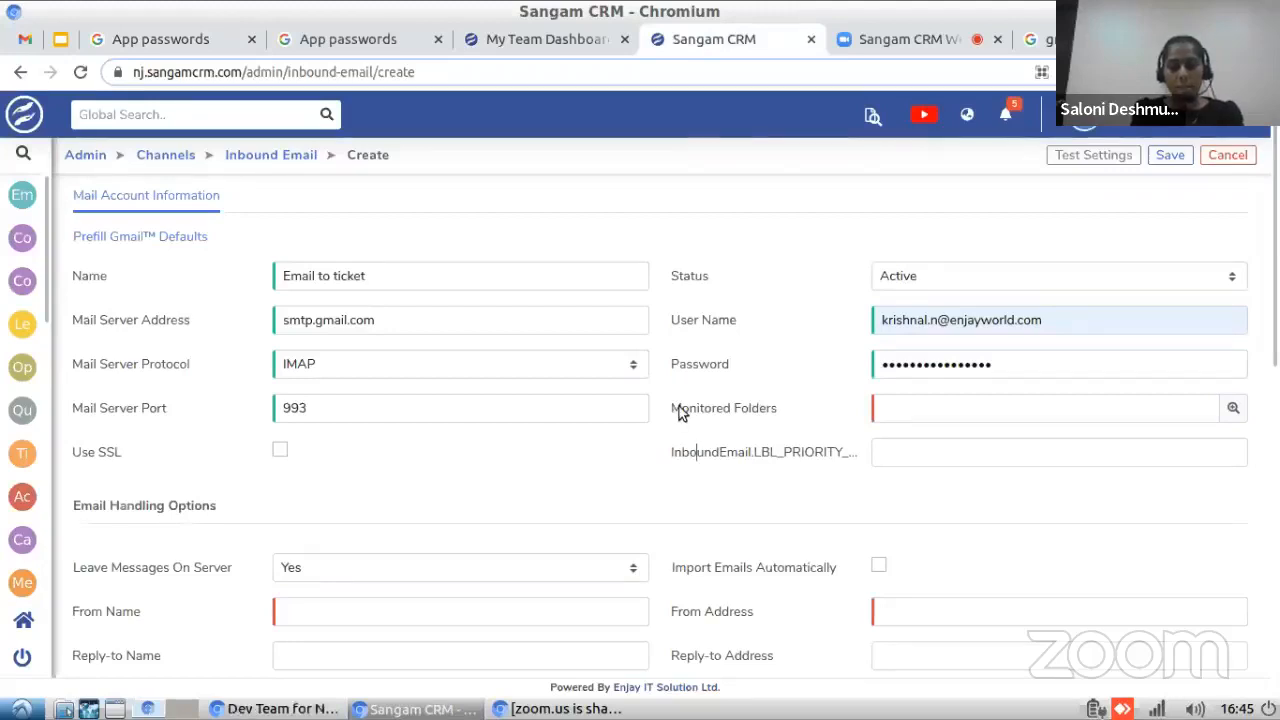
scroll(680, 413, down, 1)
click(1015, 320)
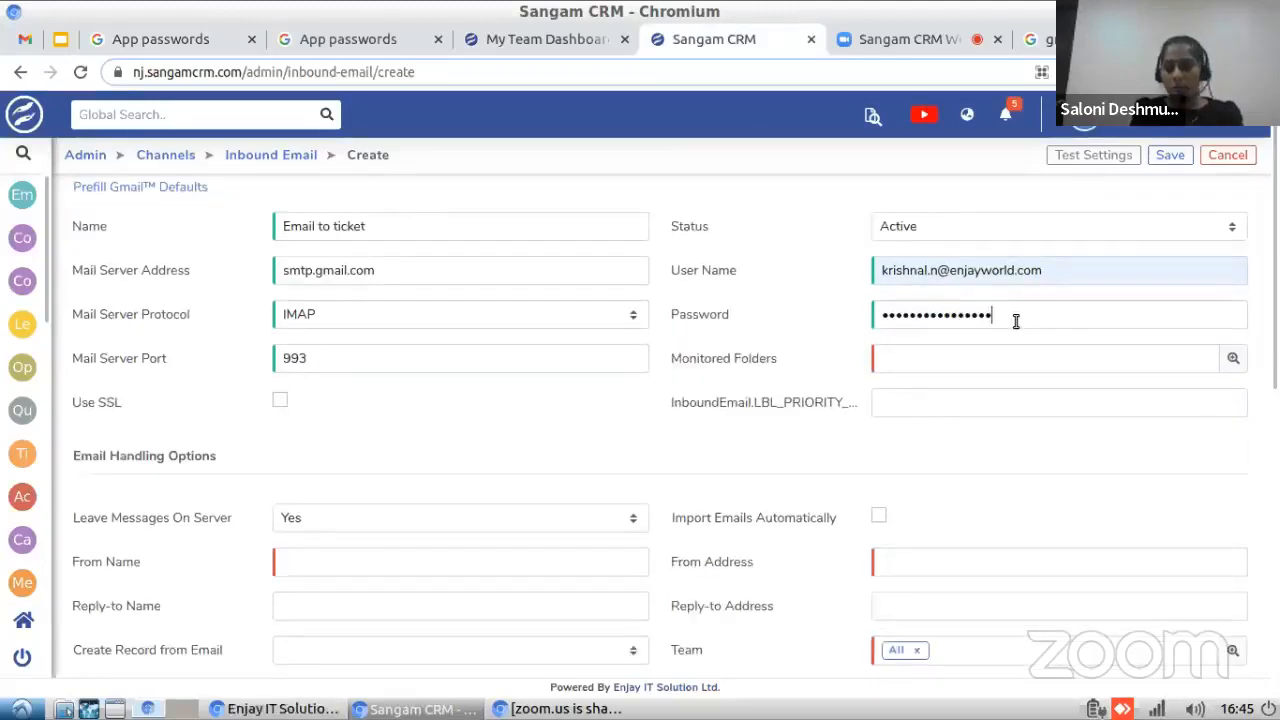
Choose INBOX as the monitored folder in the Select Subscribed Folder(s) dialog.
click(1236, 360)
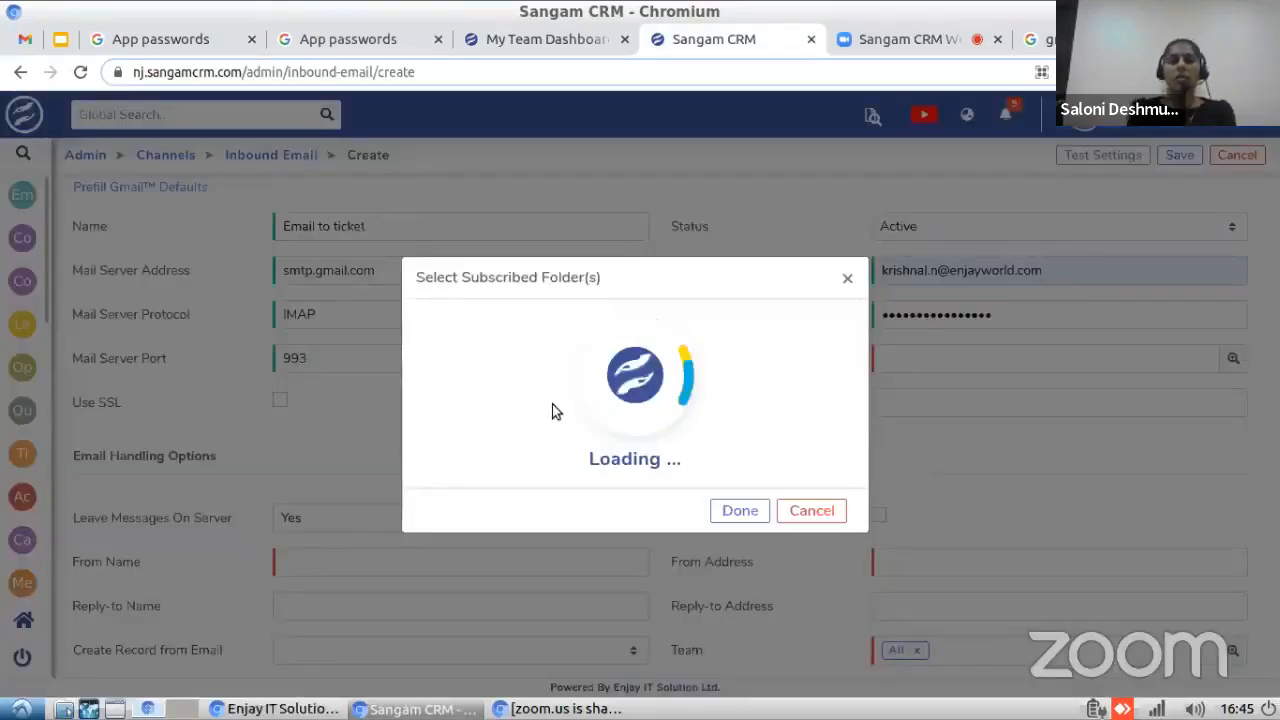
click(553, 400)
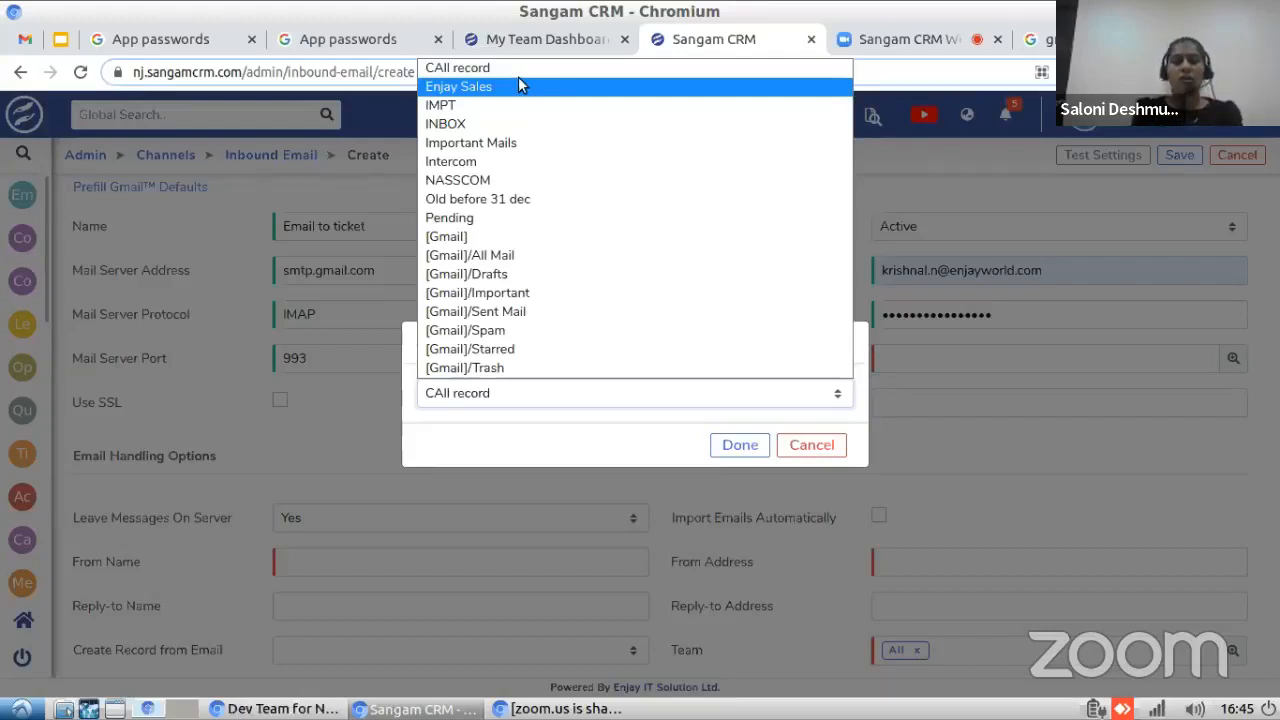
click(492, 124)
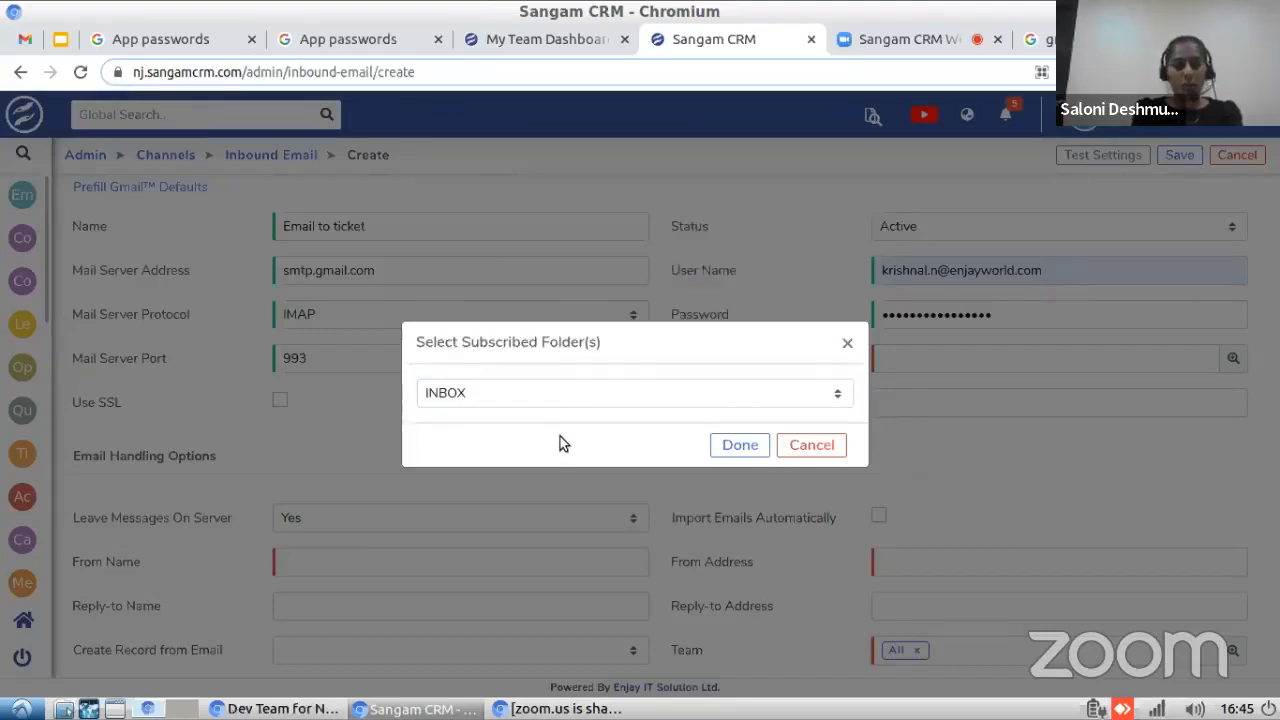
click(742, 447)
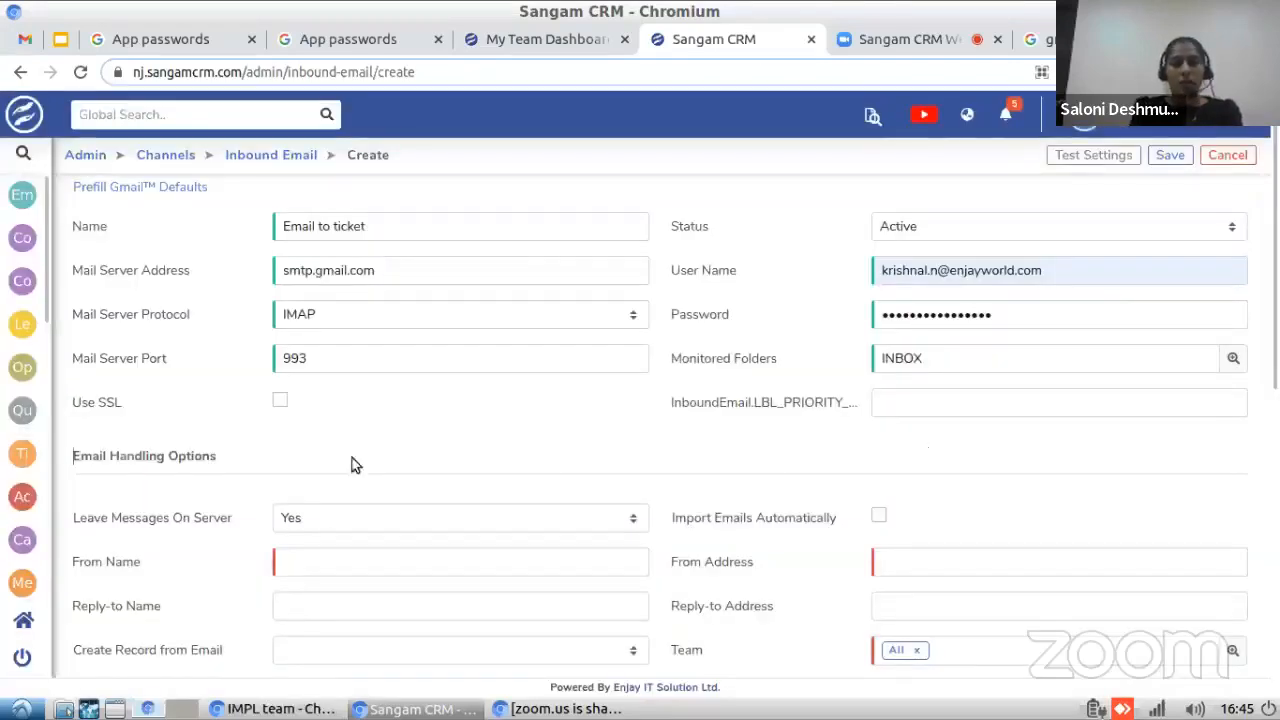
Tick Use SSL and check the empty priority field.
drag(70, 408, 122, 401)
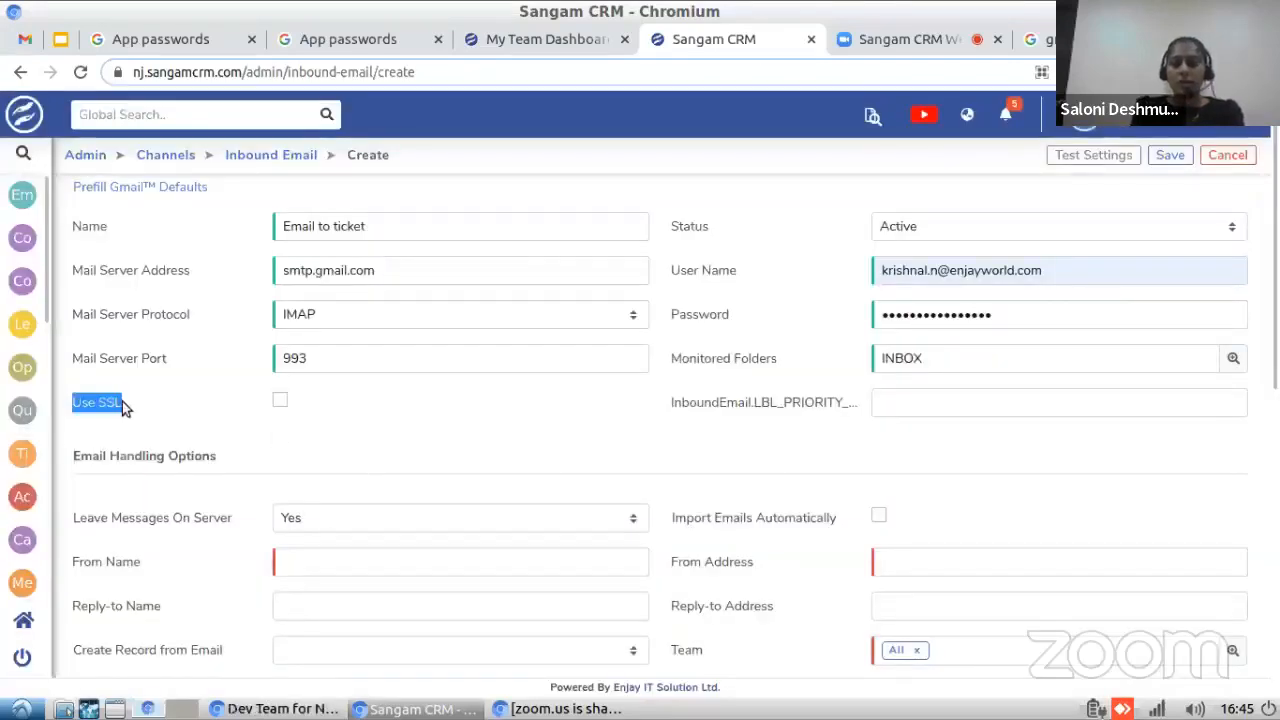
click(173, 402)
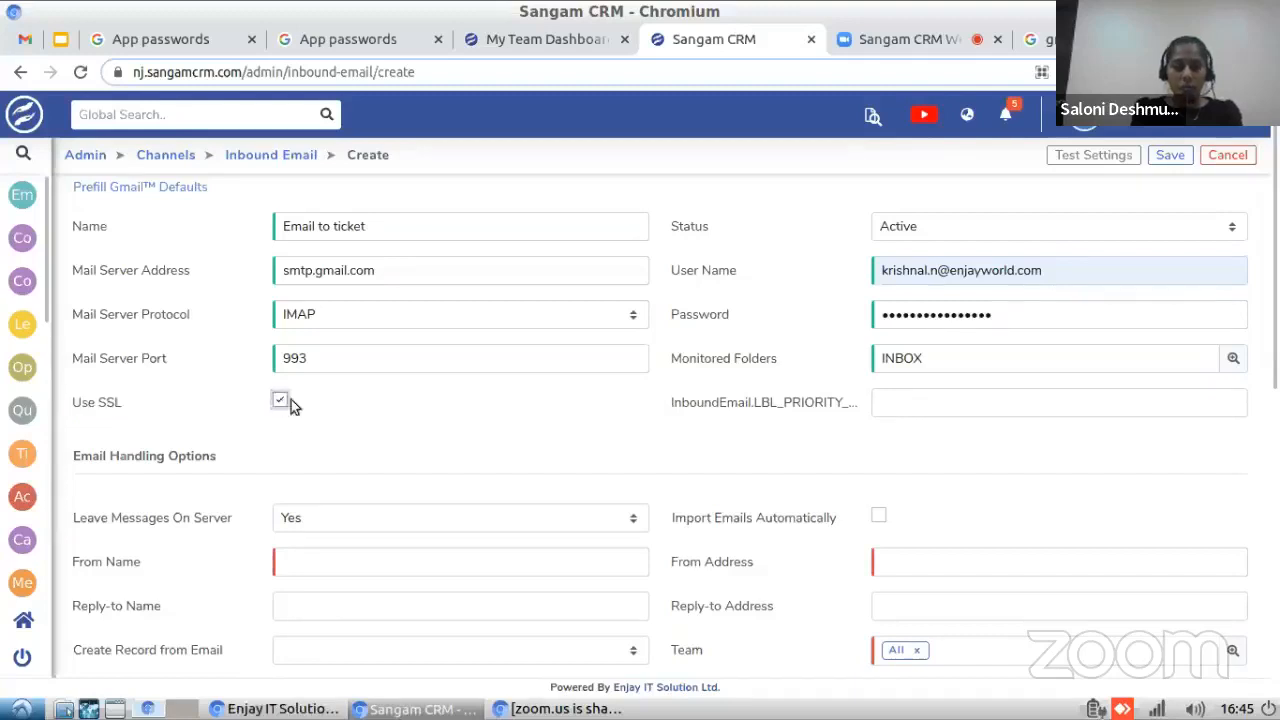
drag(670, 403, 853, 402)
click(840, 477)
click(897, 404)
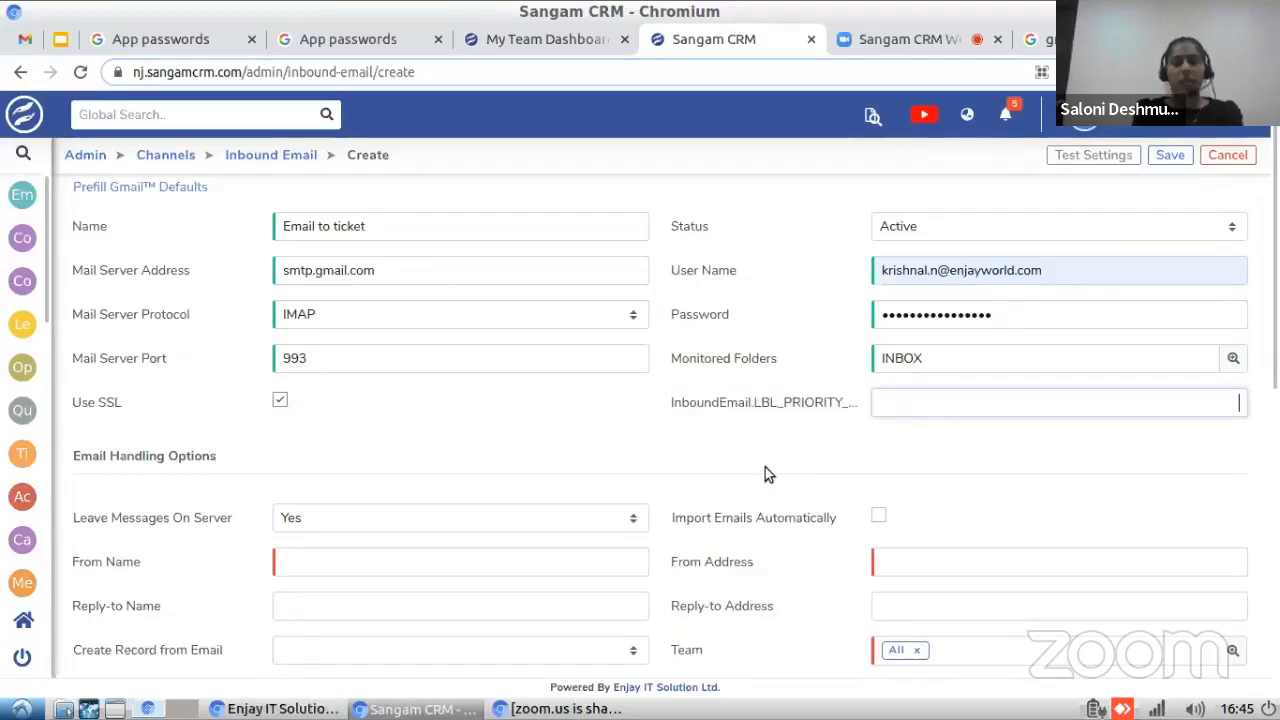
Review the Email Handling Options: Leave Messages On Server and Import Emails Automatically.
scroll(765, 470, down, 3)
scroll(730, 480, down, 2)
drag(66, 276, 232, 266)
click(210, 337)
scroll(210, 335, down, 1)
scroll(200, 335, up, 1)
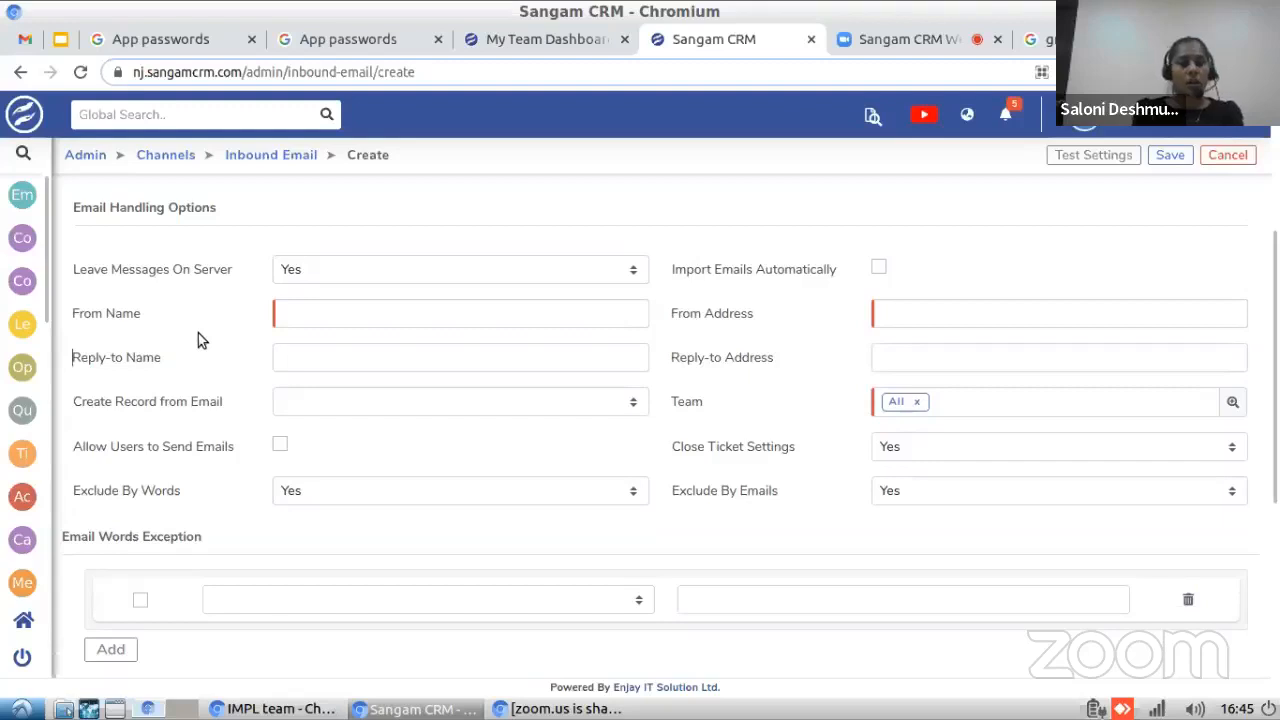
drag(72, 269, 212, 277)
click(212, 277)
drag(673, 271, 840, 272)
click(840, 272)
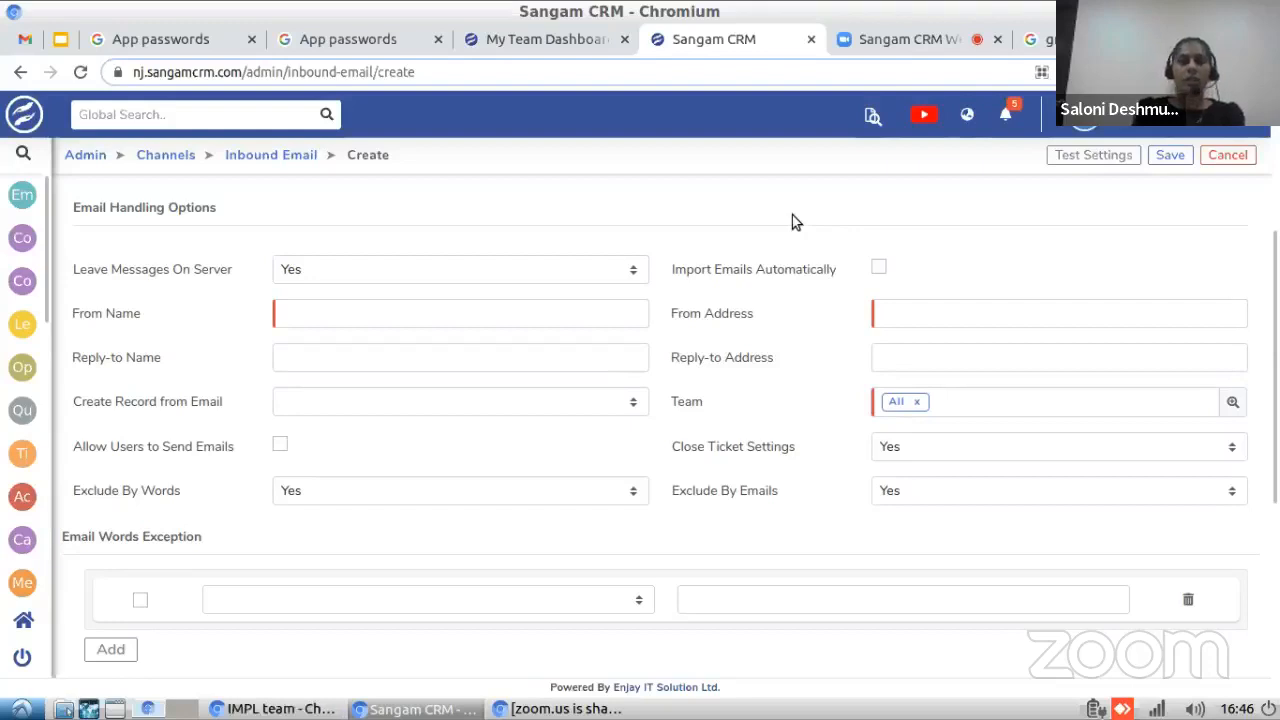
click(25, 39)
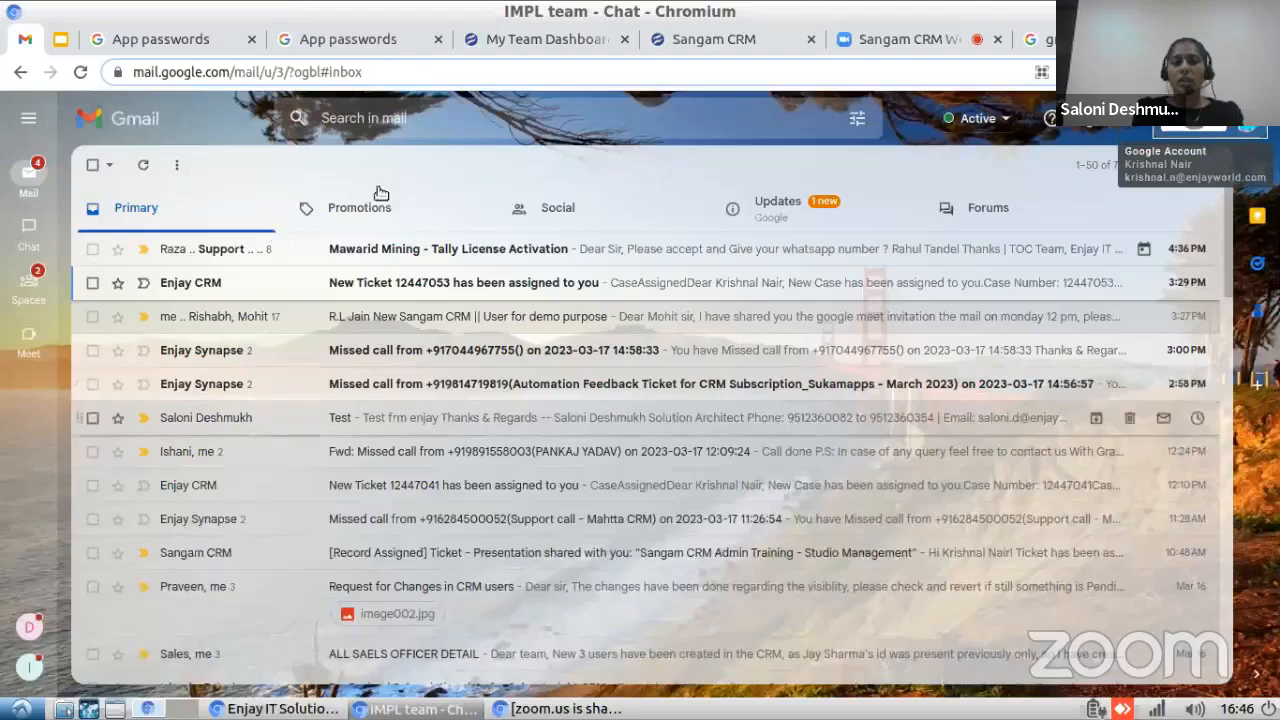
click(657, 49)
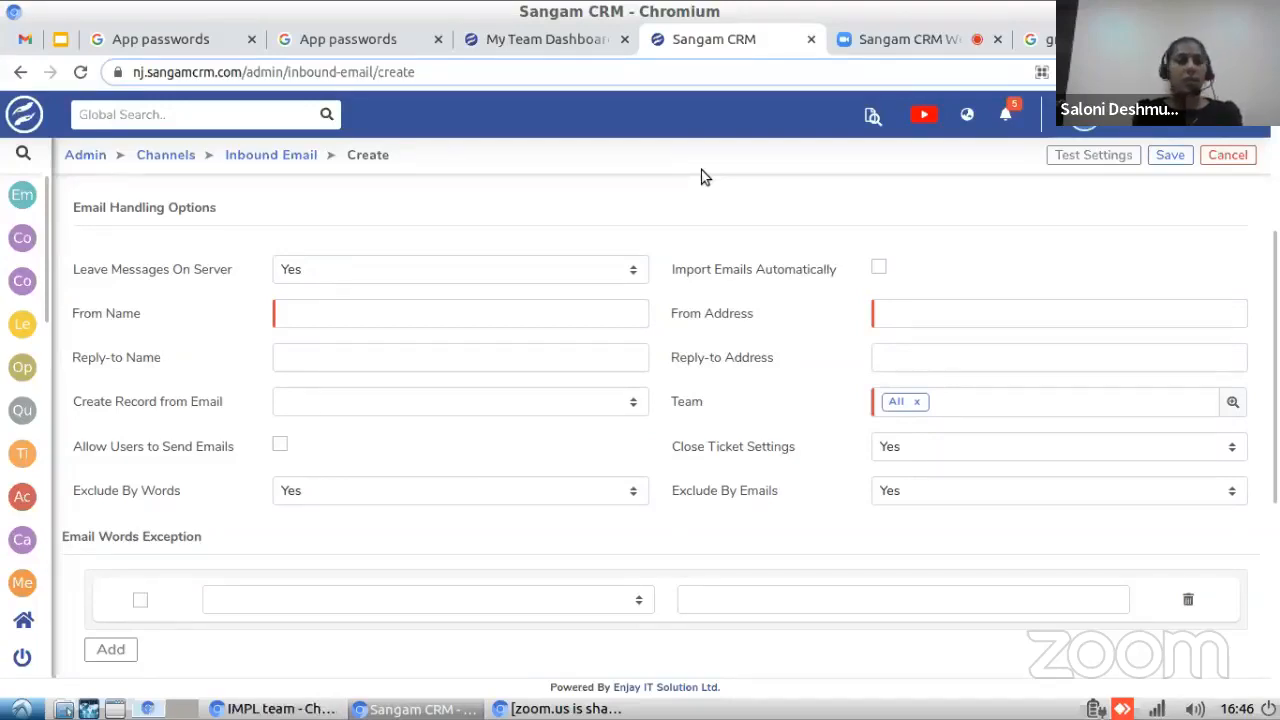
Tick Import Emails Automatically on the inbound email form and look over the sender fields.
click(877, 268)
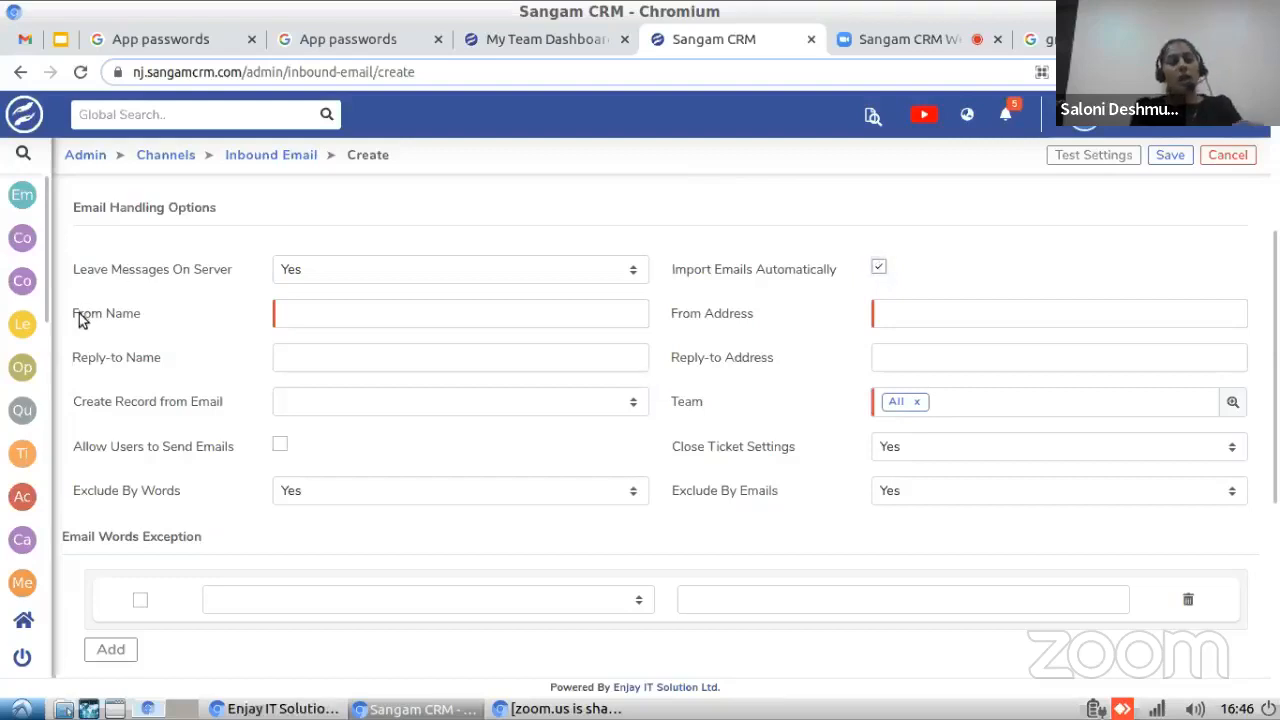
click(961, 314)
scroll(803, 349, up, 3)
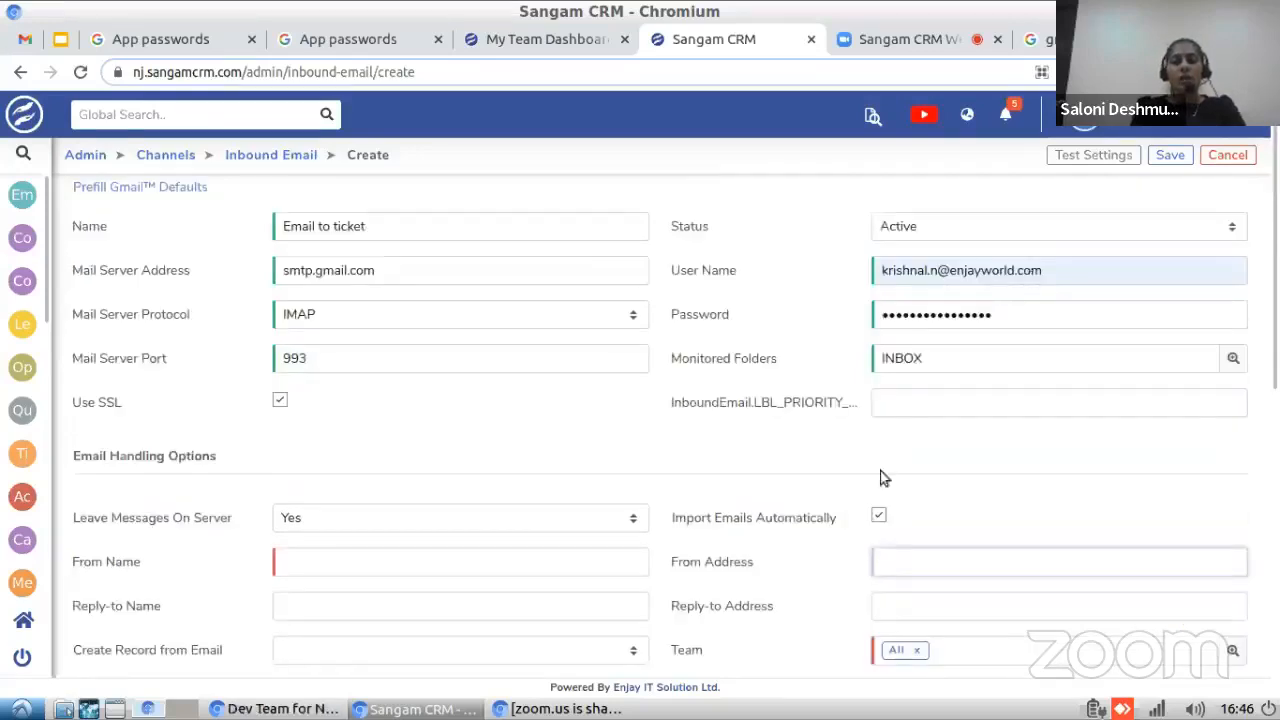
scroll(900, 480, down, 1)
scroll(1000, 400, up, 1)
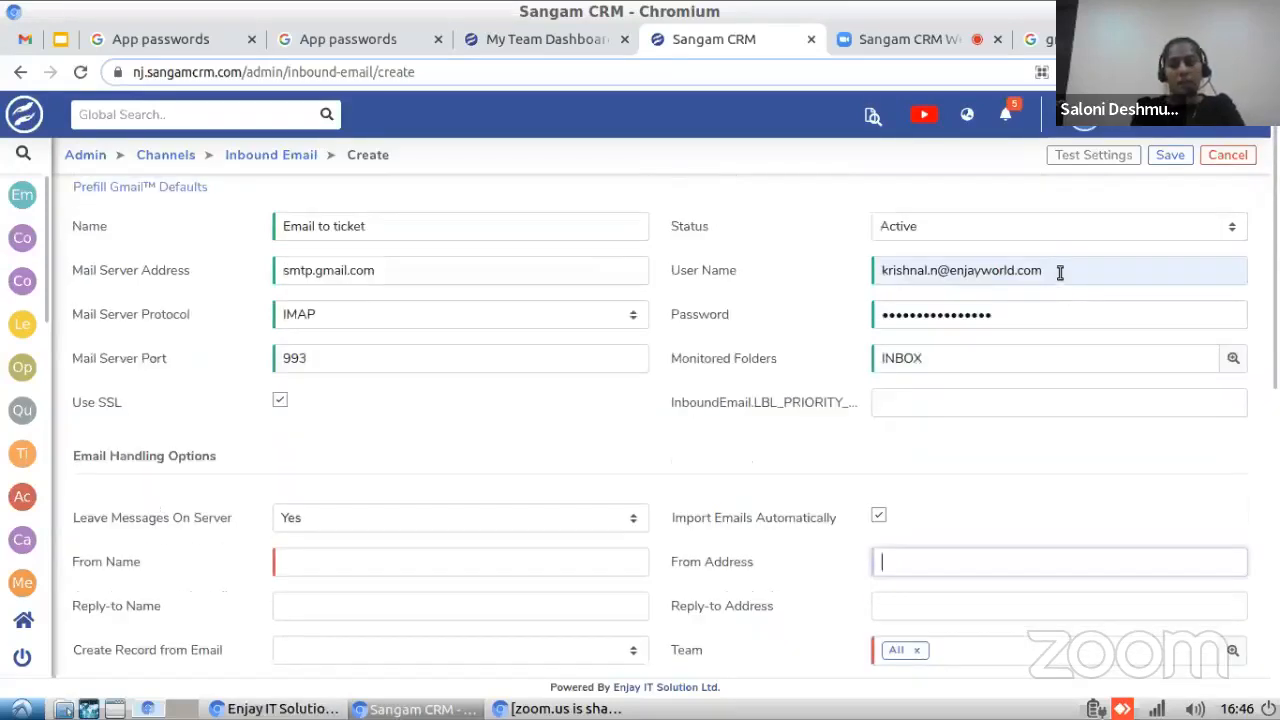
click(1060, 273)
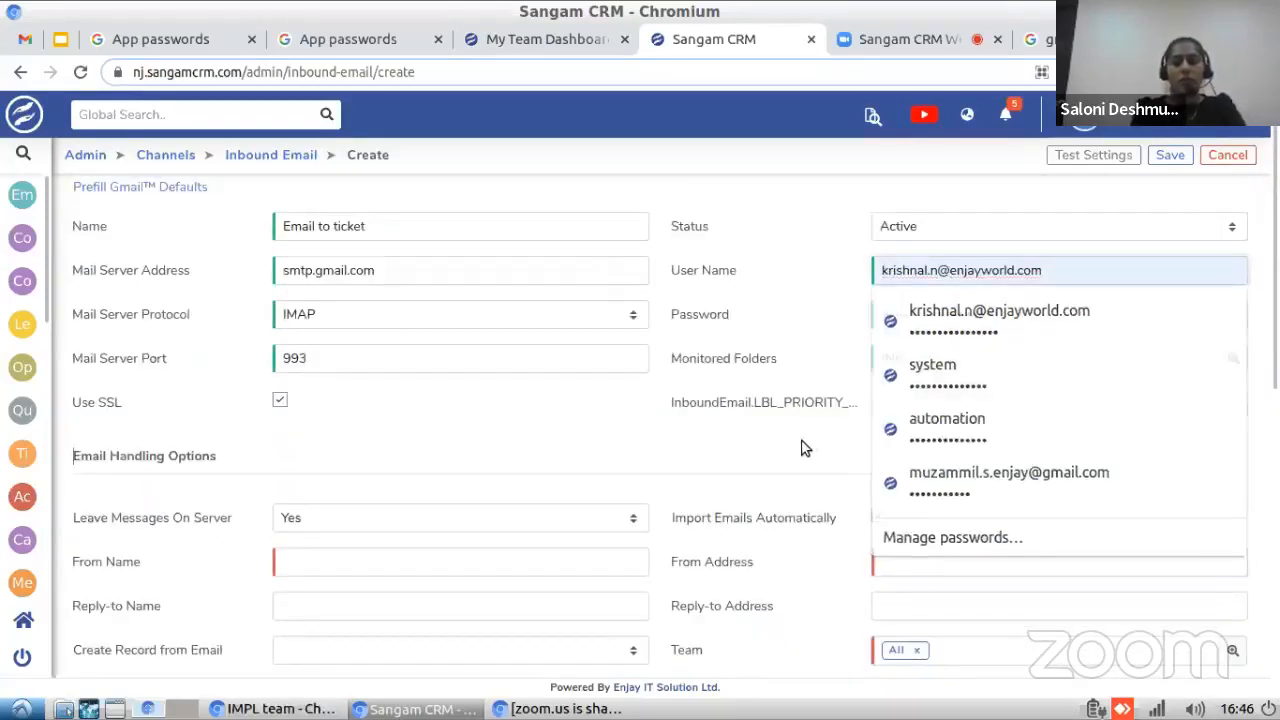
Paste the mailbox e-mail address into From Address, after clearing a wrong paste.
click(829, 583)
scroll(829, 583, down, 3)
click(906, 362)
key(ctrl+a)
key(BackSpace)
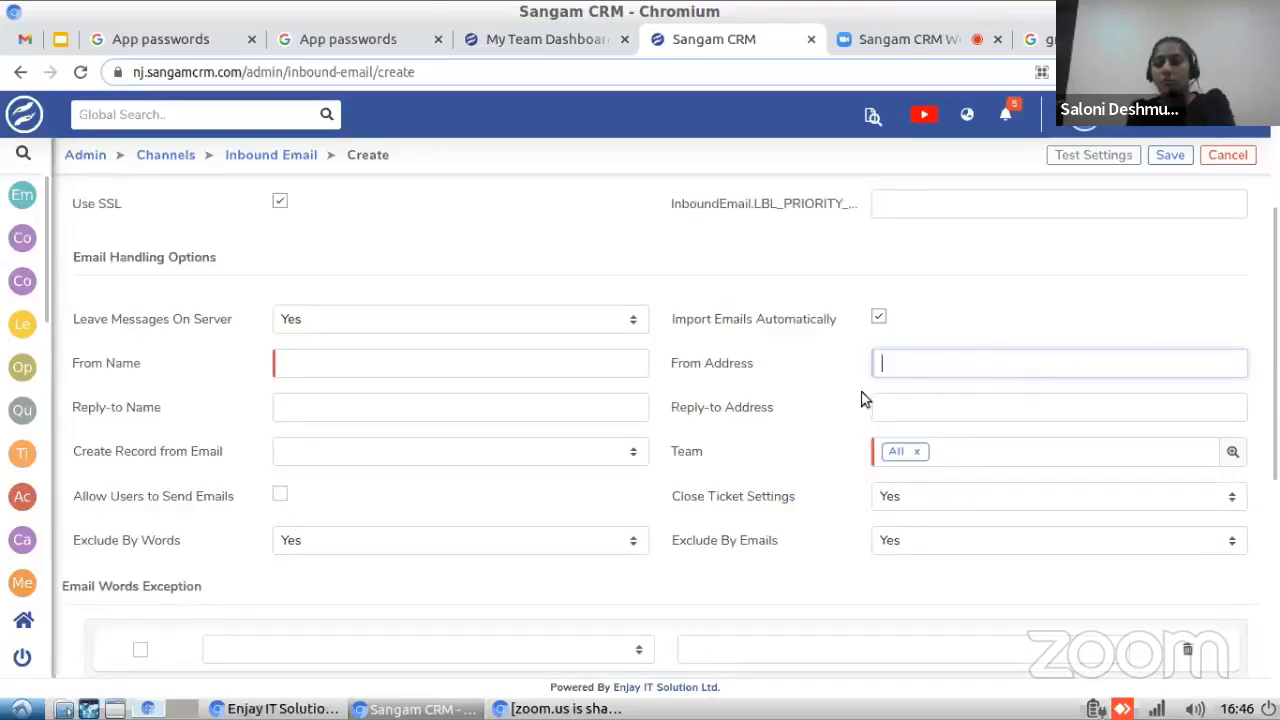
scroll(789, 397, up, 1)
scroll(785, 397, up, 3)
drag(1050, 320, 884, 320)
key(ctrl+c)
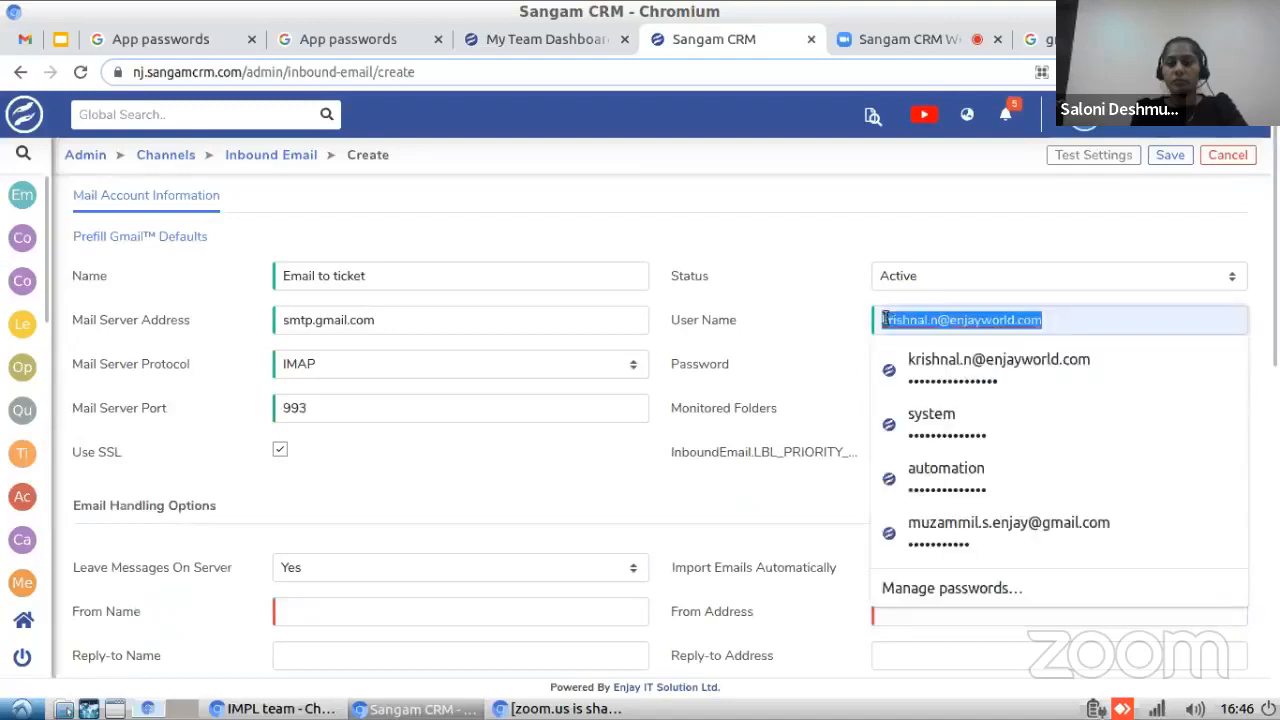
click(693, 322)
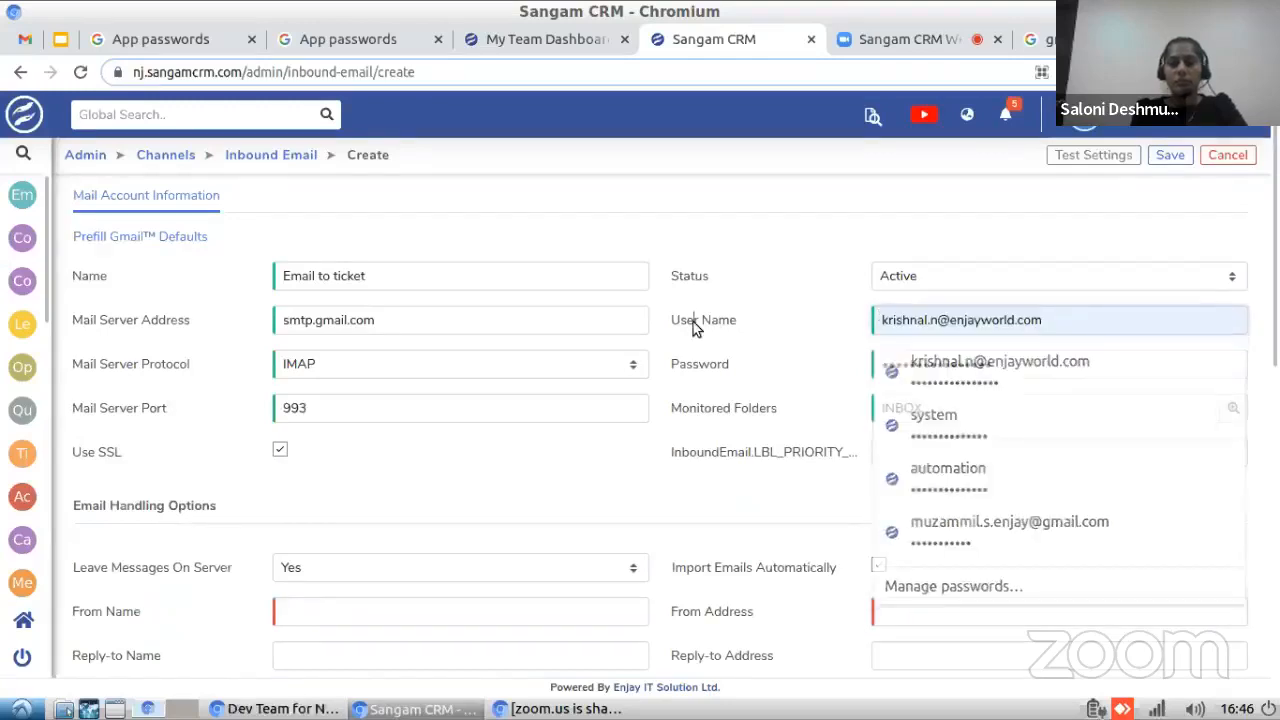
scroll(693, 322, down, 5)
click(990, 310)
key(ctrl+v)
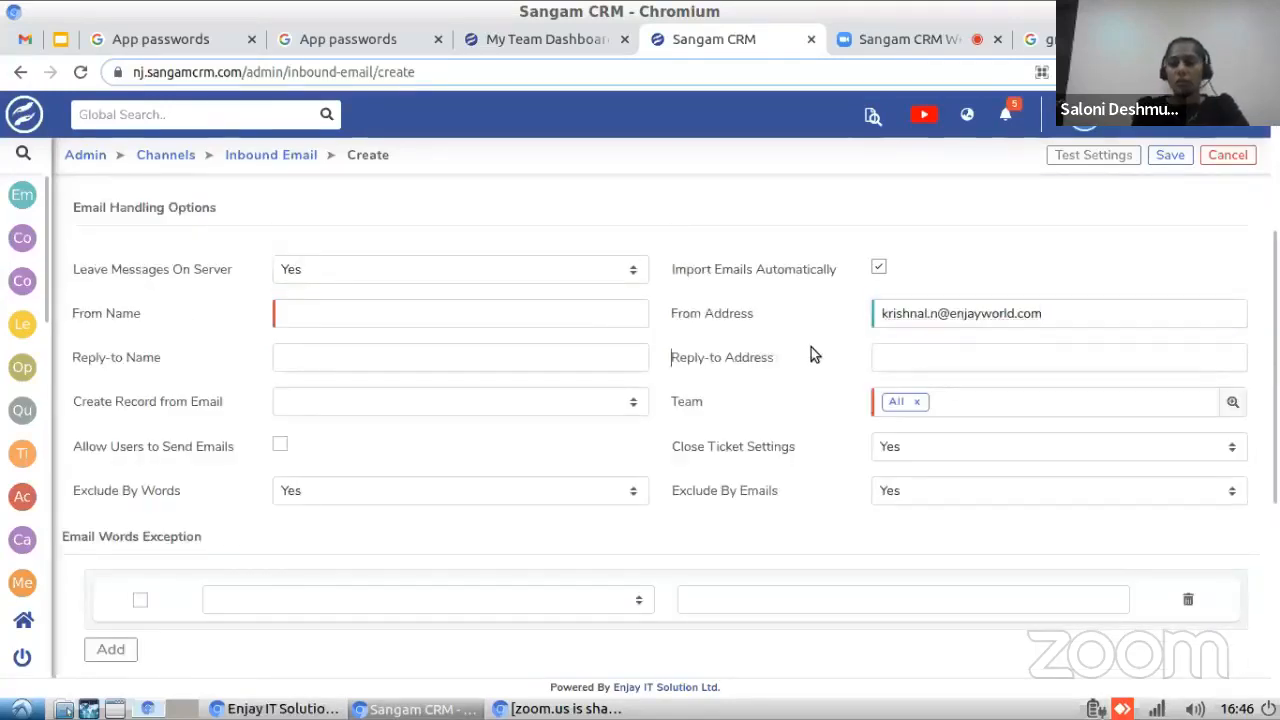
Enter the mailbox owner's full name in From Name.
click(566, 314)
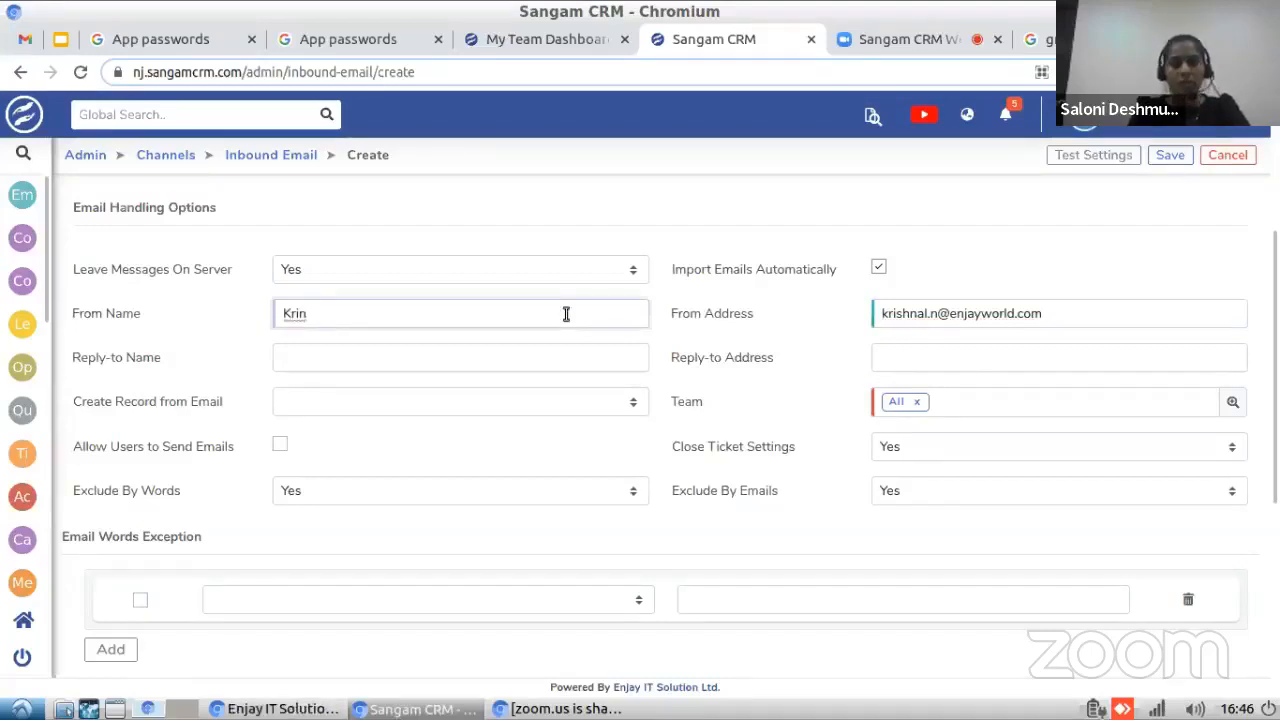
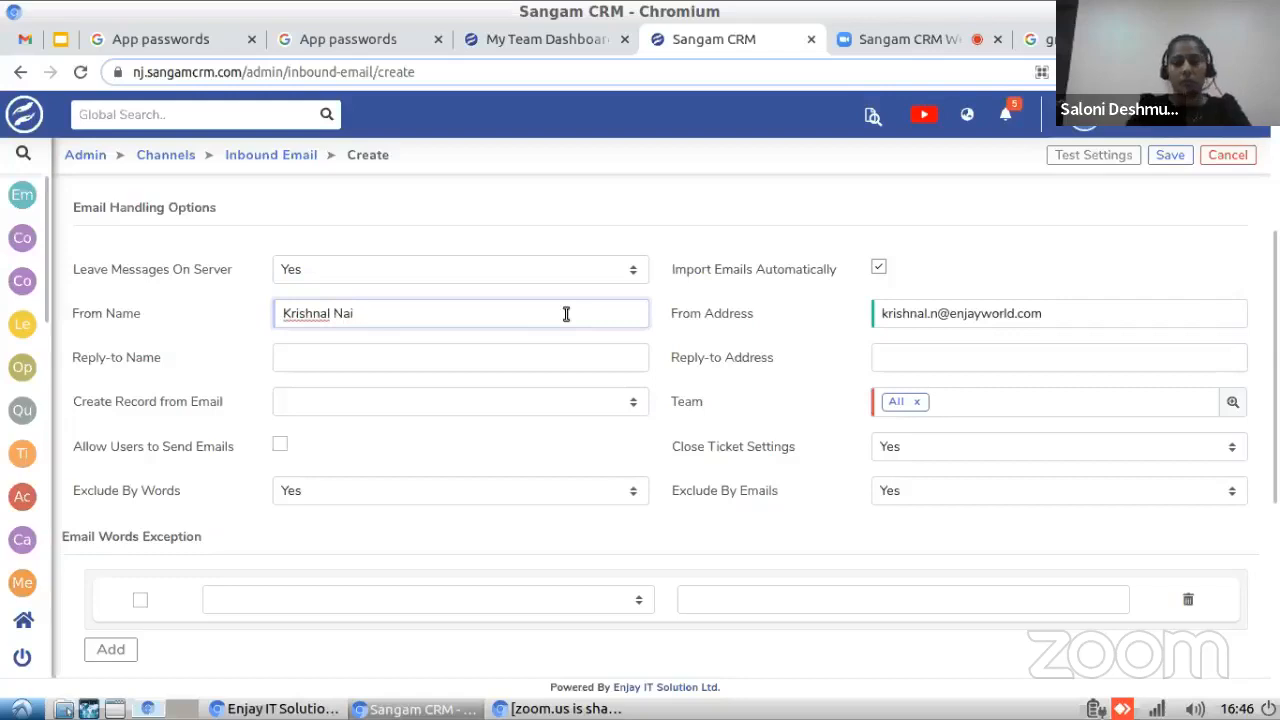
click(782, 342)
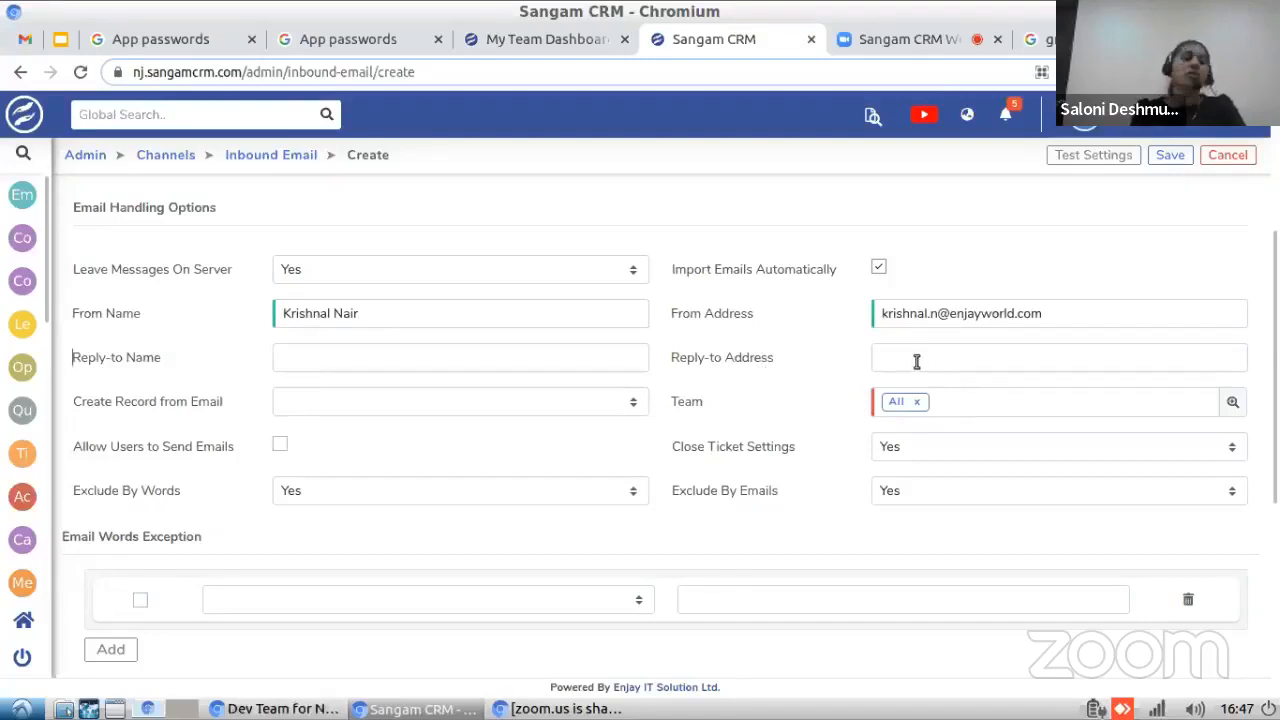
Copy the From Address and From Name values into Reply-to Address and Reply-to Name.
click(1018, 324)
drag(1018, 326, 881, 312)
key(ctrl+c)
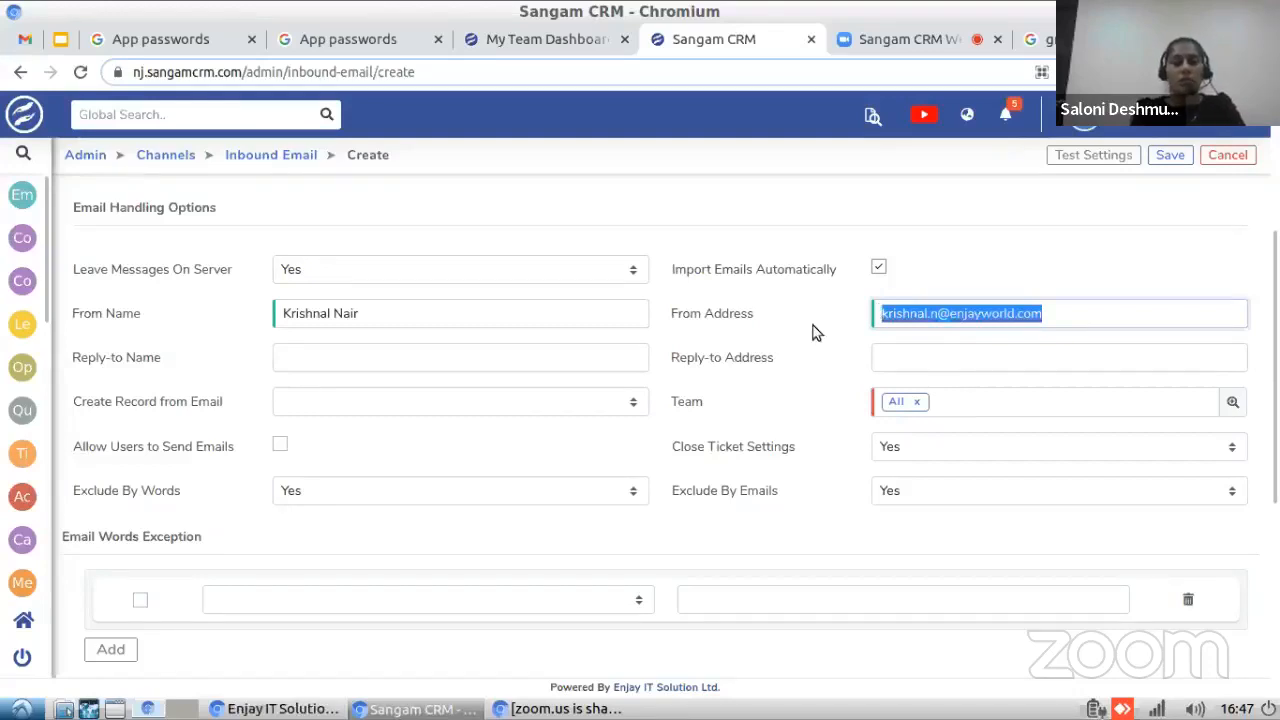
click(925, 357)
key(ctrl+v)
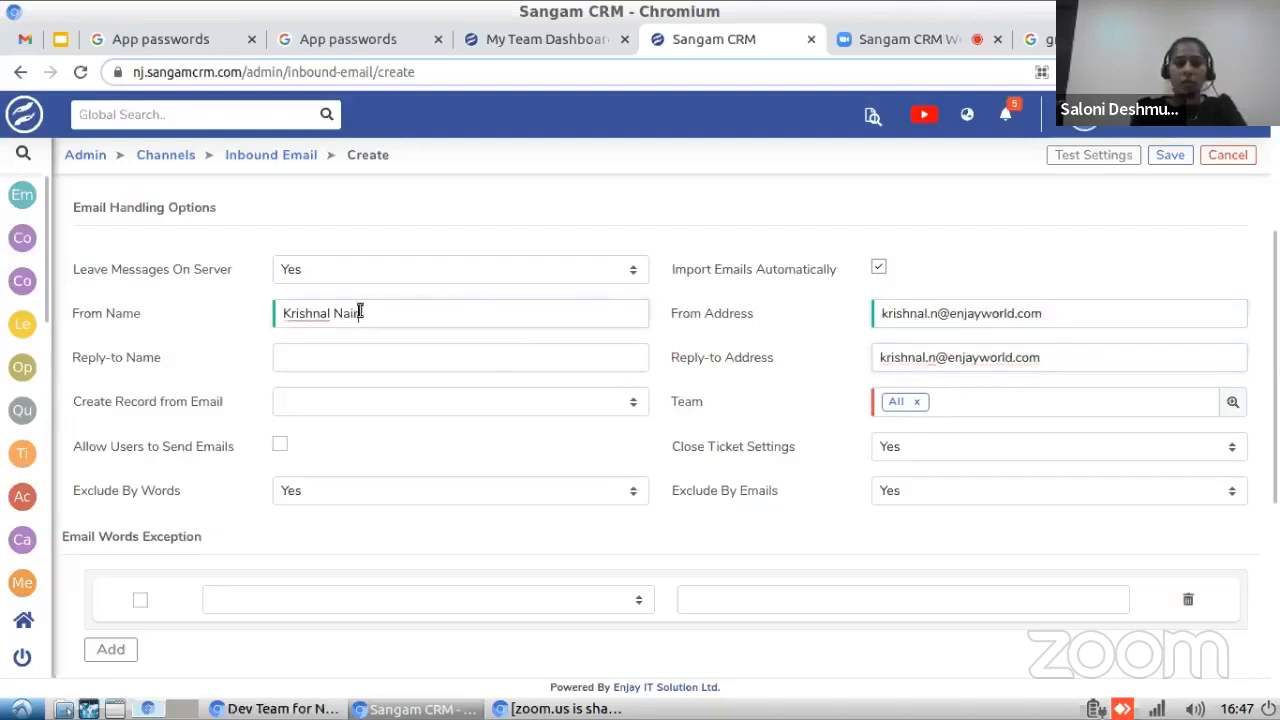
drag(426, 311, 283, 311)
key(ctrl+c)
click(363, 358)
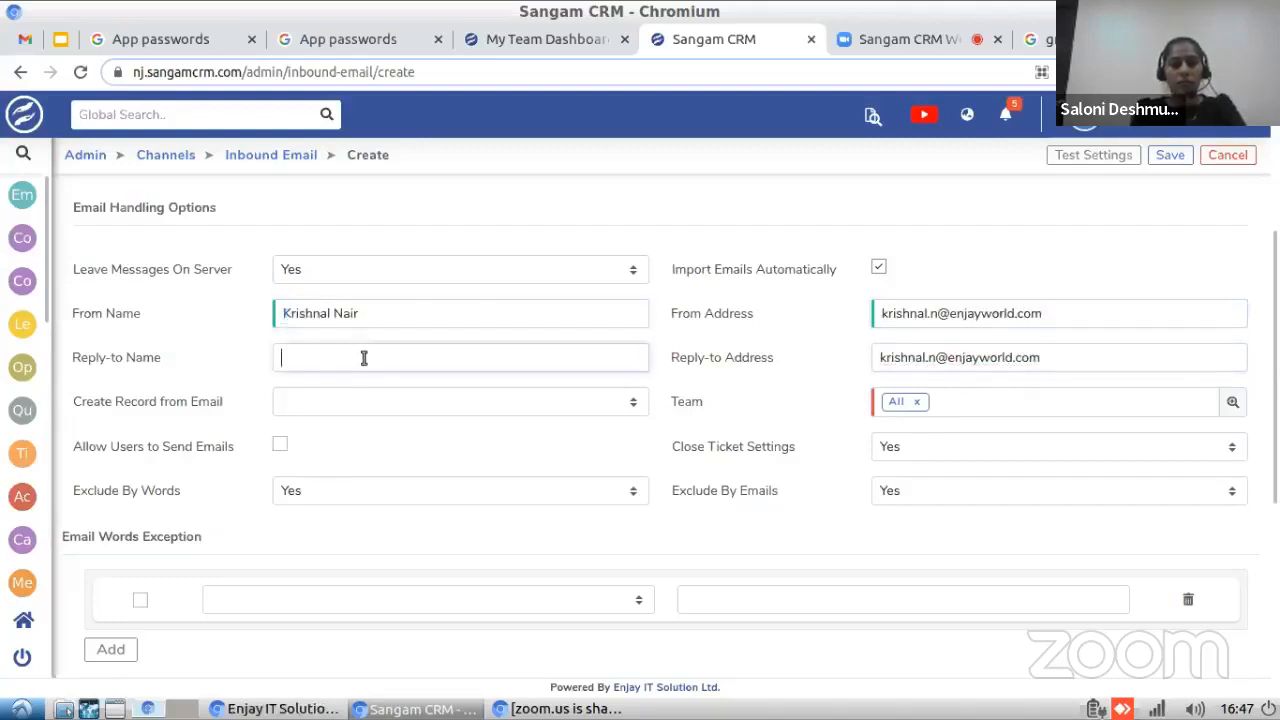
key(ctrl+v)
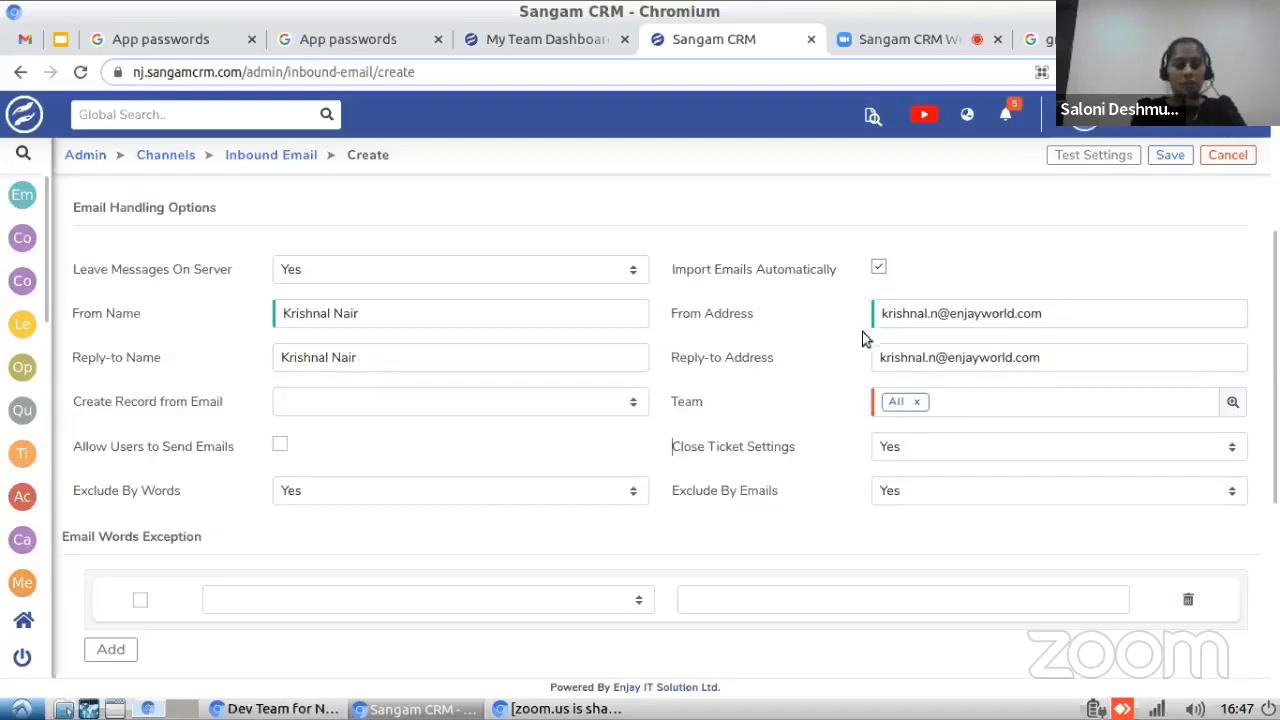
scroll(786, 380, down, 2)
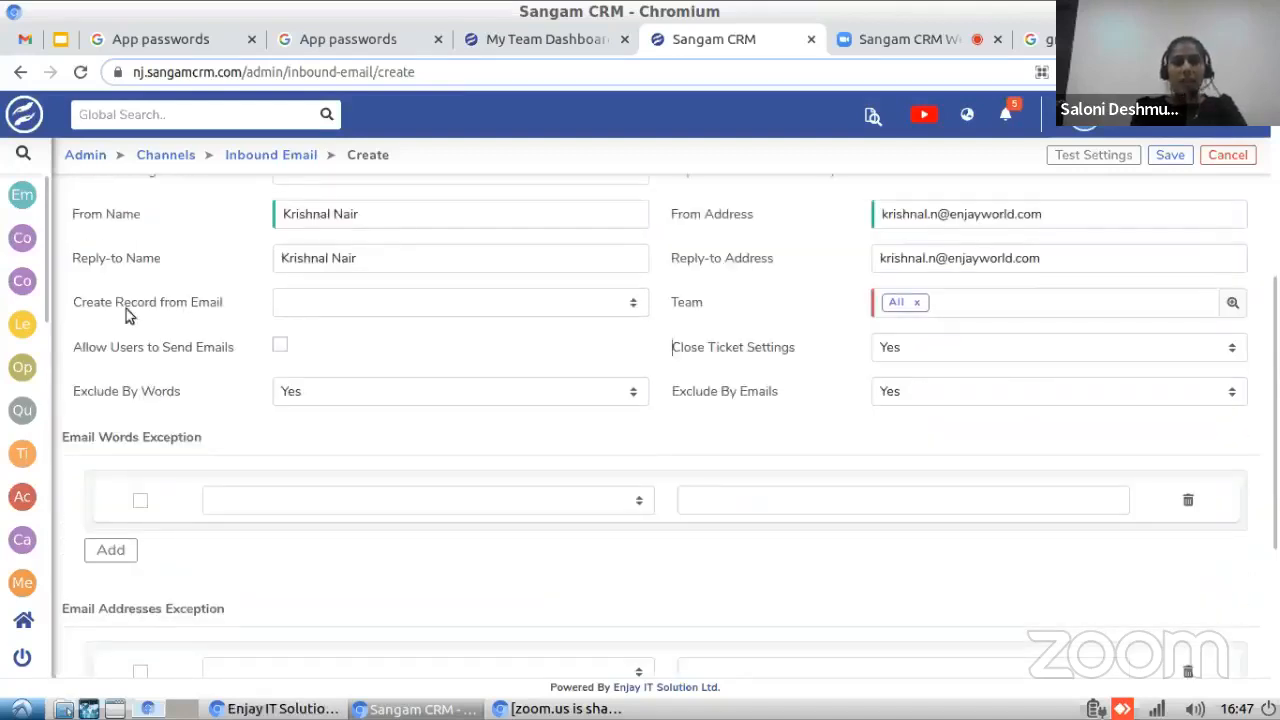
drag(74, 304, 224, 313)
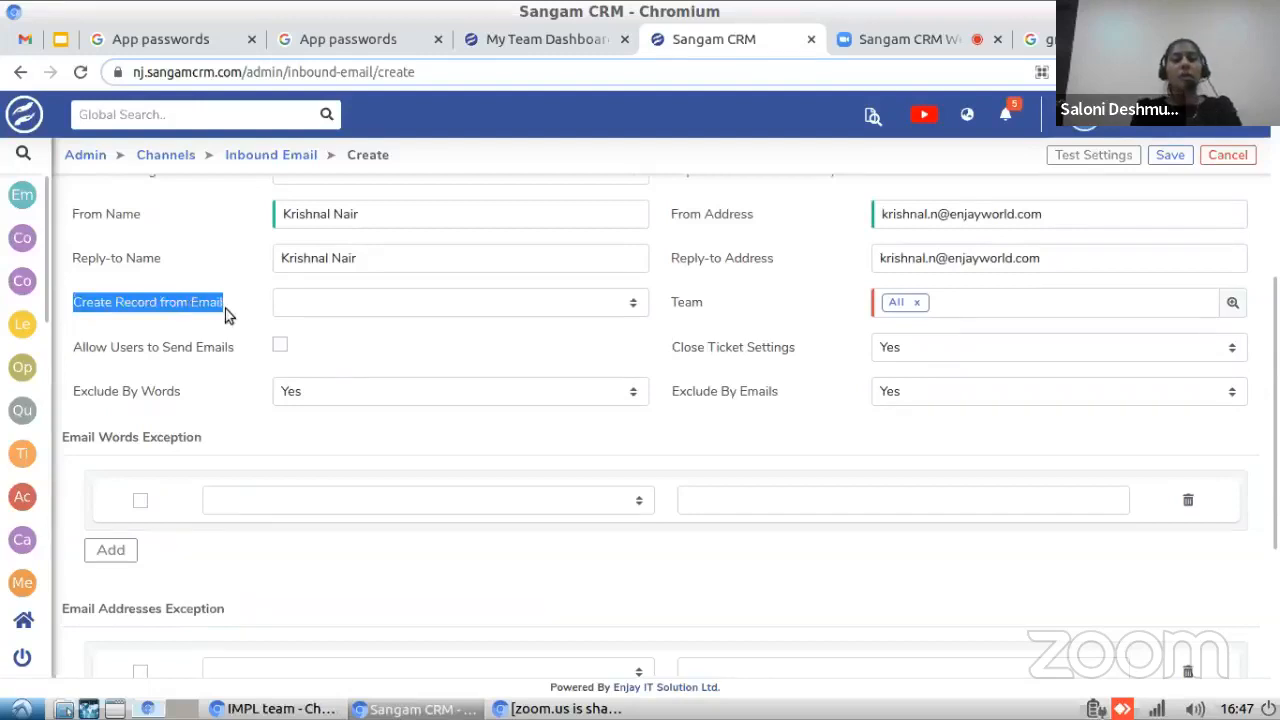
click(450, 308)
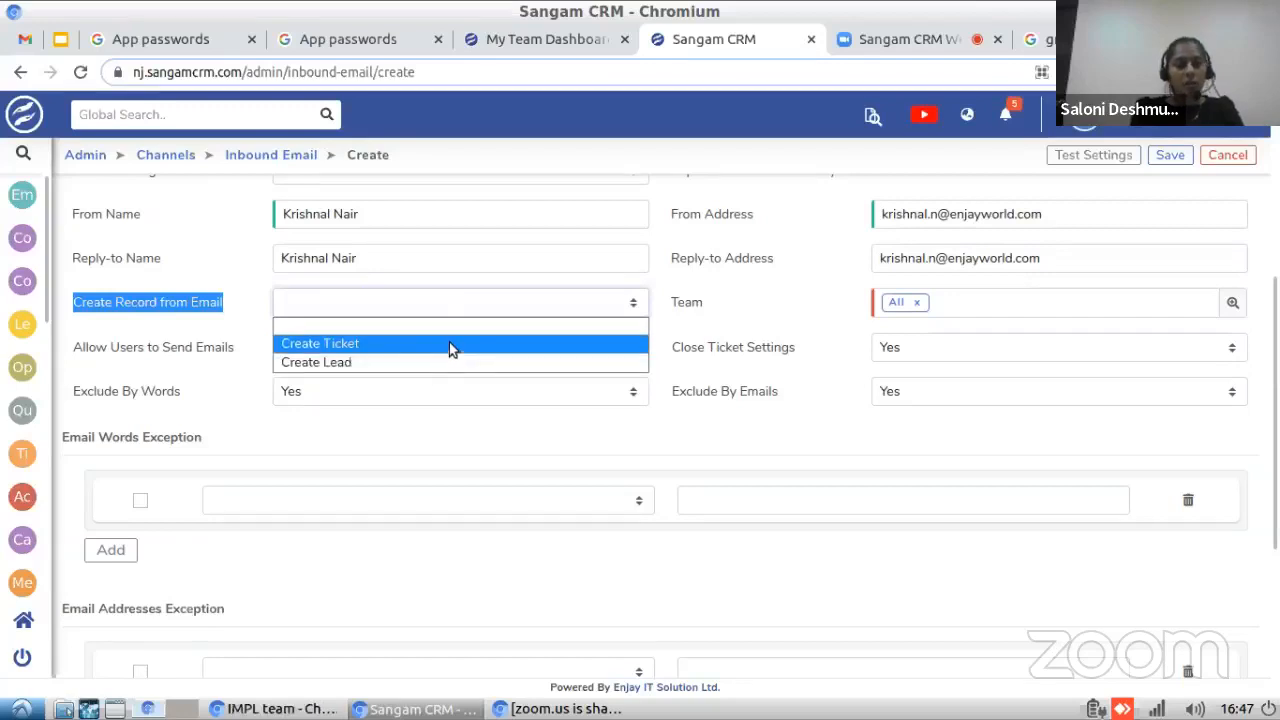
click(449, 344)
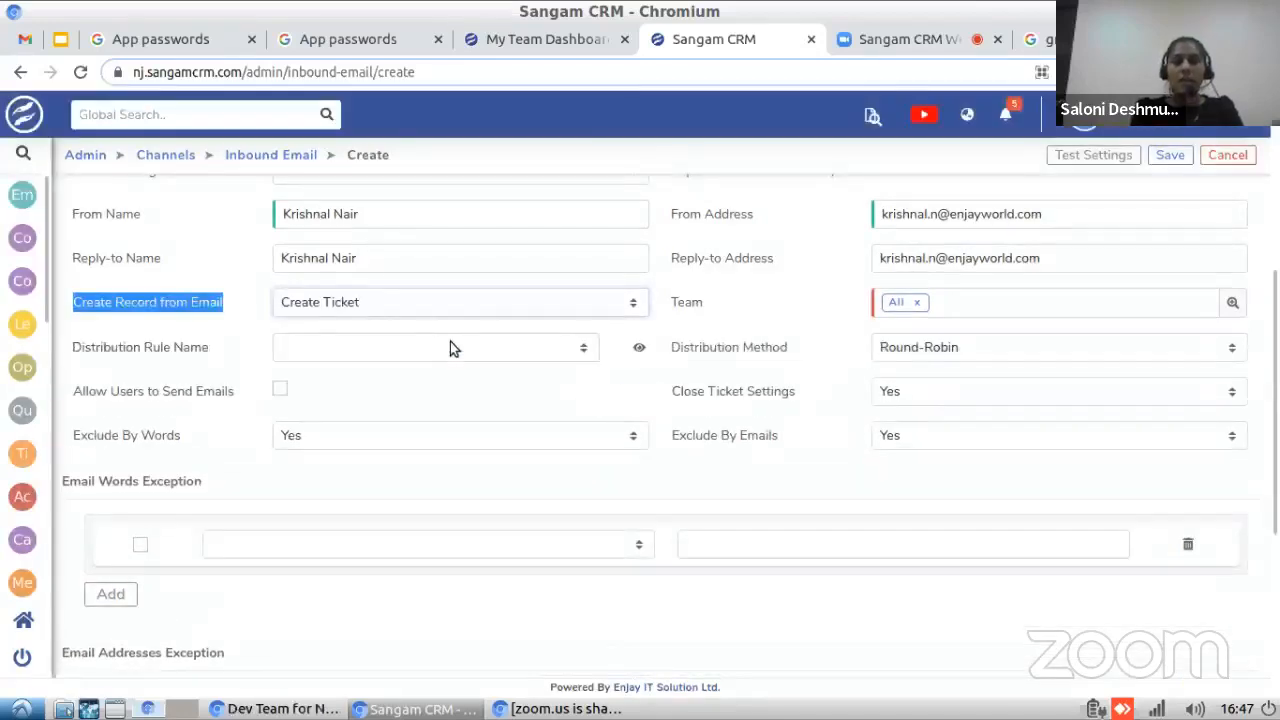
click(655, 380)
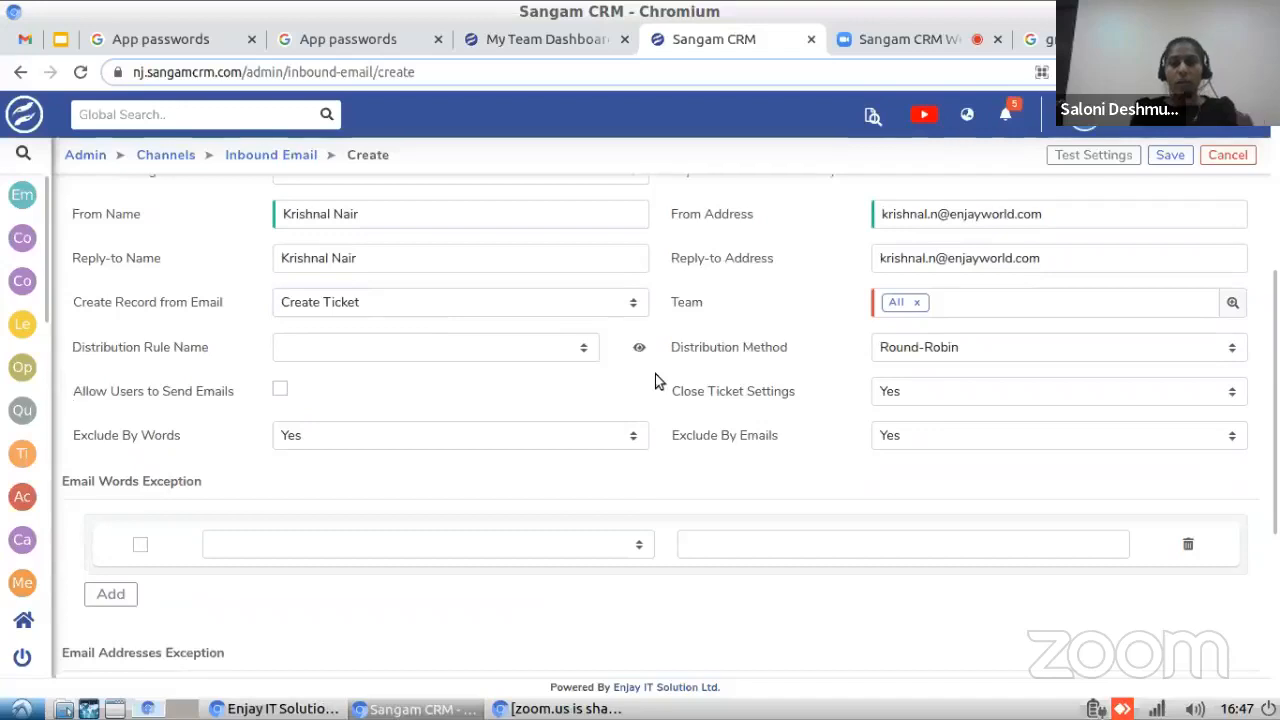
scroll(655, 380, down, 1)
drag(67, 304, 801, 303)
click(758, 305)
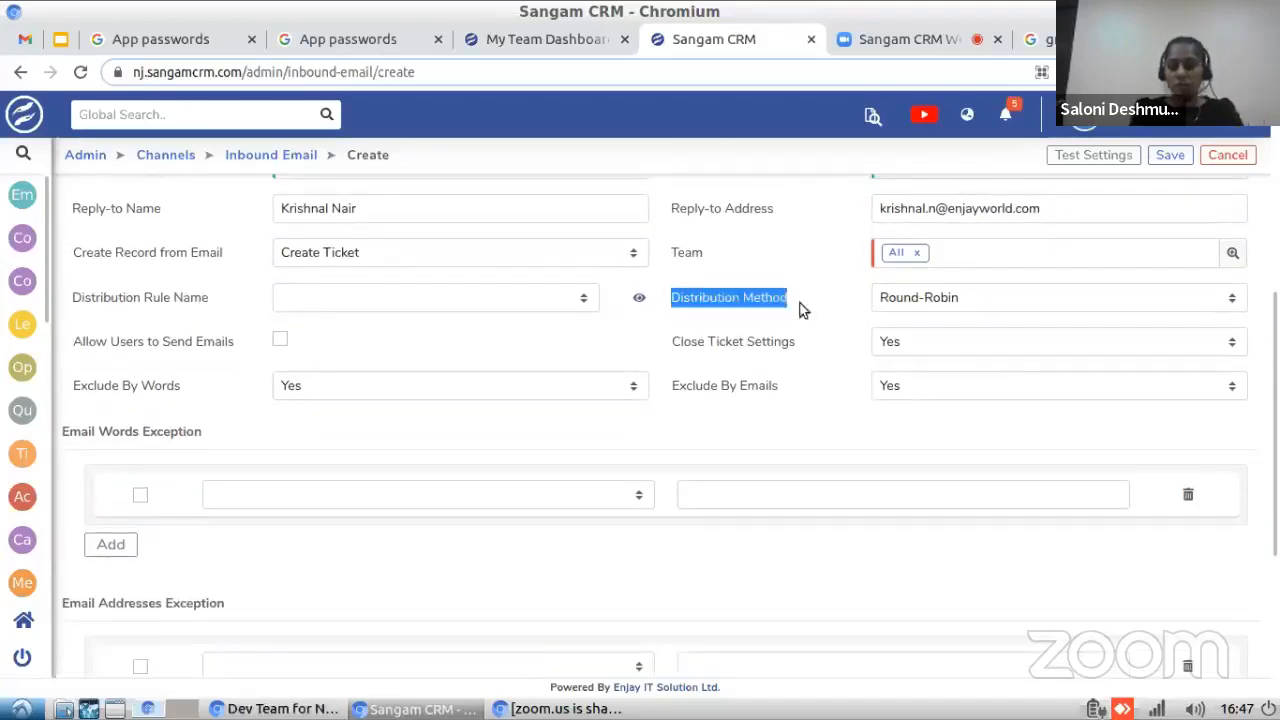
click(801, 303)
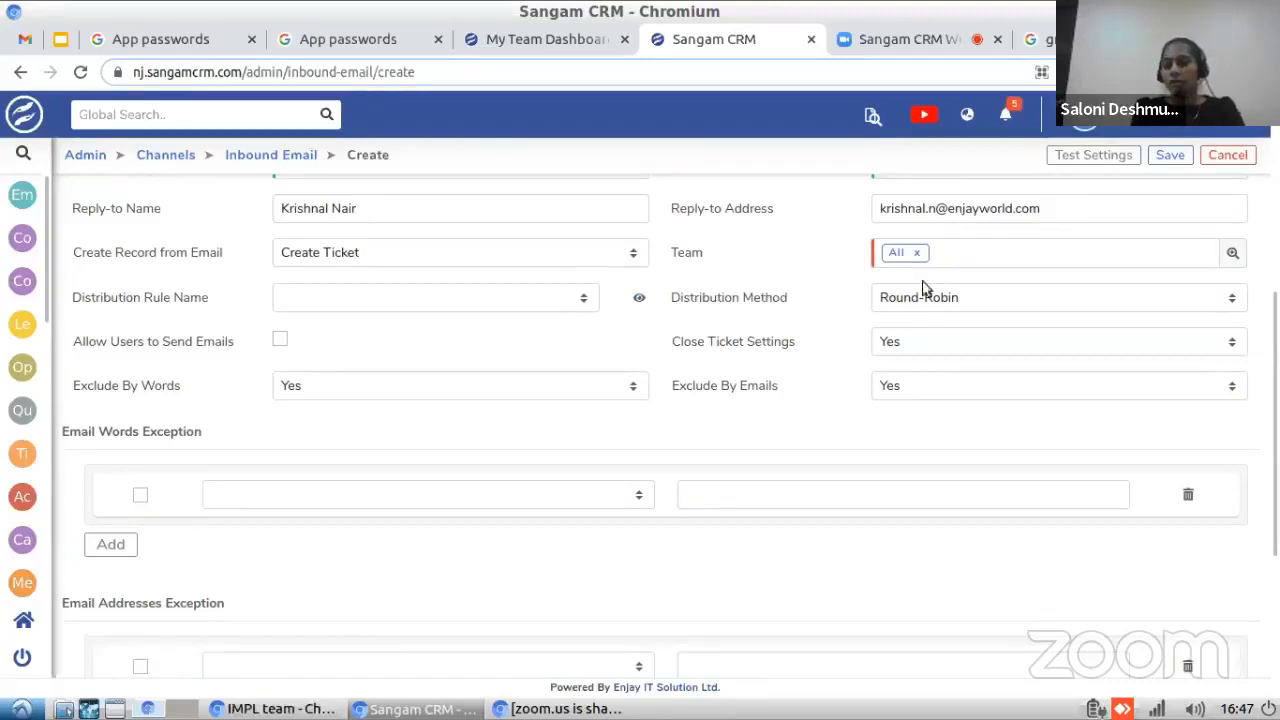
scroll(899, 317, up, 1)
drag(685, 353, 714, 360)
click(714, 361)
drag(674, 398, 803, 408)
click(803, 408)
click(963, 355)
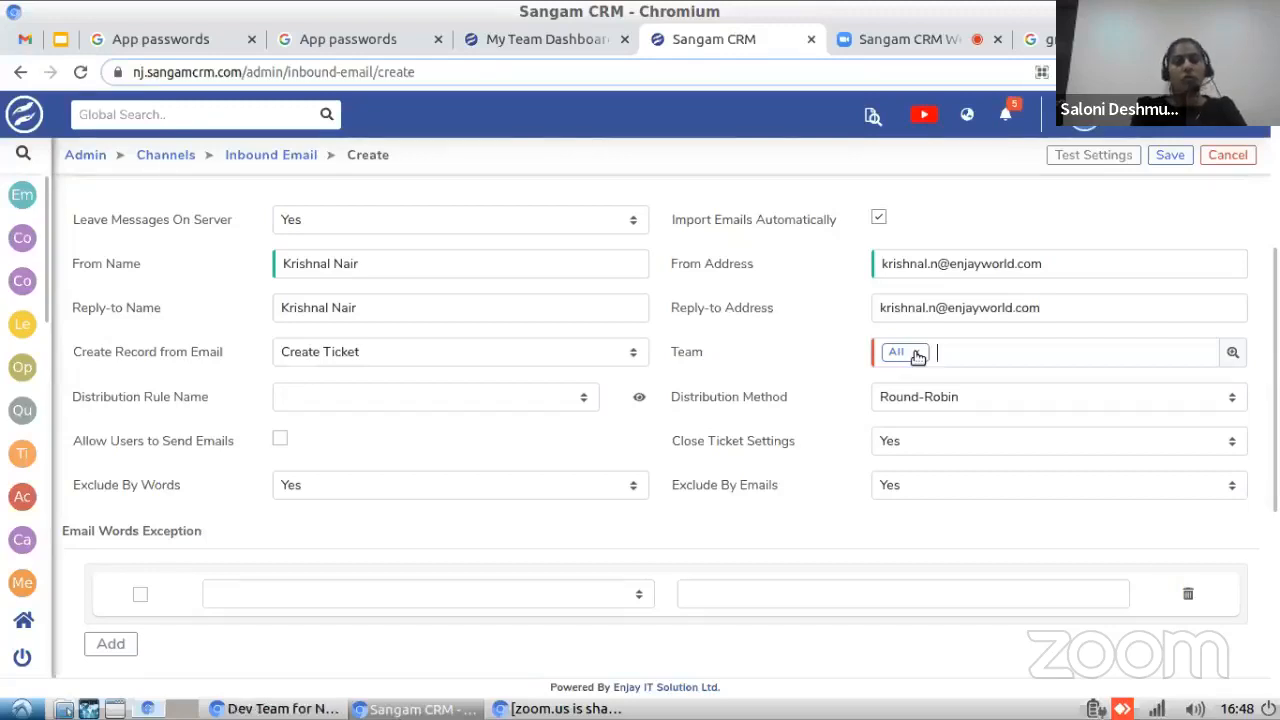
Replace the All team with the Inbound Email team in the Team field.
double_click(678, 352)
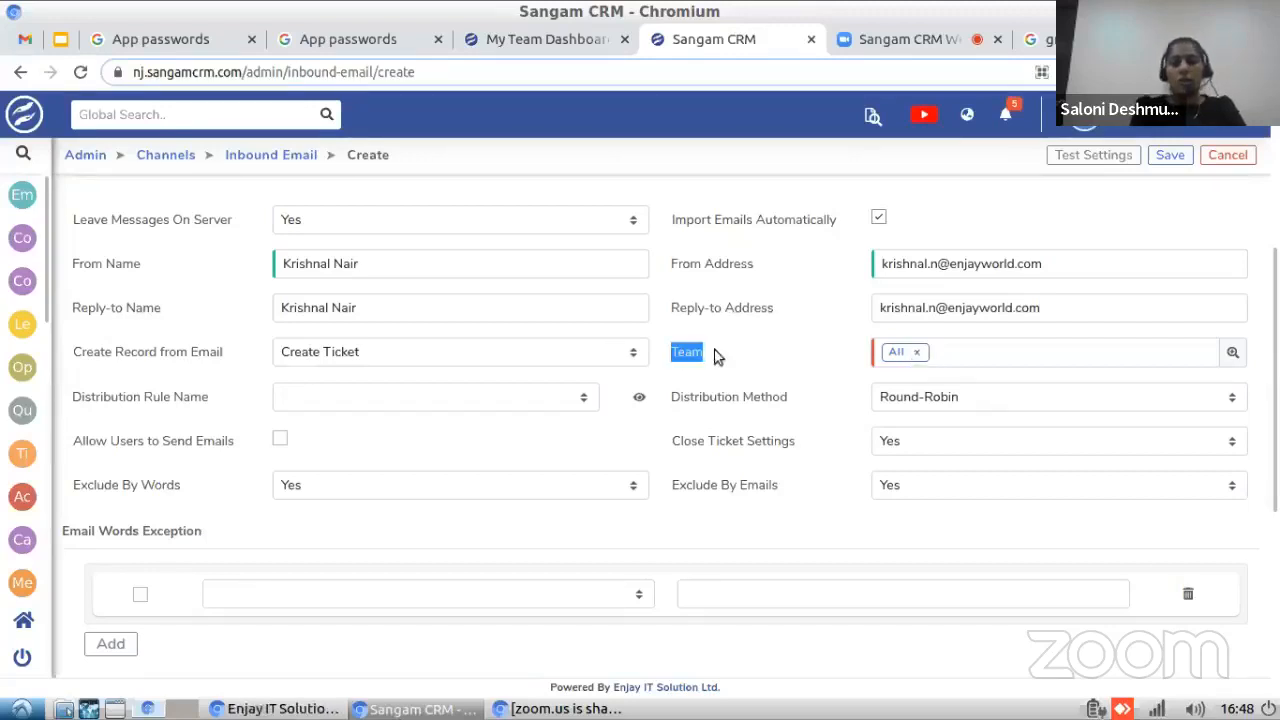
click(720, 355)
click(917, 355)
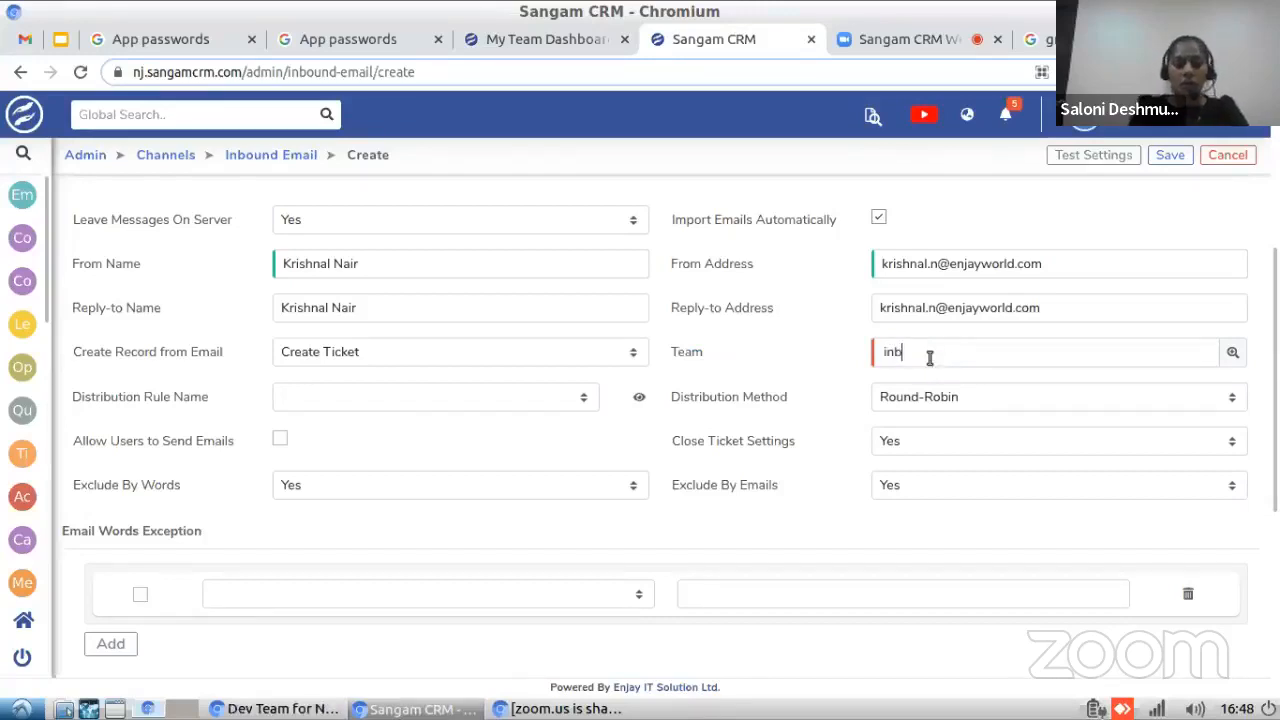
click(928, 382)
Open the Admin panel's team list in a new browser tab.
click(1084, 115)
right_click(1169, 186)
click(1143, 194)
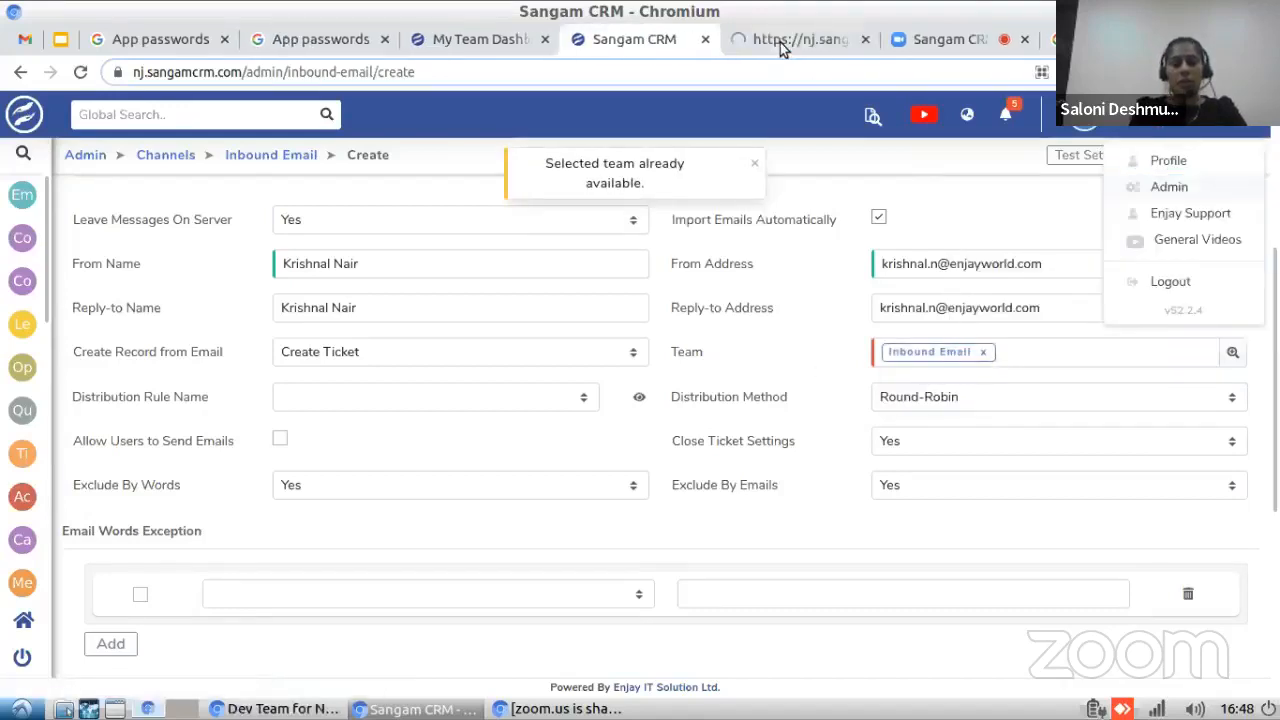
click(780, 42)
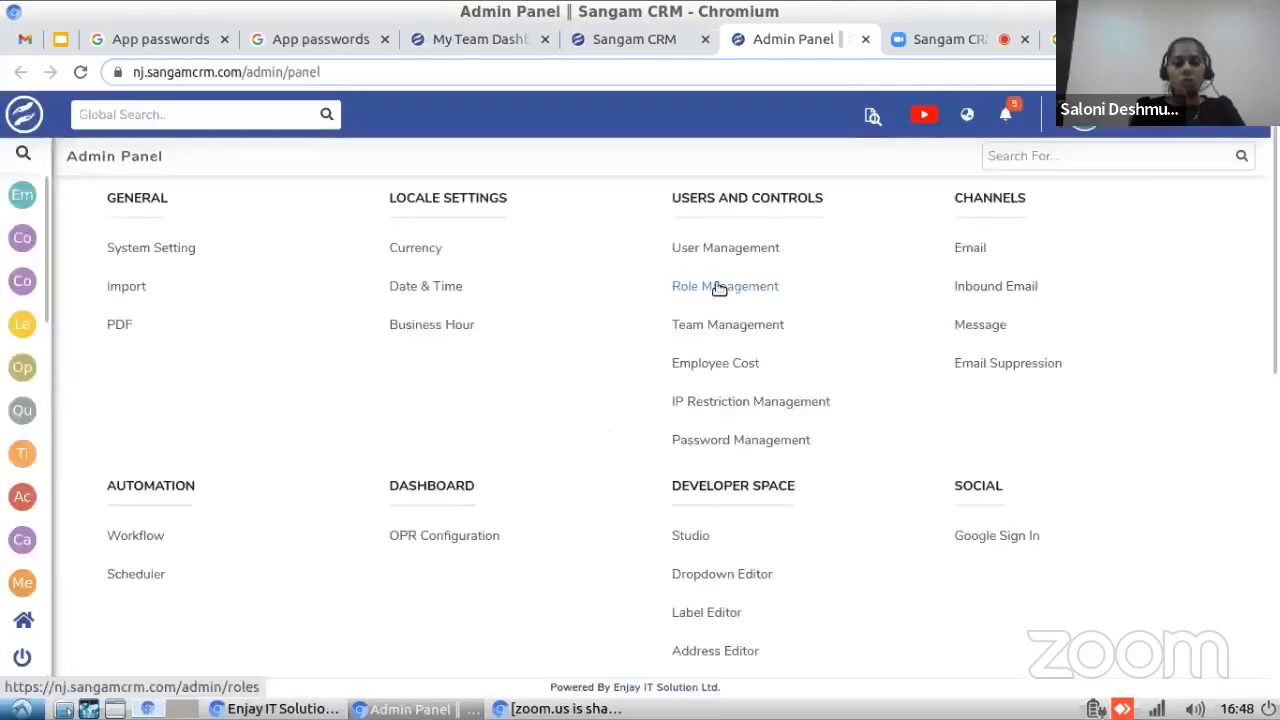
click(737, 330)
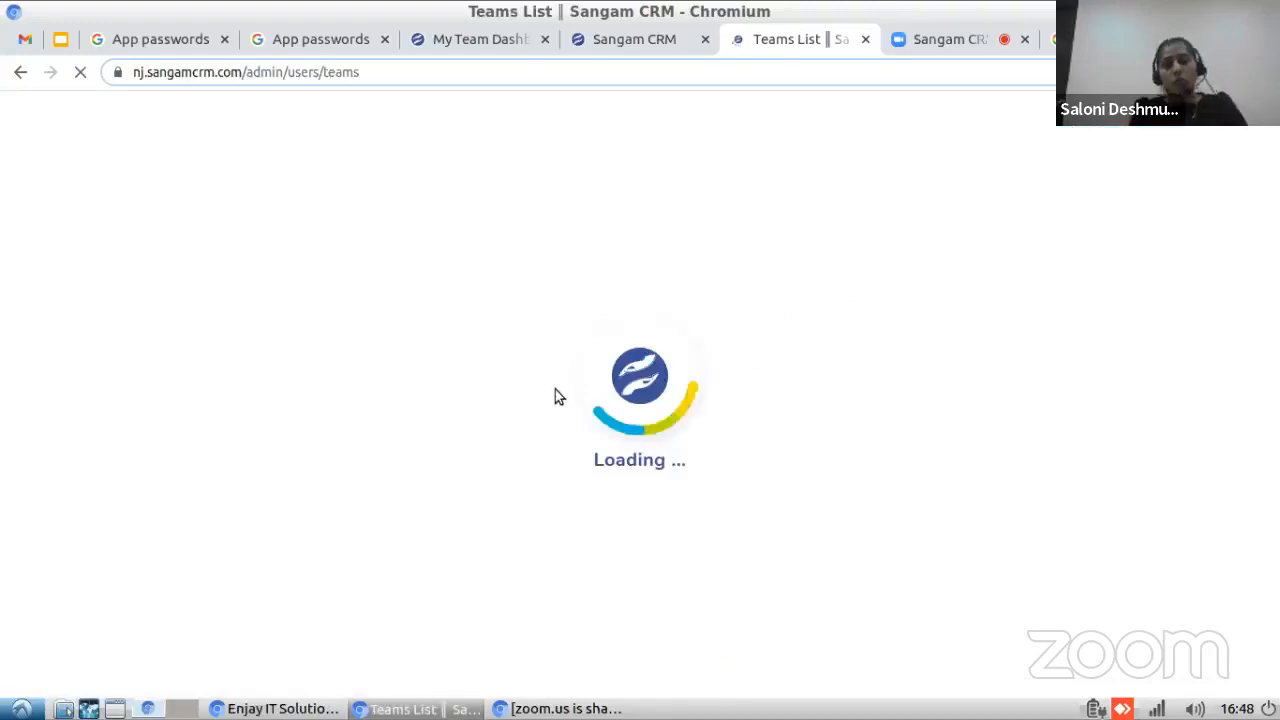
Find the Inbound Email team, review its two active members, then close the admin tabs.
key(ctrl+f)
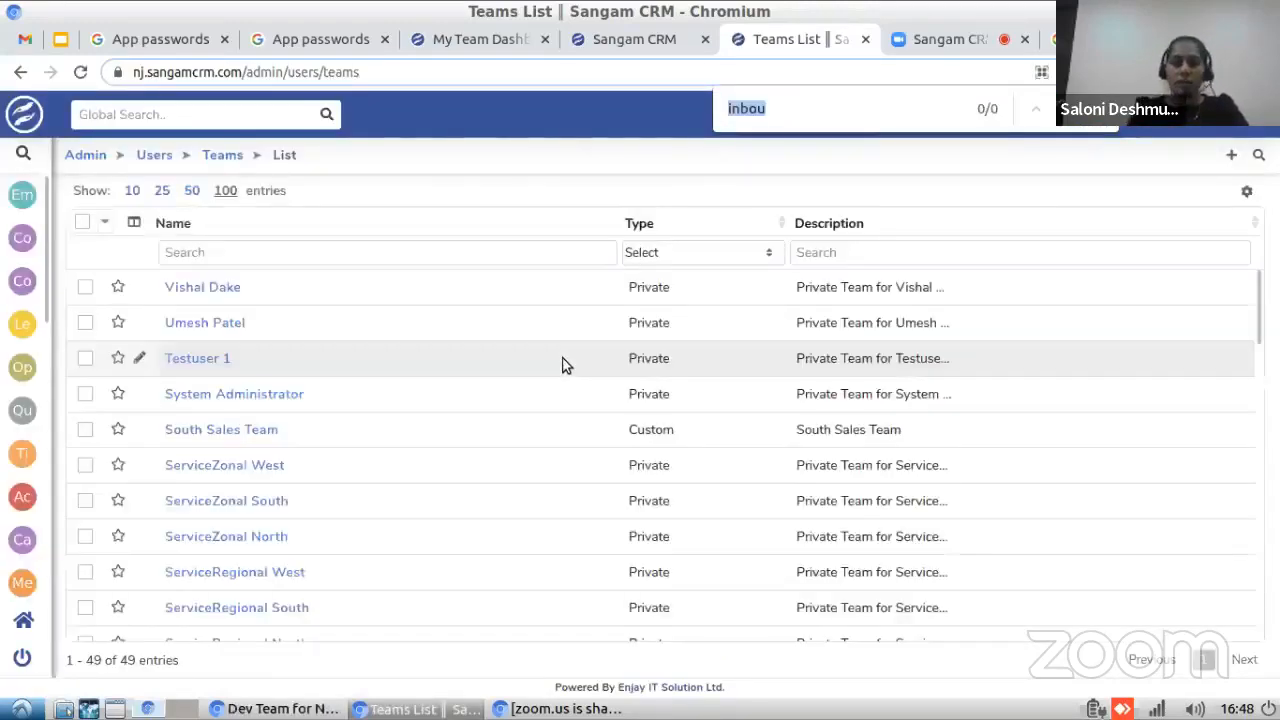
key(Return)
right_click(260, 513)
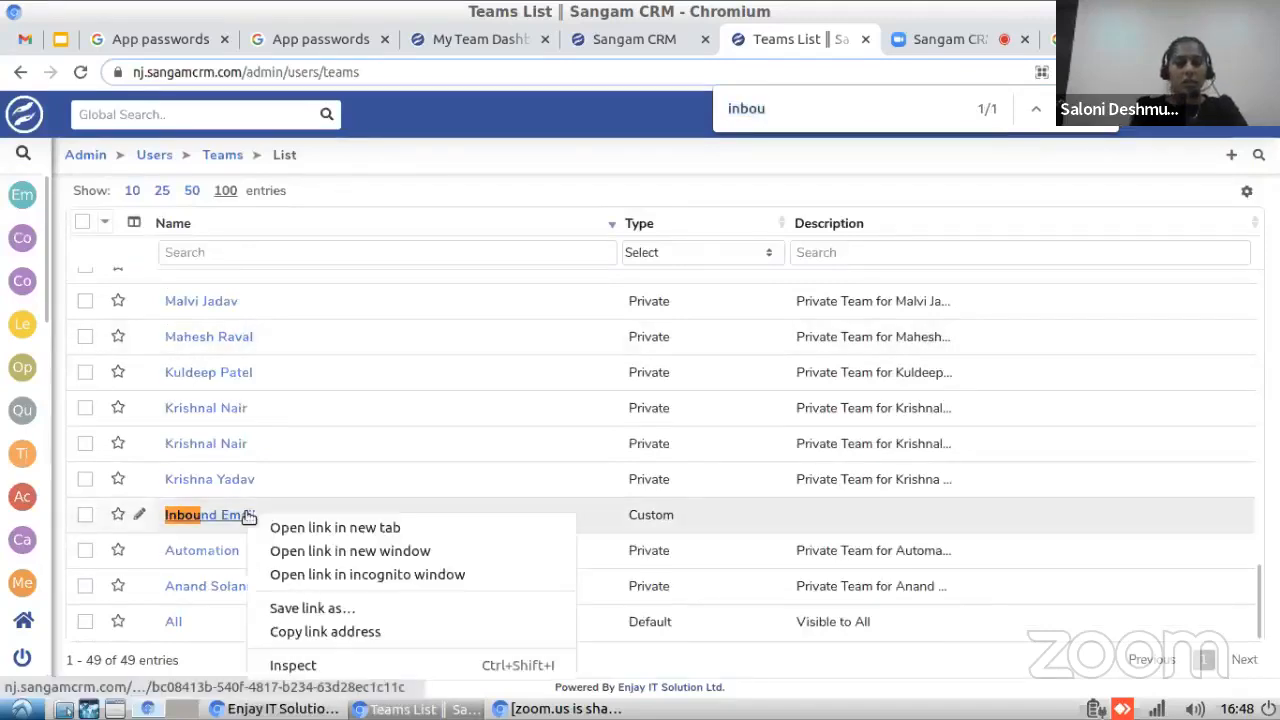
click(272, 526)
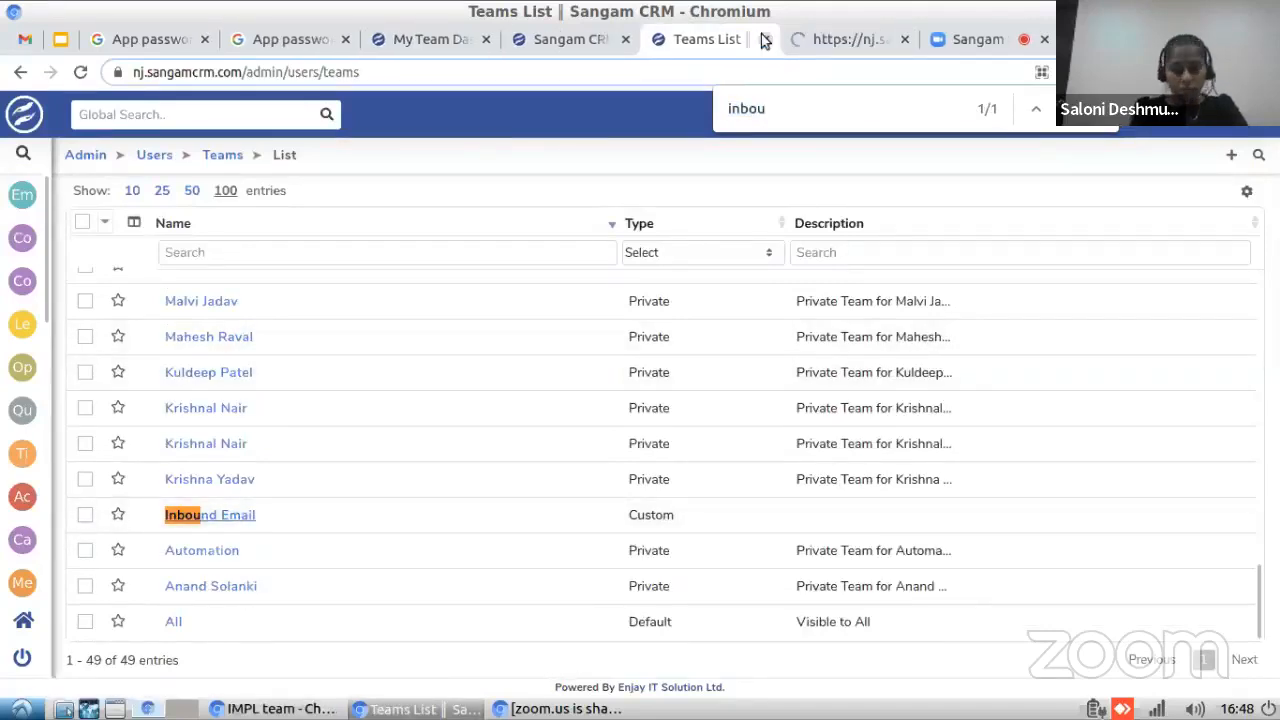
click(765, 39)
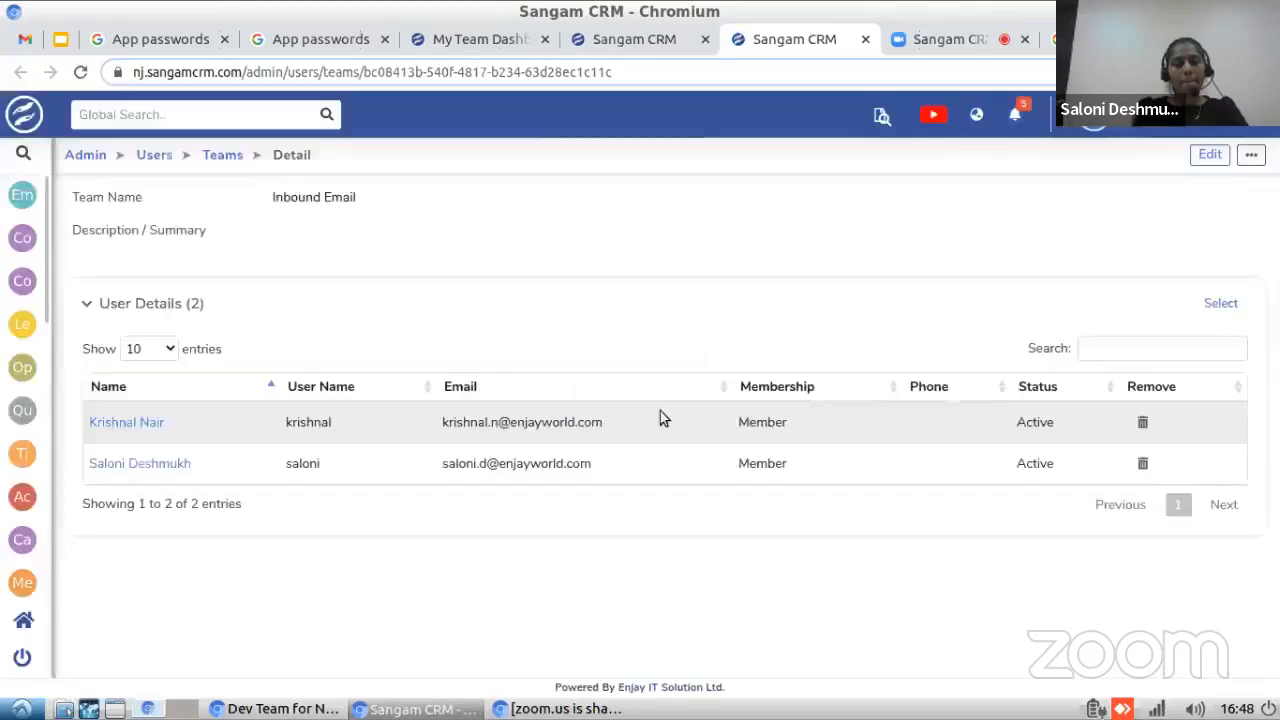
drag(89, 421, 220, 482)
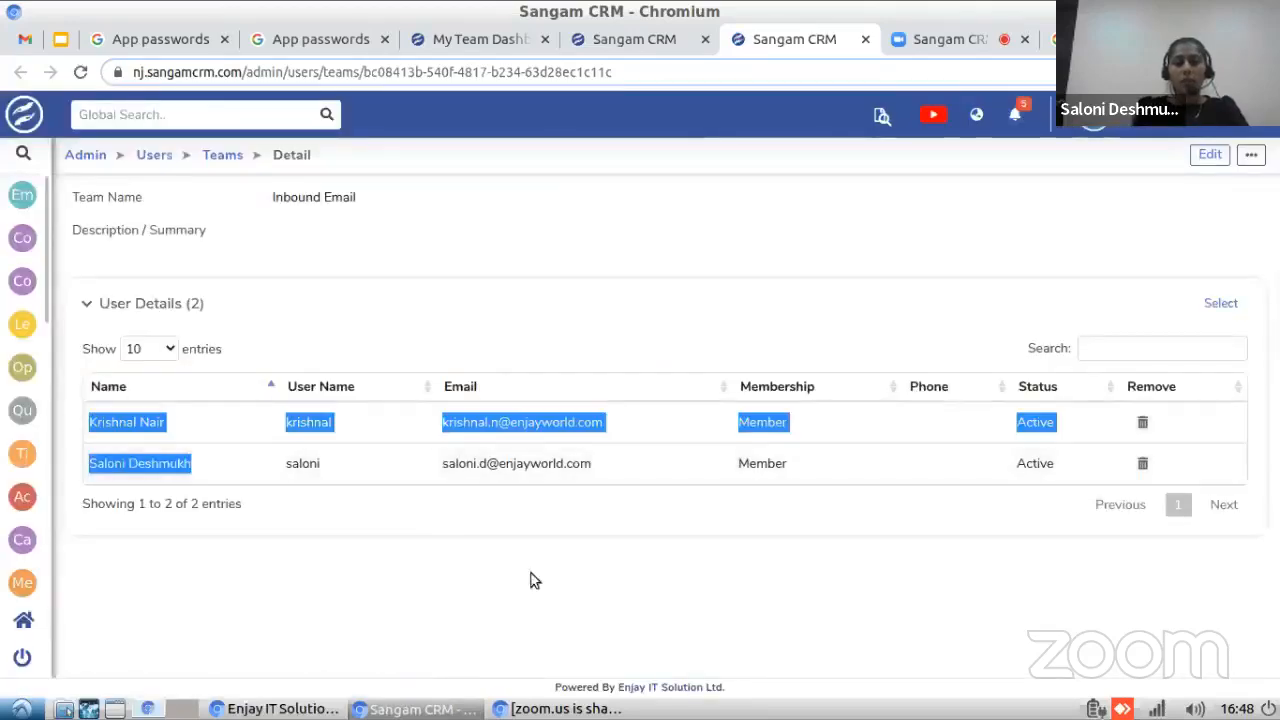
click(866, 39)
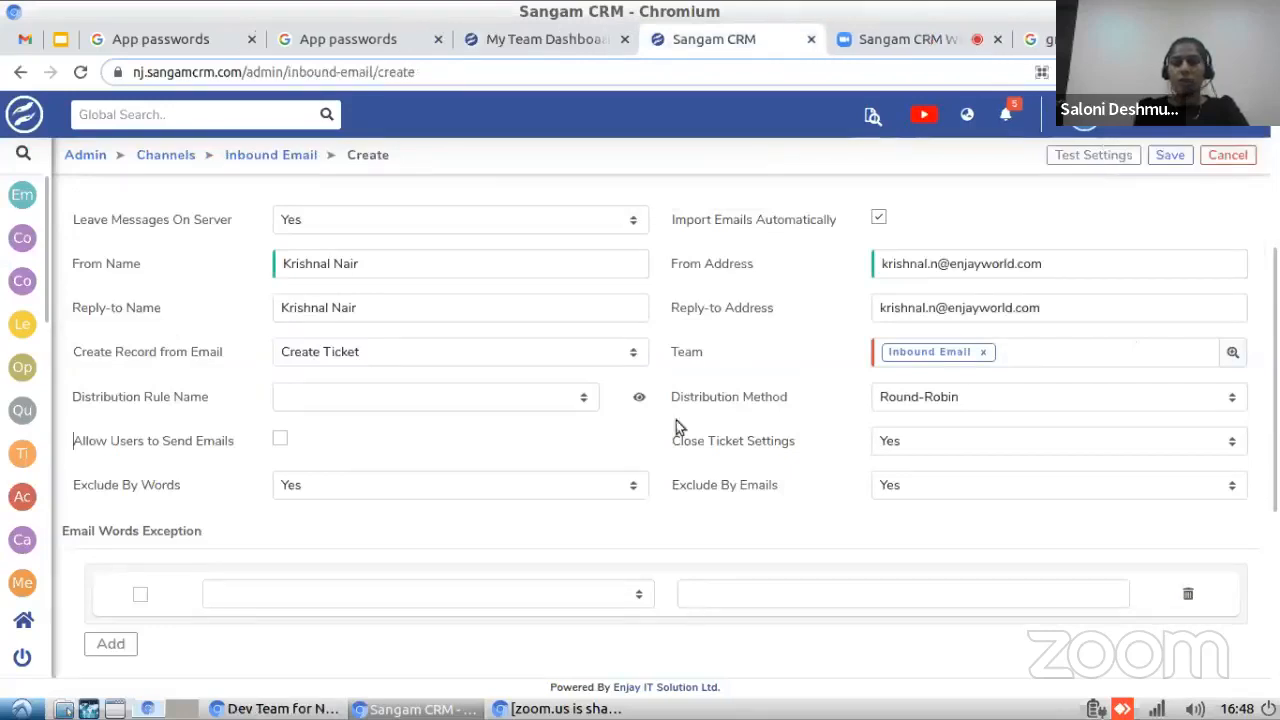
Keep Round-Robin as the Distribution Method after reviewing the available options.
drag(676, 397, 837, 403)
click(835, 408)
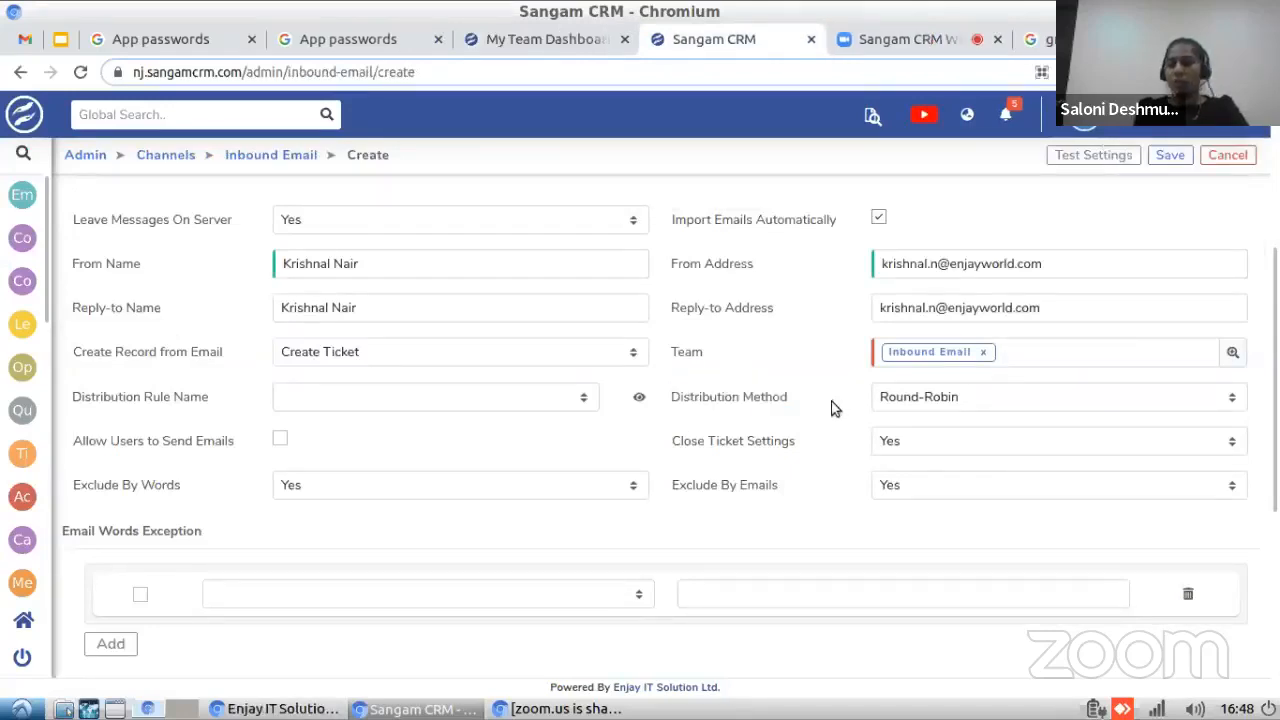
click(978, 404)
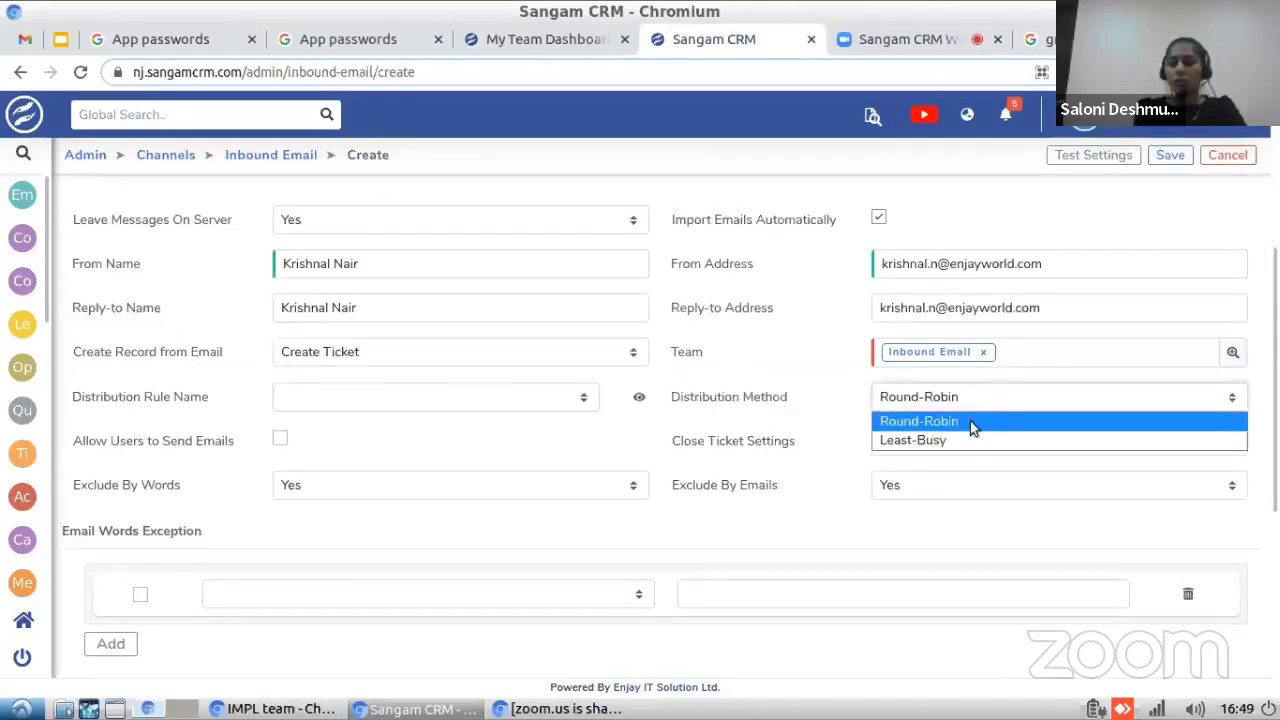
click(799, 420)
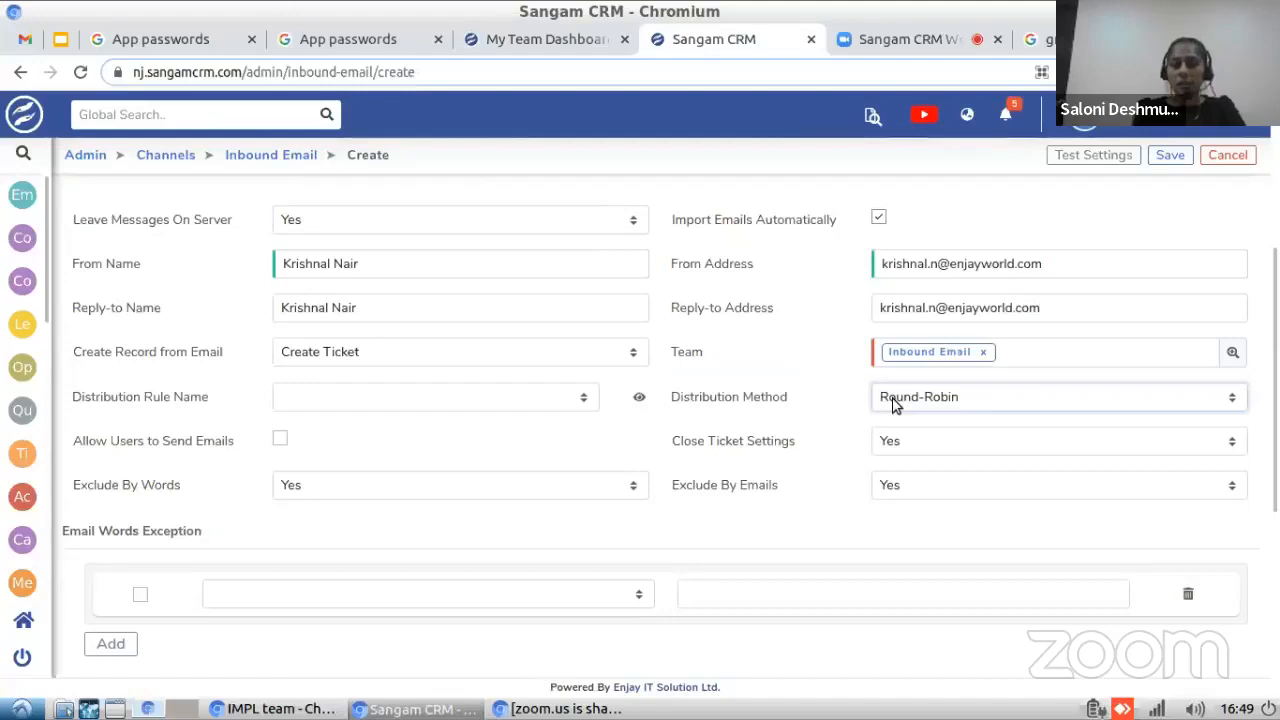
click(842, 408)
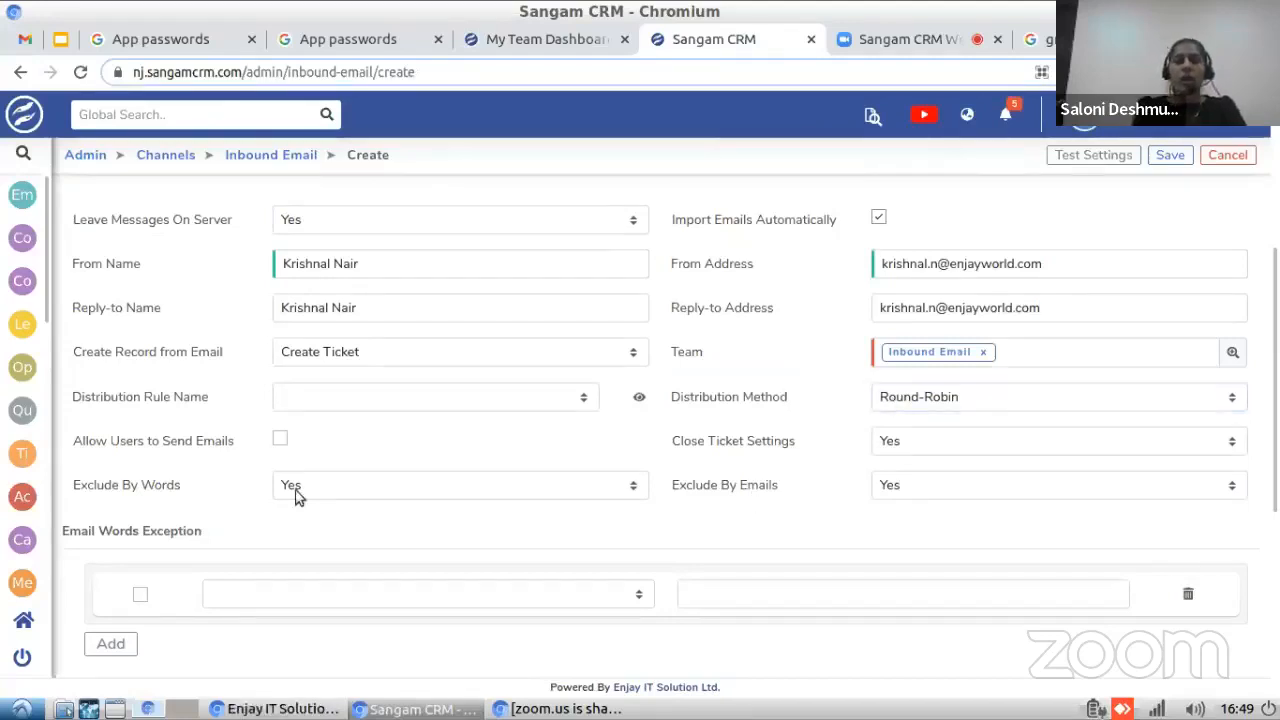
Point out the distribution rule name, Allow Users to Send Emails, and reply-to settings.
drag(73, 397, 215, 398)
click(227, 399)
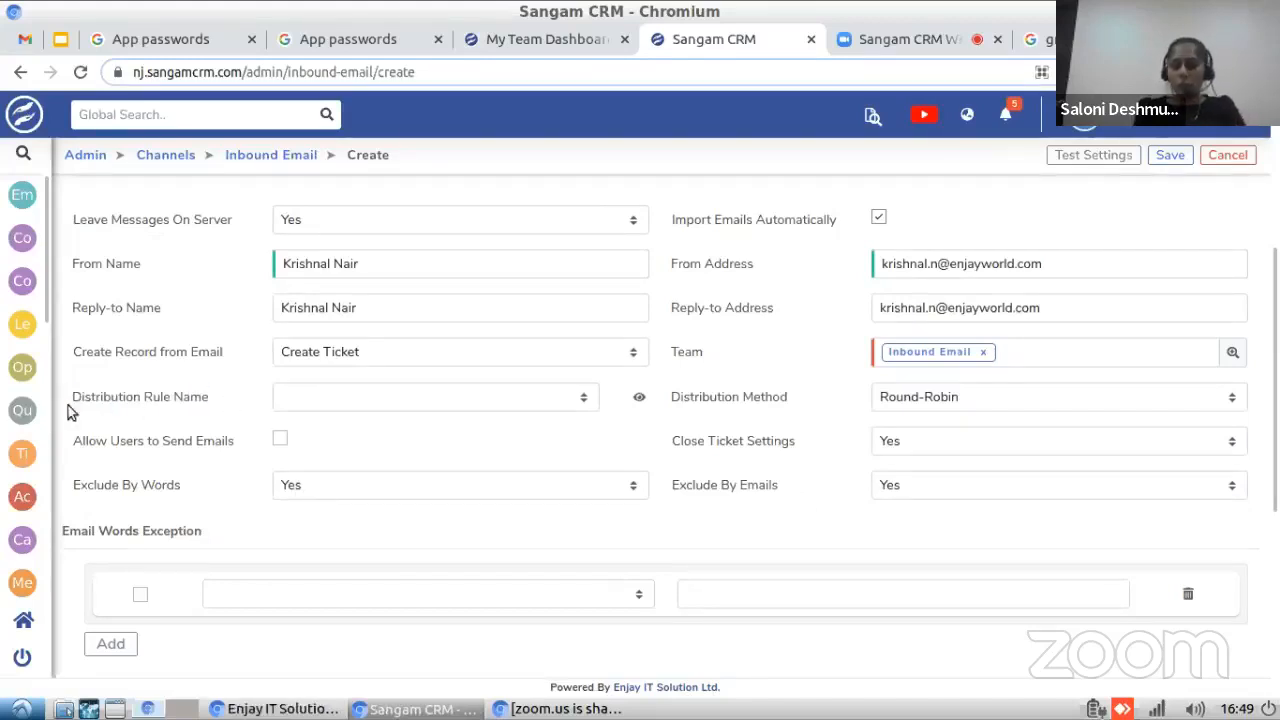
drag(72, 399, 220, 405)
click(231, 403)
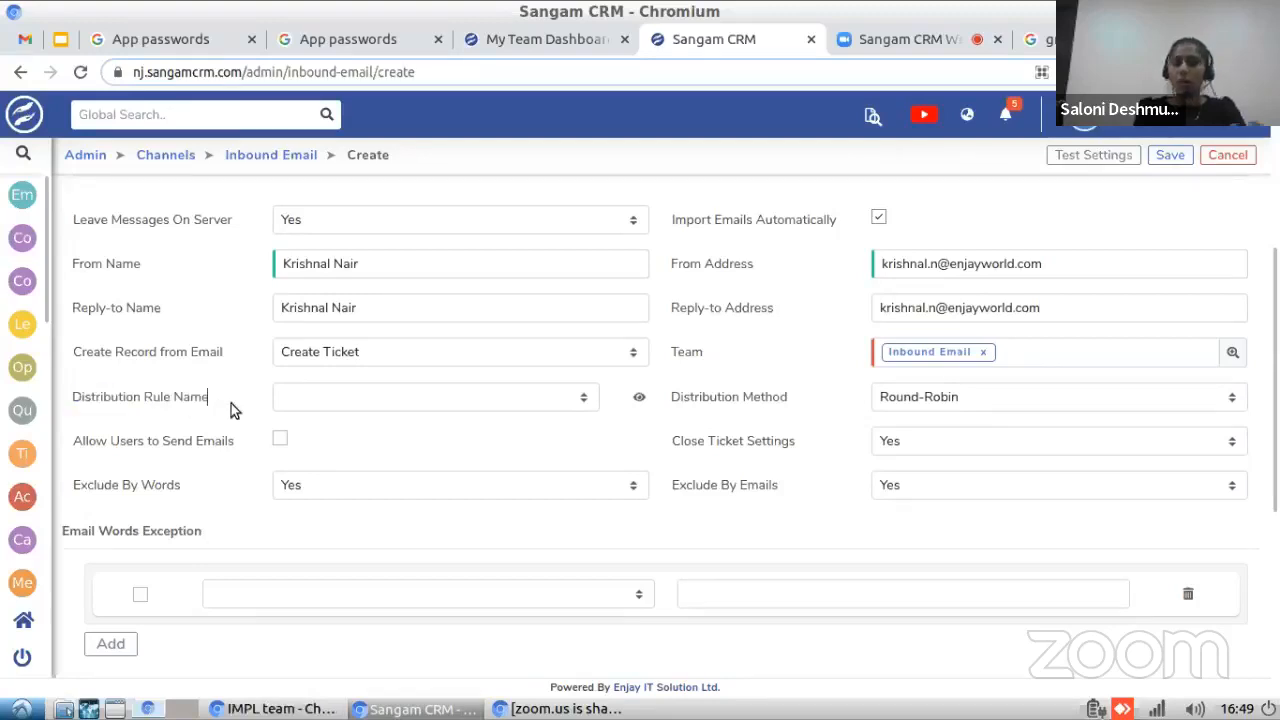
drag(75, 447, 217, 443)
click(240, 446)
drag(73, 312, 166, 307)
drag(672, 310, 770, 318)
click(785, 318)
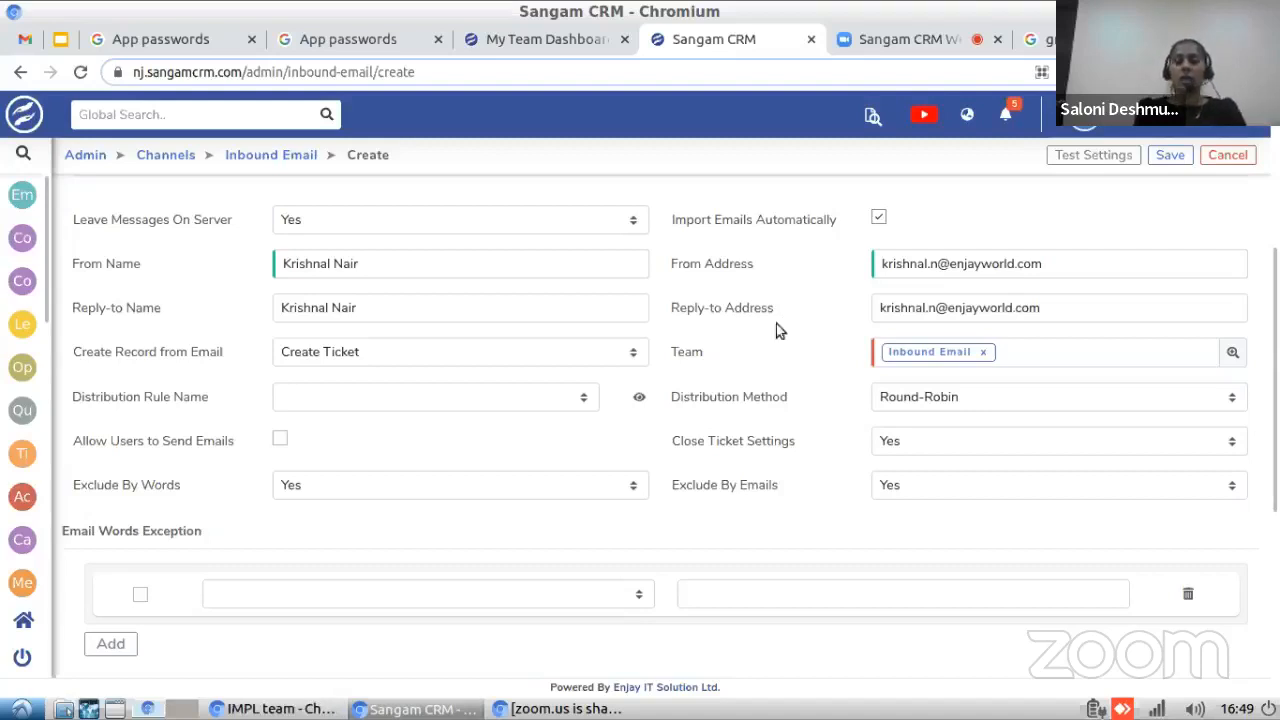
Enable Allow Users to Send Emails and pick three users as allowed senders.
click(280, 441)
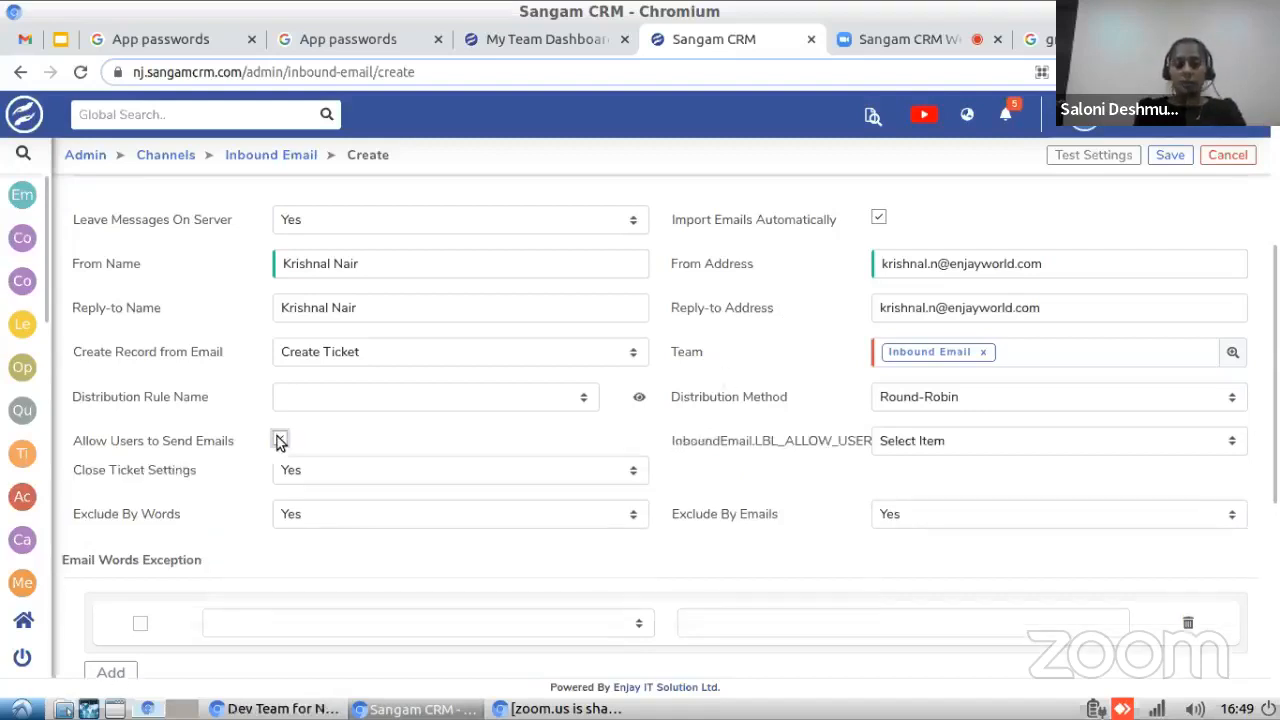
click(968, 452)
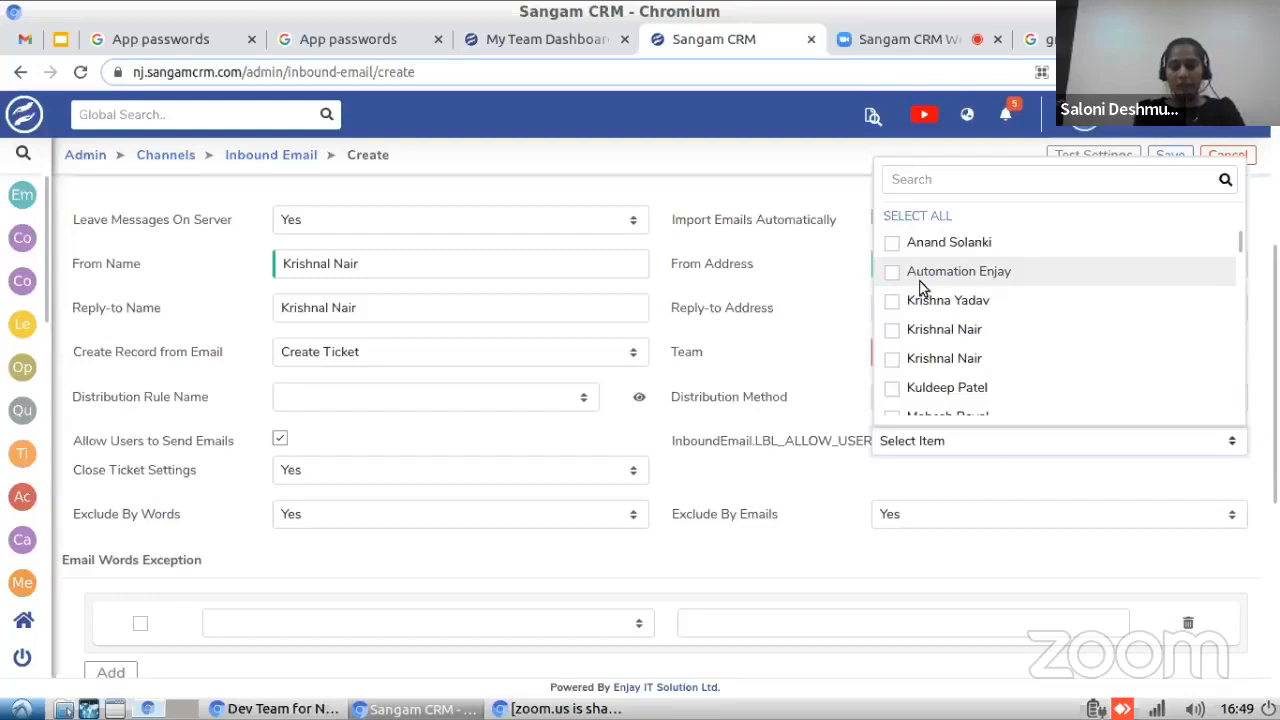
click(891, 331)
scroll(897, 346, down, 1)
scroll(895, 345, down, 2)
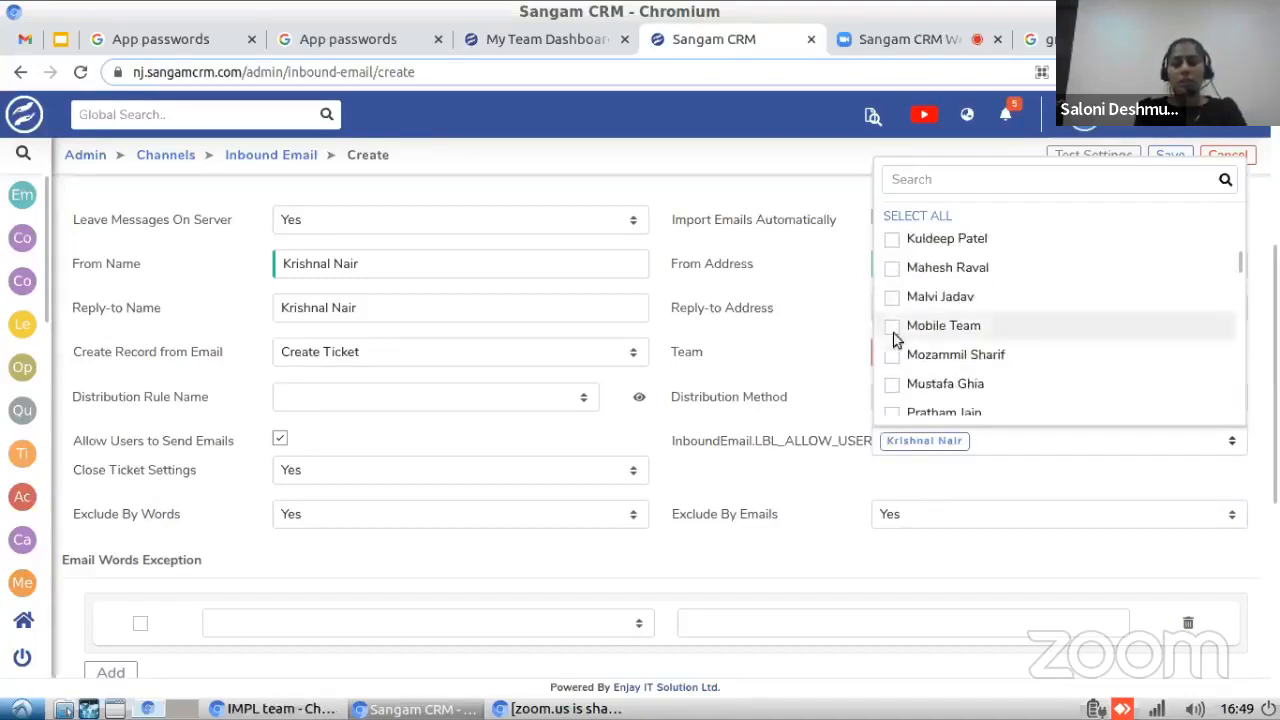
click(891, 297)
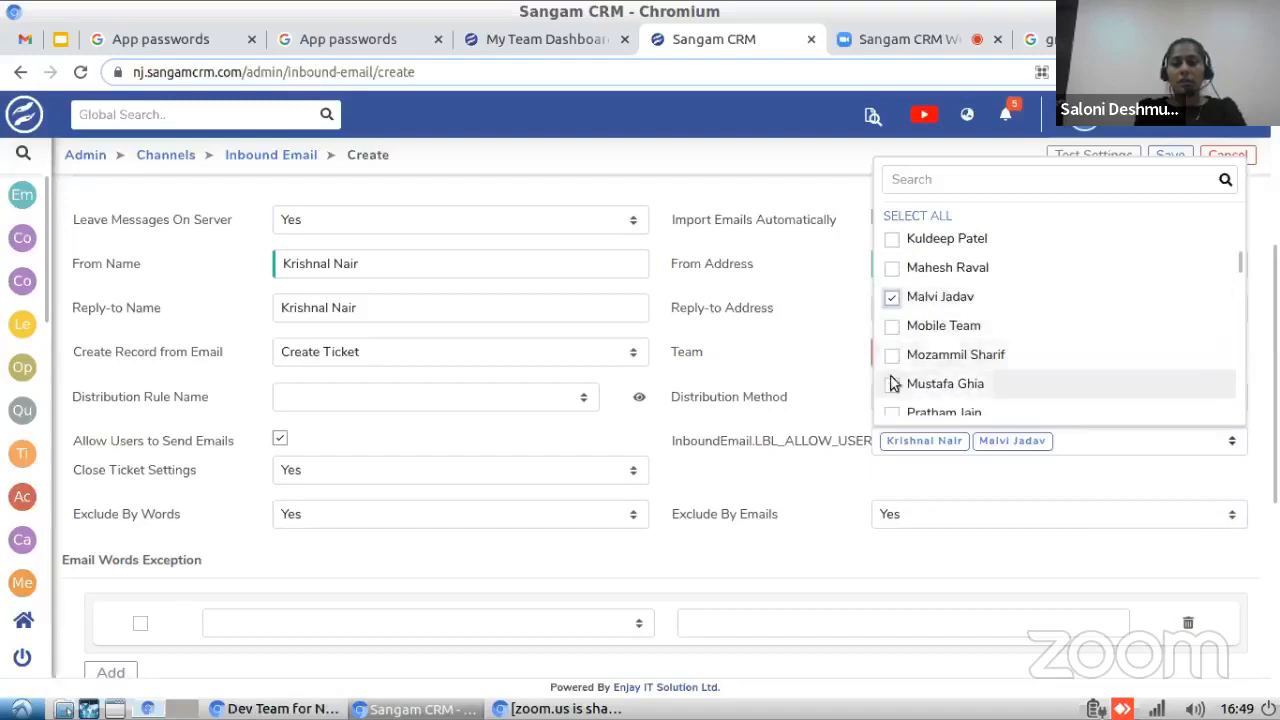
scroll(894, 383, down, 3)
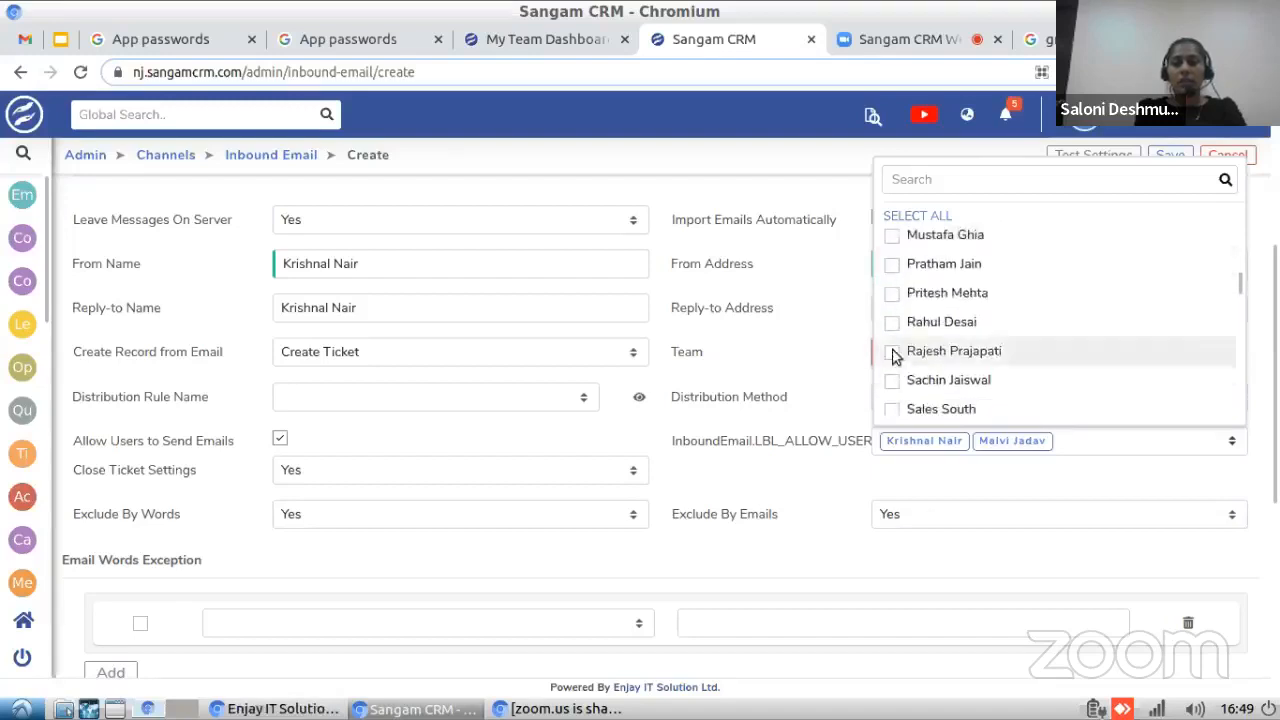
click(898, 240)
click(792, 431)
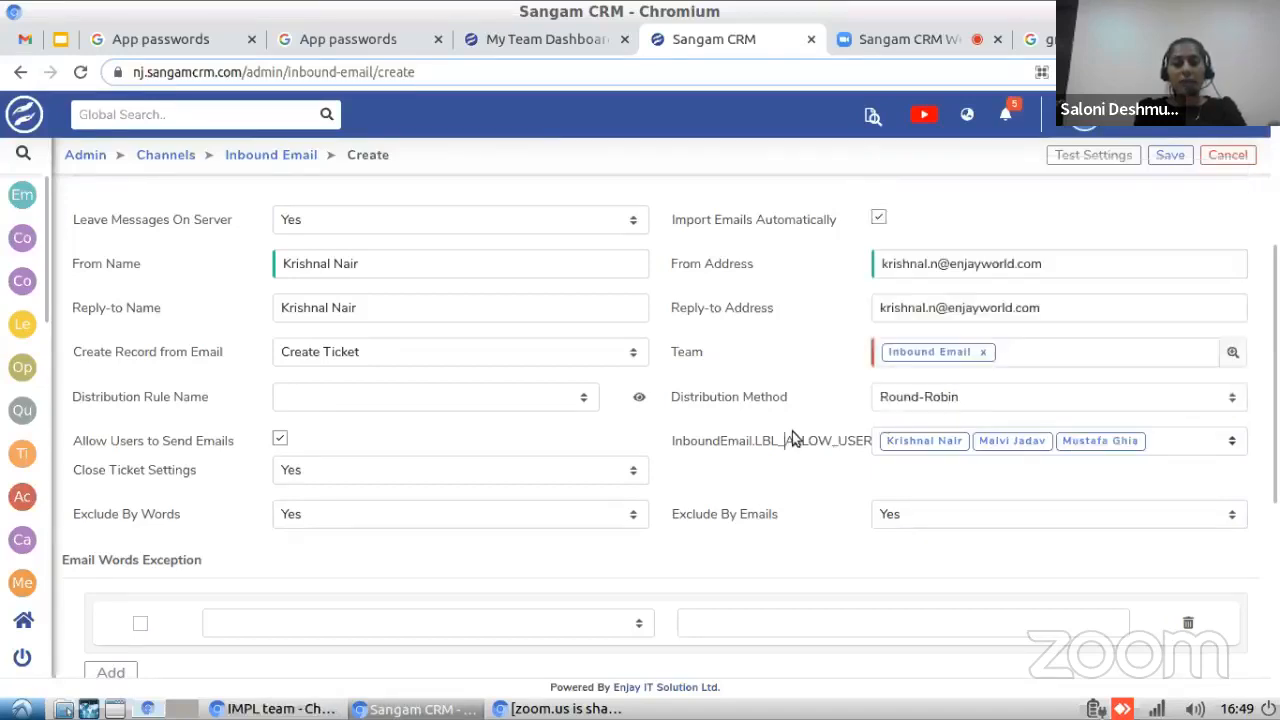
scroll(792, 431, down, 1)
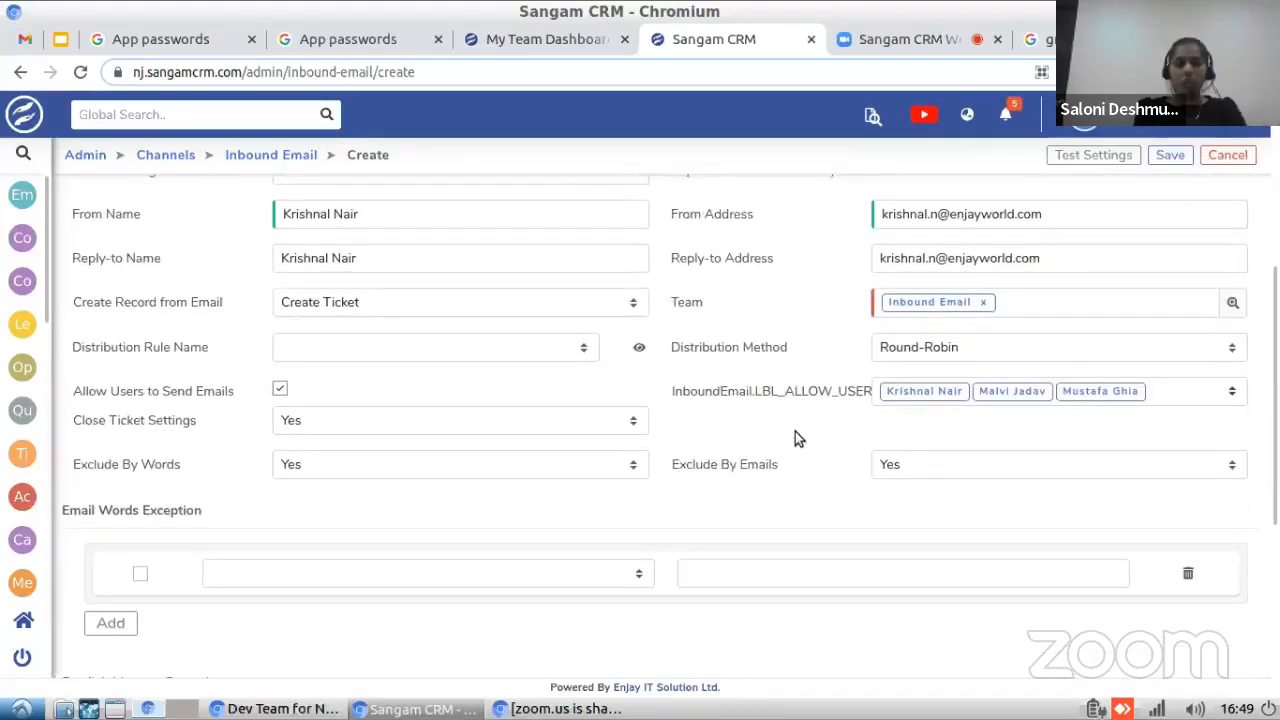
drag(78, 420, 826, 468)
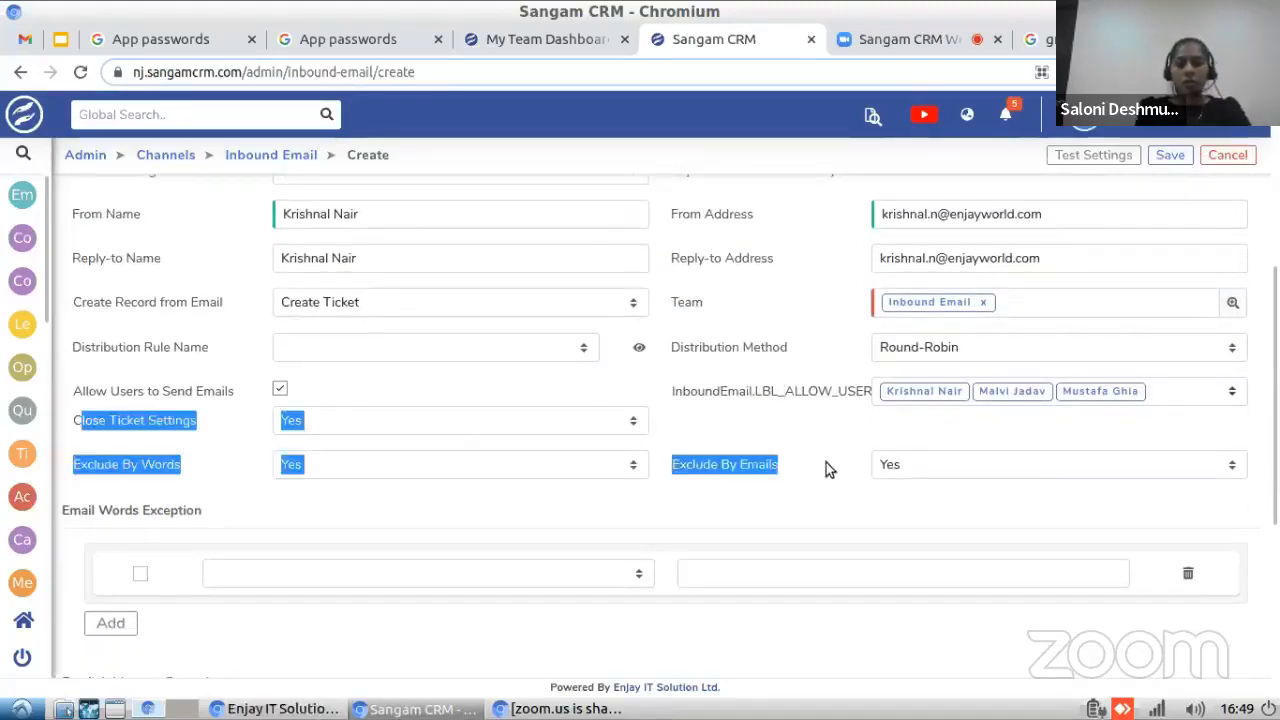
click(183, 440)
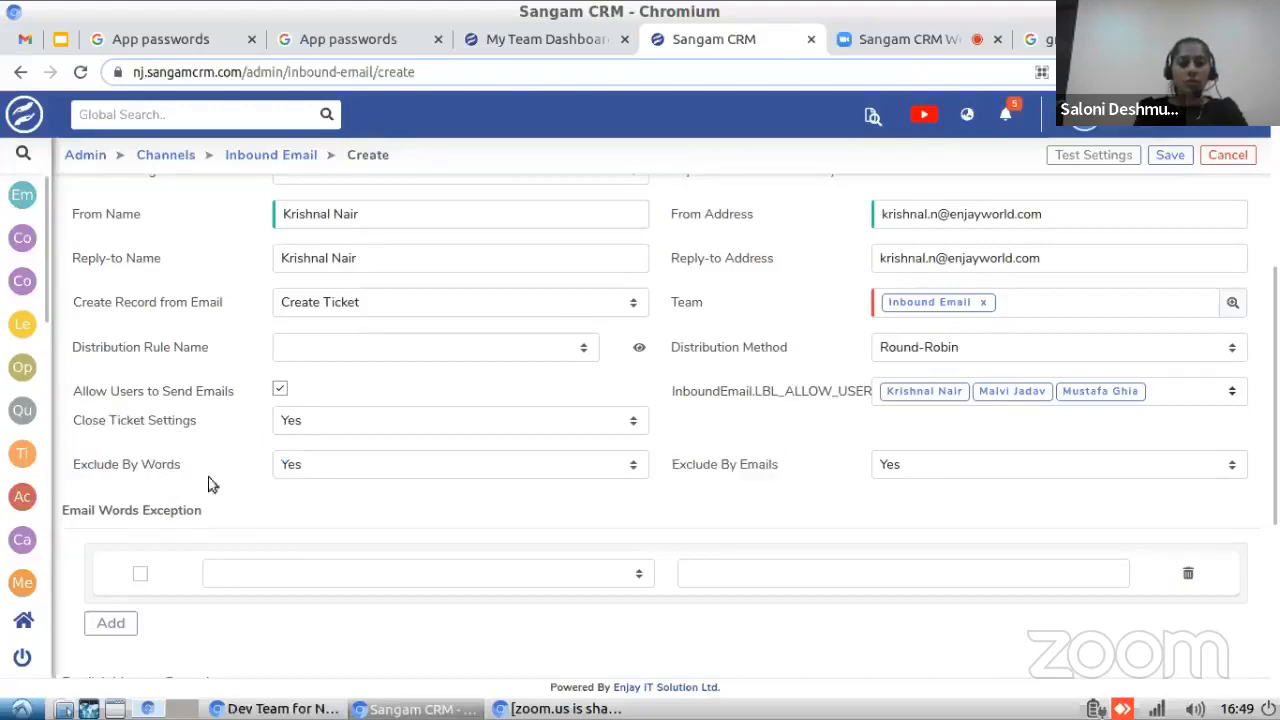
drag(657, 462, 793, 460)
click(793, 460)
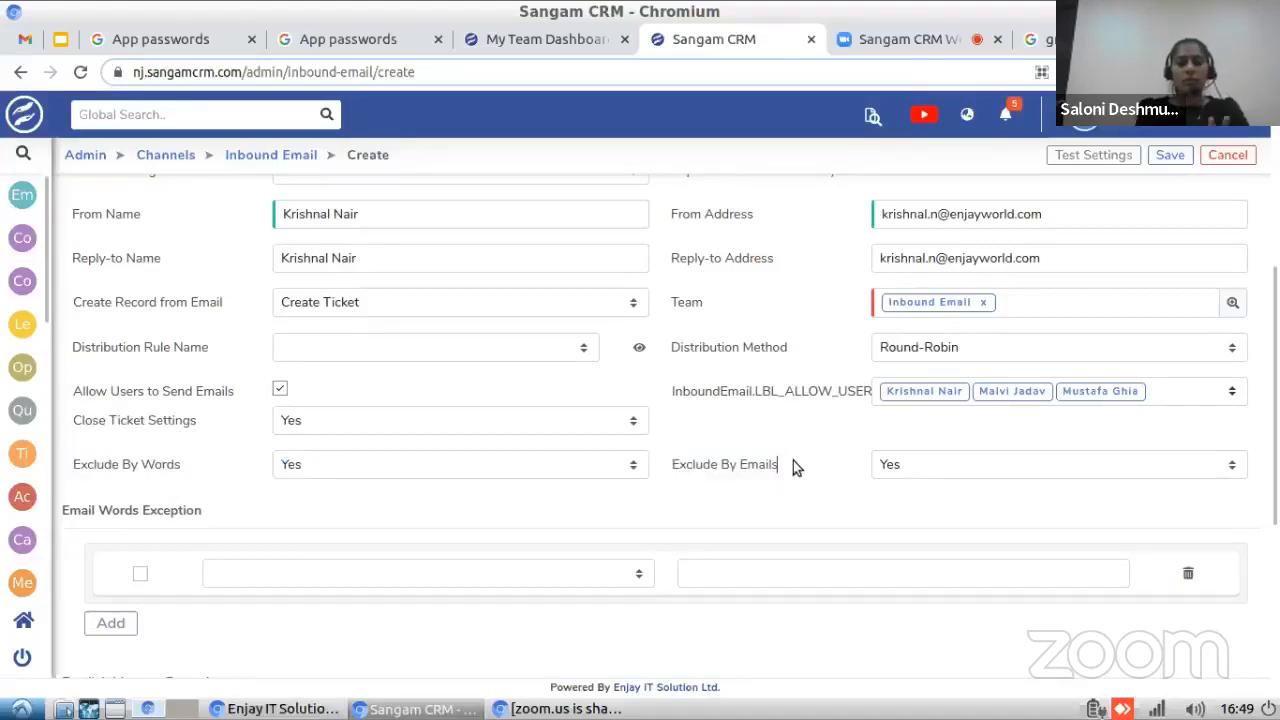
click(366, 416)
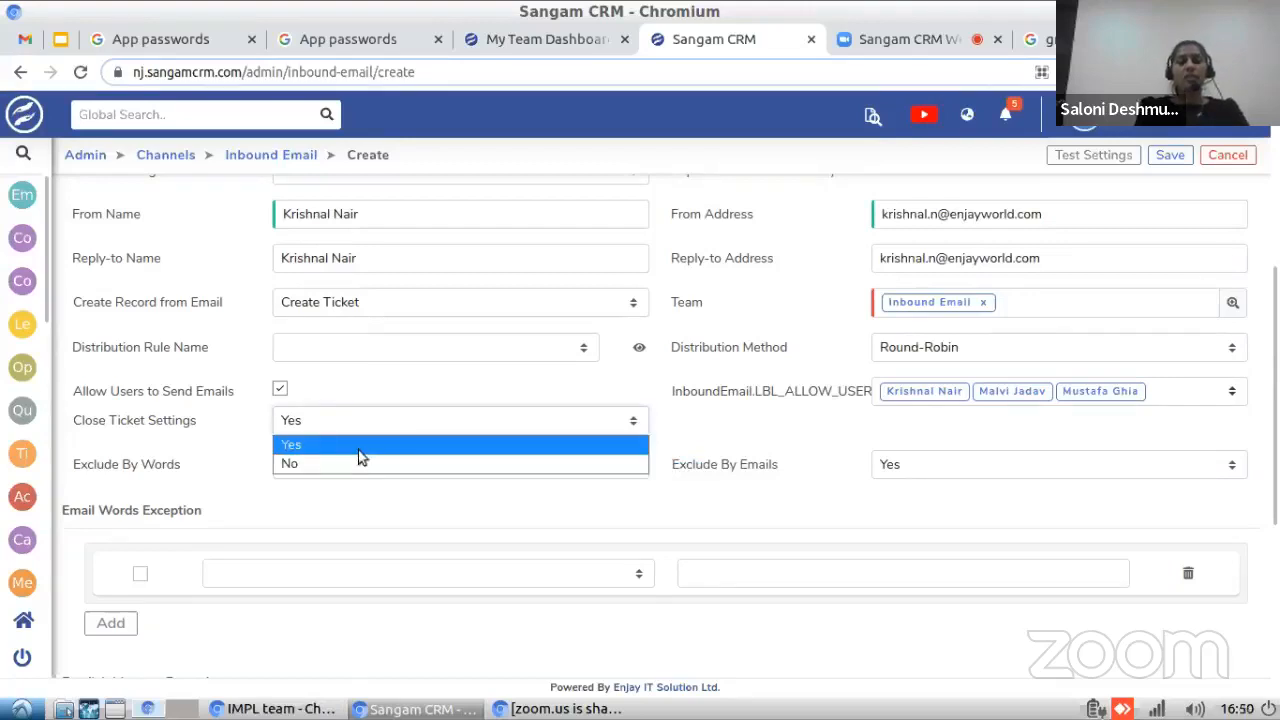
click(361, 455)
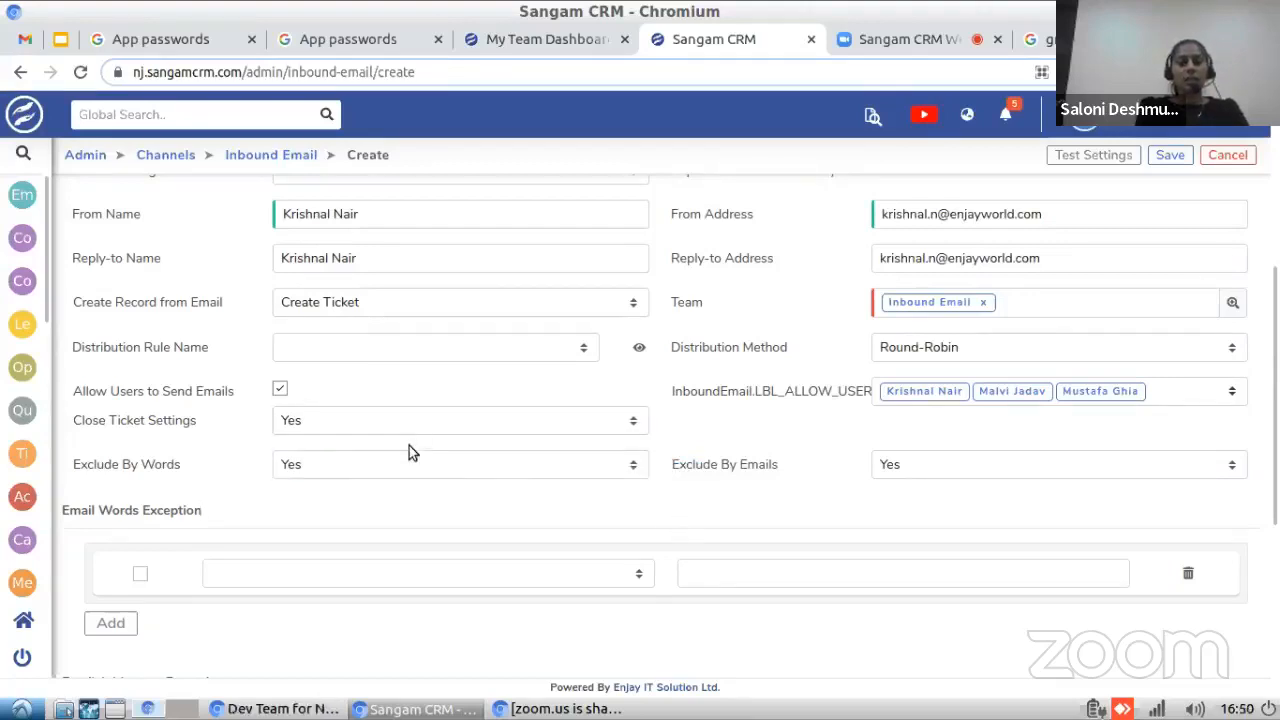
scroll(409, 460, down, 4)
scroll(412, 478, up, 4)
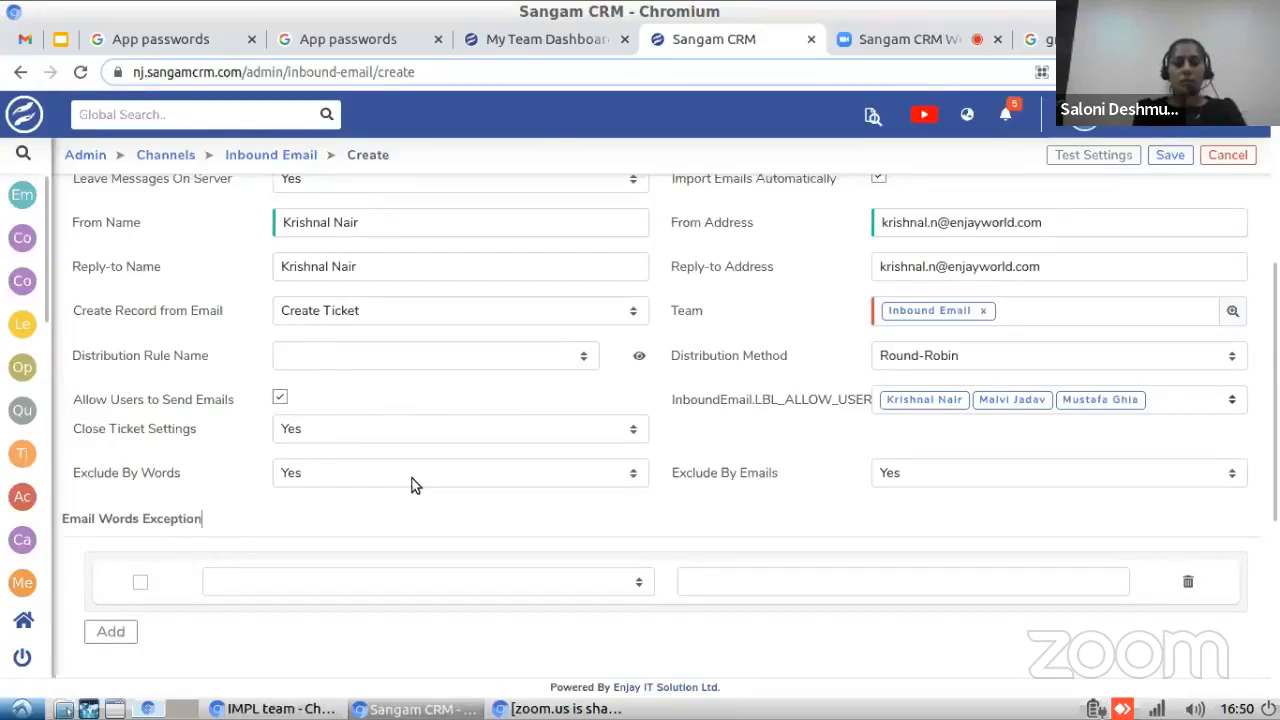
Activate a close-ticket rule for Closed tickets with a close time of 2 Days.
scroll(412, 478, down, 4)
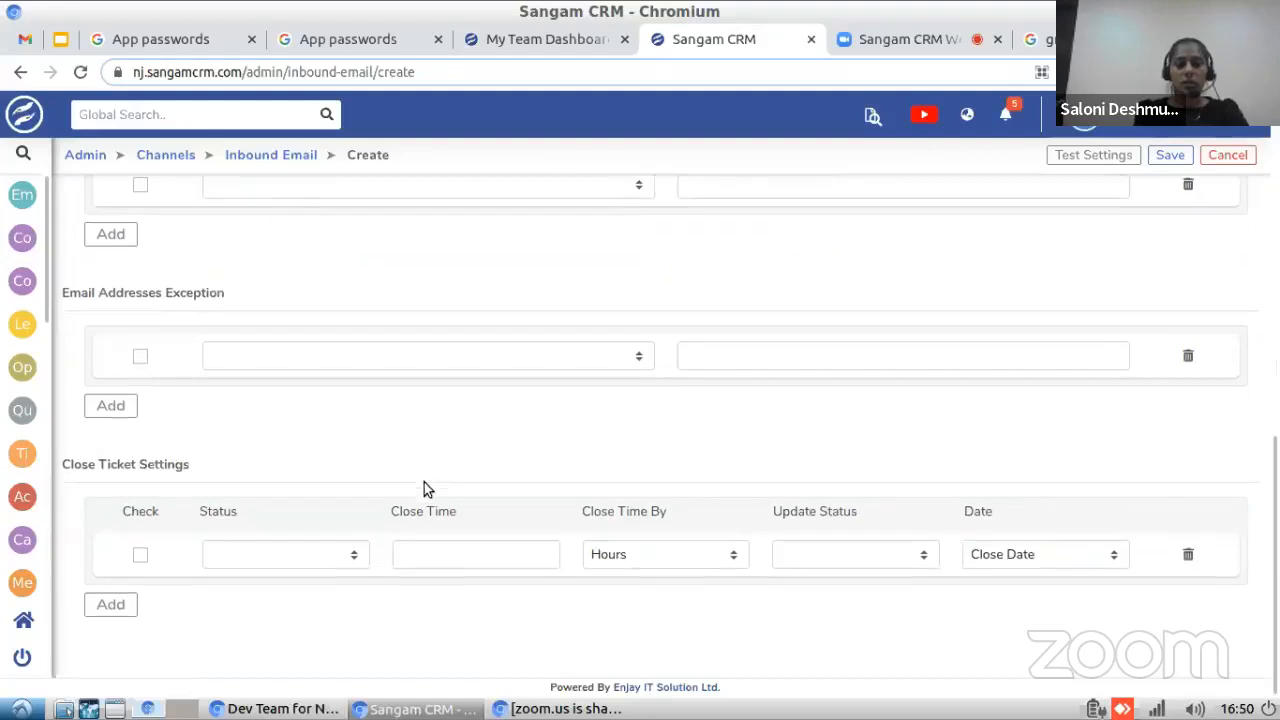
drag(60, 465, 197, 464)
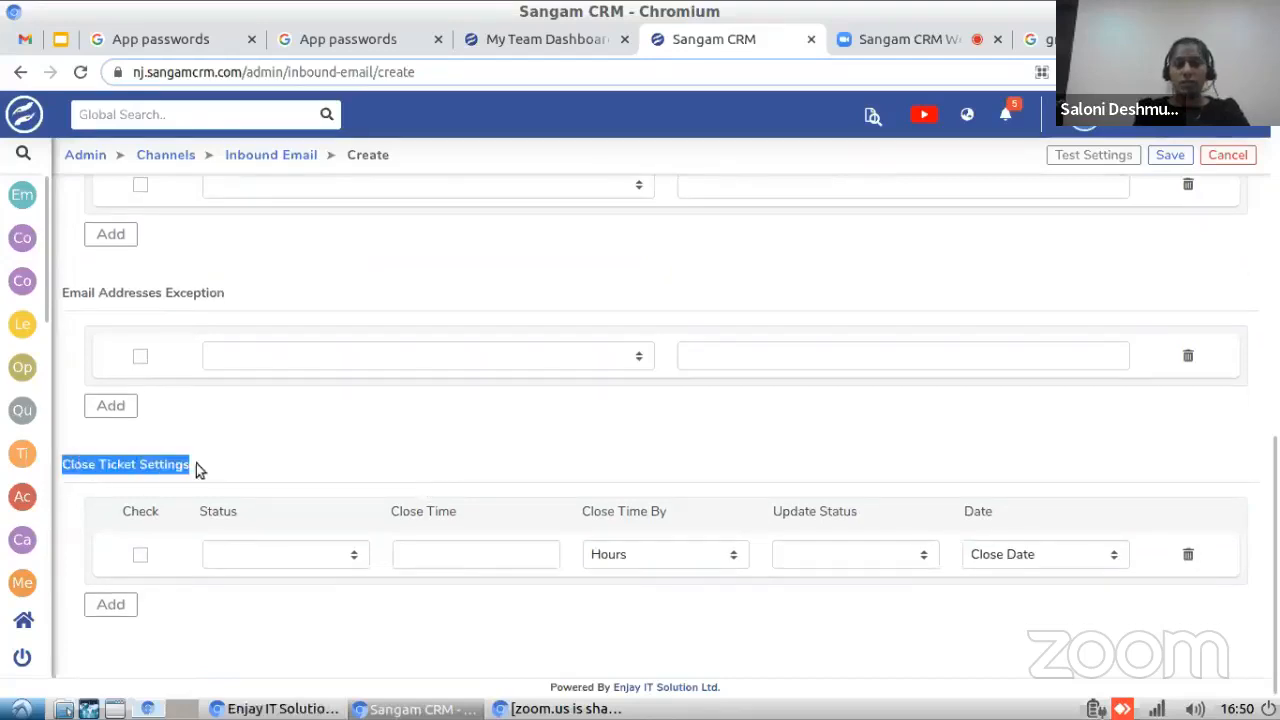
click(262, 476)
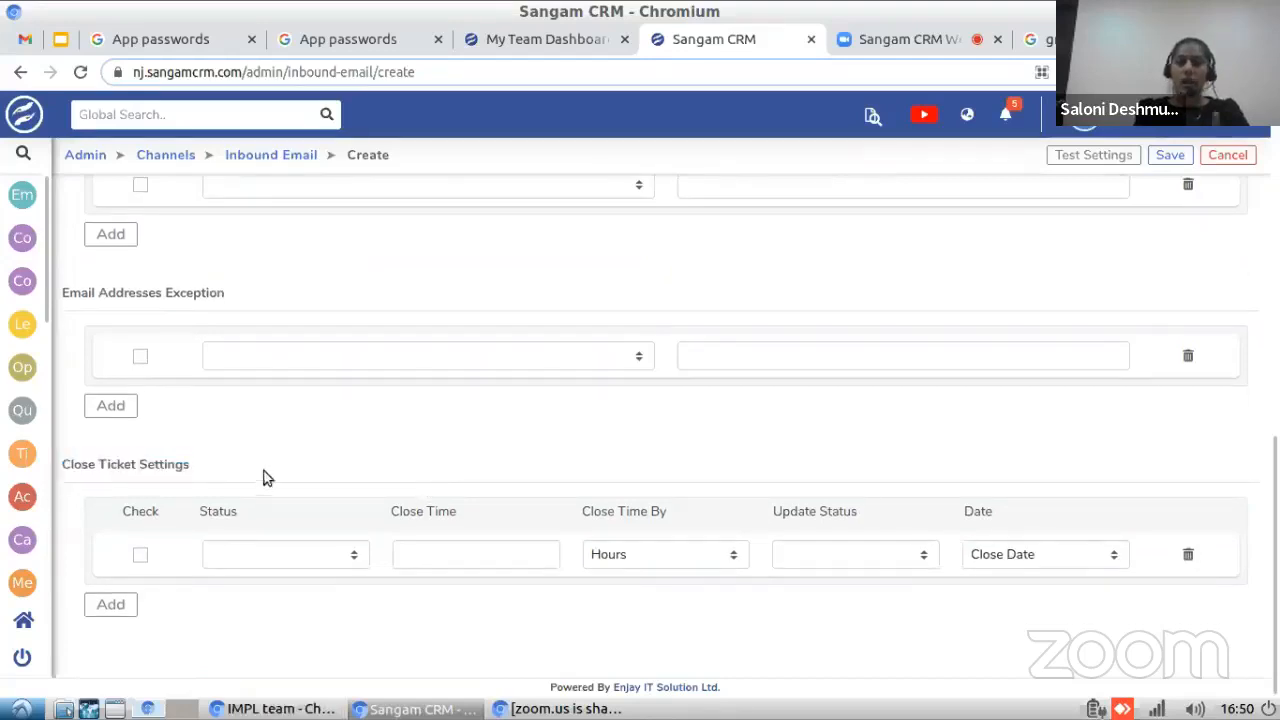
click(140, 557)
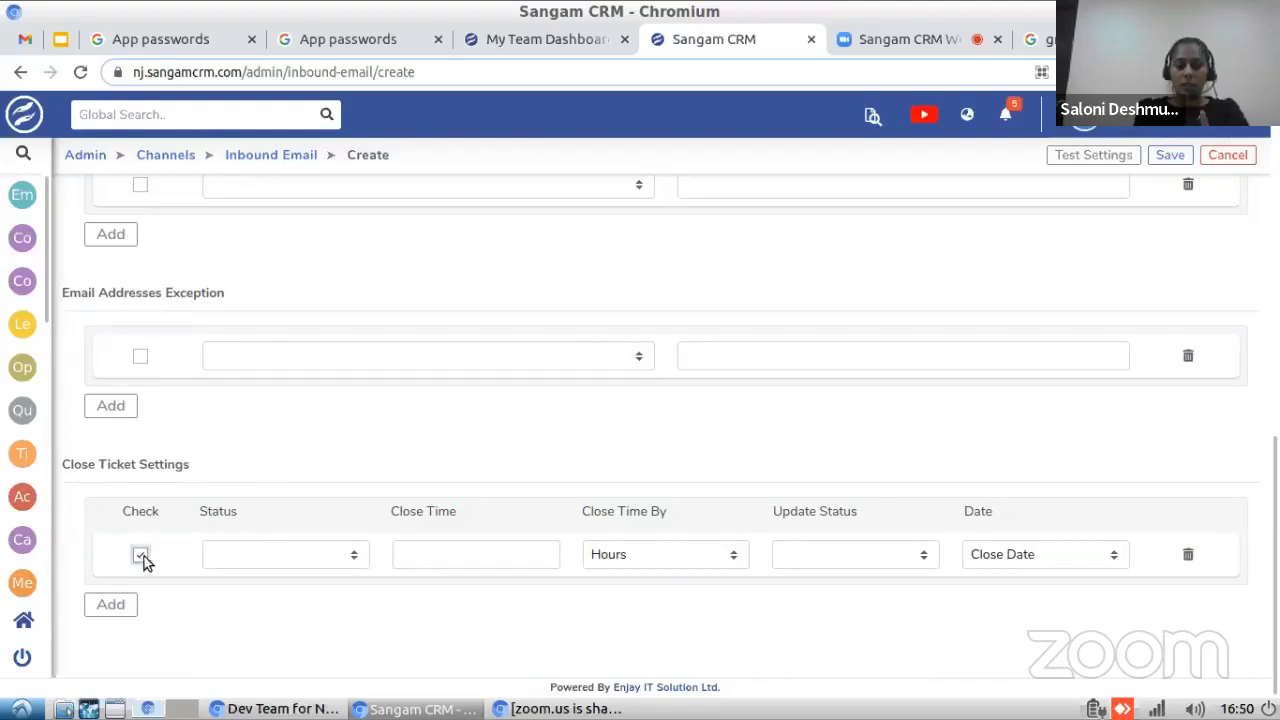
click(261, 553)
click(252, 490)
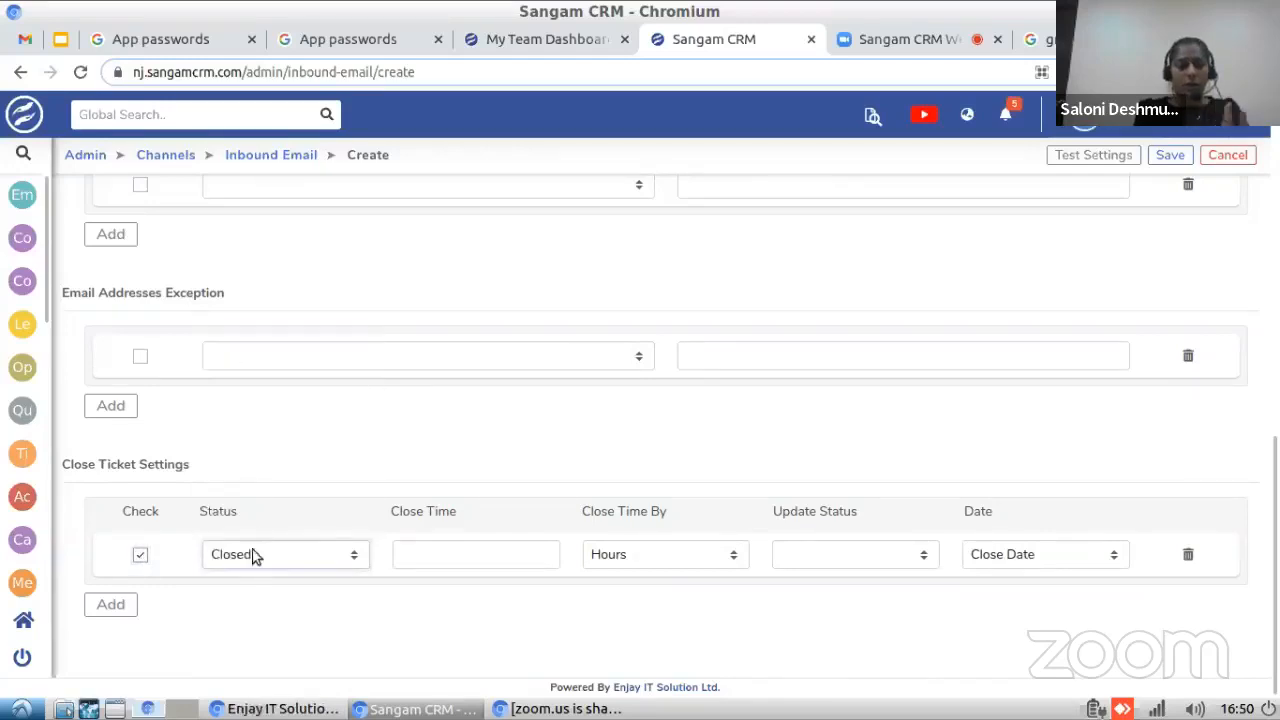
click(423, 562)
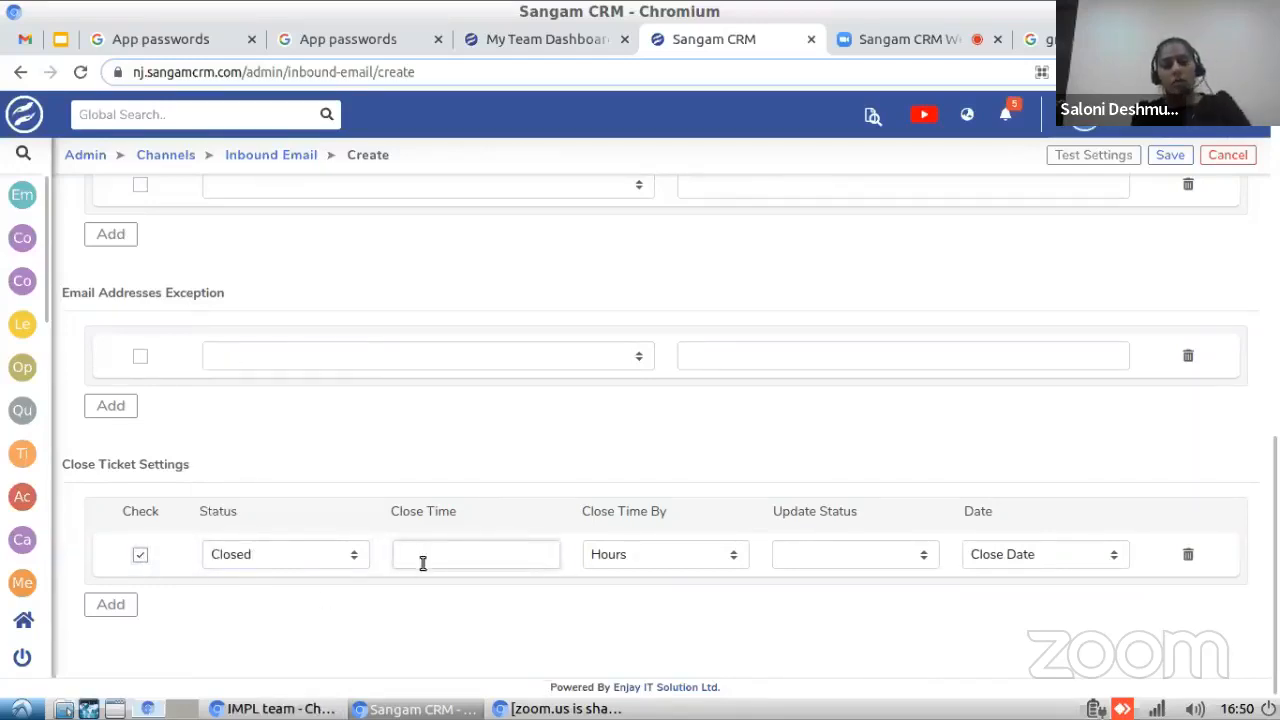
text(2)
click(620, 565)
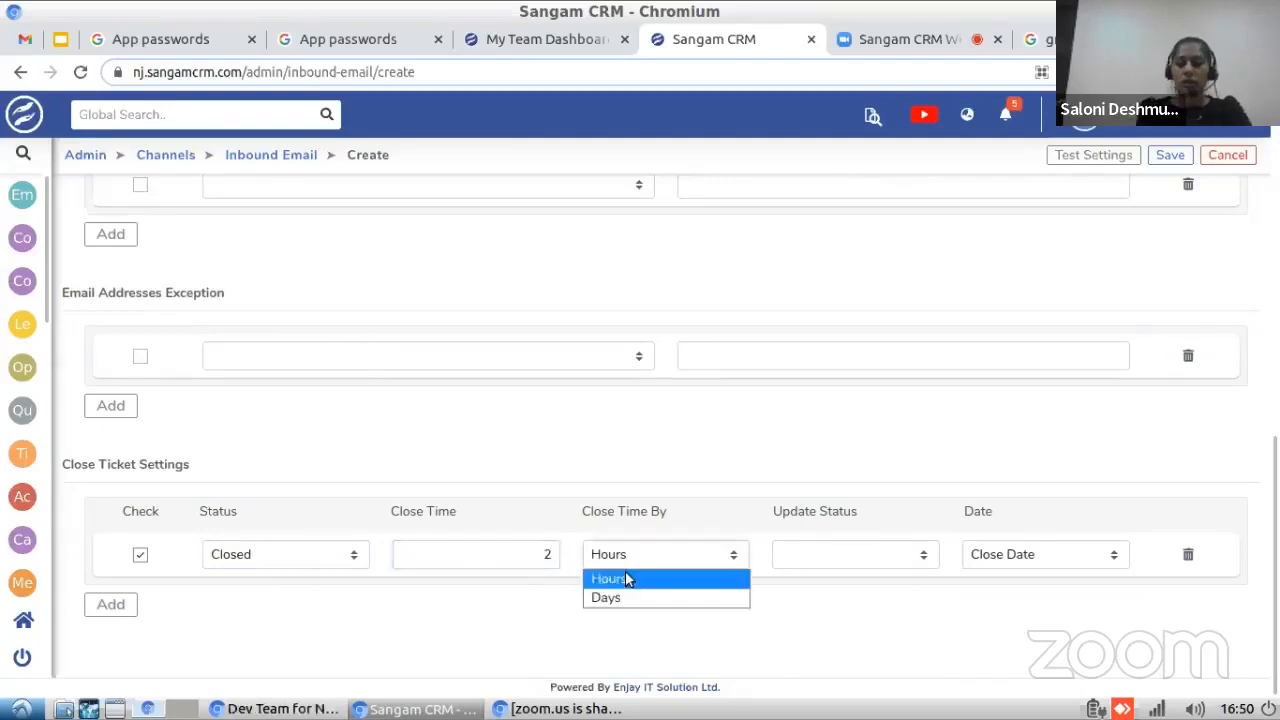
click(627, 598)
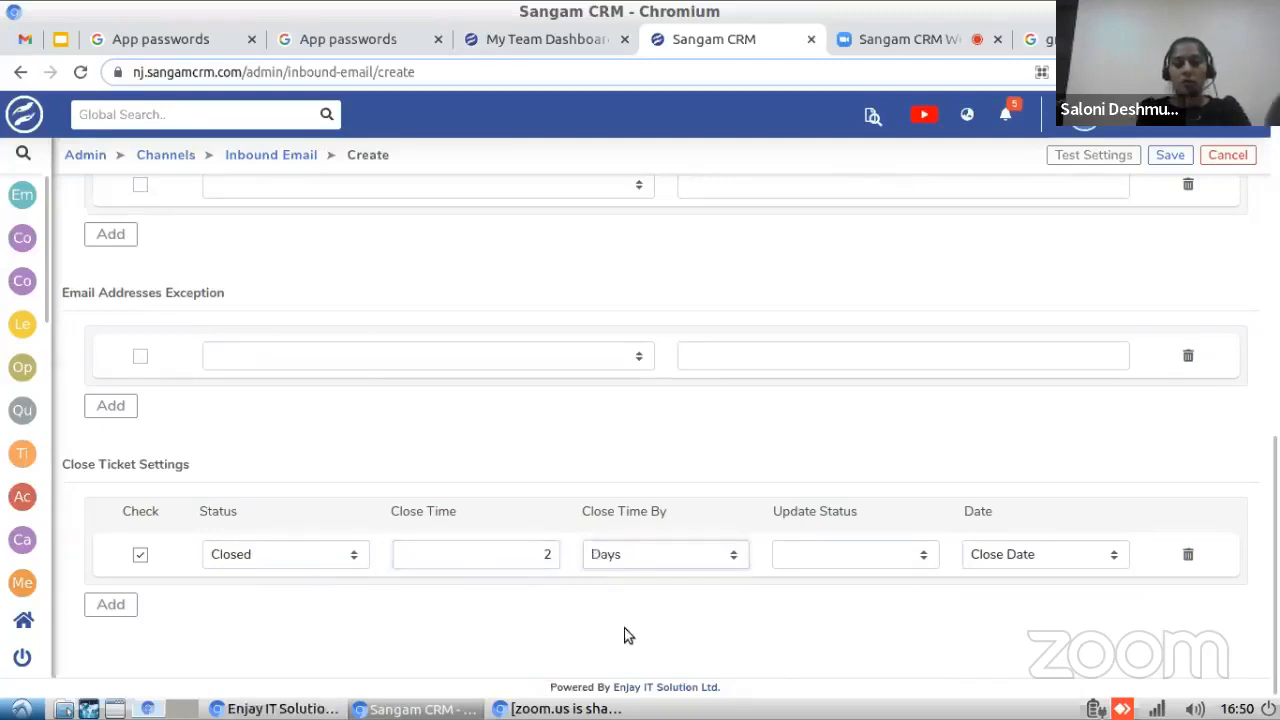
Set the rule's Update Status to Reopen and its Date to Reopen.
click(867, 560)
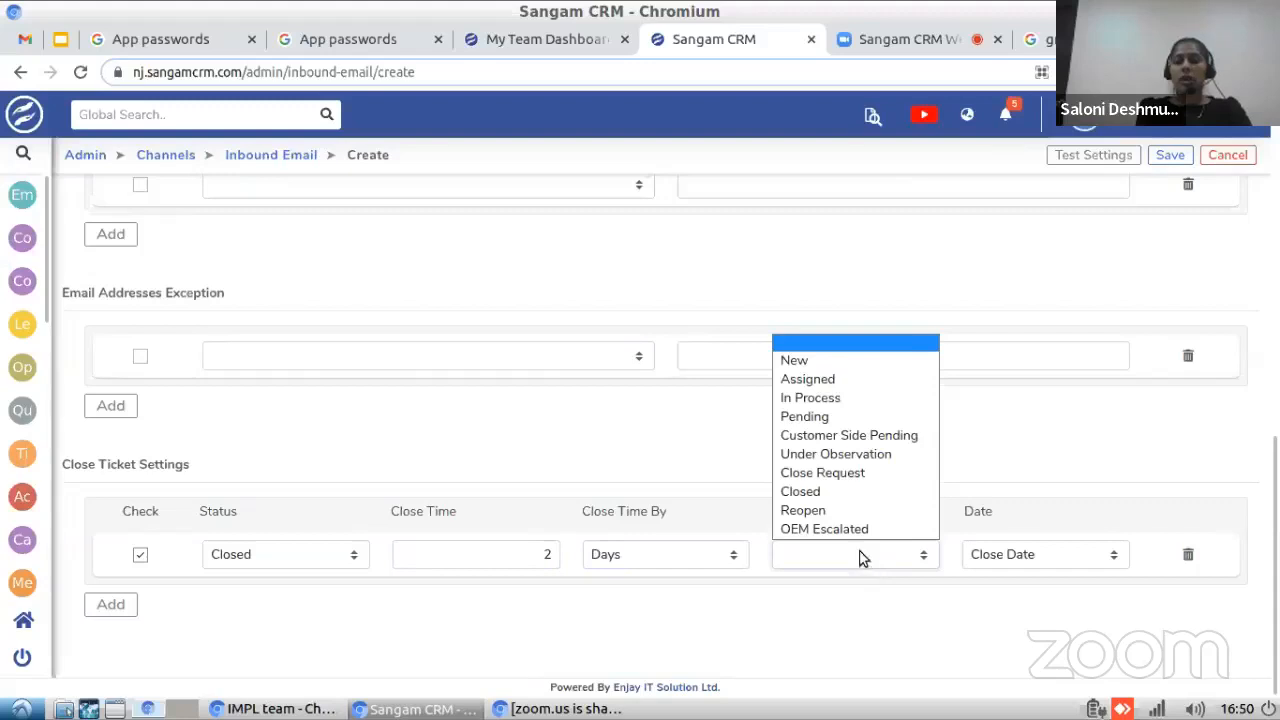
click(834, 512)
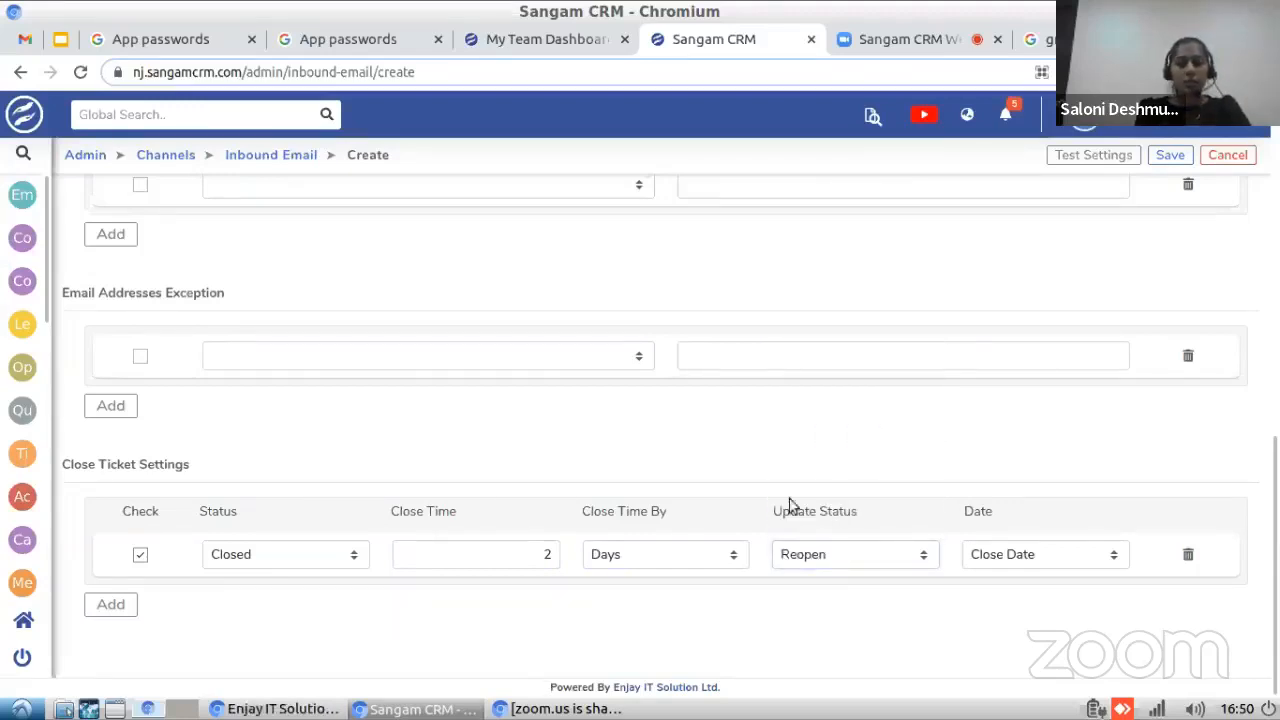
drag(768, 512, 857, 510)
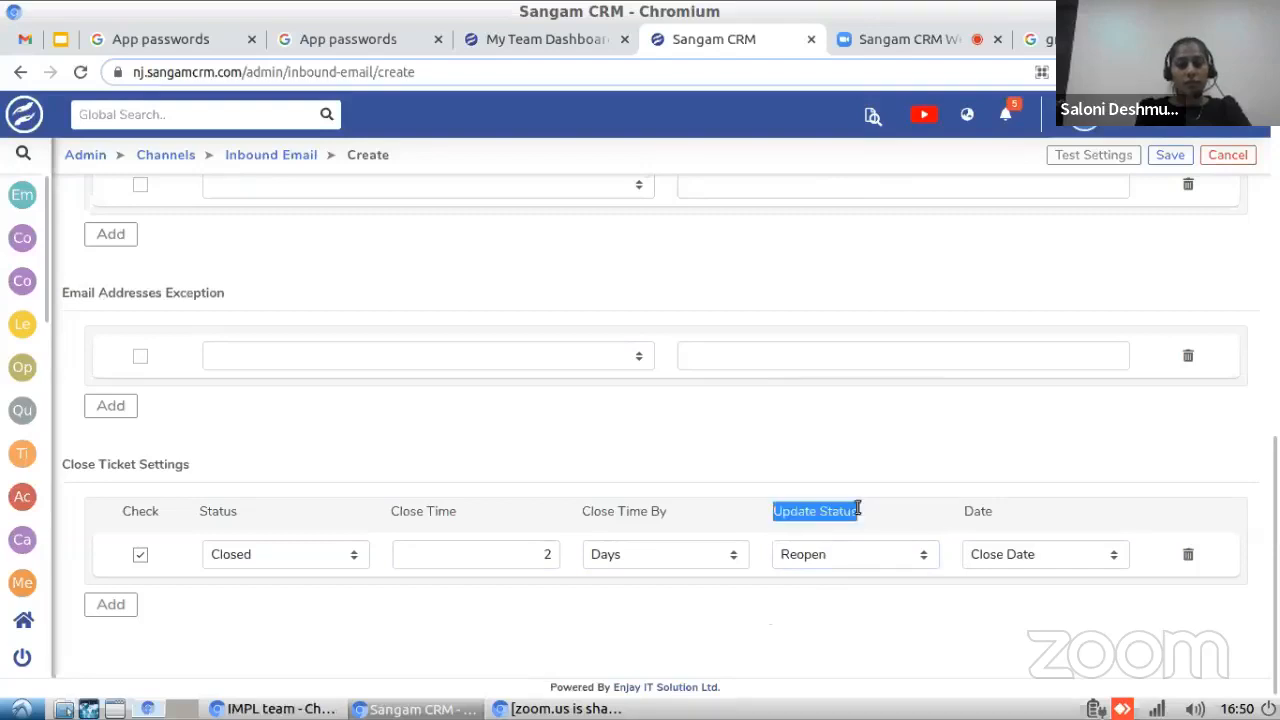
click(931, 635)
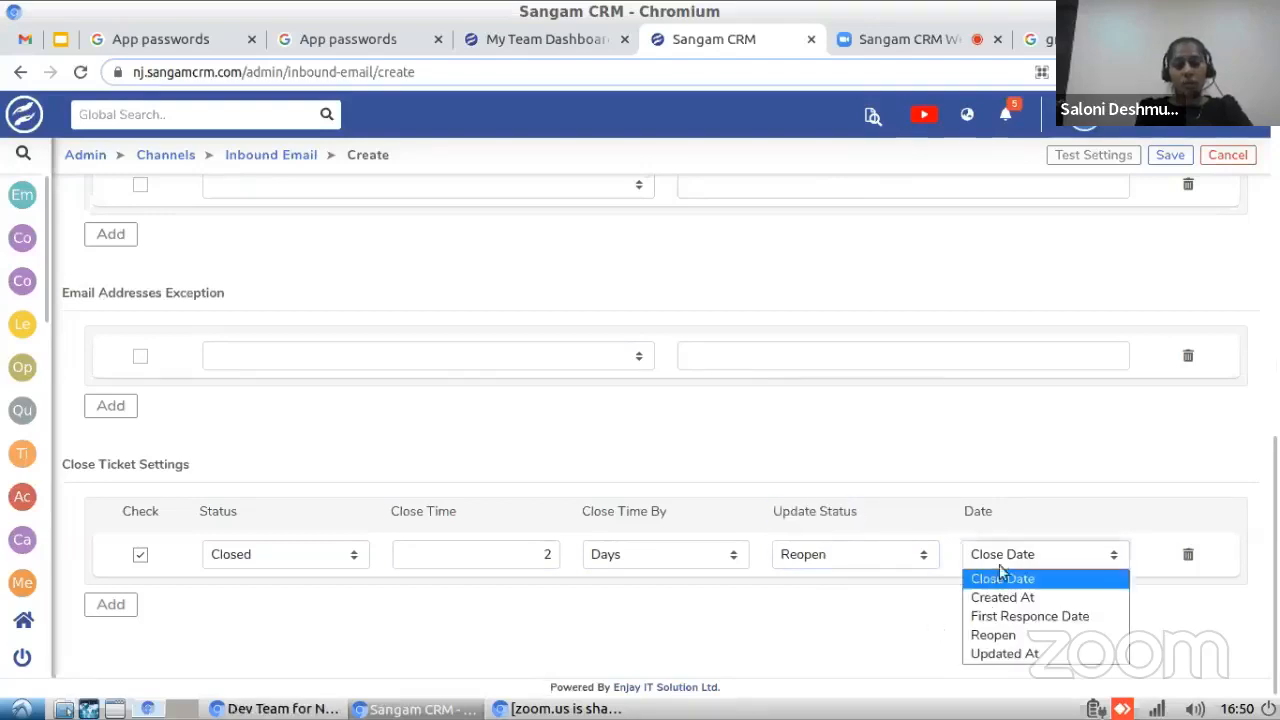
click(995, 640)
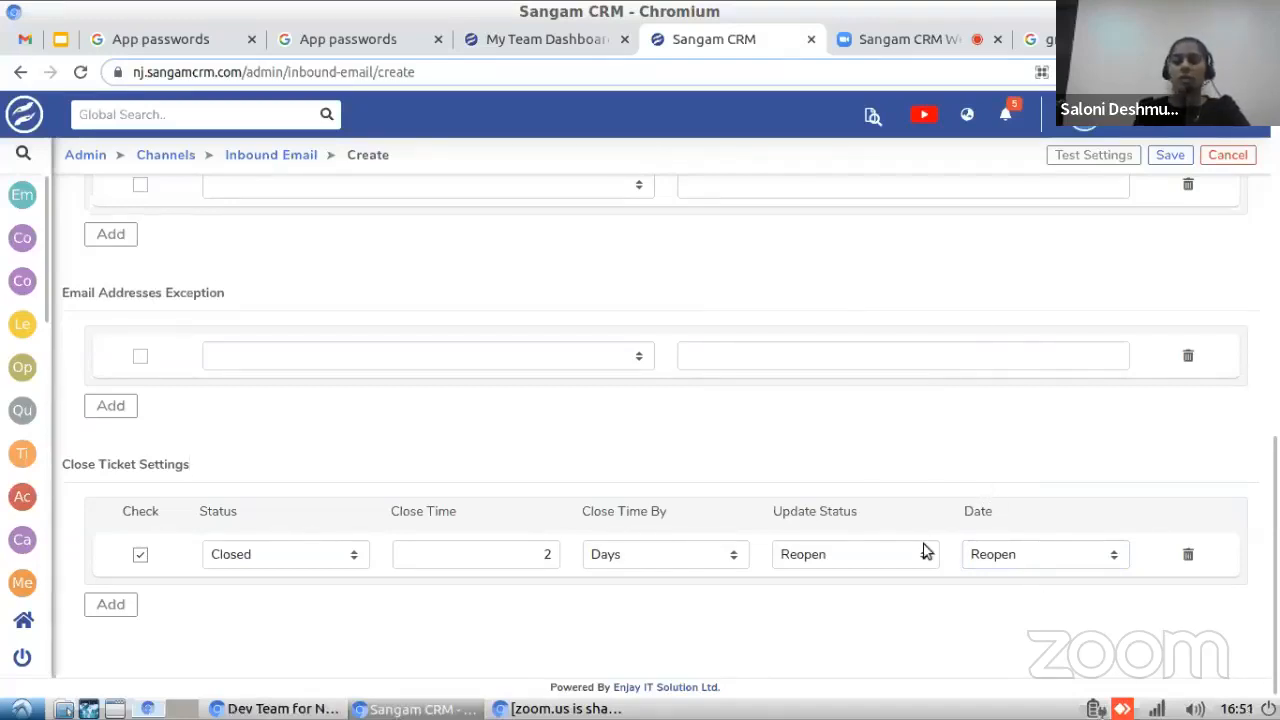
click(1000, 554)
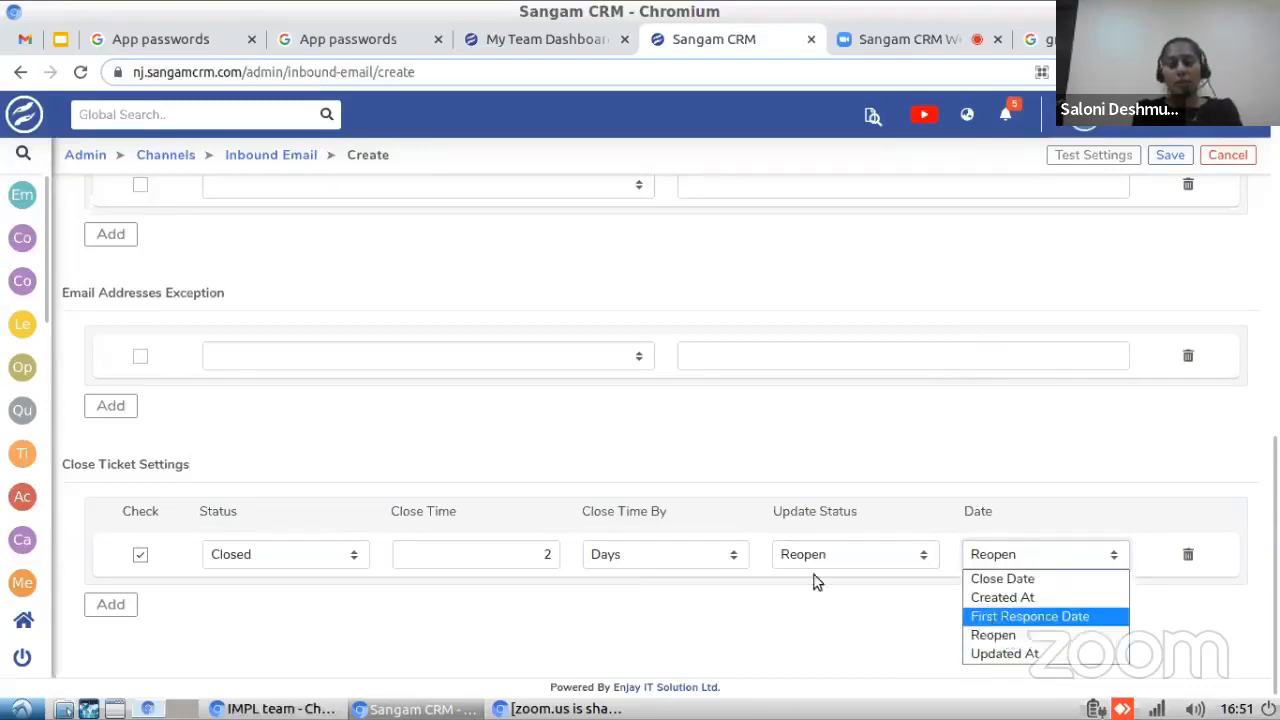
click(825, 612)
click(1034, 566)
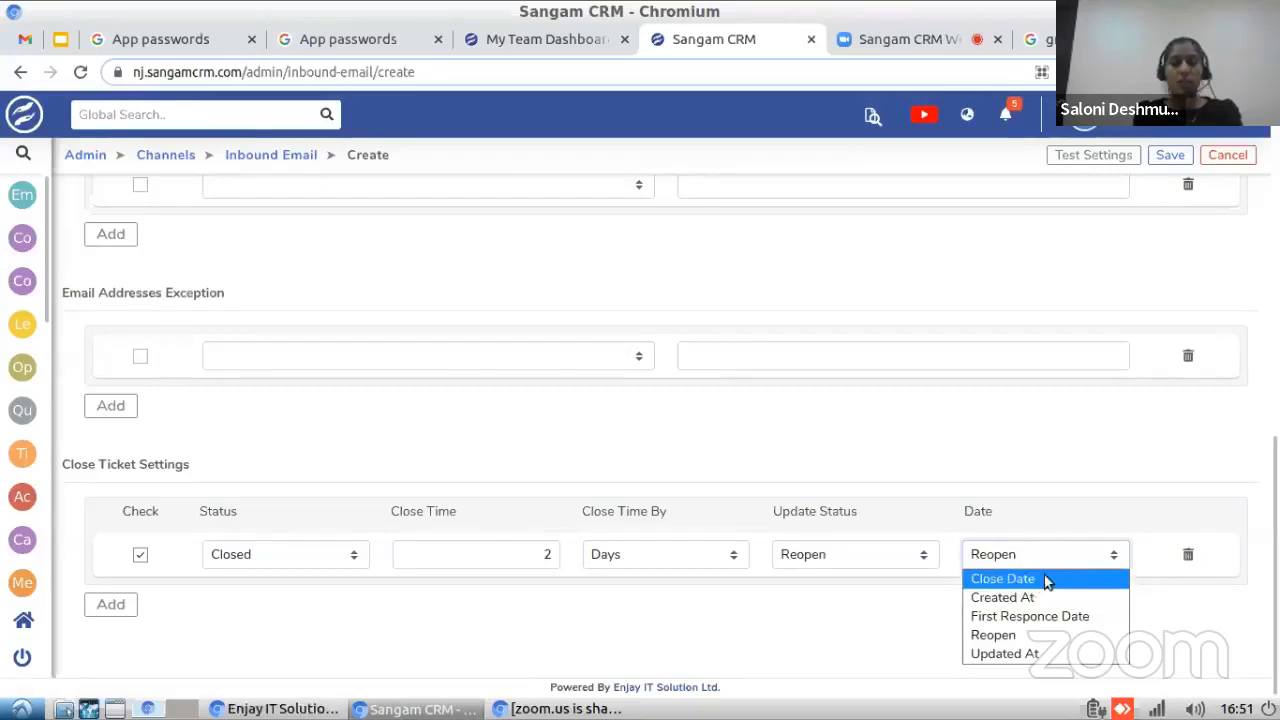
click(993, 635)
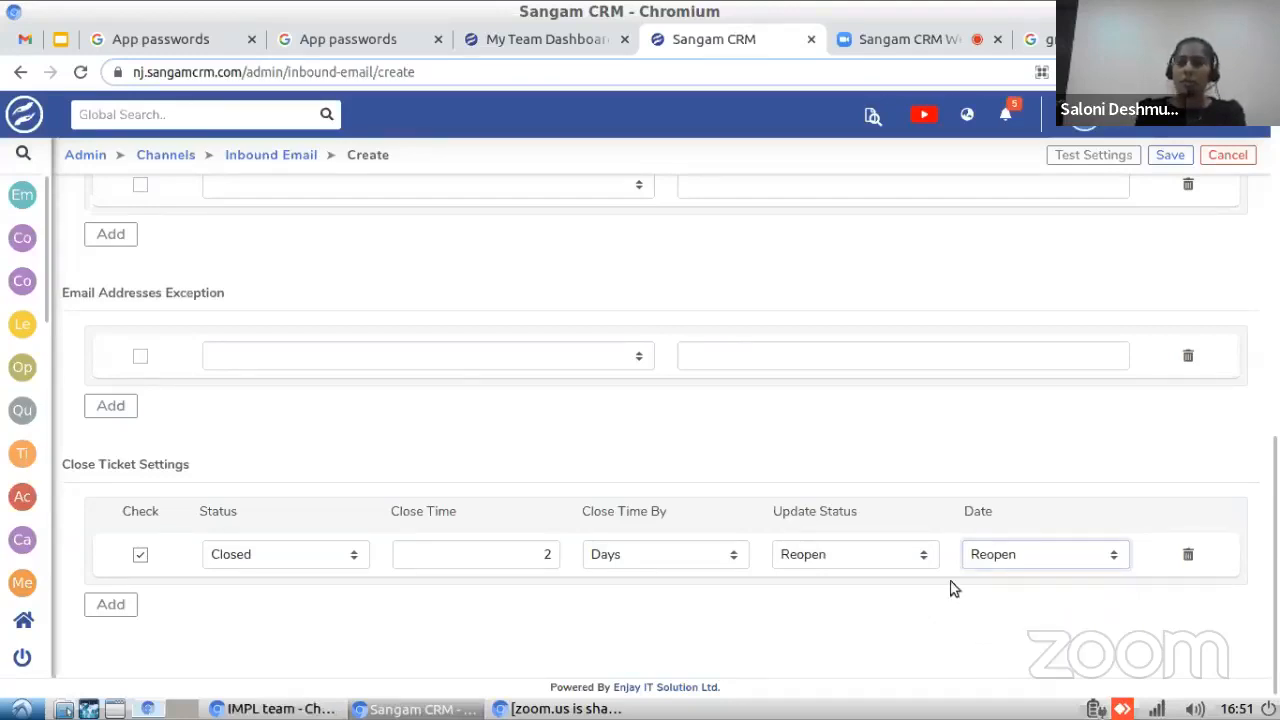
click(1114, 554)
click(1093, 568)
Set the word-exception match type, settling on Contains, without entering a word.
scroll(1000, 631, up, 3)
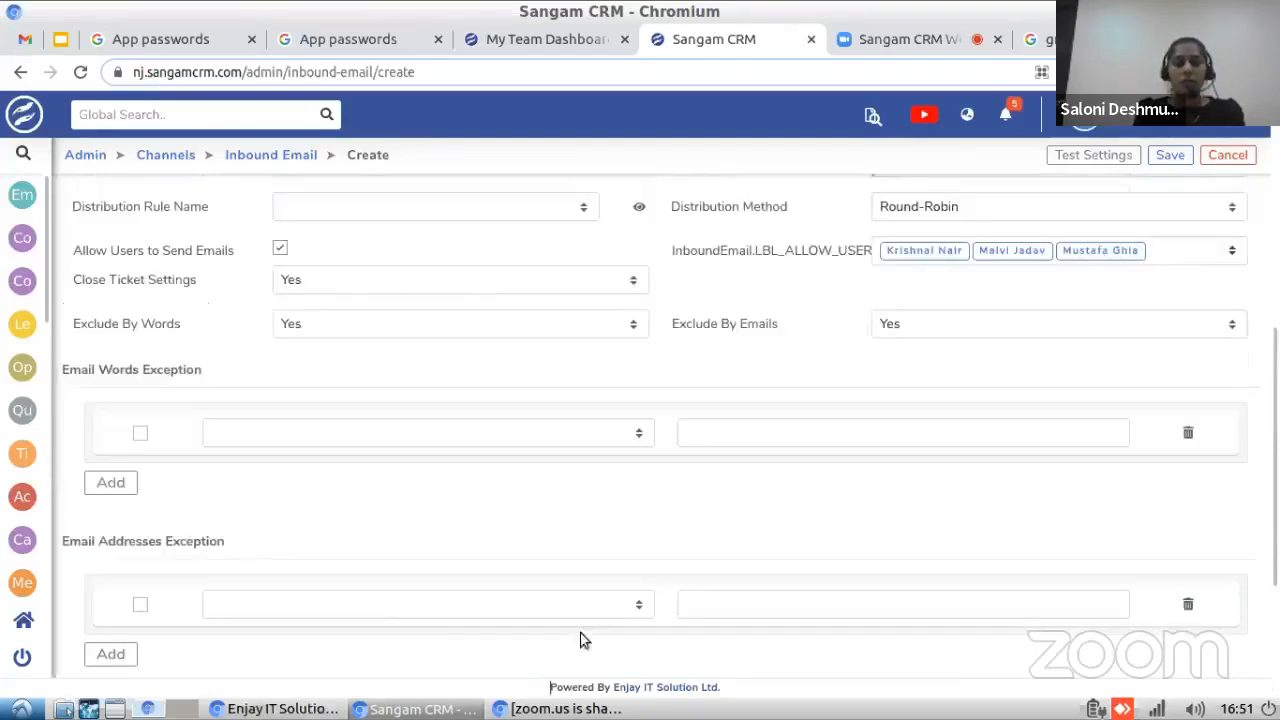
scroll(375, 608, up, 1)
drag(73, 423, 193, 430)
click(190, 428)
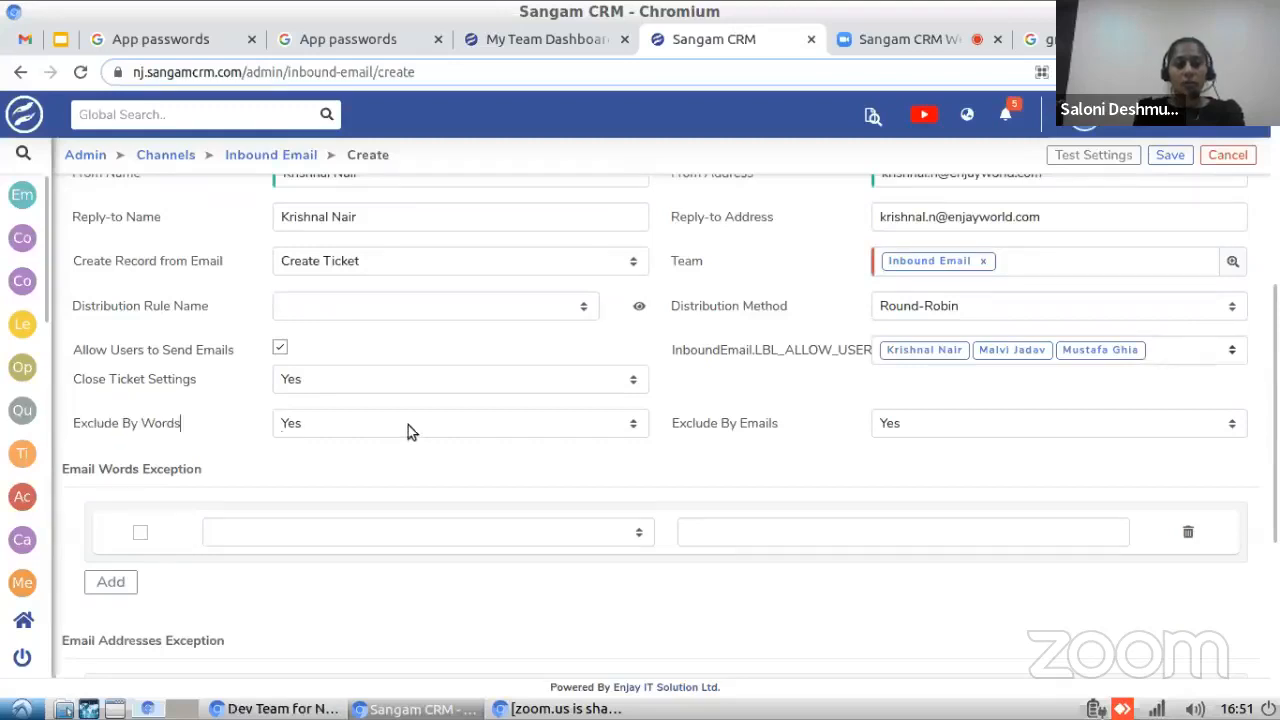
scroll(406, 437, down, 2)
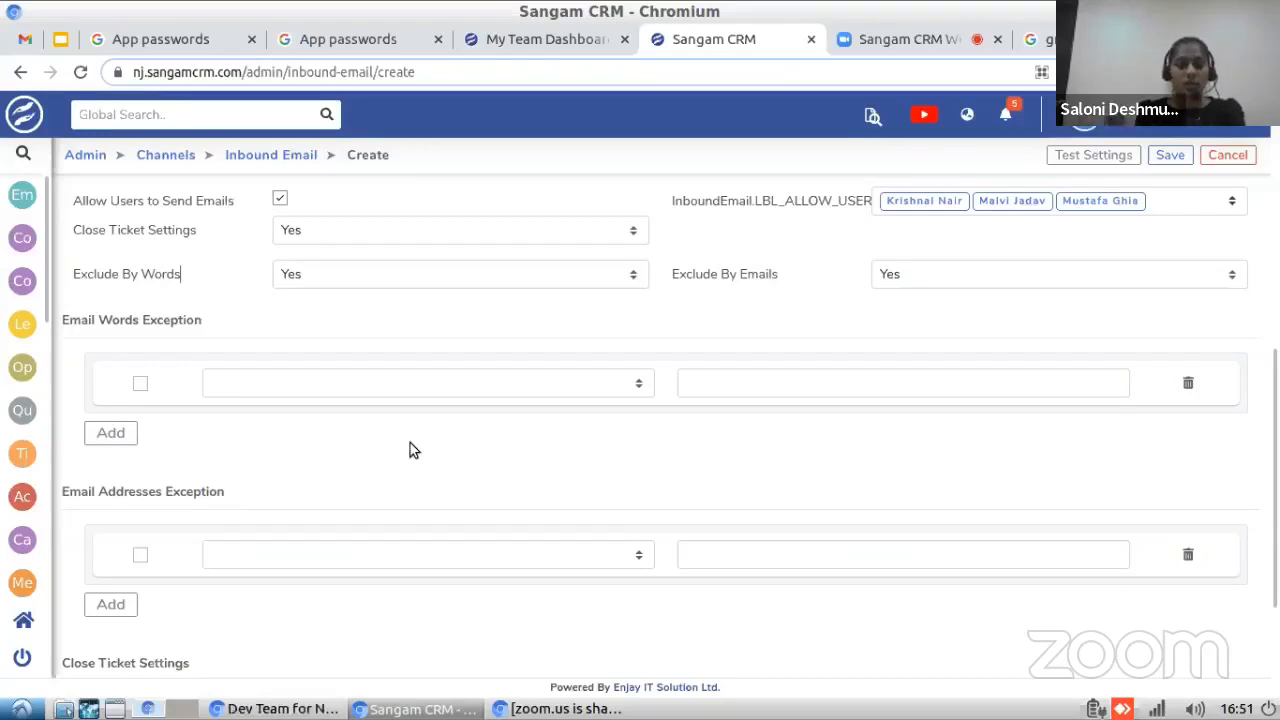
click(428, 386)
click(423, 427)
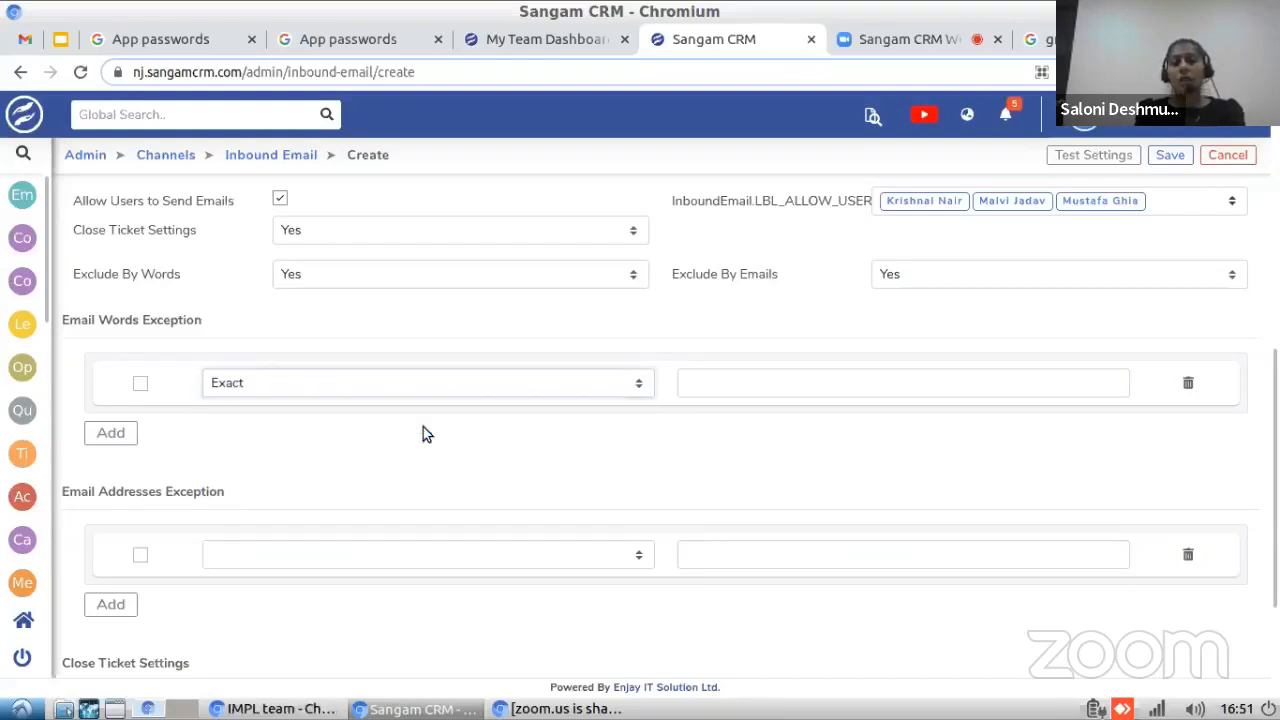
click(768, 391)
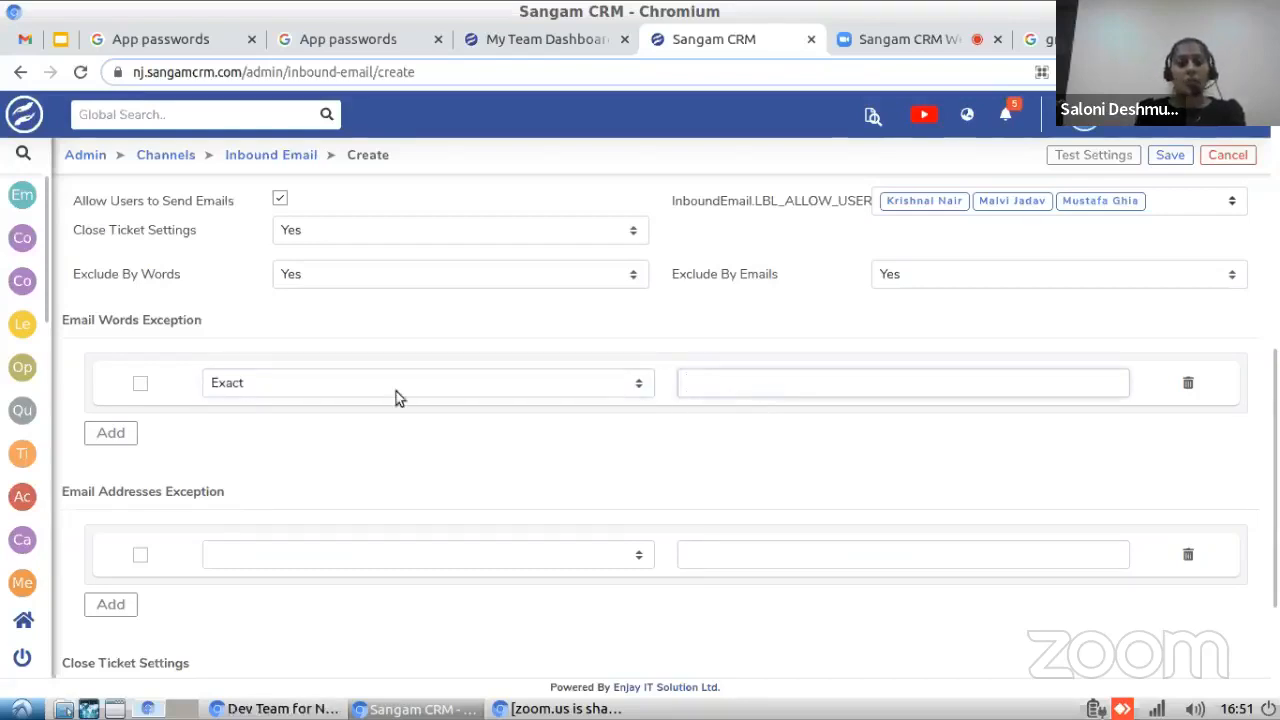
click(252, 397)
click(250, 426)
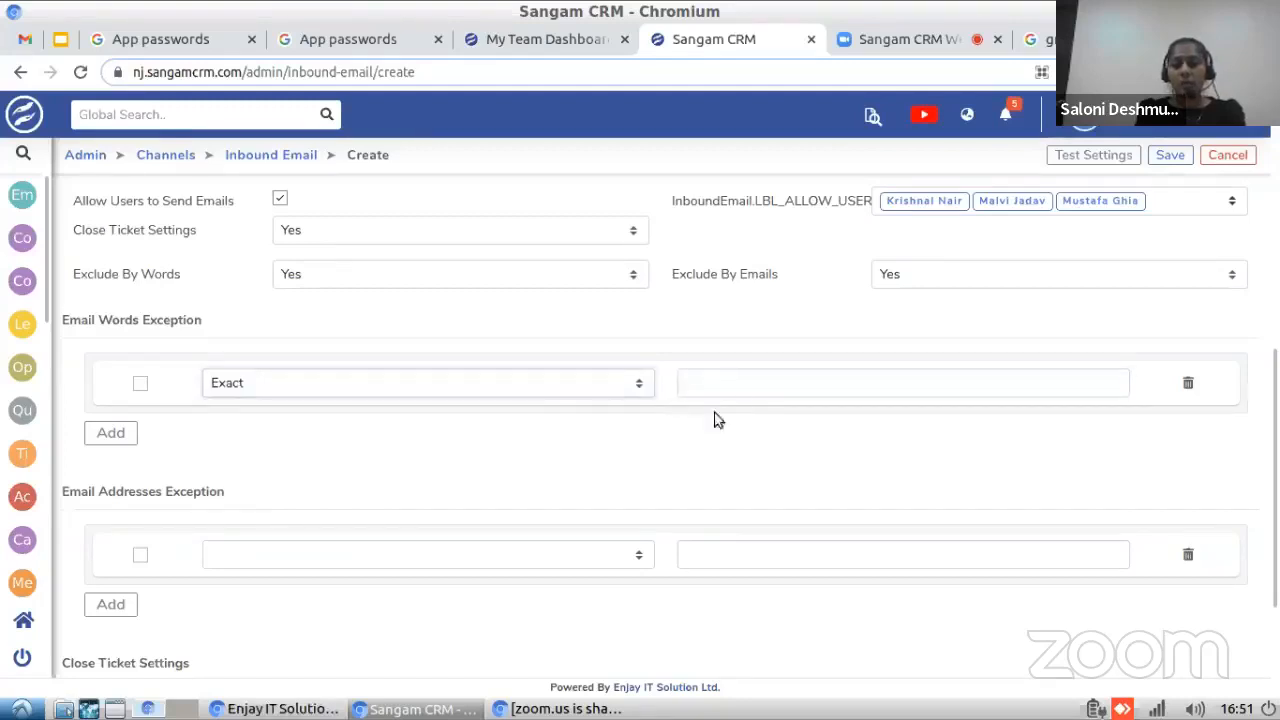
click(434, 386)
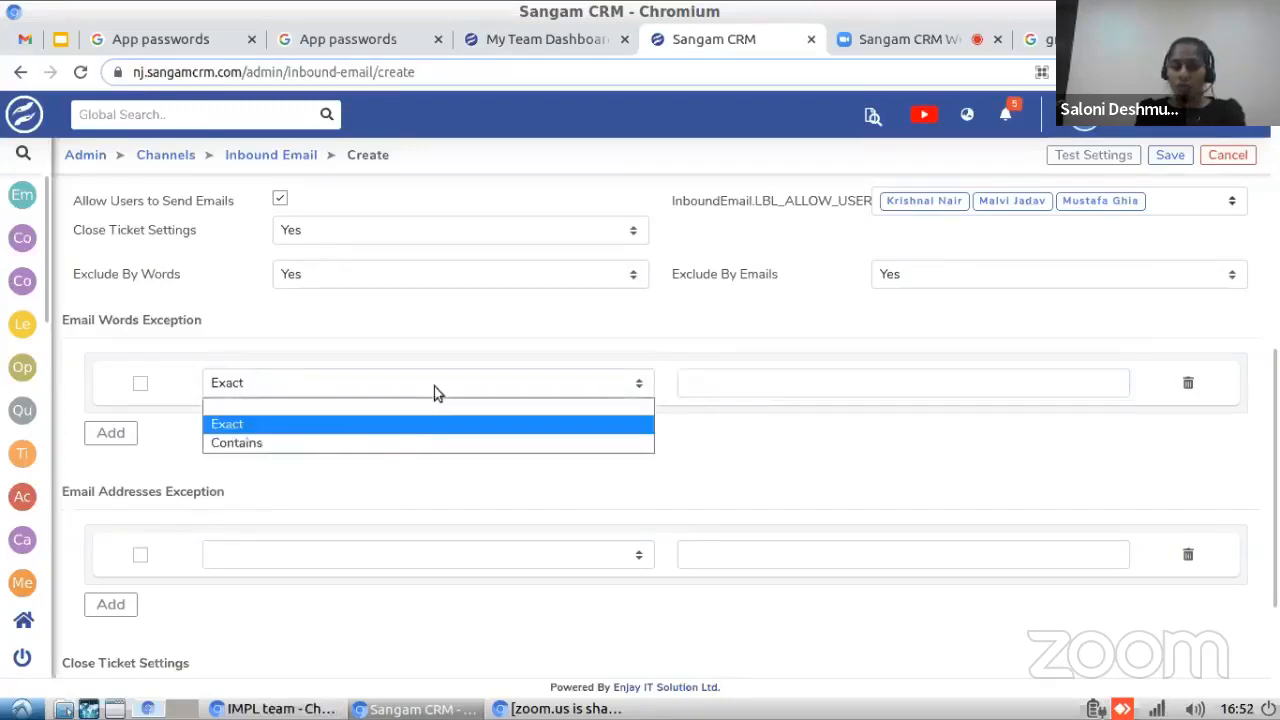
click(403, 447)
click(765, 395)
click(771, 426)
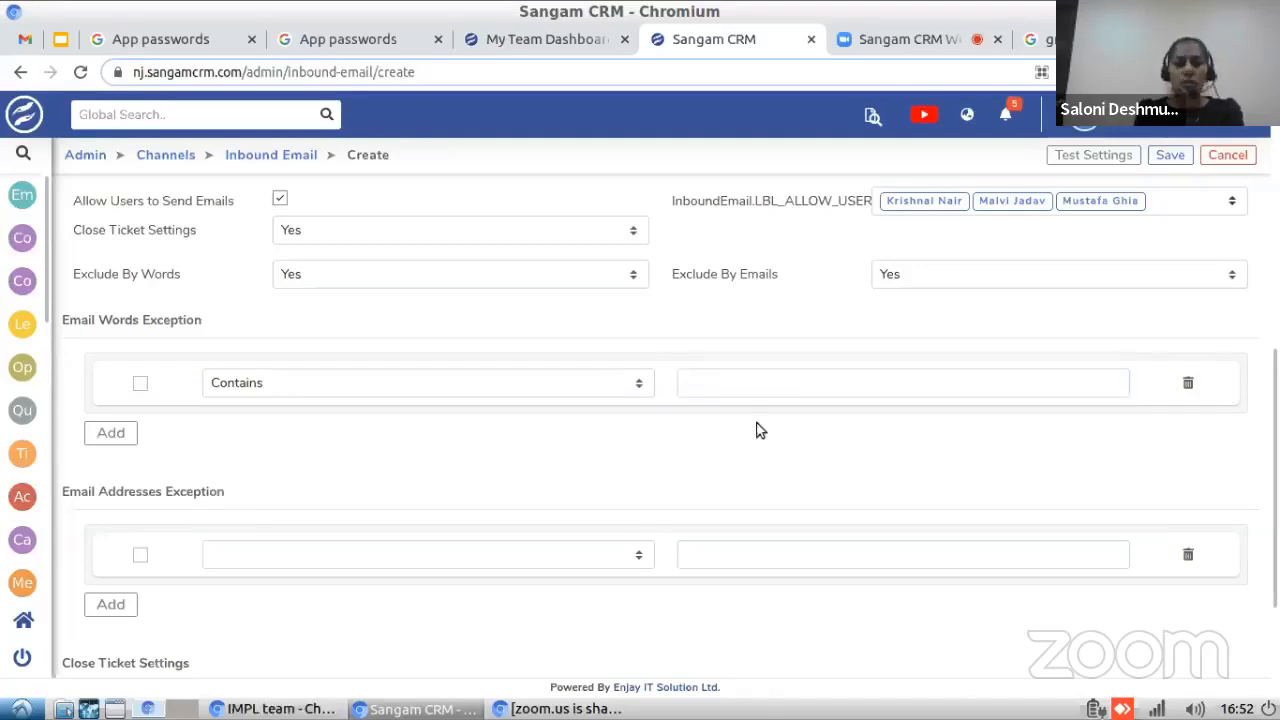
Try Exact and Contains for the email-address exception match type, then clear it.
drag(673, 277, 854, 287)
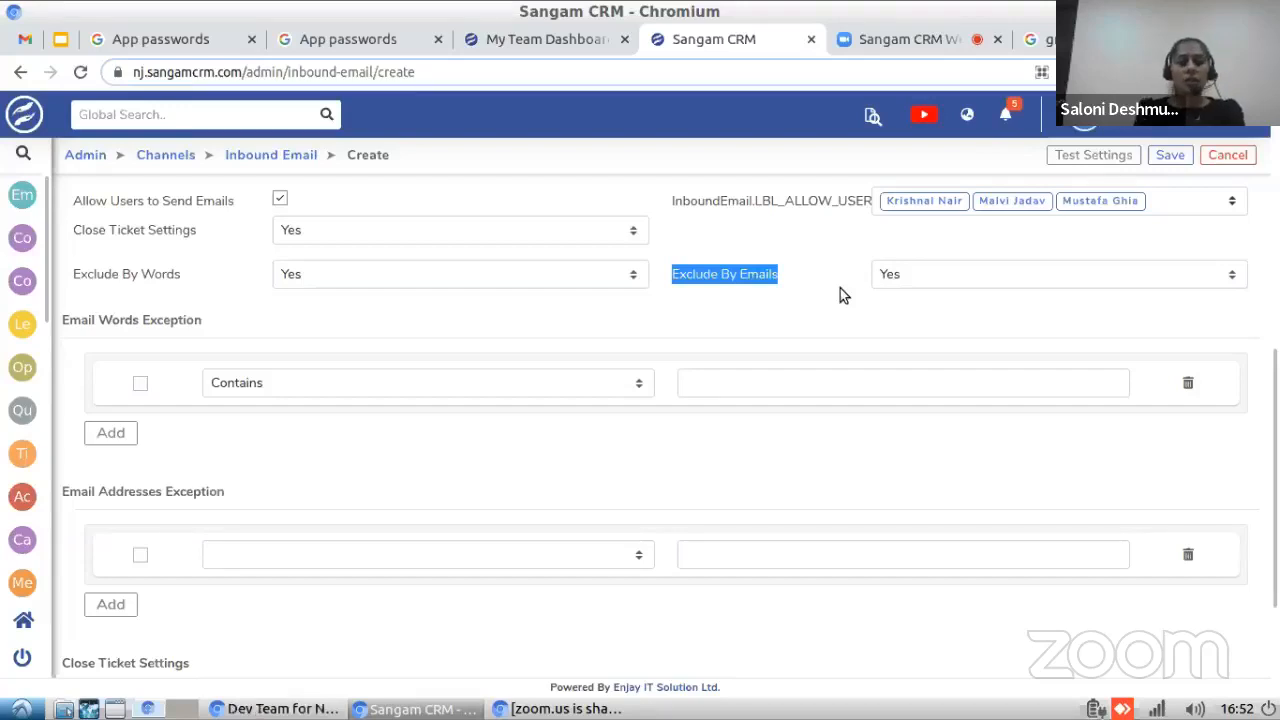
click(777, 457)
scroll(354, 563, down, 1)
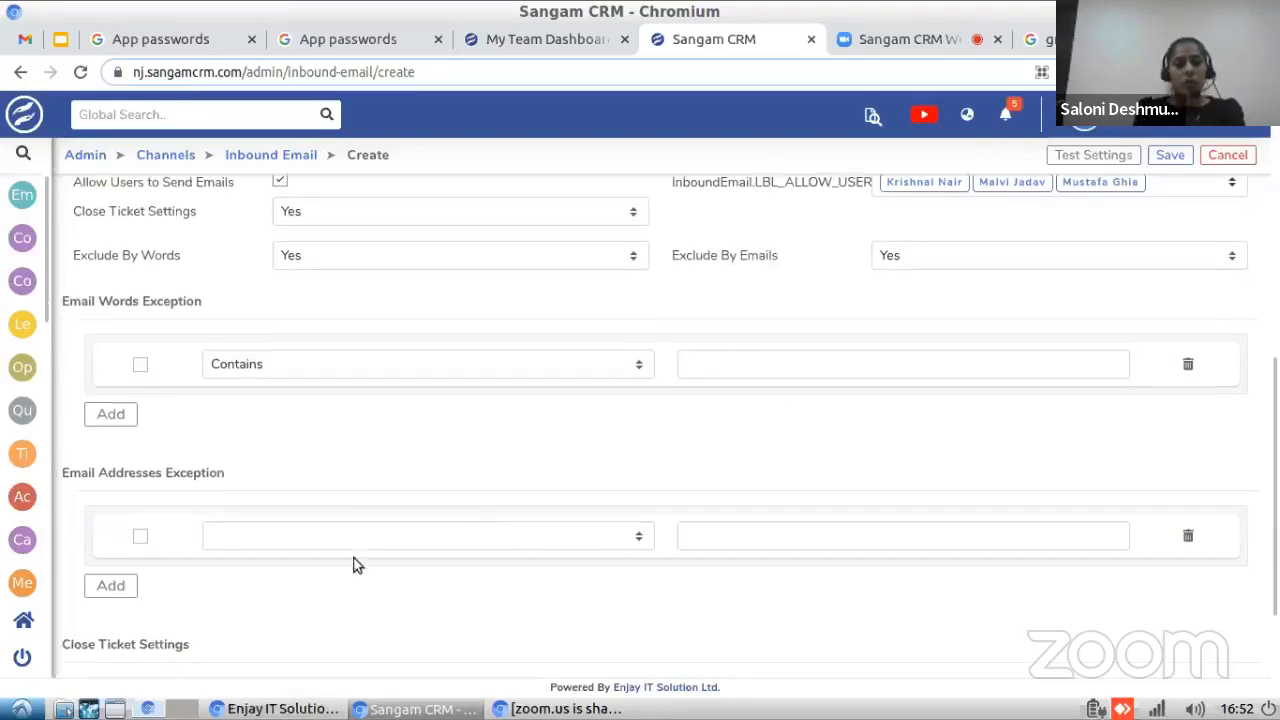
click(370, 462)
click(362, 500)
click(391, 463)
click(377, 515)
click(395, 452)
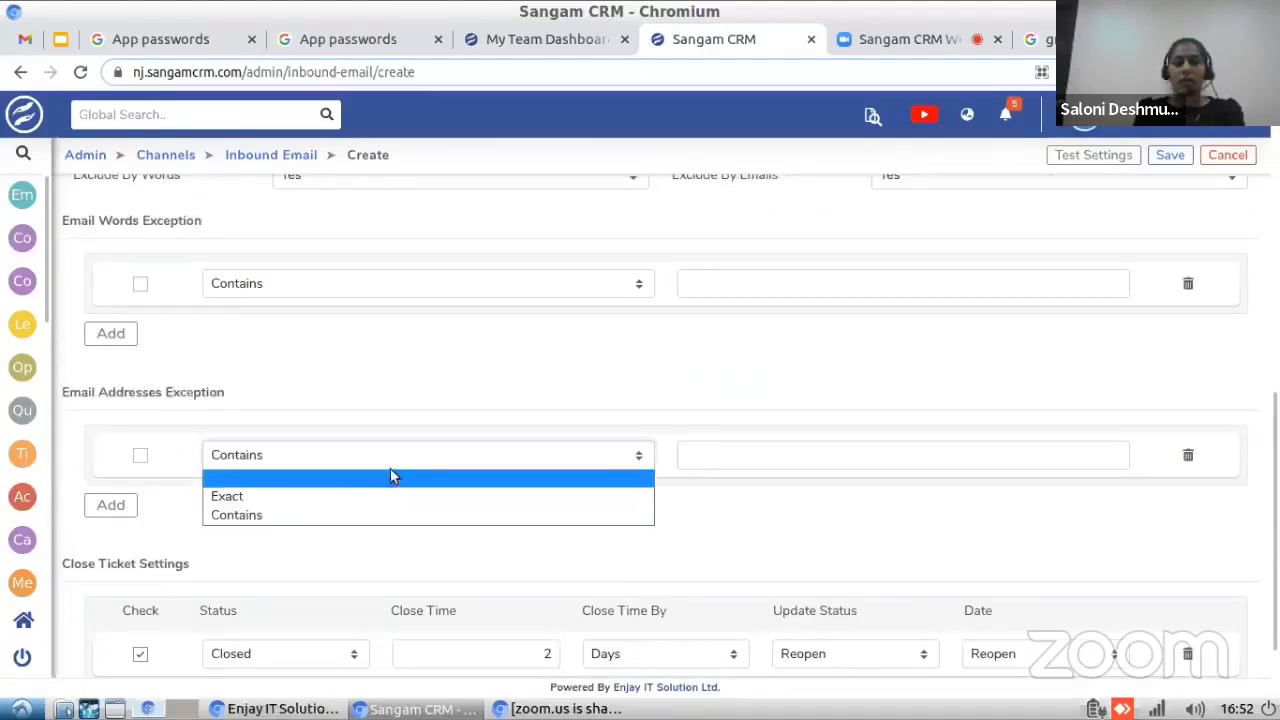
click(389, 477)
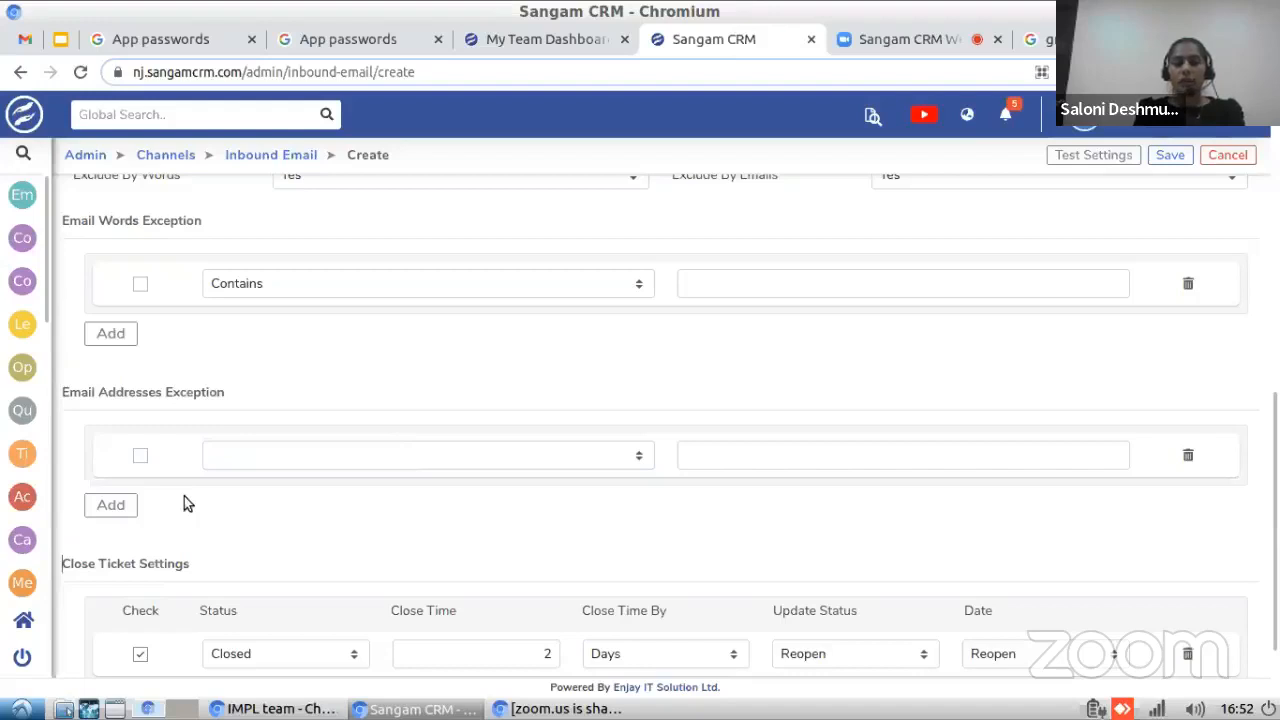
Set Exclude By Words and Exclude By Emails to No.
scroll(184, 496, up, 2)
click(420, 275)
click(420, 317)
click(905, 275)
click(890, 317)
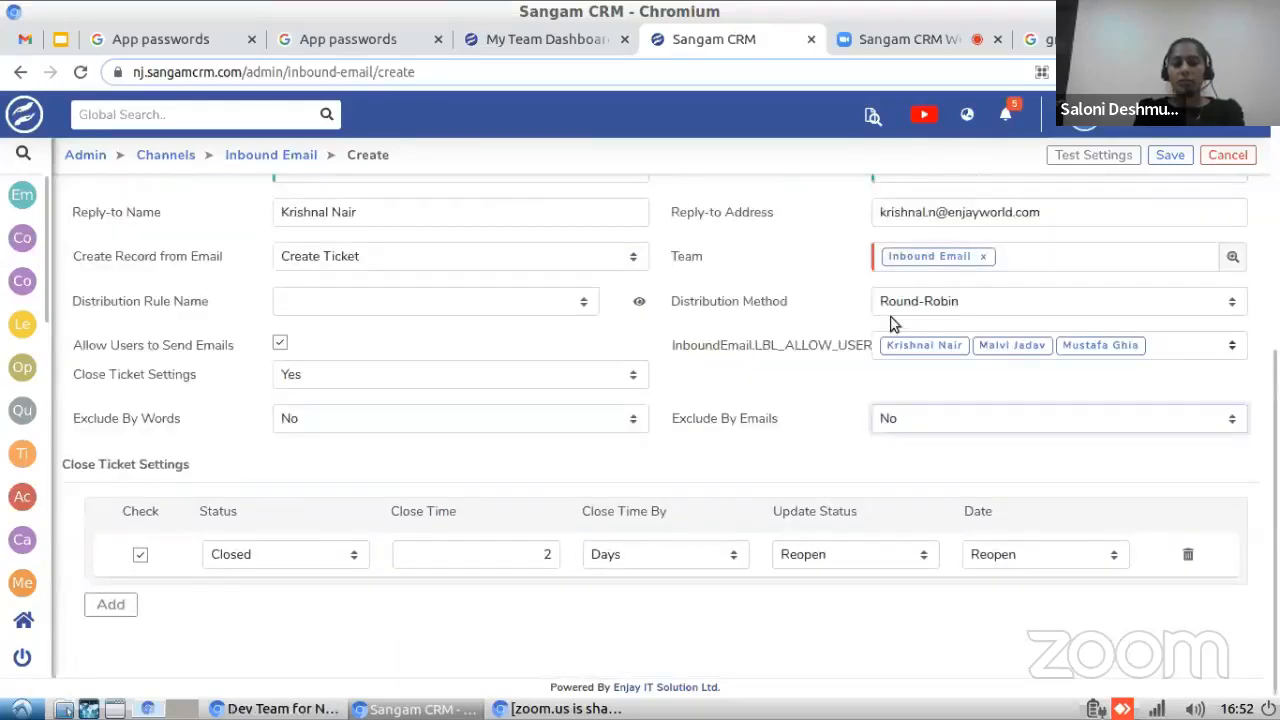
Scroll to the top of the form and switch to the Zoom meeting tab.
scroll(436, 427, up, 2)
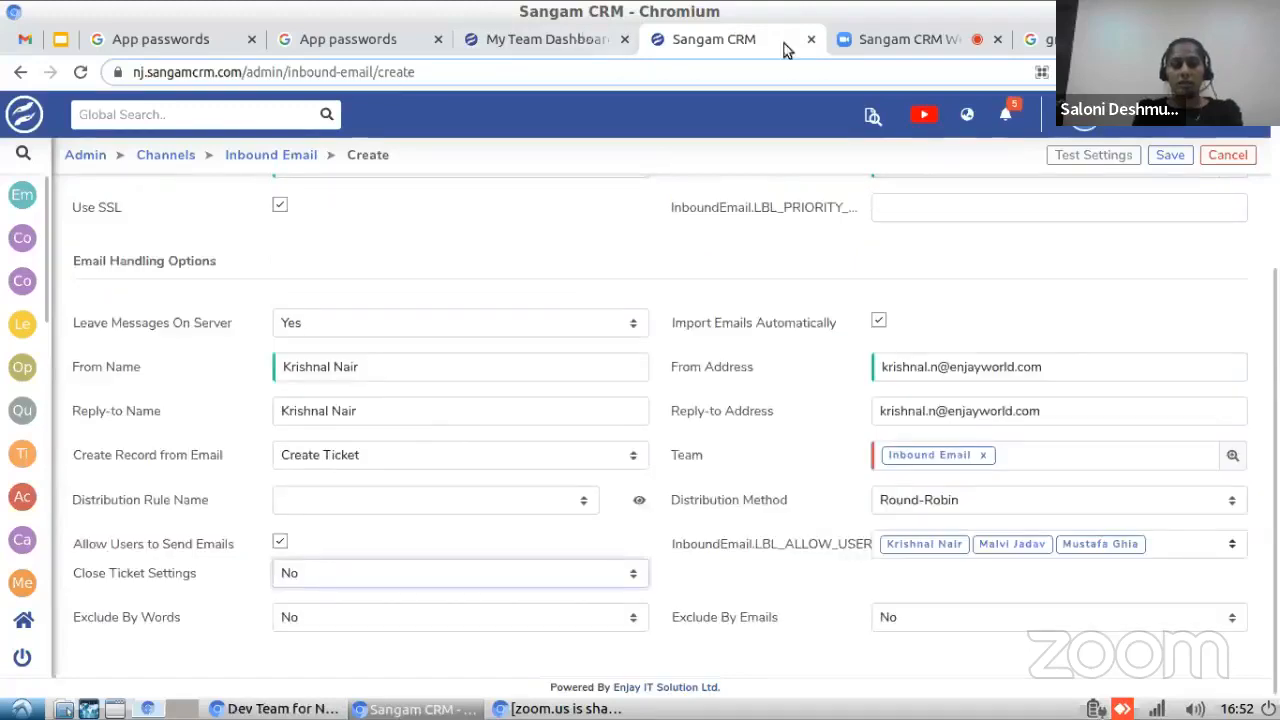
click(855, 48)
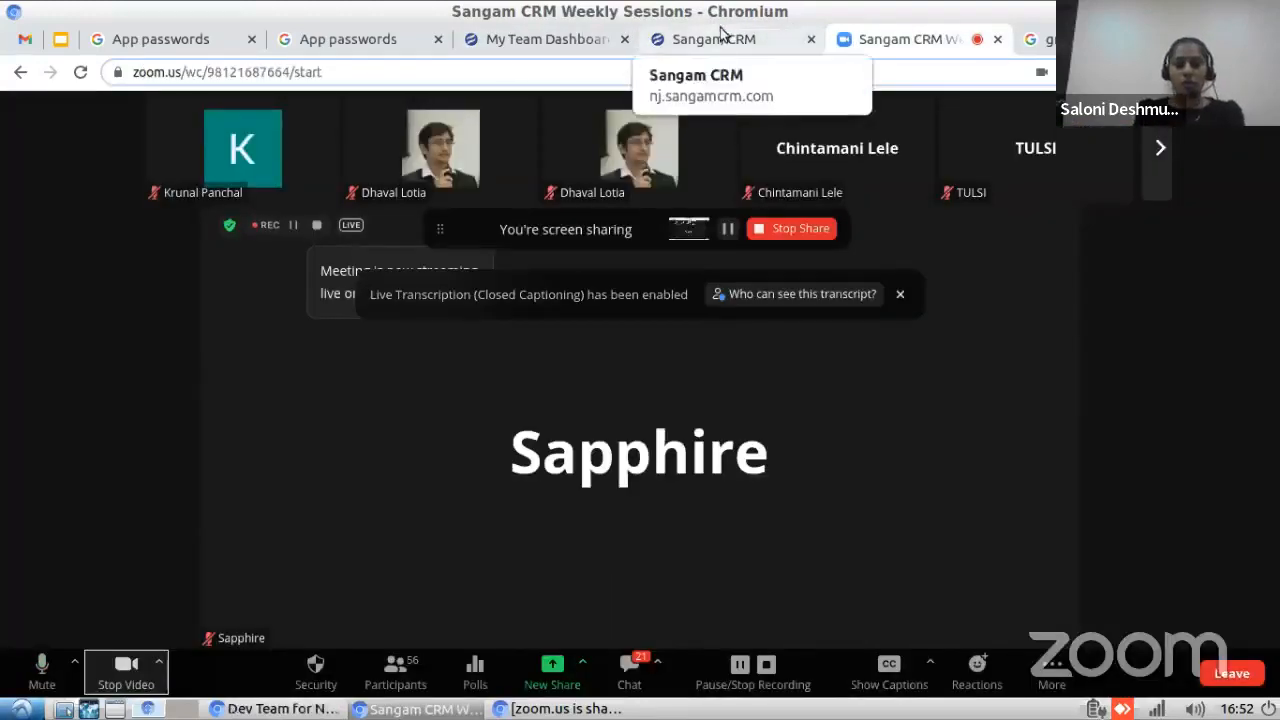
click(523, 40)
click(724, 44)
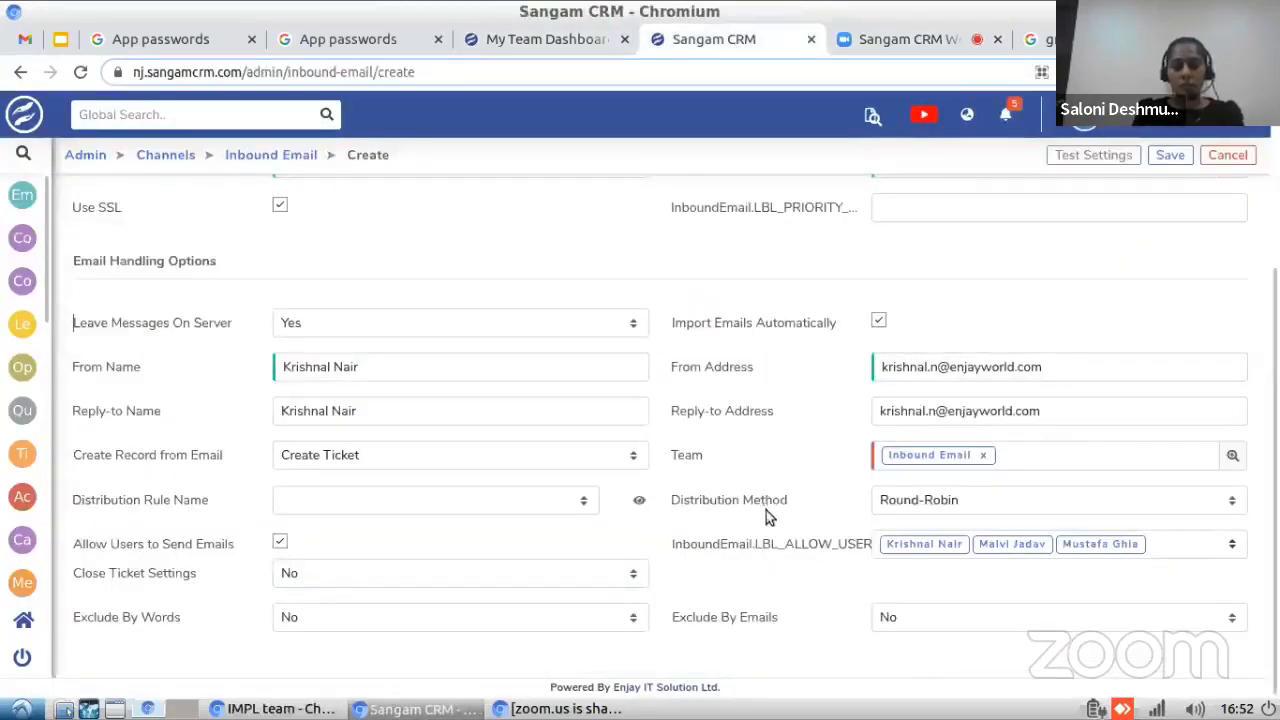
scroll(779, 587, up, 1)
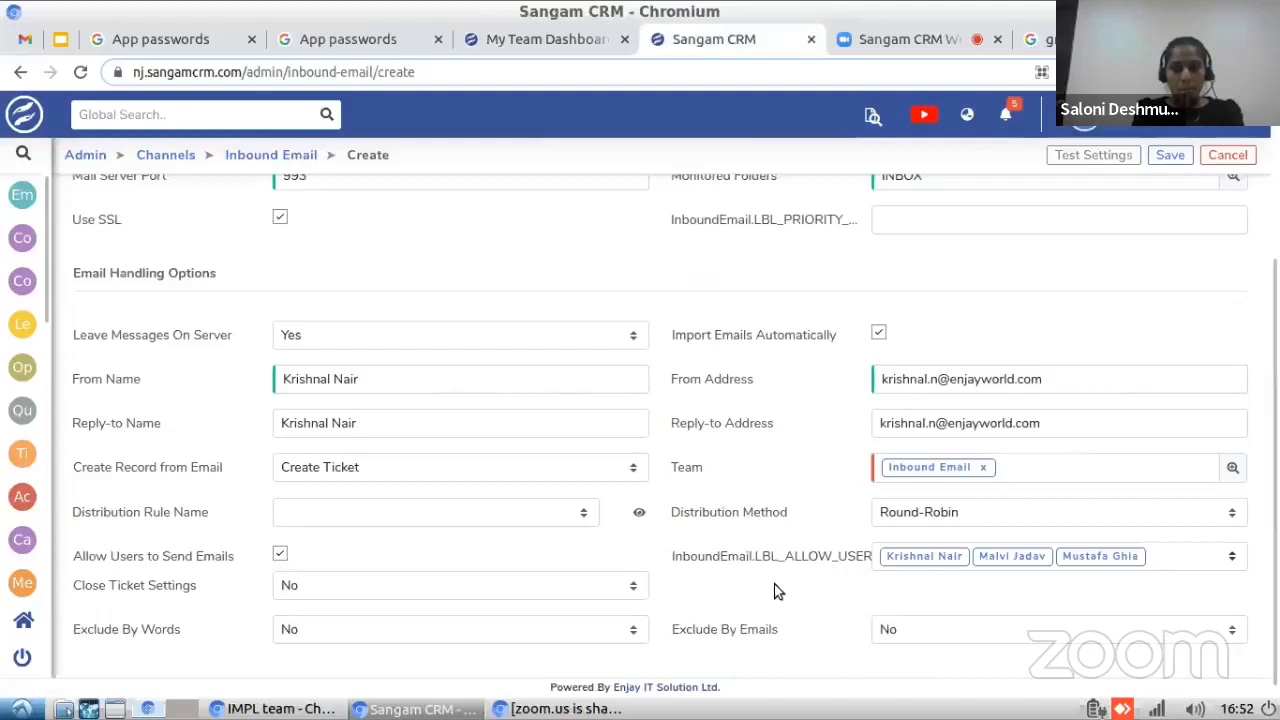
scroll(779, 591, up, 5)
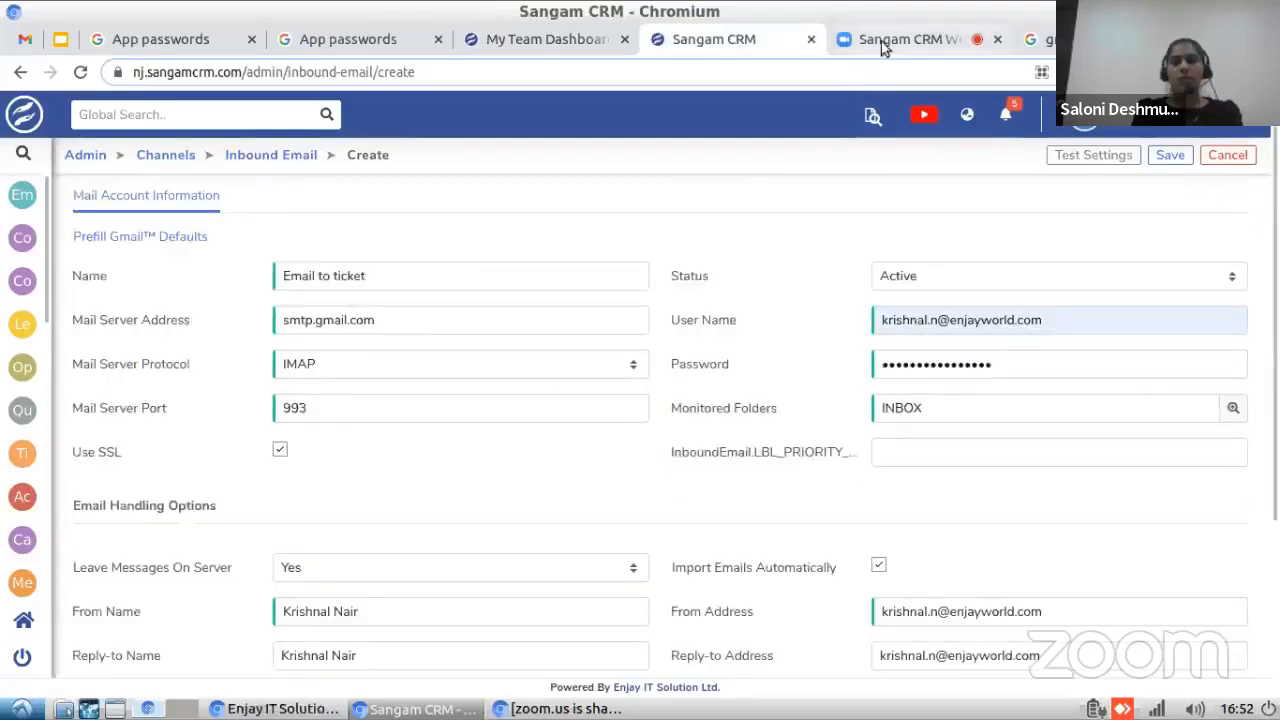
click(882, 44)
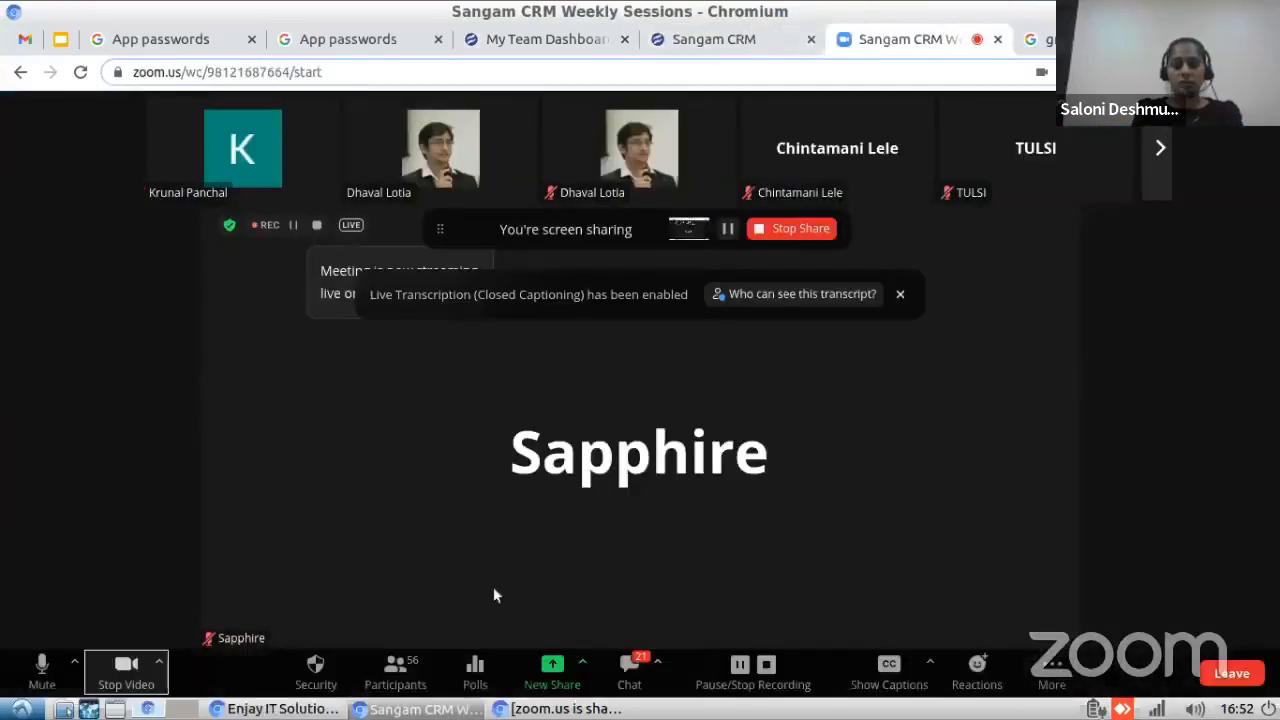
Check the Zoom meeting chat, close the chat panel, and return to the Sangam CRM form.
click(626, 668)
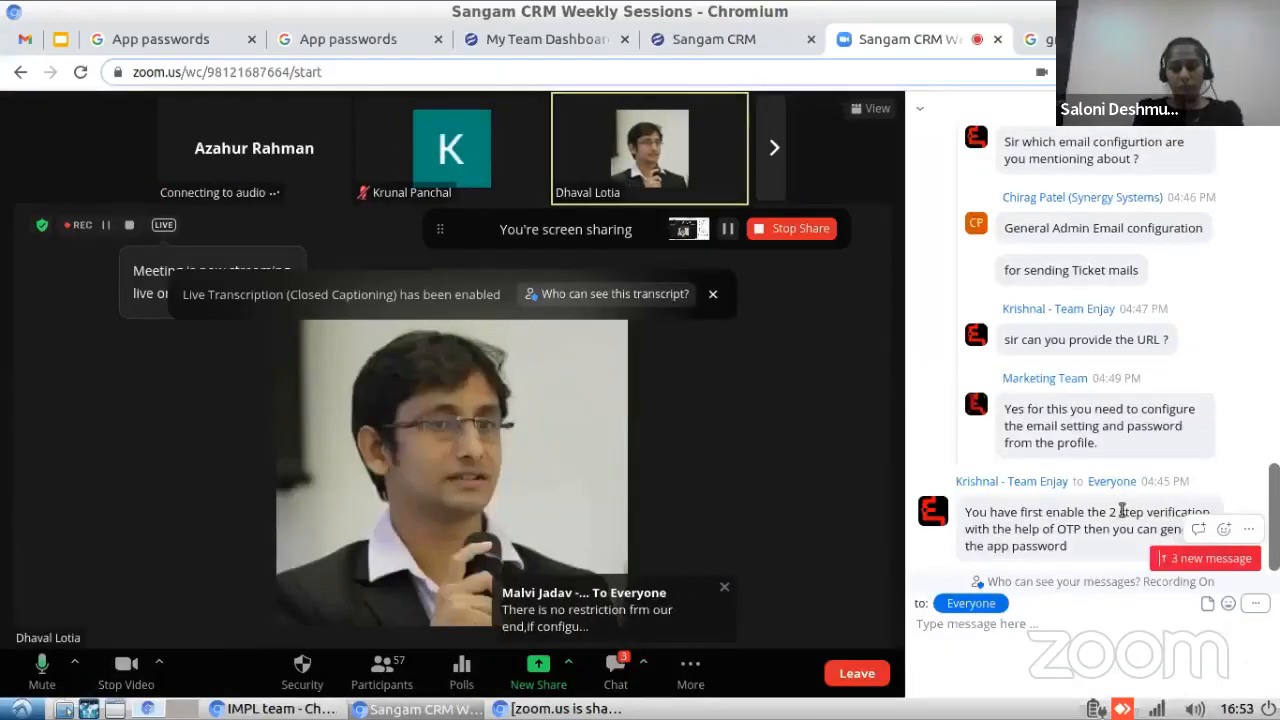
click(725, 589)
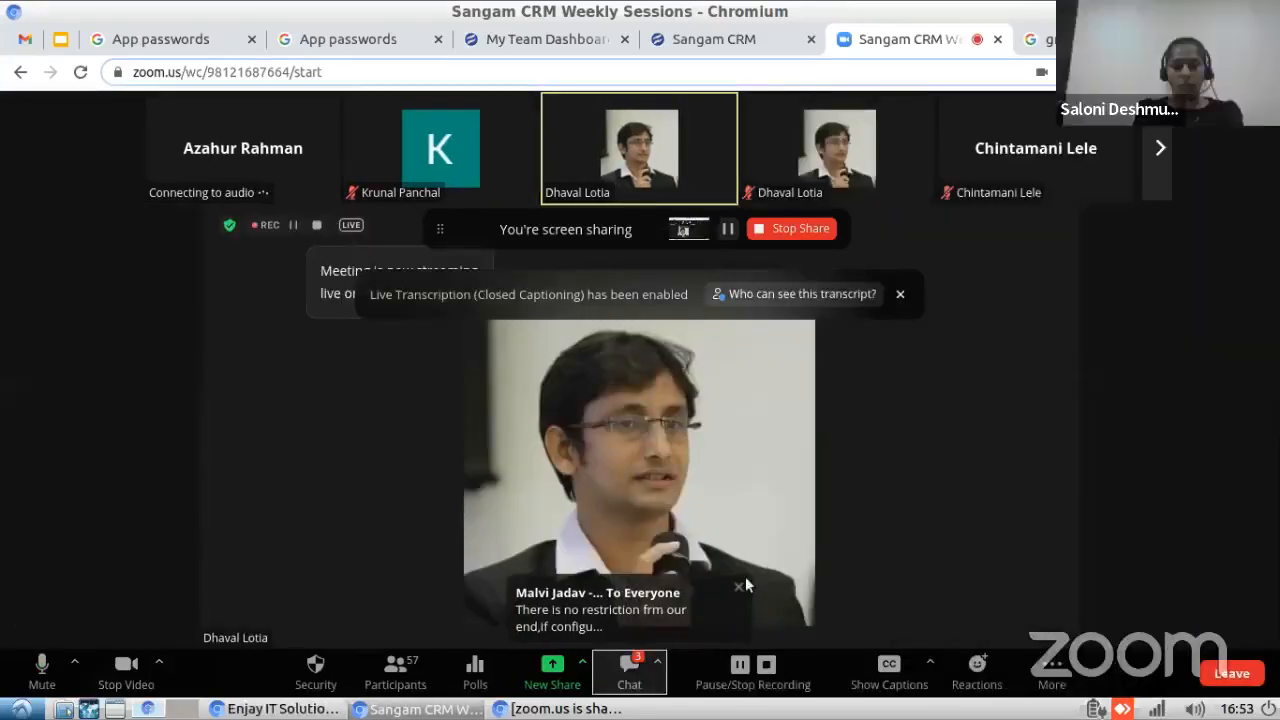
click(740, 584)
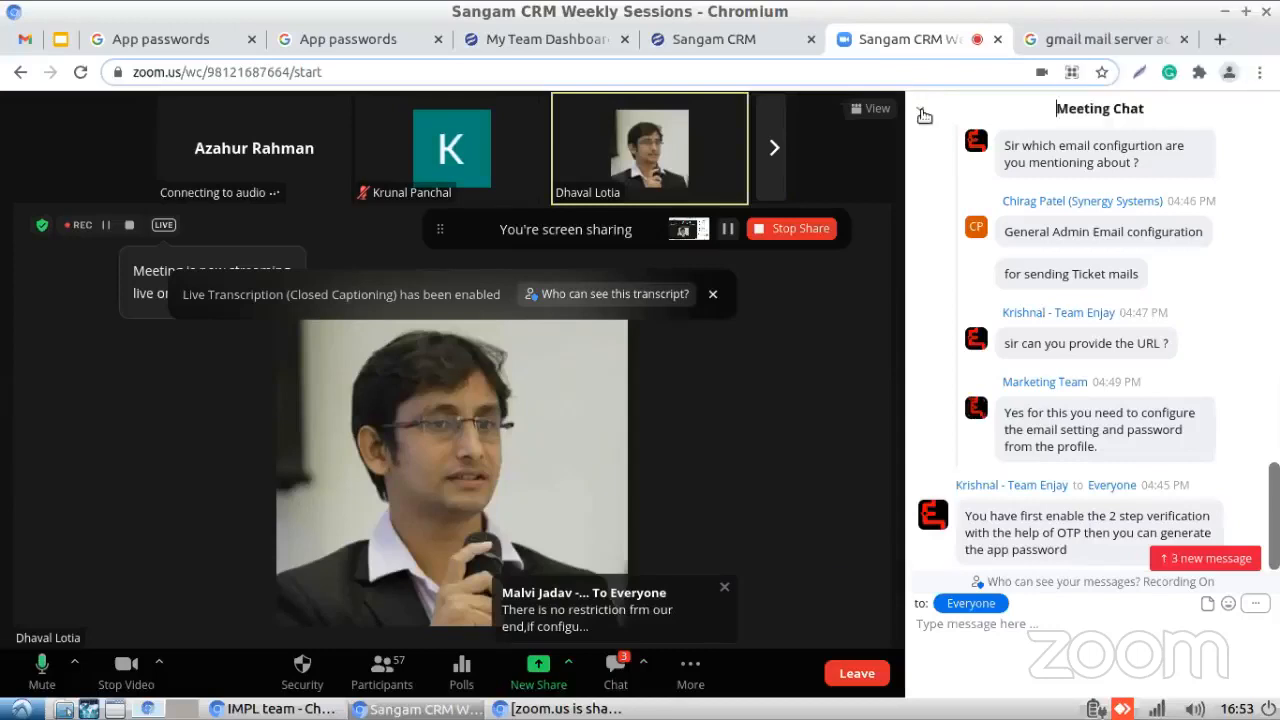
click(922, 104)
click(938, 130)
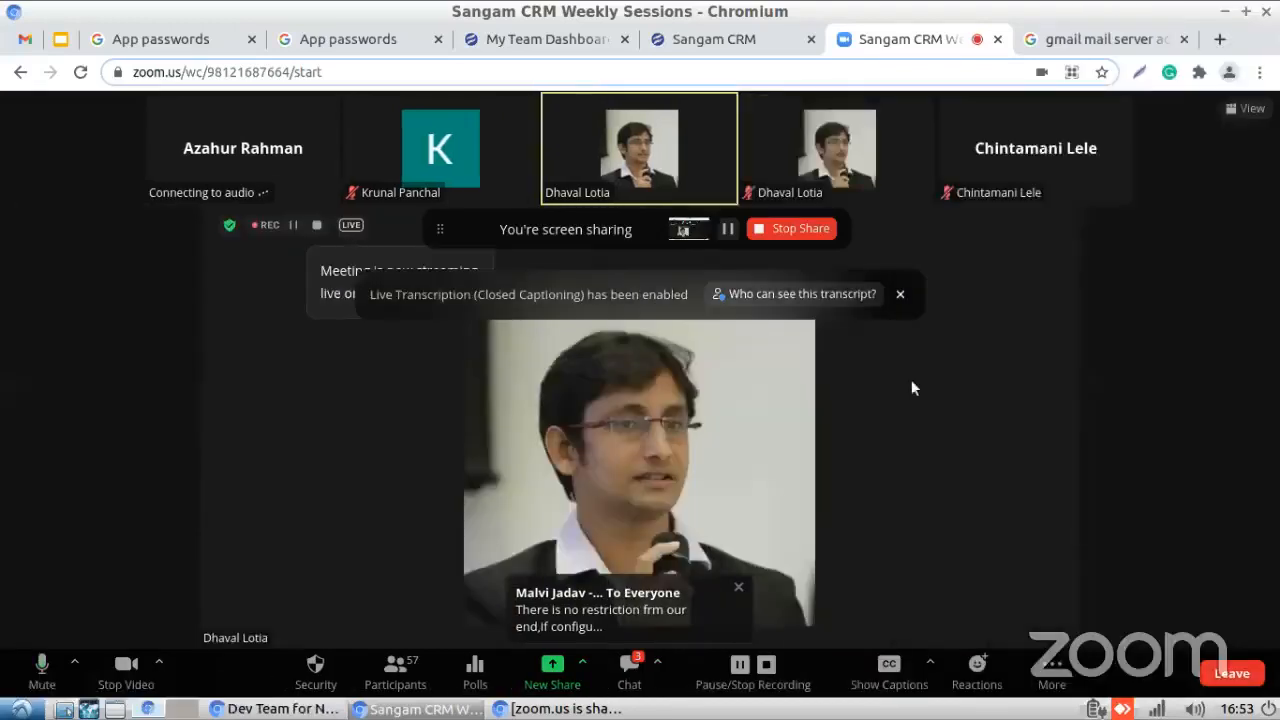
click(750, 42)
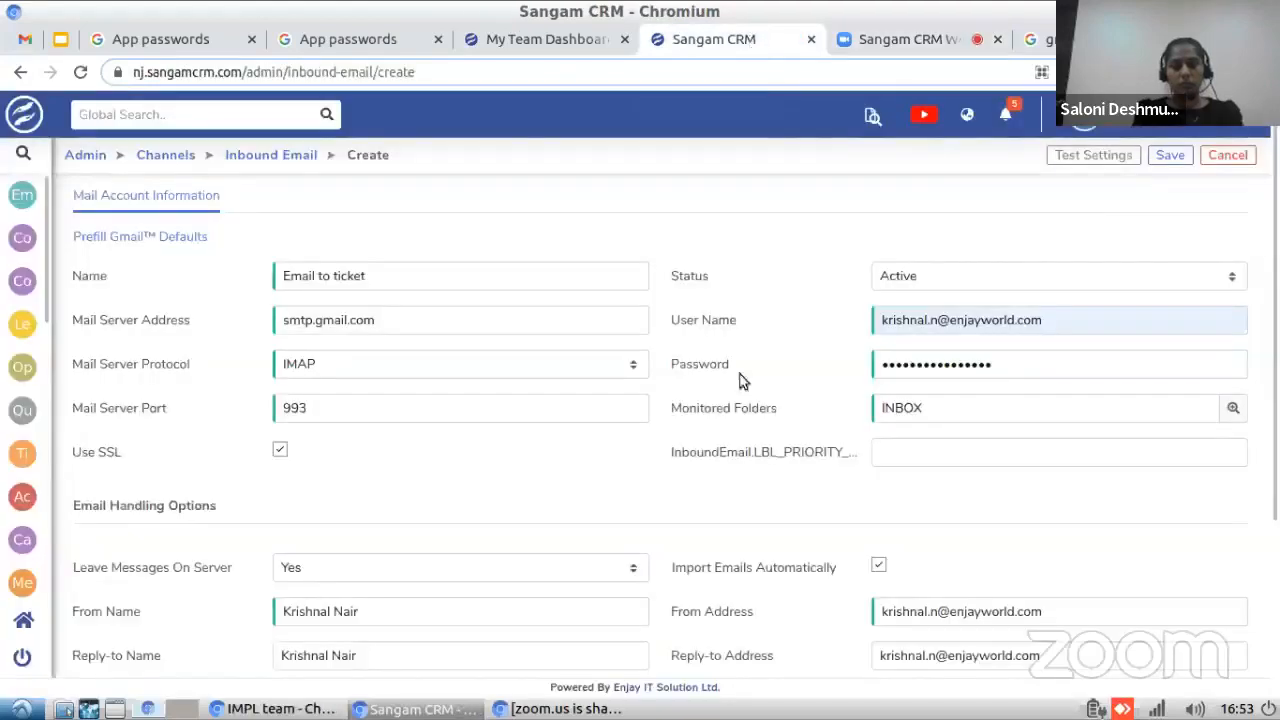
scroll(754, 523, down, 3)
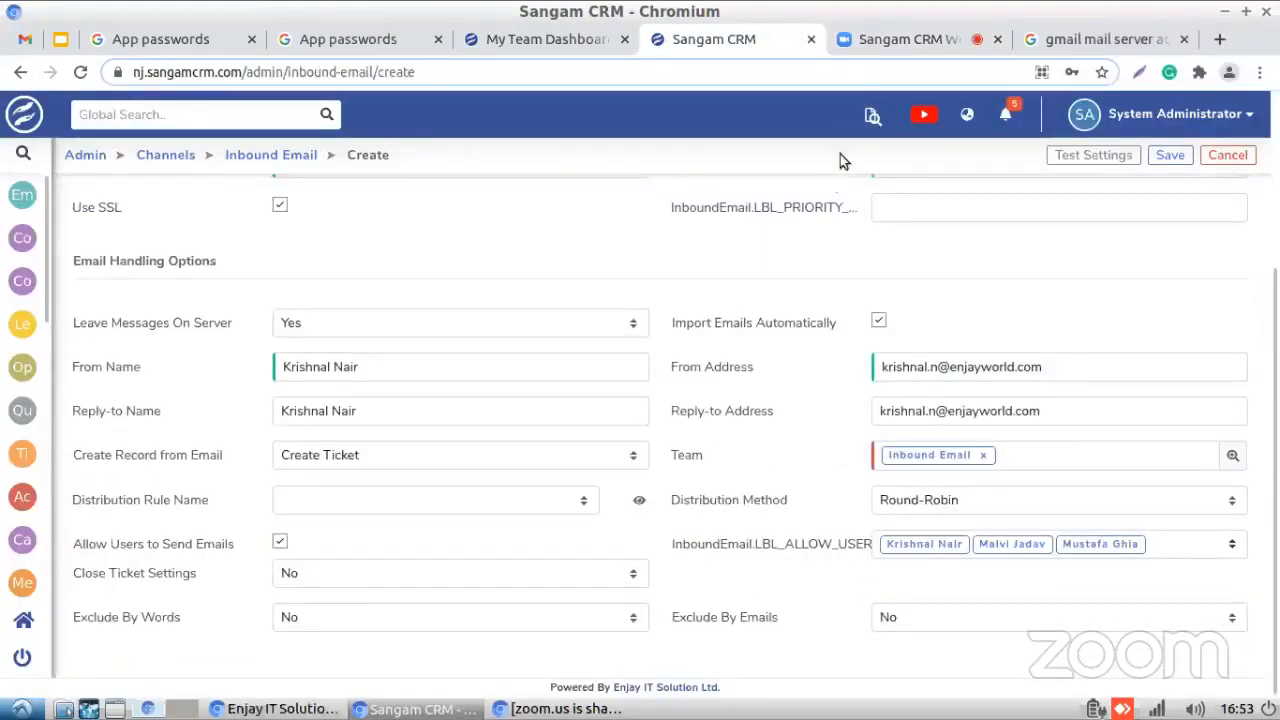
Move the Sangam CRM browser tab ahead of the My Team Dashboard tab.
drag(665, 207, 848, 206)
click(826, 269)
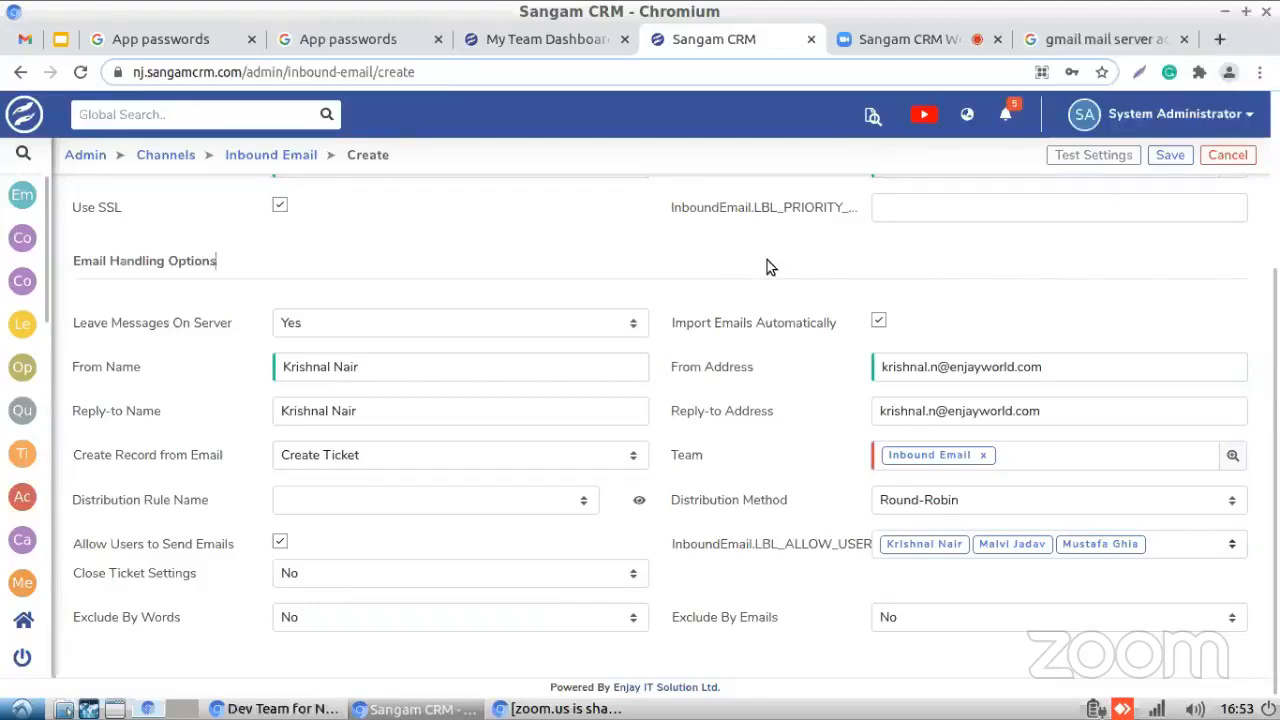
scroll(793, 238, up, 5)
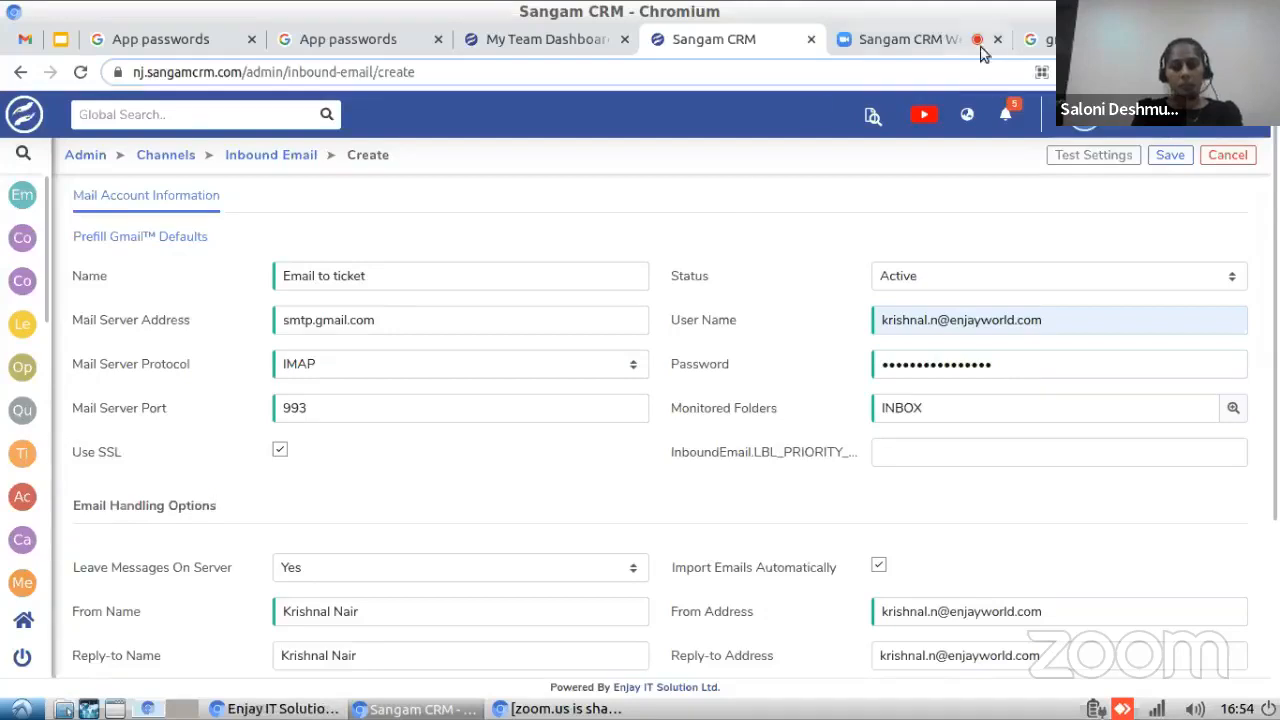
click(915, 39)
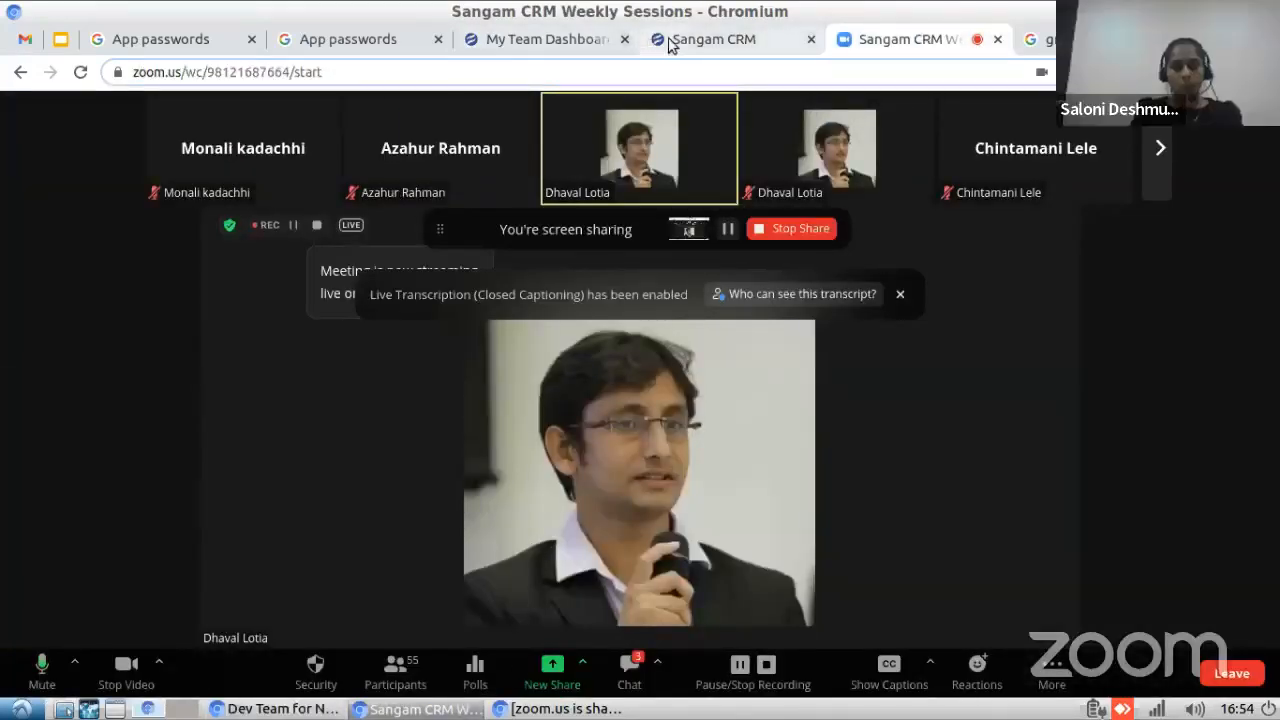
drag(670, 45, 575, 45)
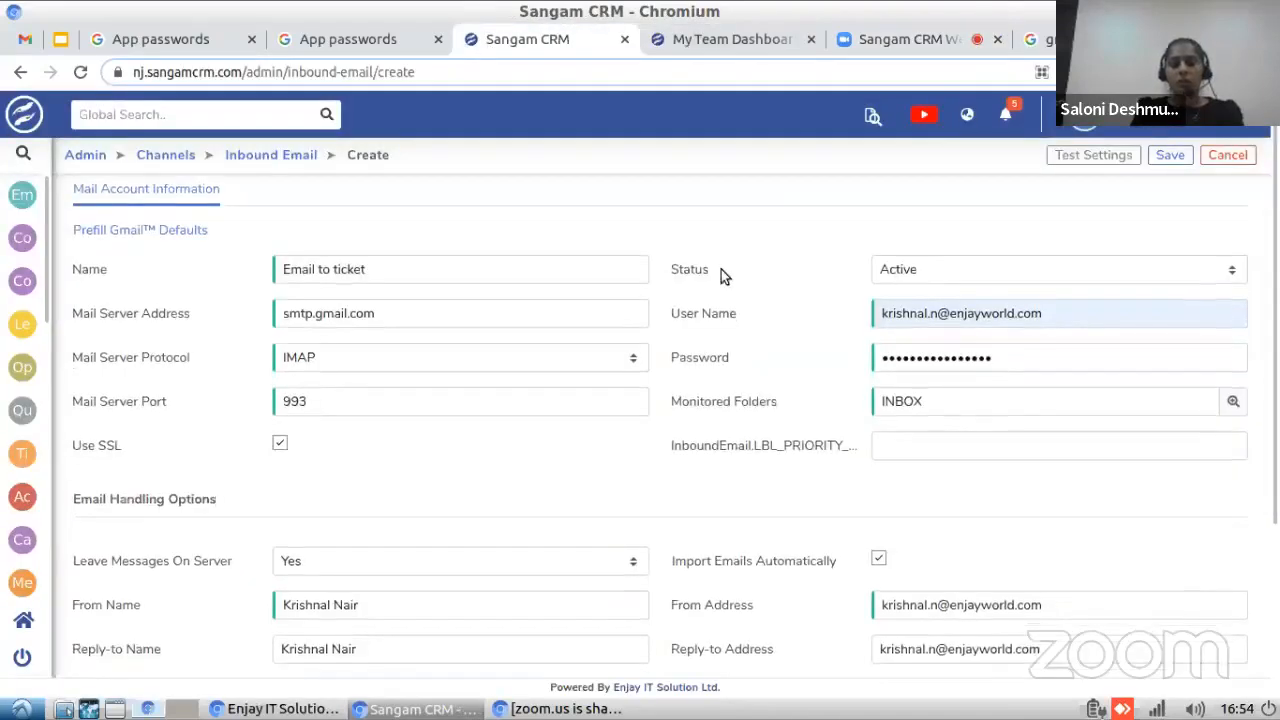
Point out the Distribution Rule Name label and open the user account menu.
scroll(765, 559, down, 3)
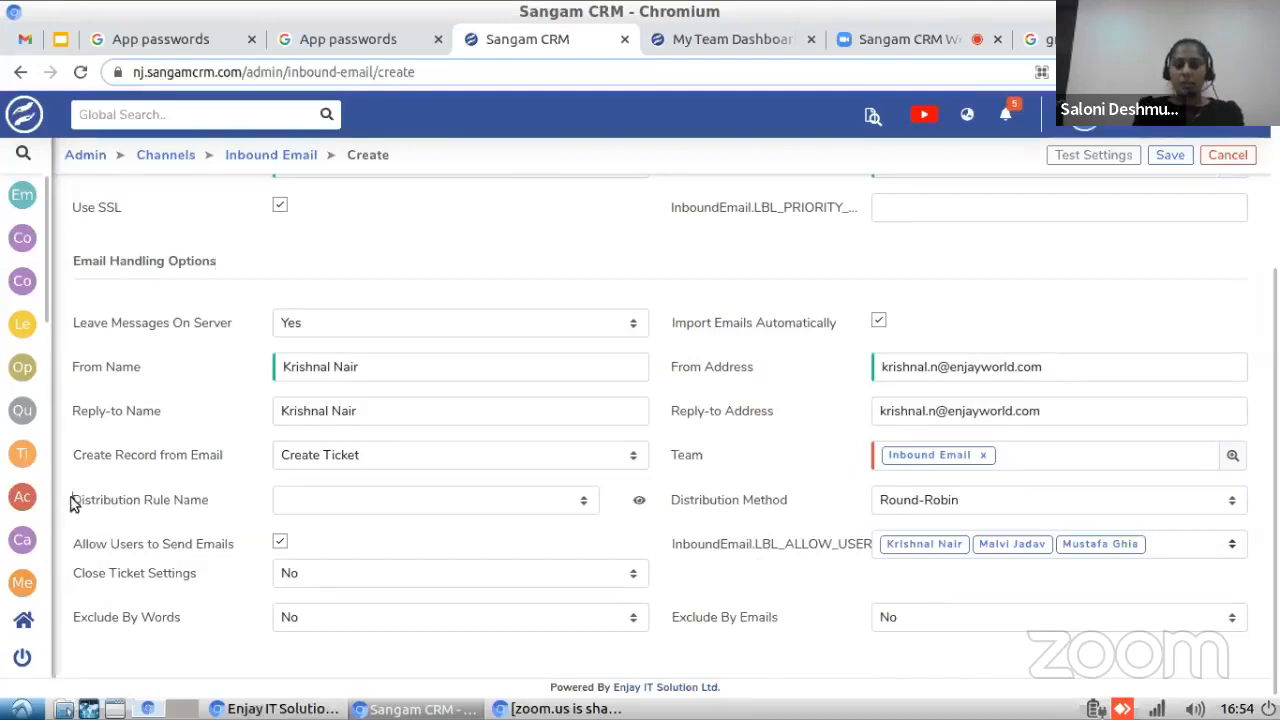
drag(70, 500, 206, 503)
click(223, 500)
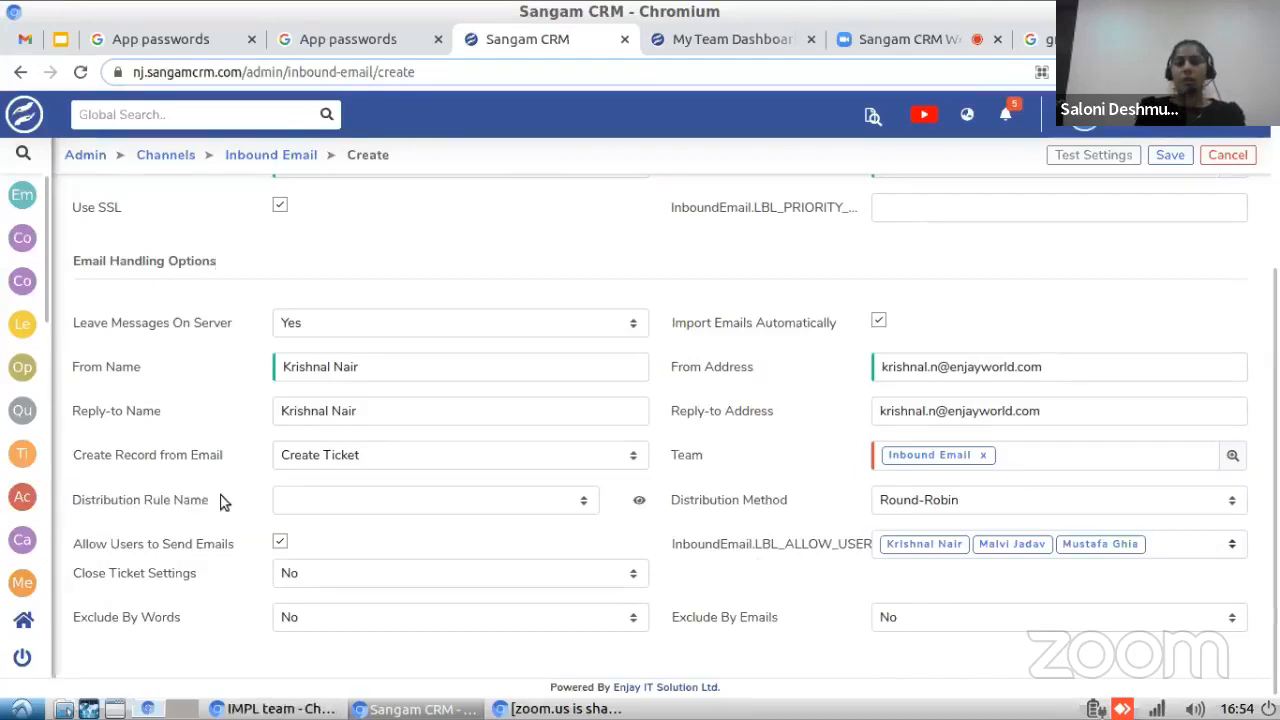
click(1100, 130)
Open the Admin area from the account menu in a new browser tab.
right_click(1120, 192)
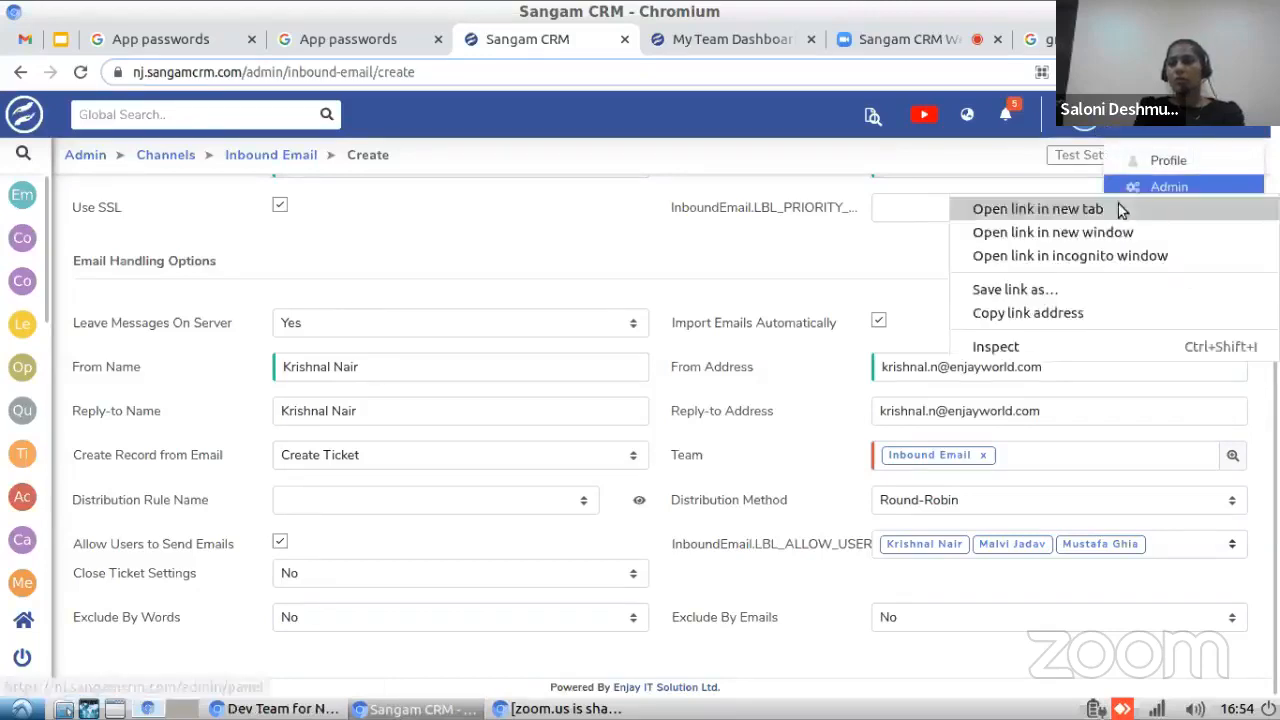
click(1120, 209)
click(645, 45)
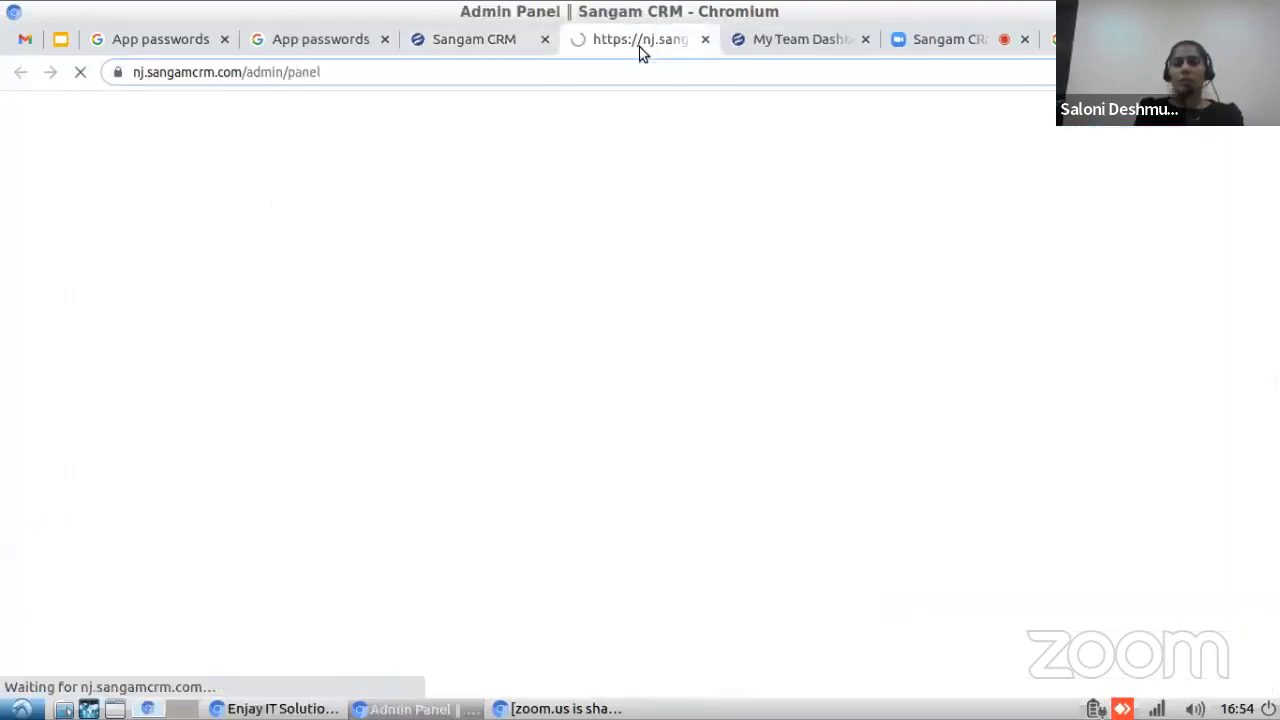
click(495, 40)
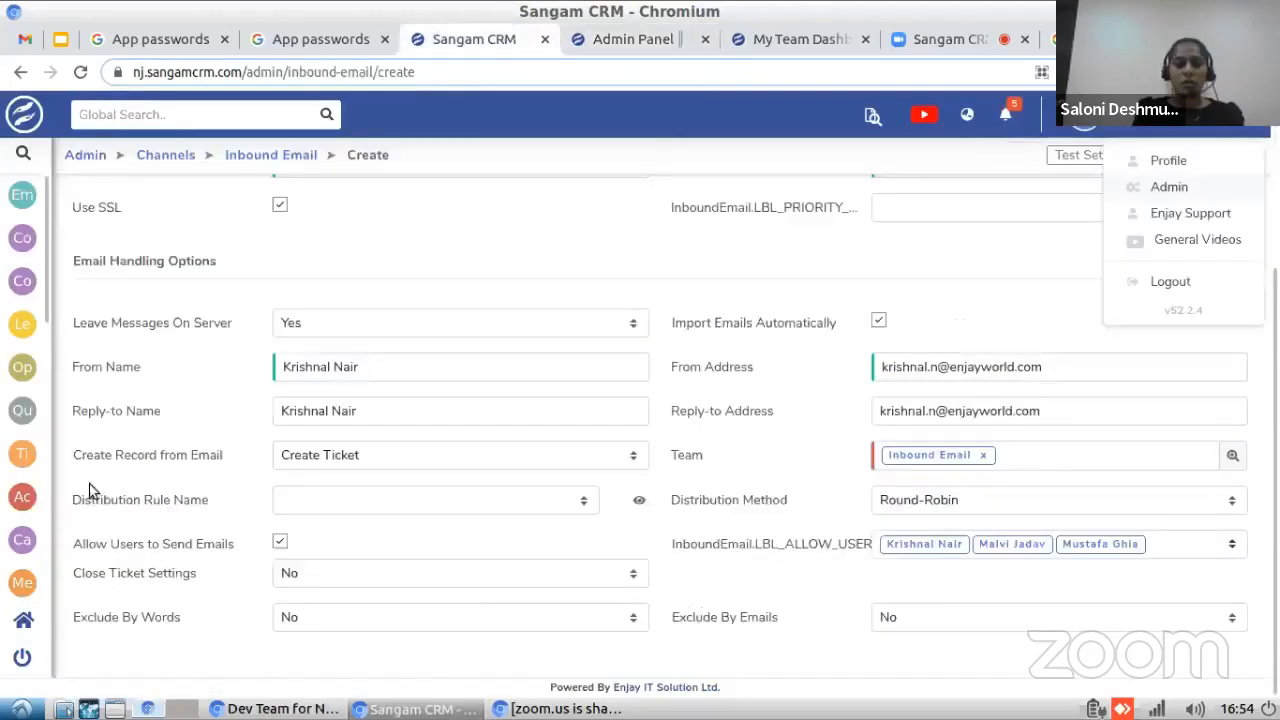
drag(72, 500, 208, 500)
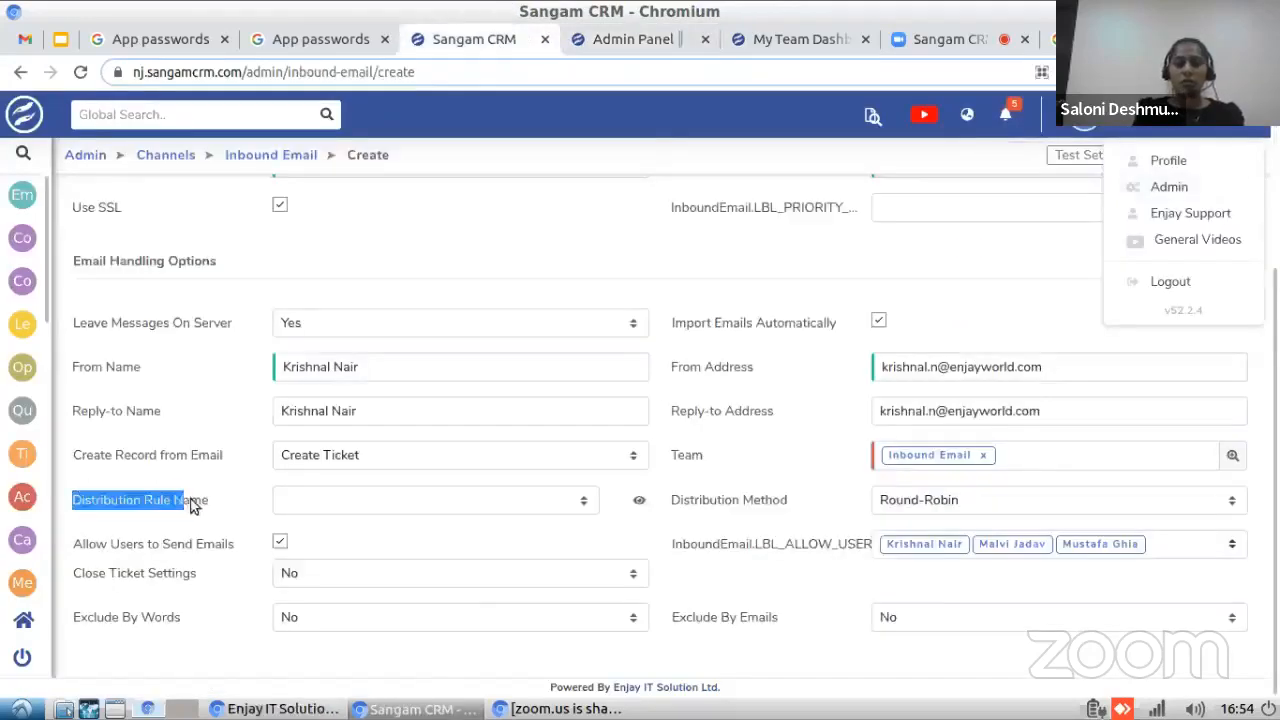
In the Admin Panel, find the FEATURES group and open Auto Distribution.
click(605, 45)
scroll(530, 483, down, 3)
scroll(535, 485, down, 4)
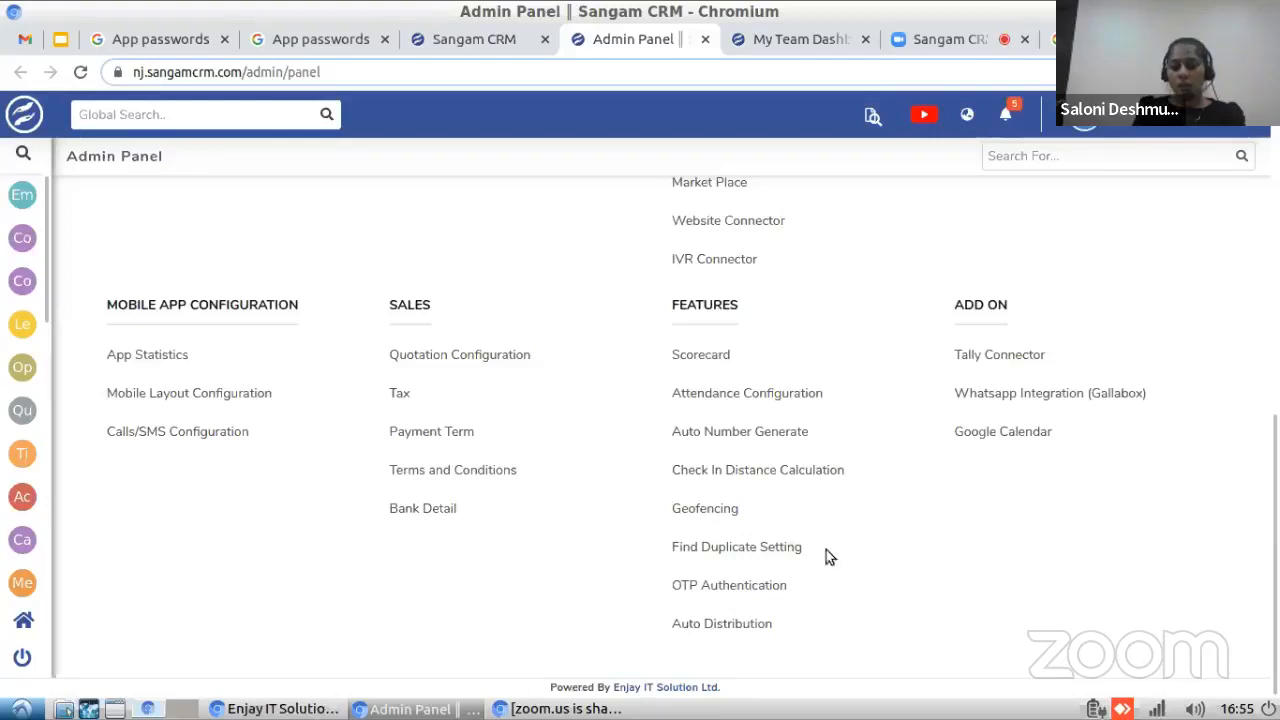
drag(789, 631, 589, 625)
click(709, 645)
click(1059, 157)
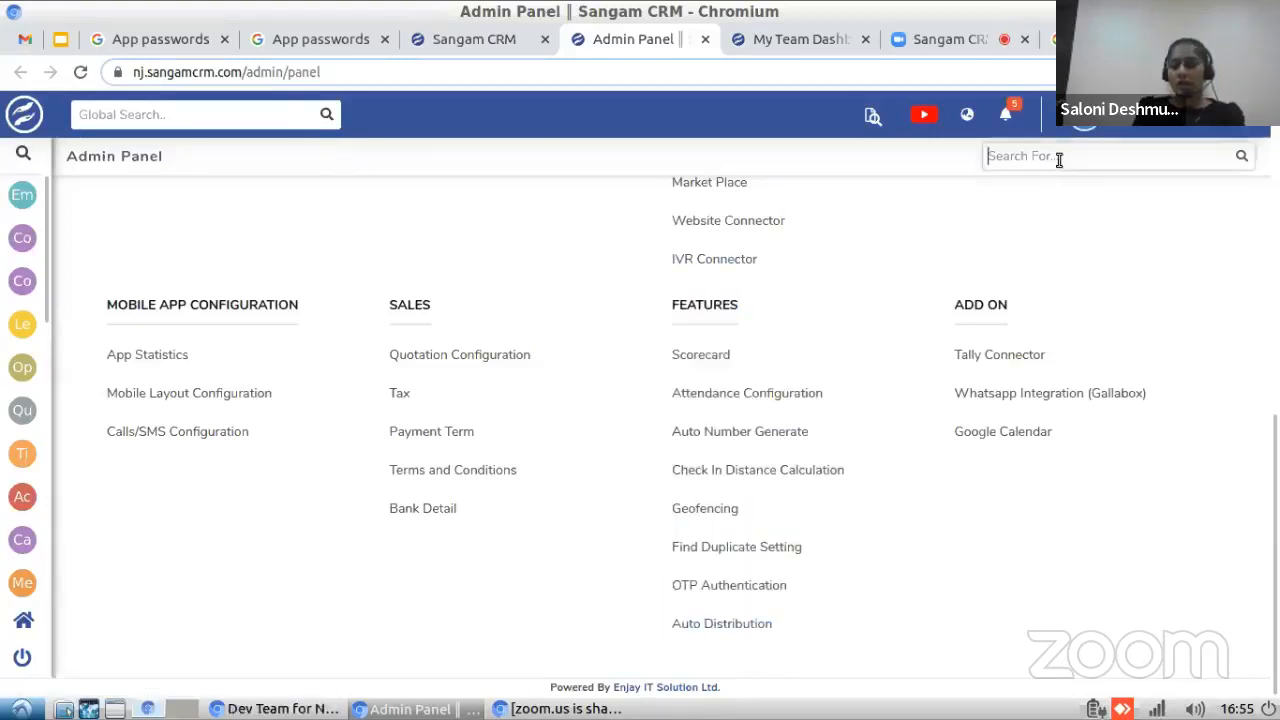
click(728, 623)
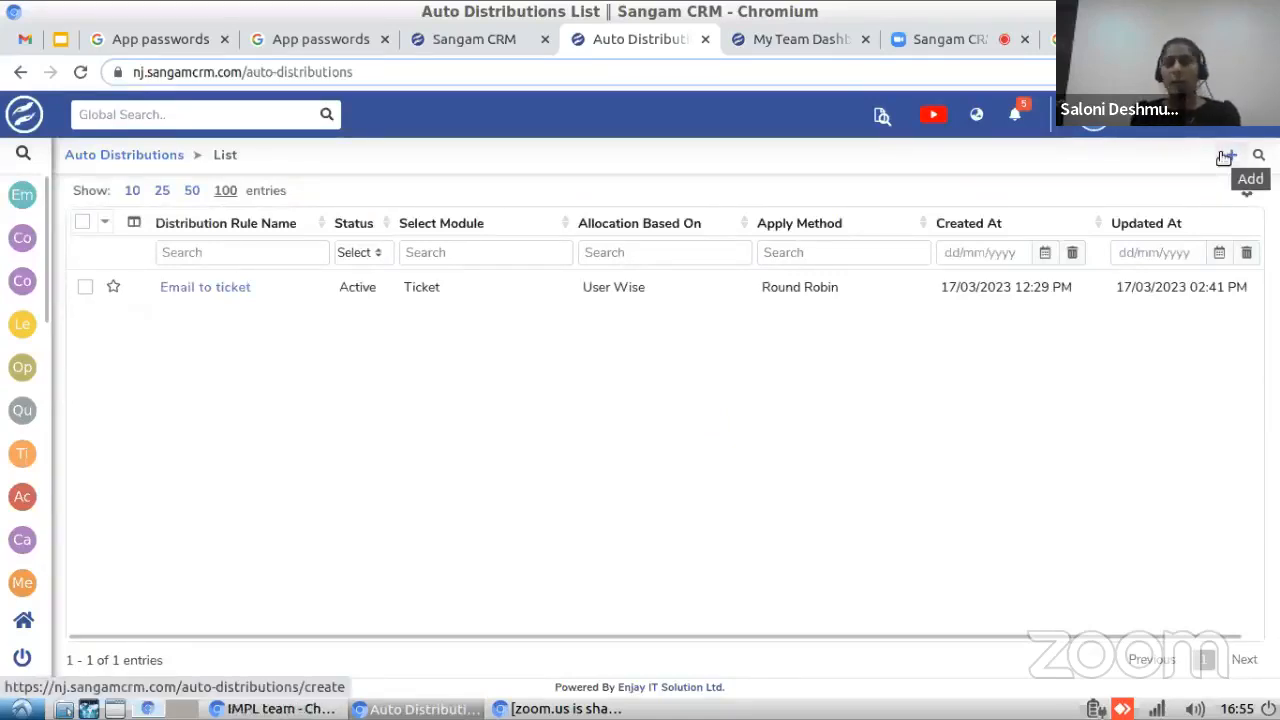
Open a second Admin Panel tab from the account menu's Admin link and switch to it.
drag(457, 290, 411, 290)
click(437, 327)
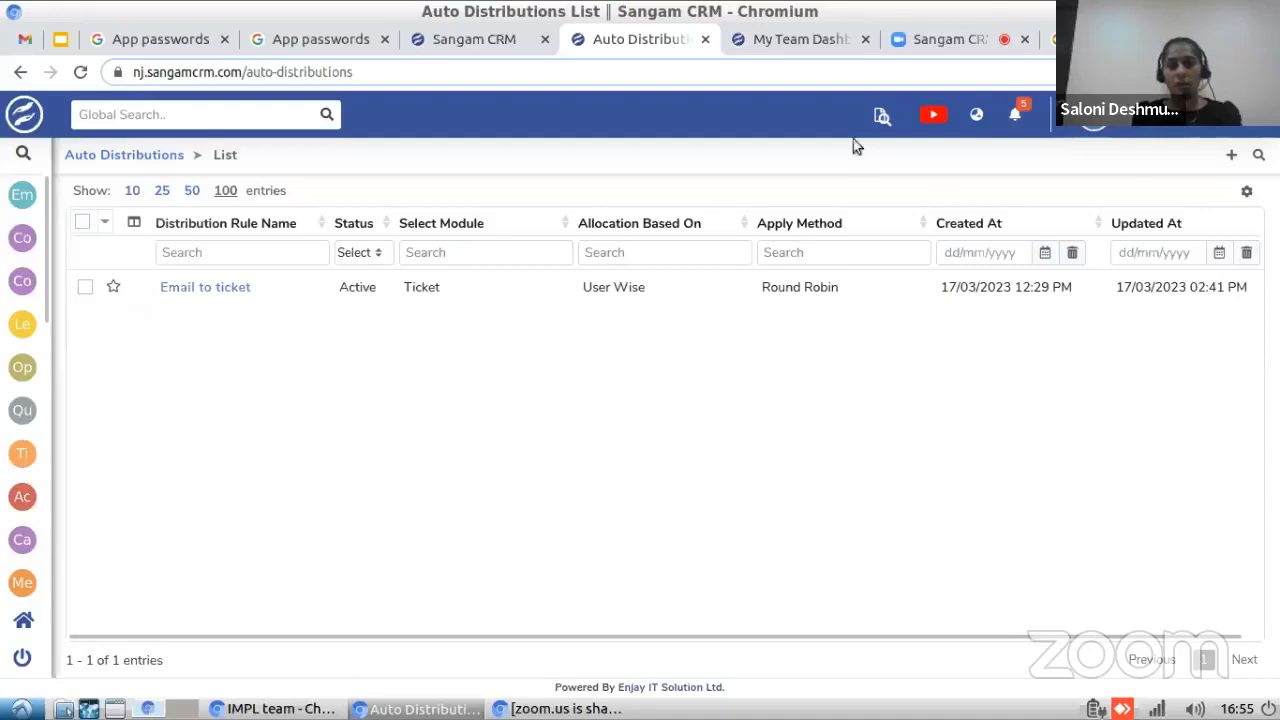
click(1145, 127)
right_click(1178, 186)
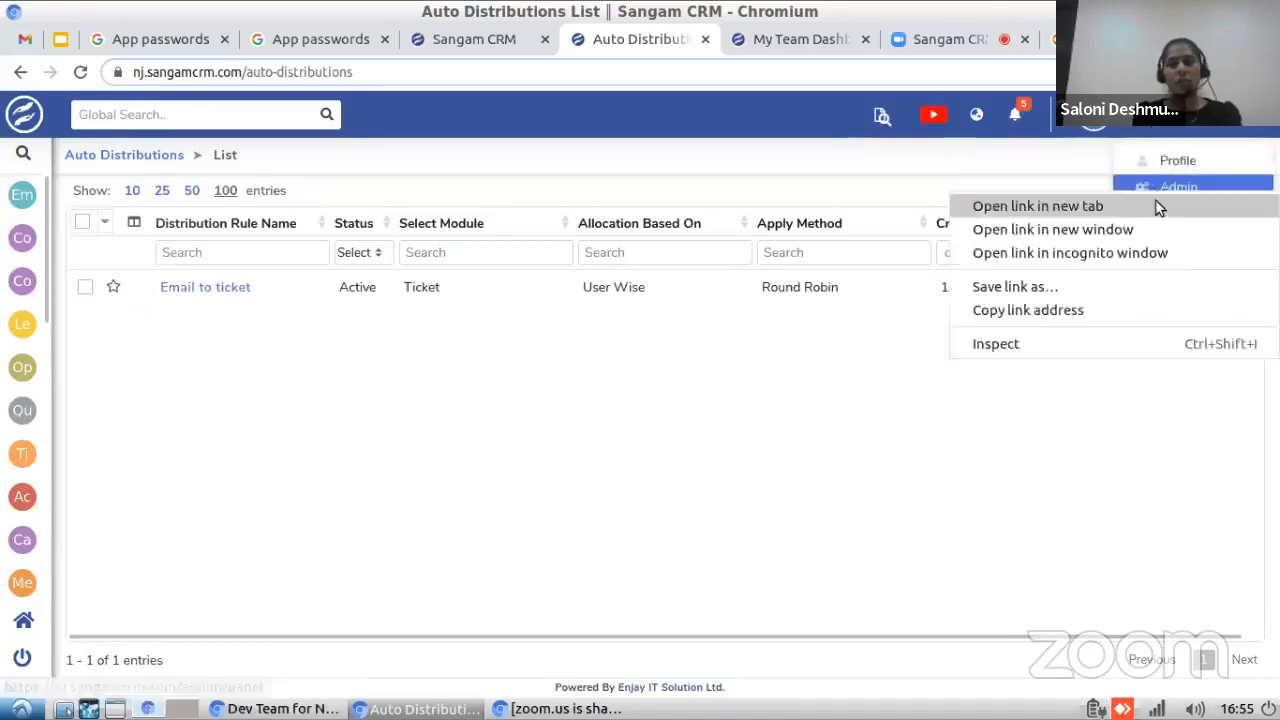
click(1157, 206)
click(720, 44)
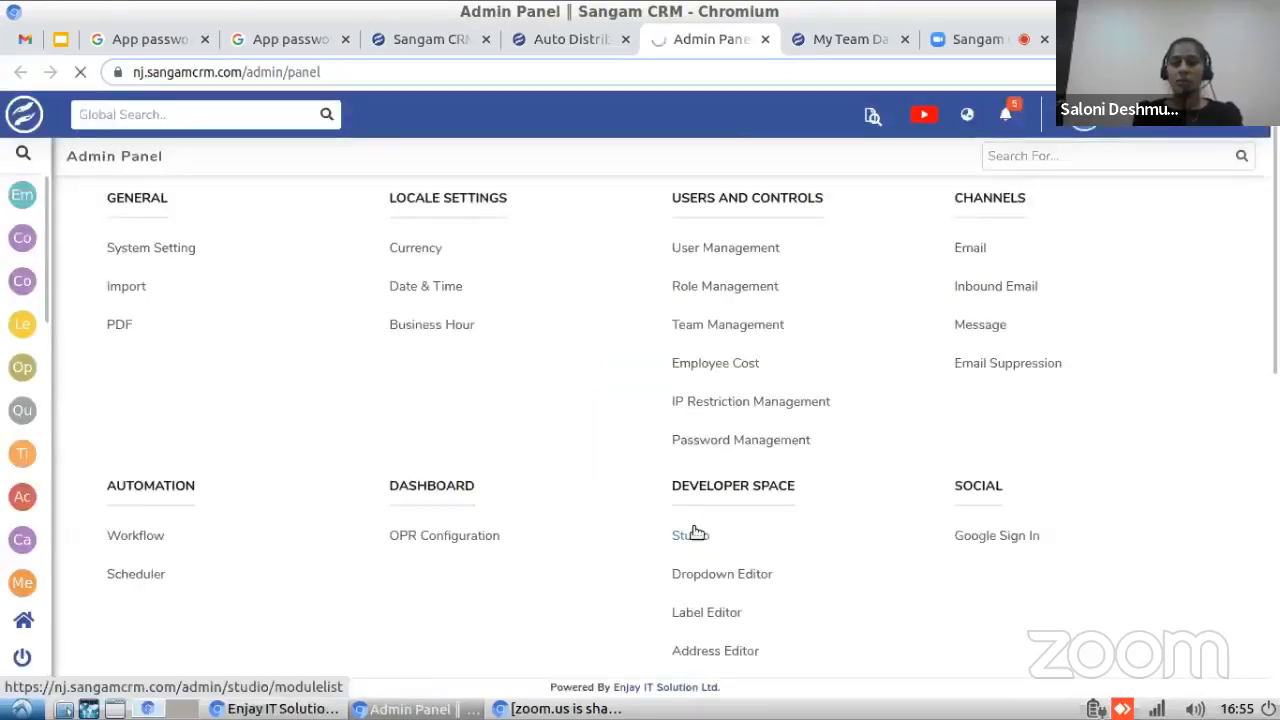
Tick Auto Distributions under Enable Features in Studio's module list, then return to the rule list.
click(693, 534)
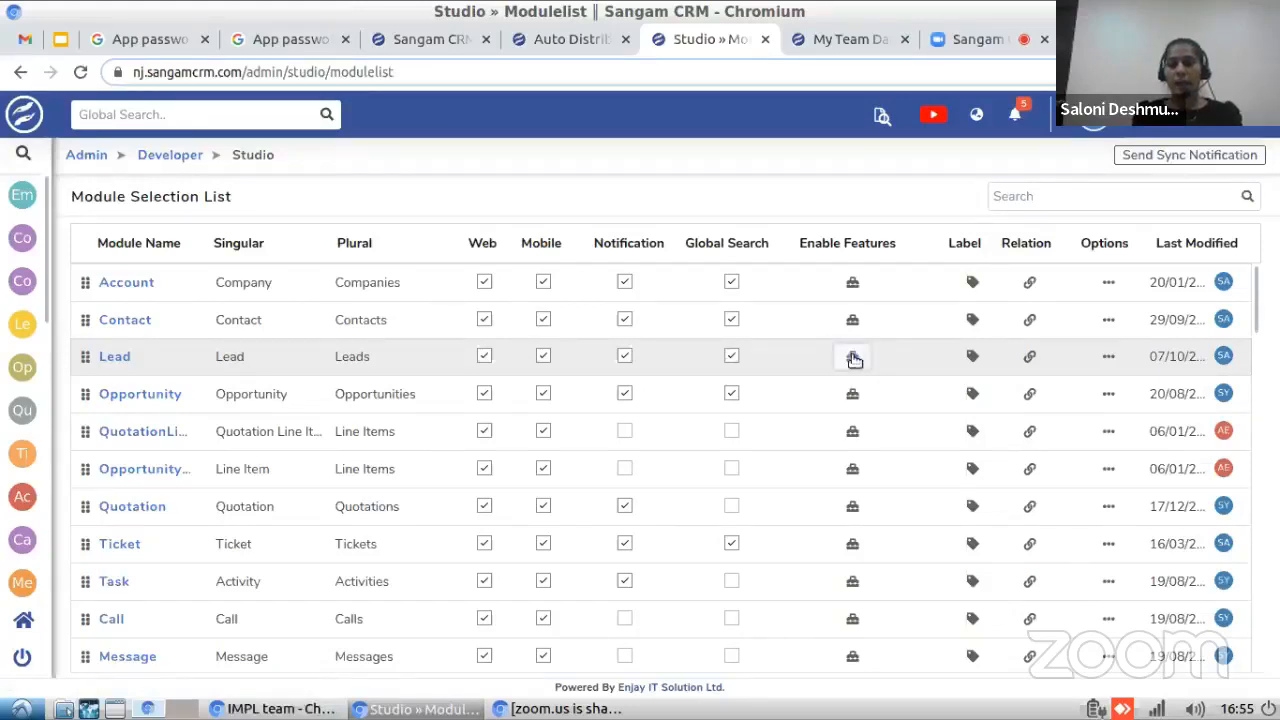
click(853, 358)
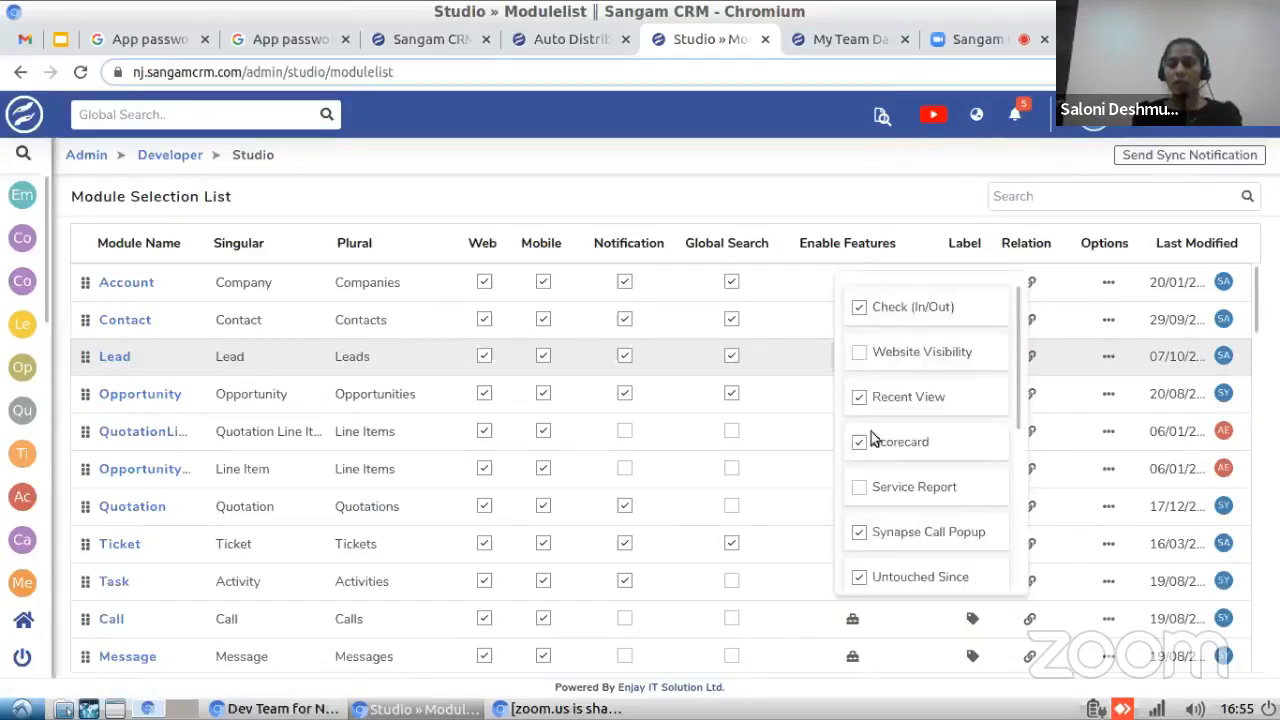
scroll(871, 441, down, 5)
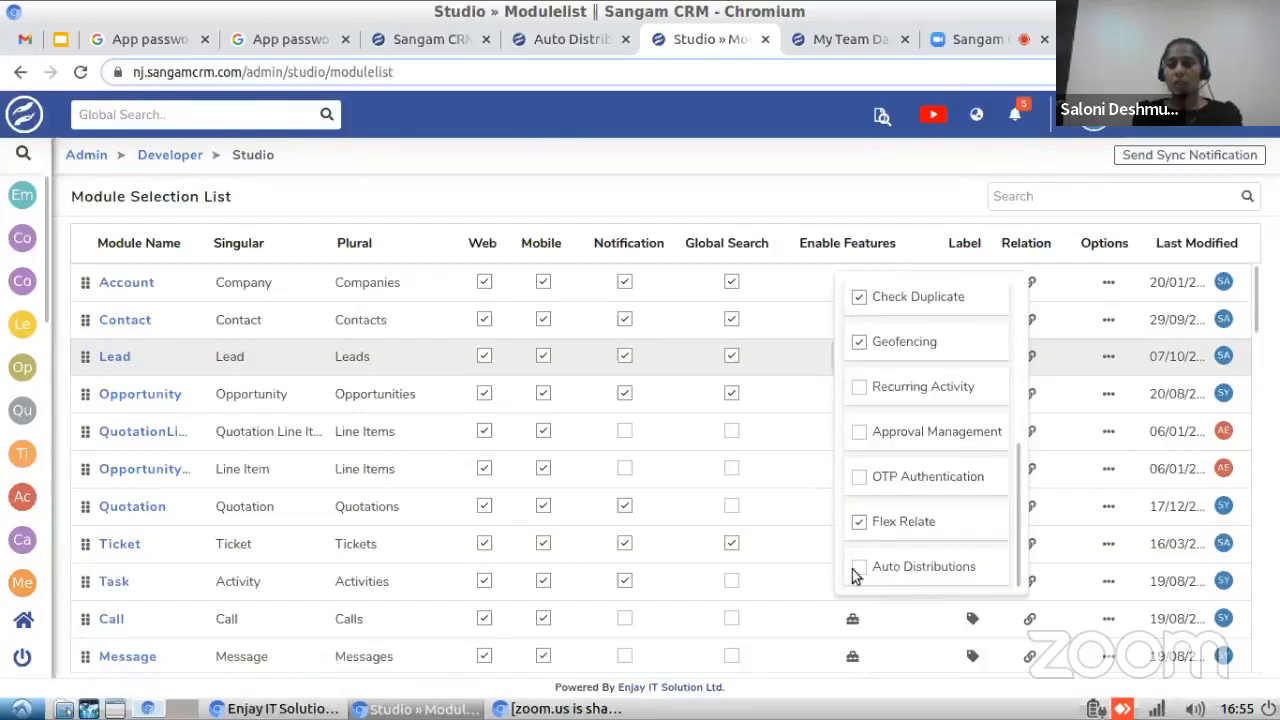
click(862, 567)
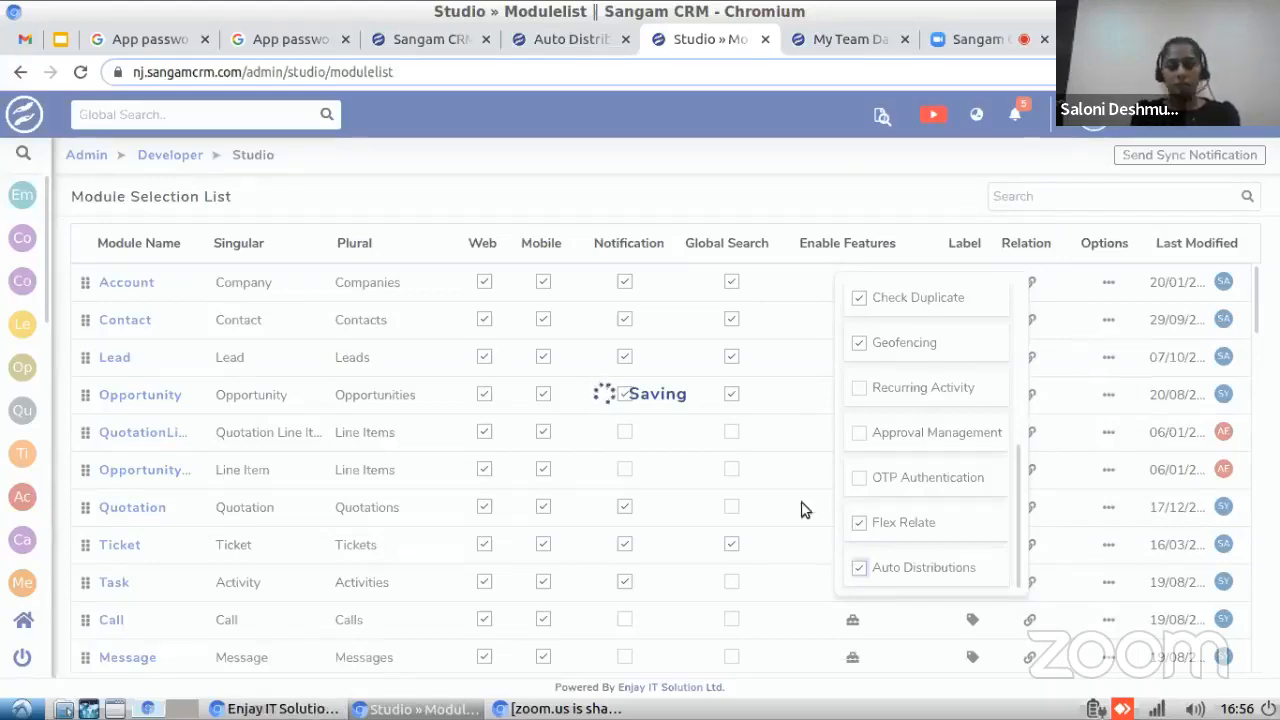
click(590, 44)
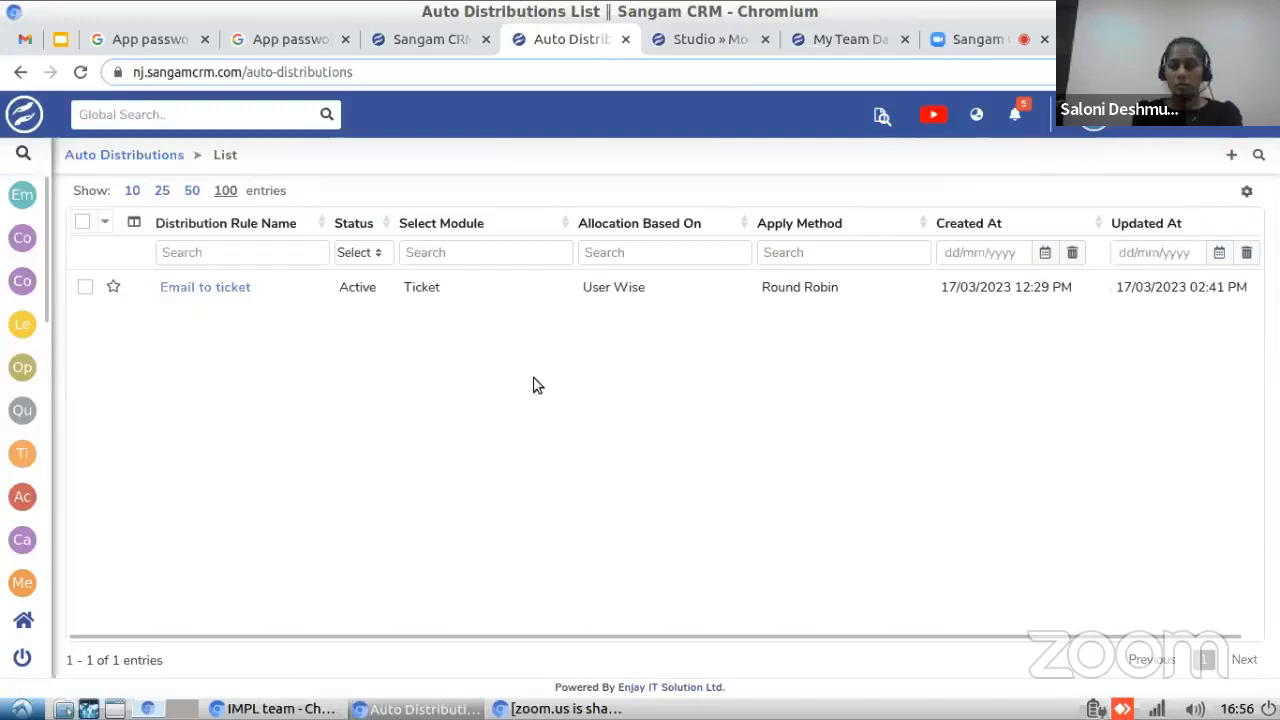
Return to the Auto Distributions list and start a new rule with the + icon.
click(700, 42)
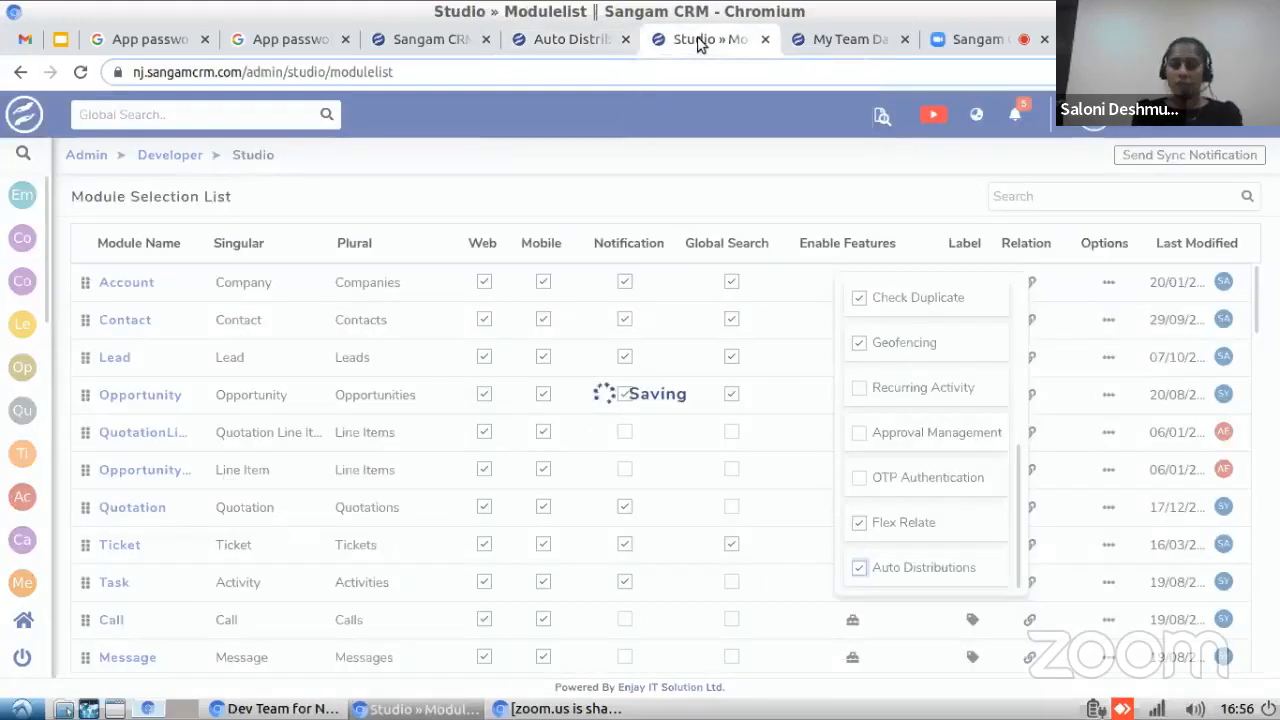
click(563, 42)
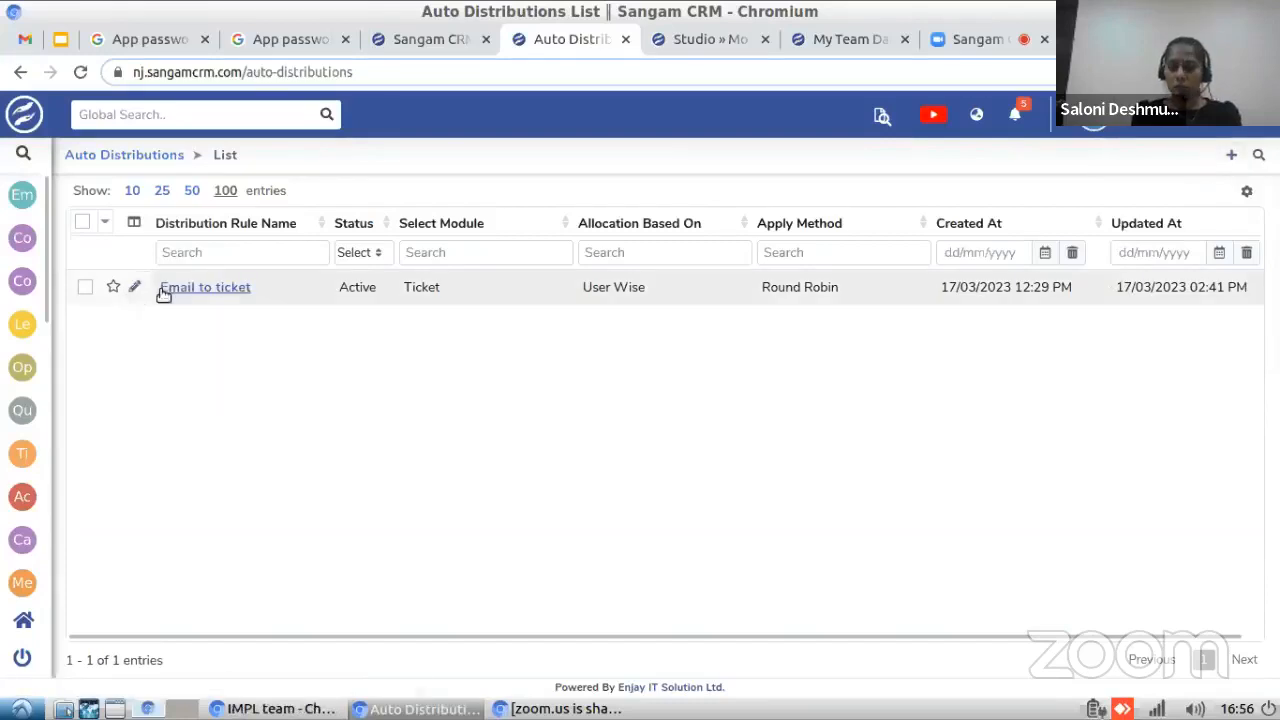
drag(155, 290, 266, 305)
click(1232, 156)
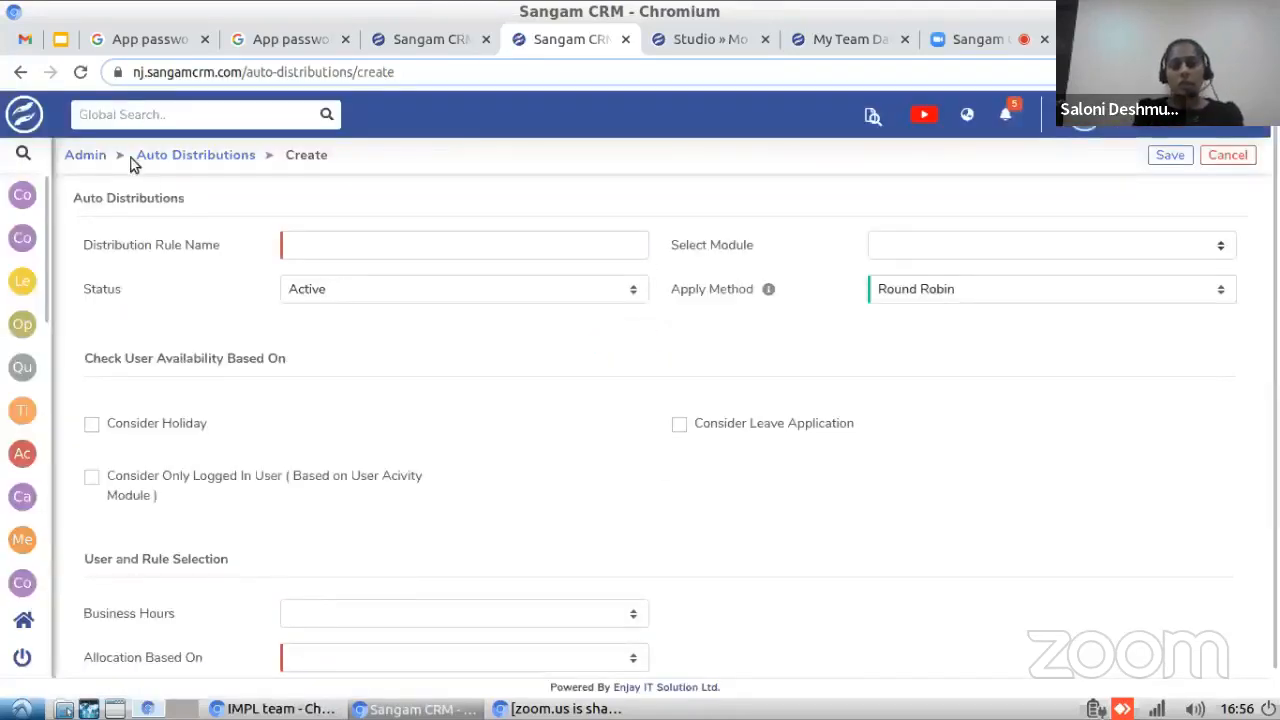
Enter 'Email to ticket' as the Distribution Rule Name.
drag(133, 153, 272, 169)
click(404, 191)
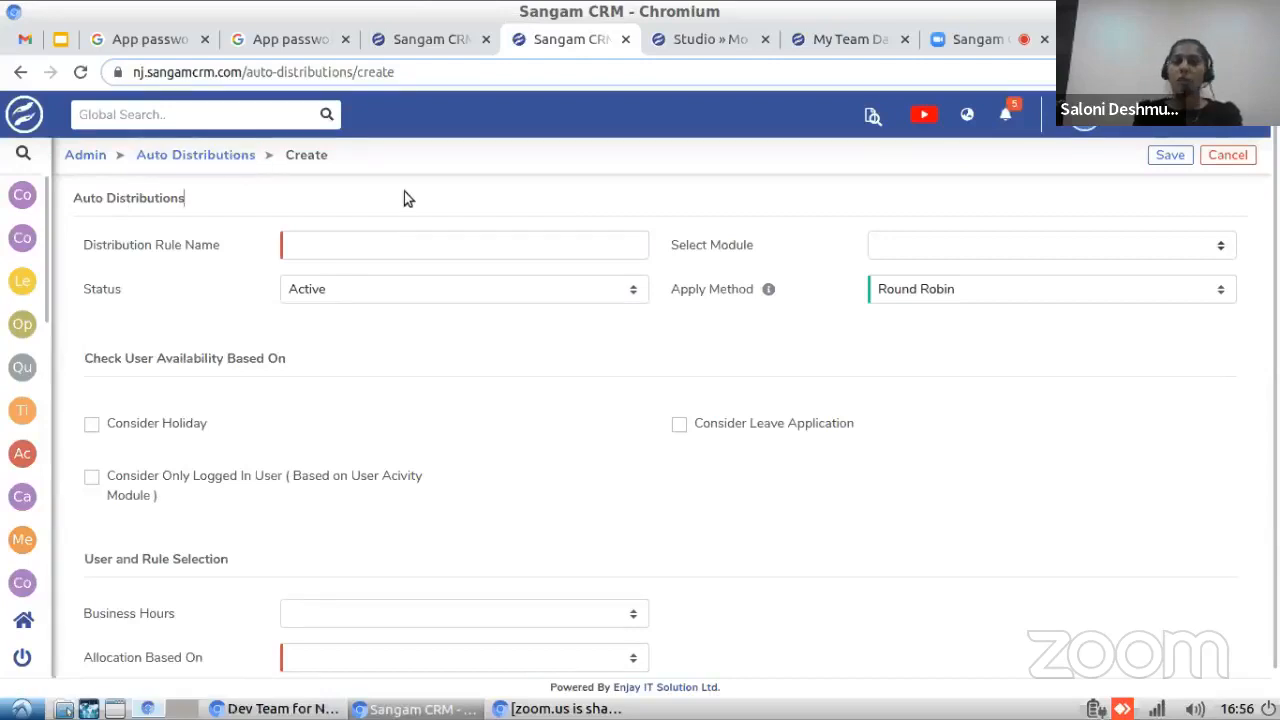
click(407, 351)
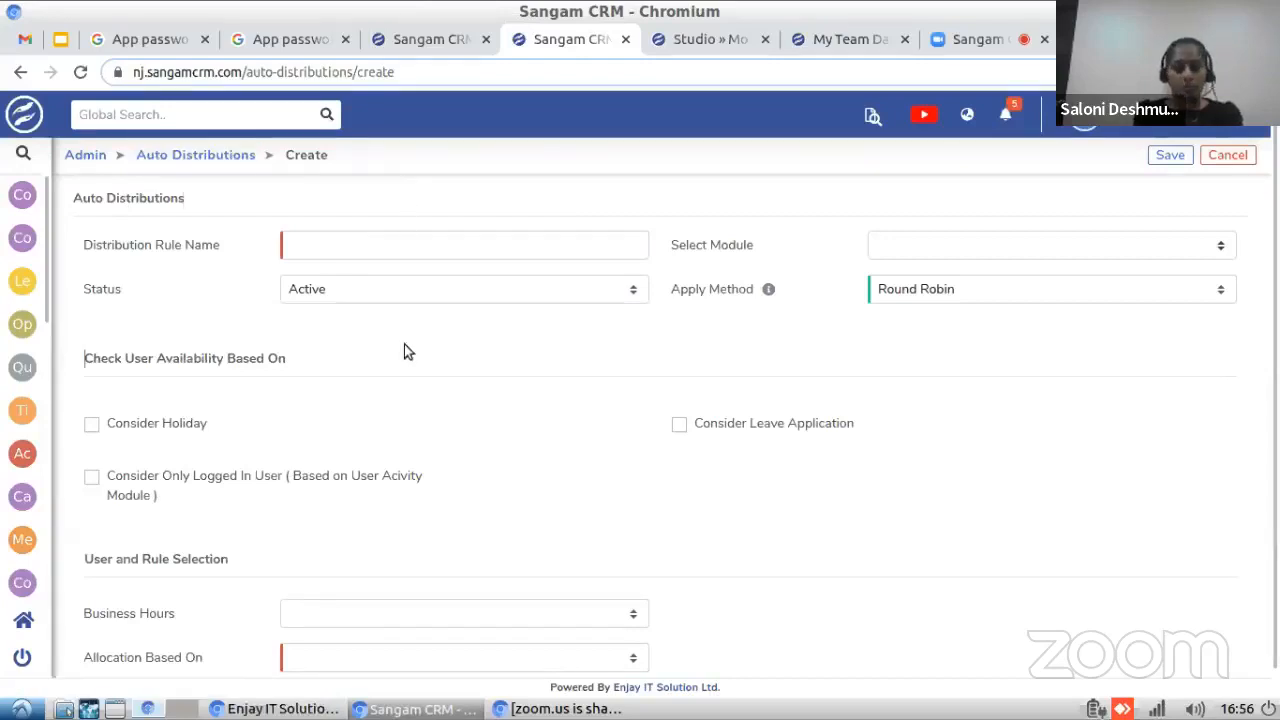
click(352, 243)
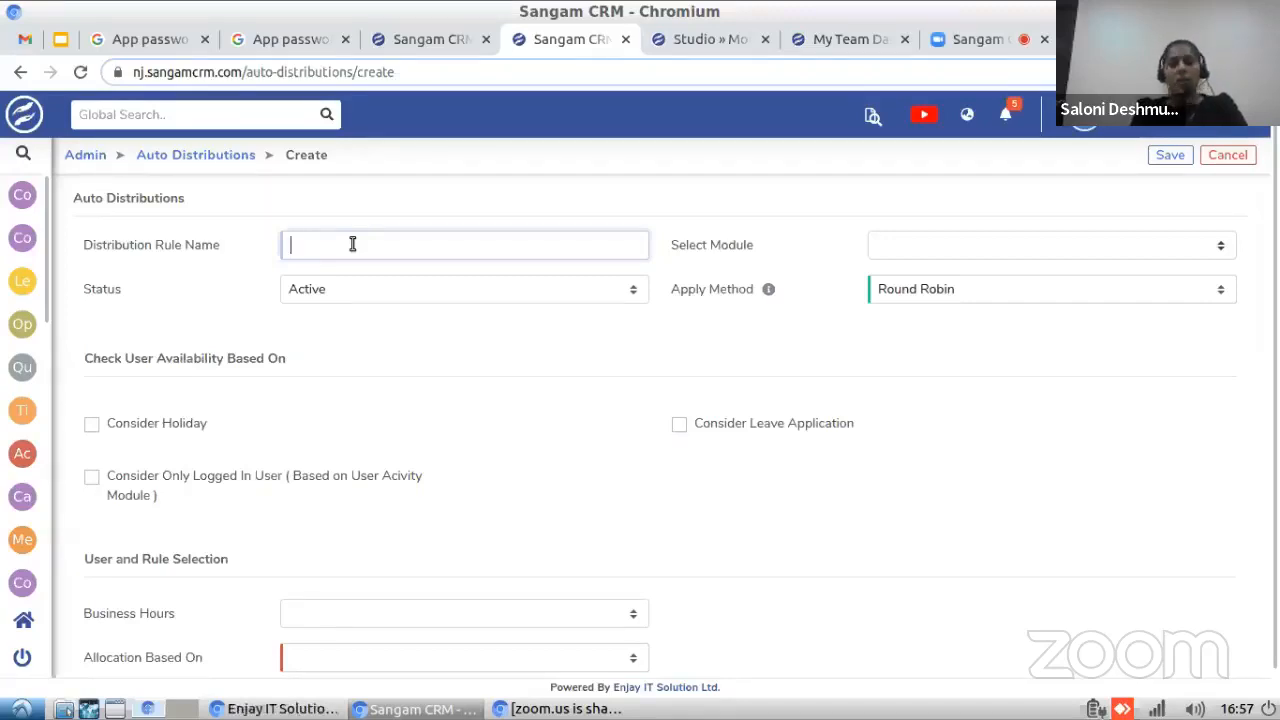
text(Em)
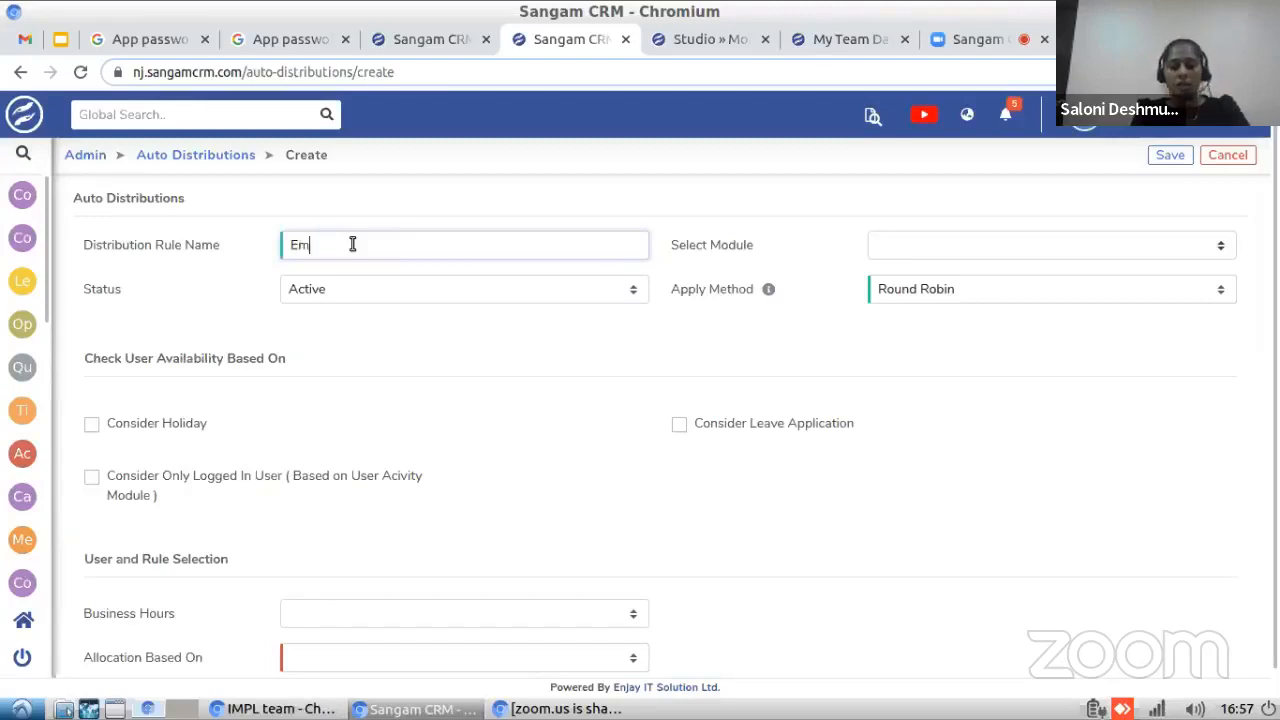
text(ail to )
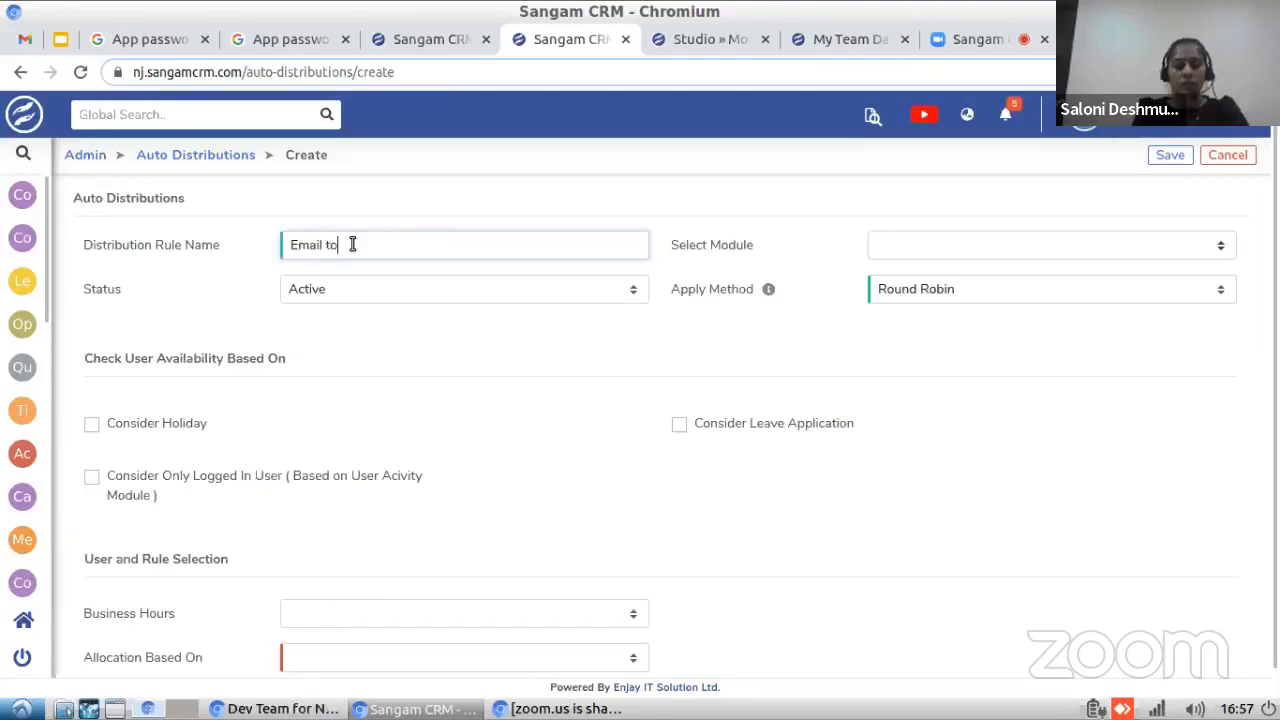
text(ticket)
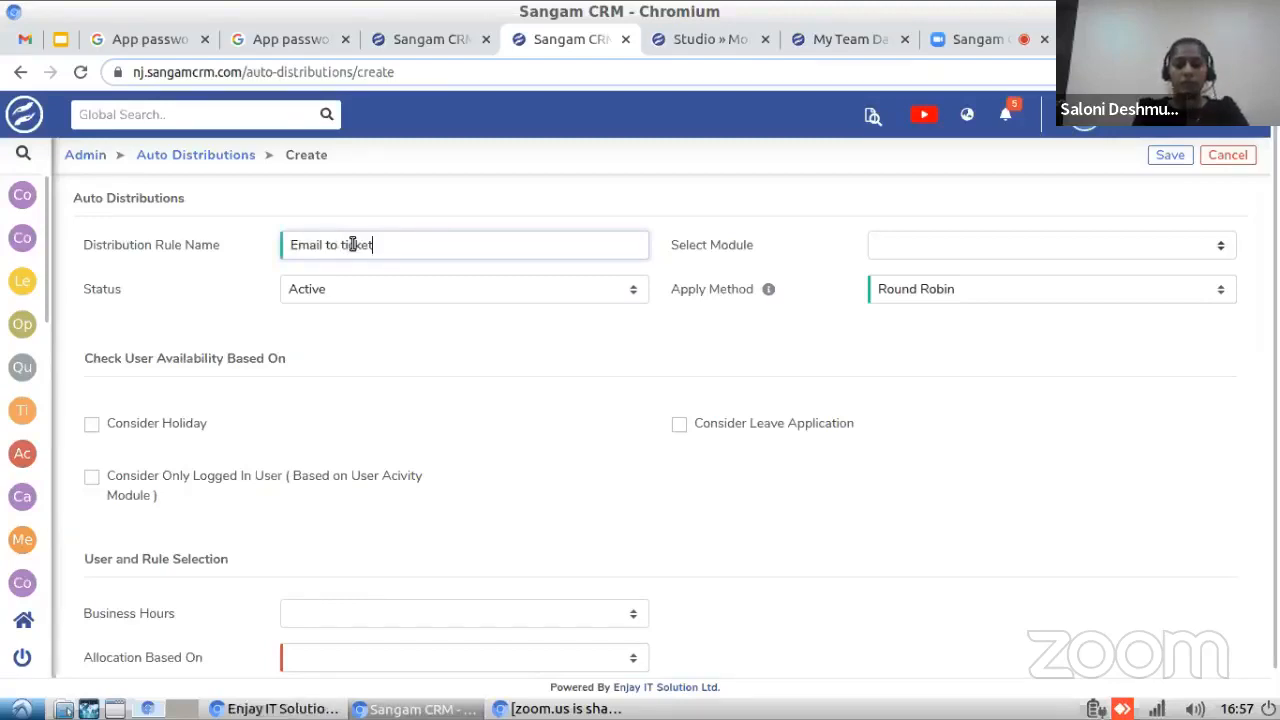
Select Tickets as the rule's module and keep Round Robin as the apply method.
click(892, 252)
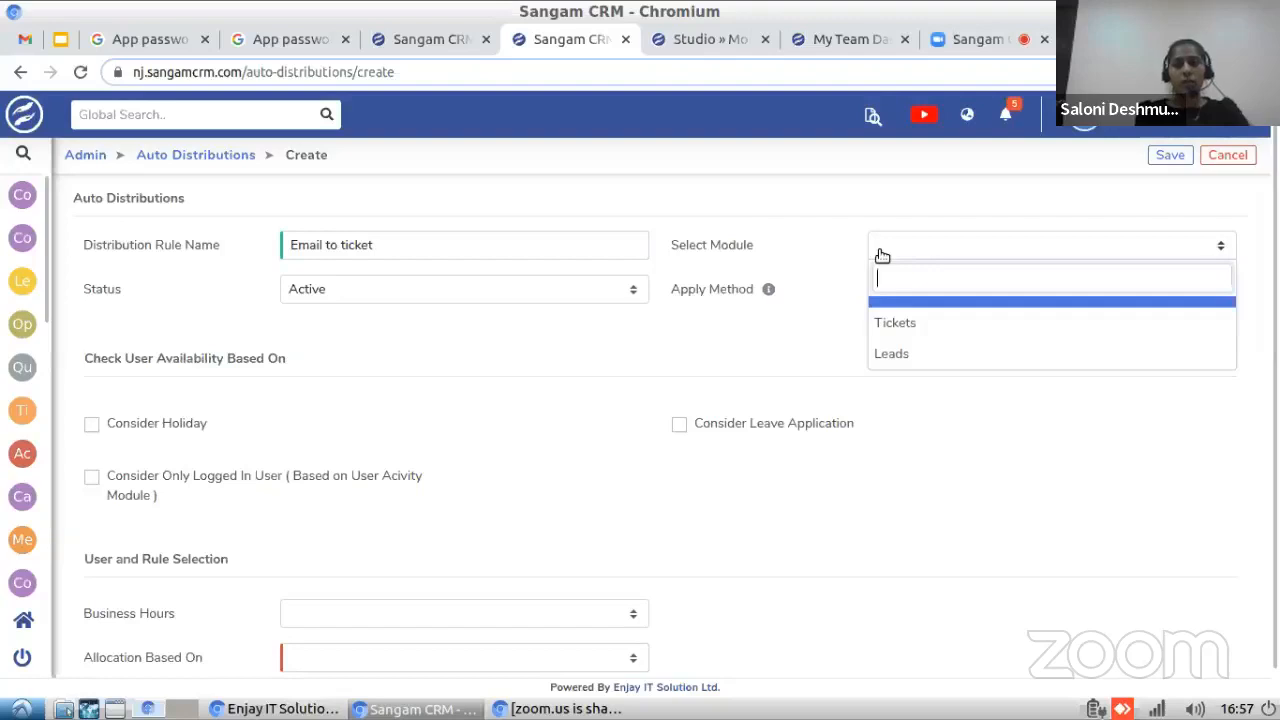
click(905, 326)
drag(668, 294, 749, 297)
click(770, 338)
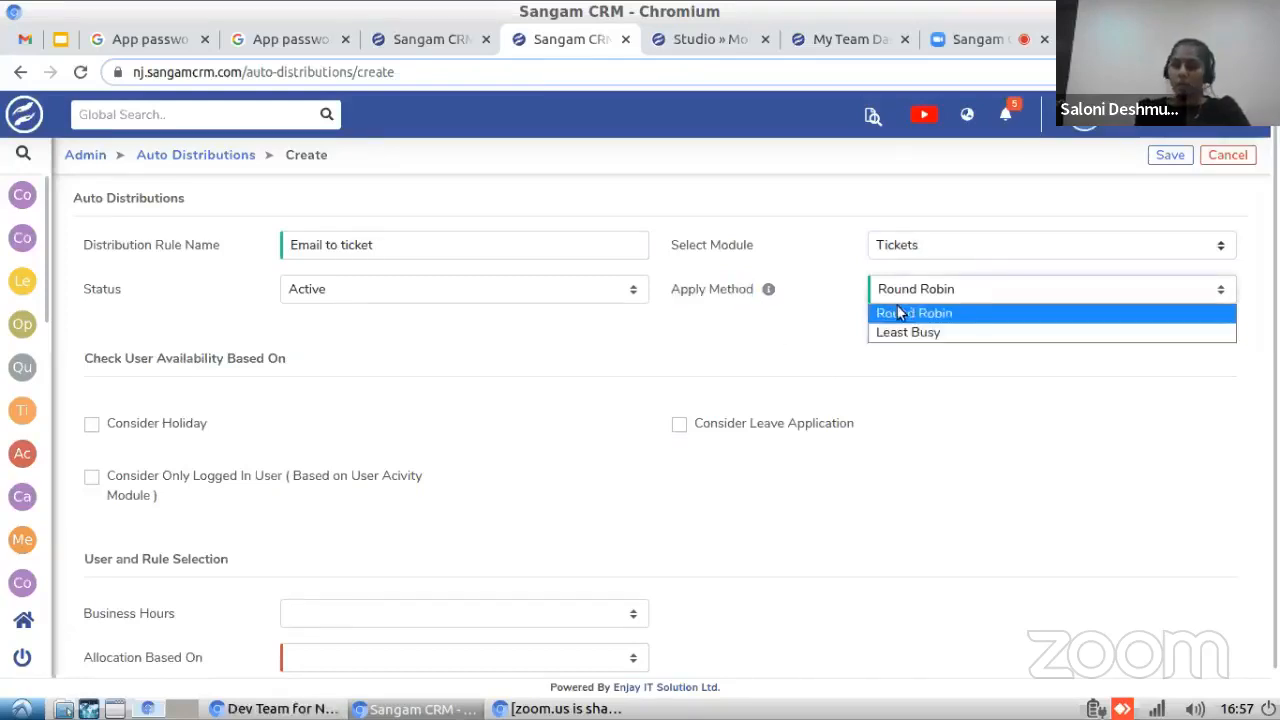
click(900, 317)
right_click(900, 318)
click(880, 348)
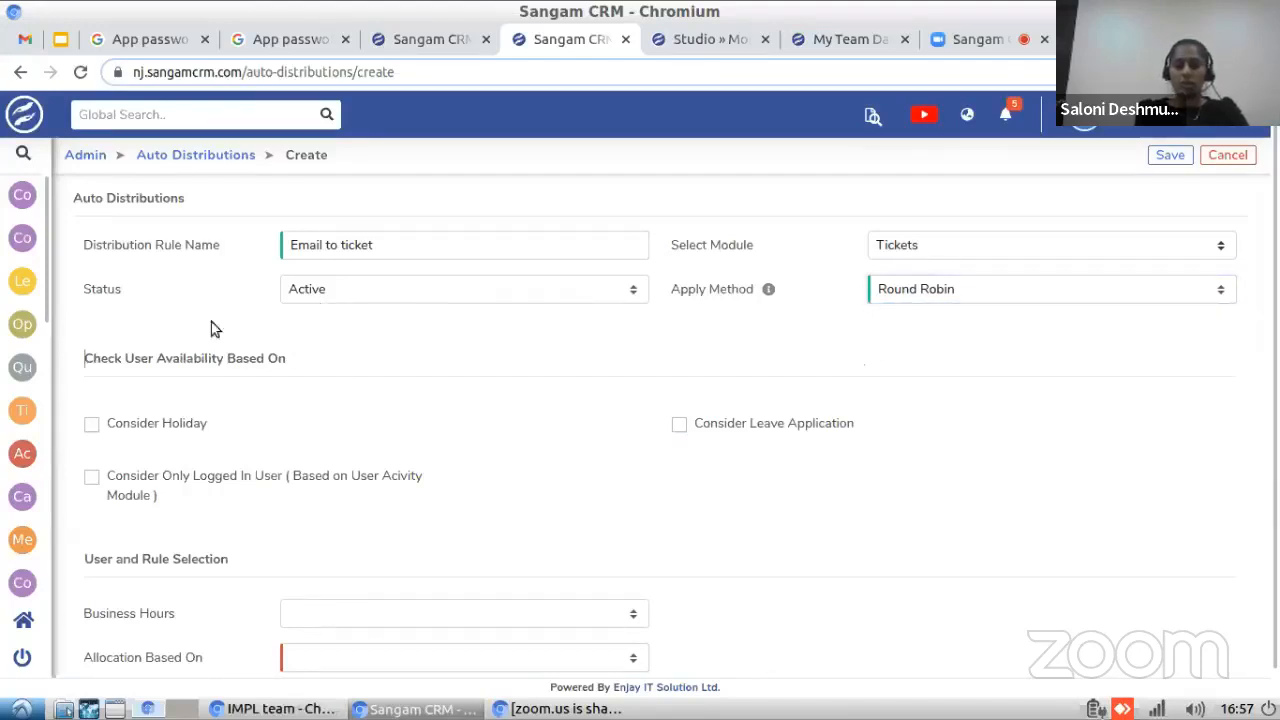
scroll(335, 398, down, 1)
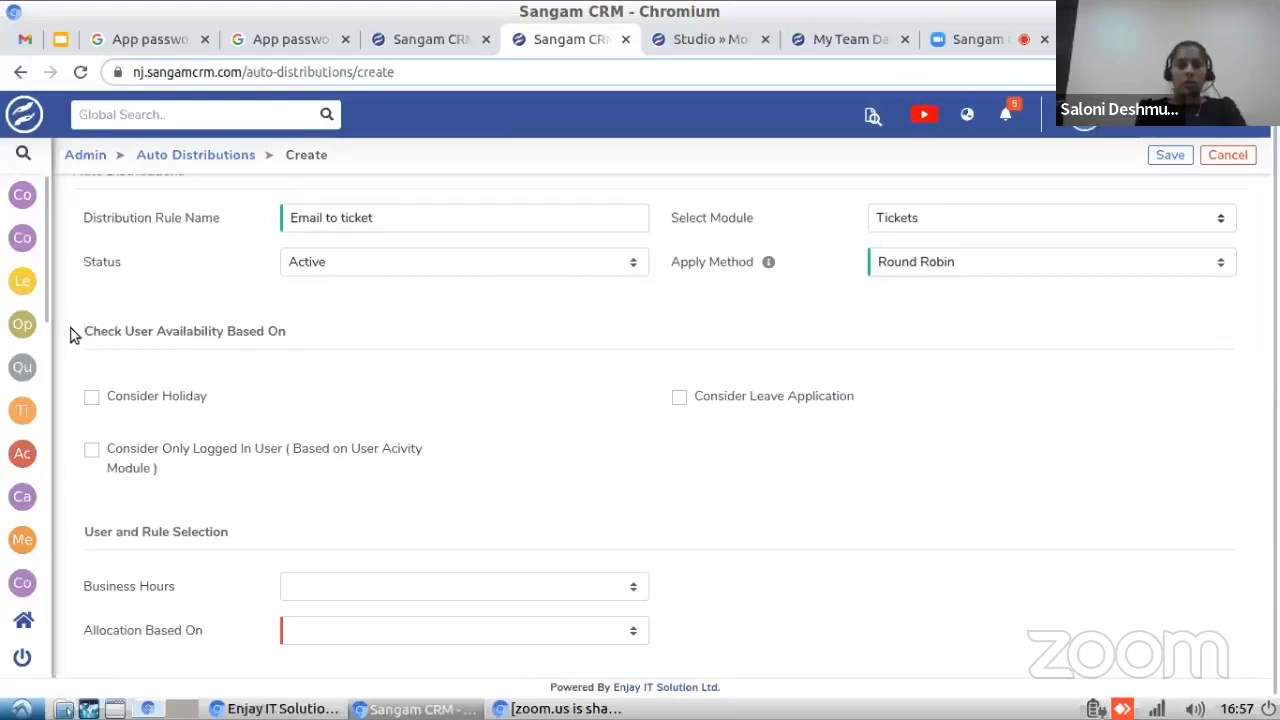
click(413, 40)
click(702, 464)
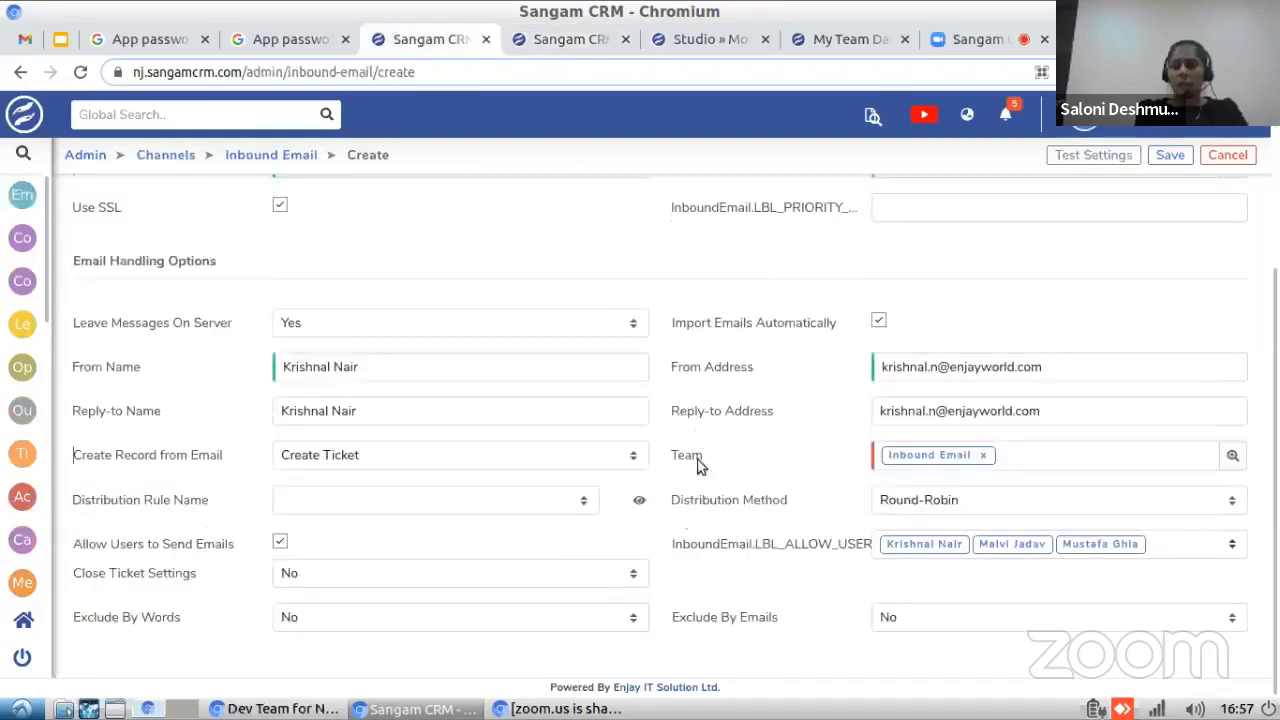
drag(673, 501, 795, 504)
click(838, 508)
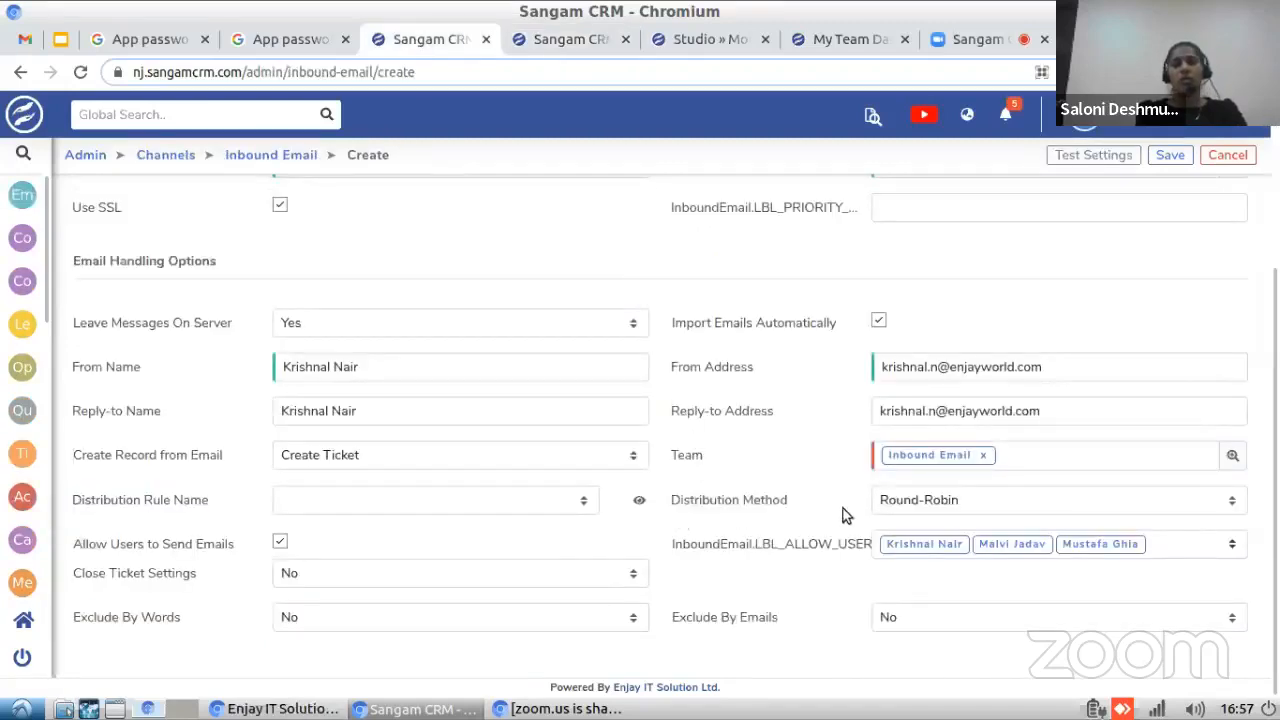
click(970, 507)
click(960, 521)
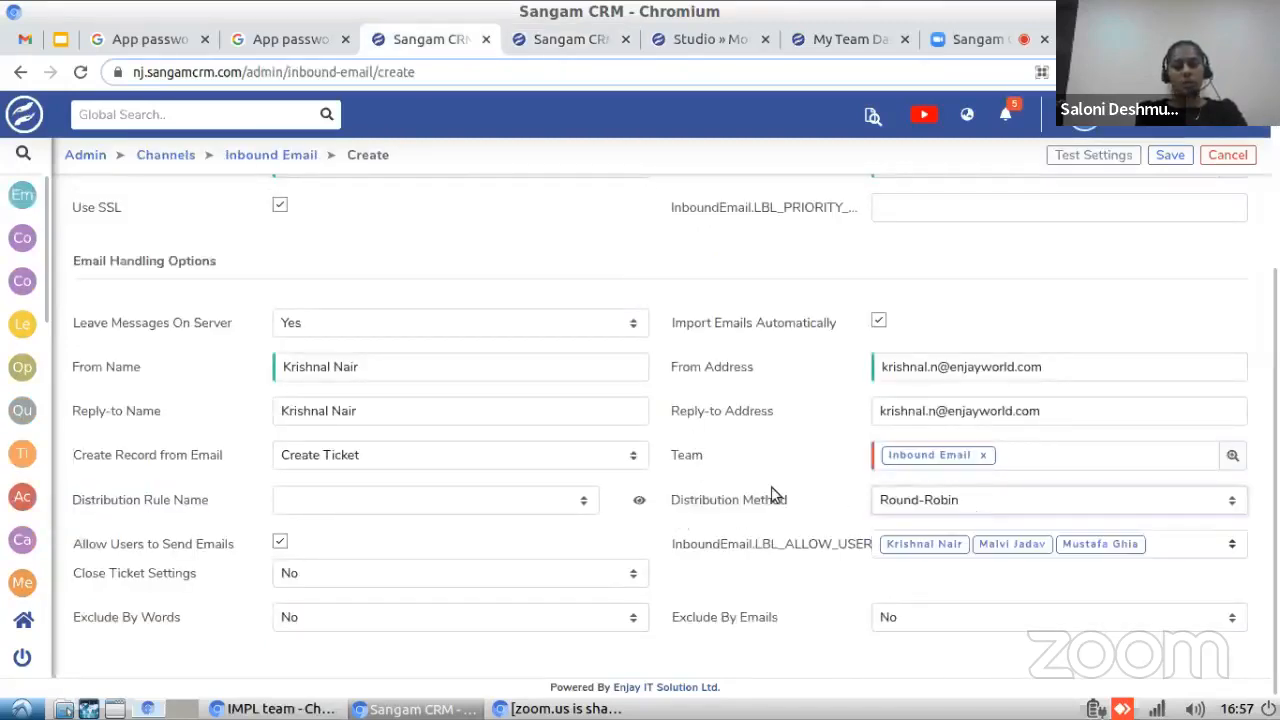
click(672, 500)
drag(672, 453, 734, 456)
click(734, 456)
click(572, 47)
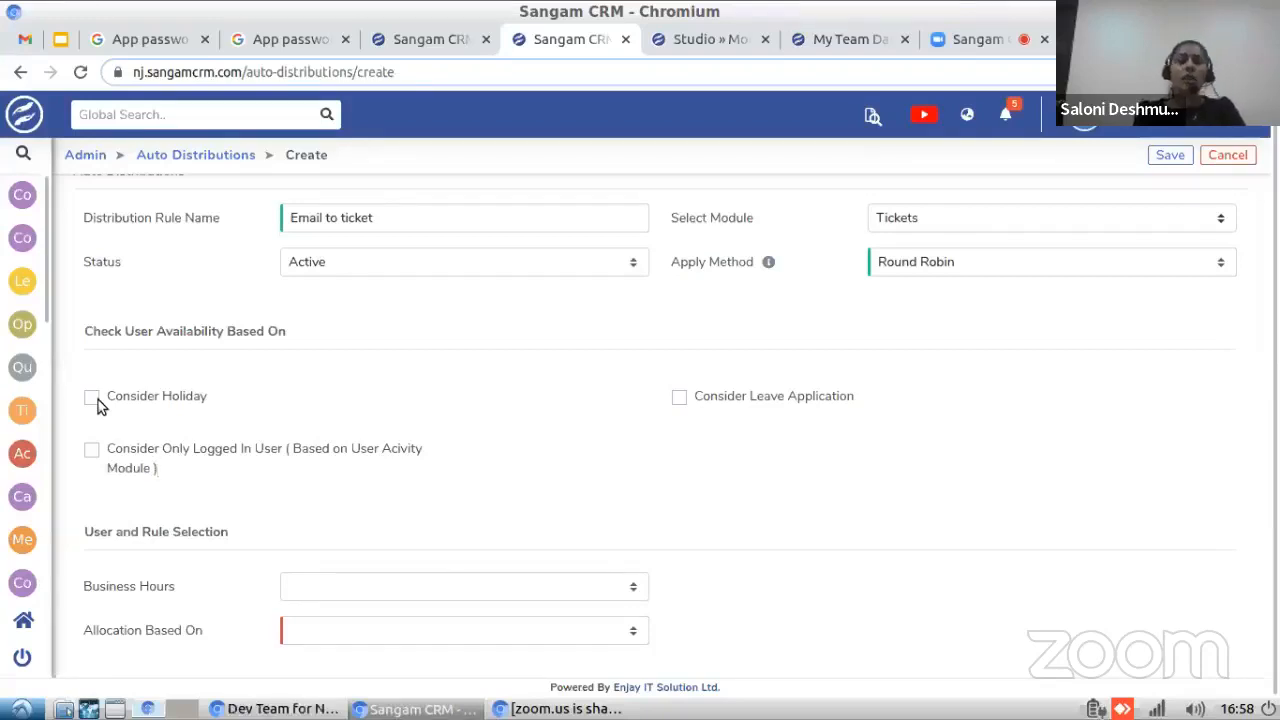
click(408, 42)
drag(668, 500, 800, 510)
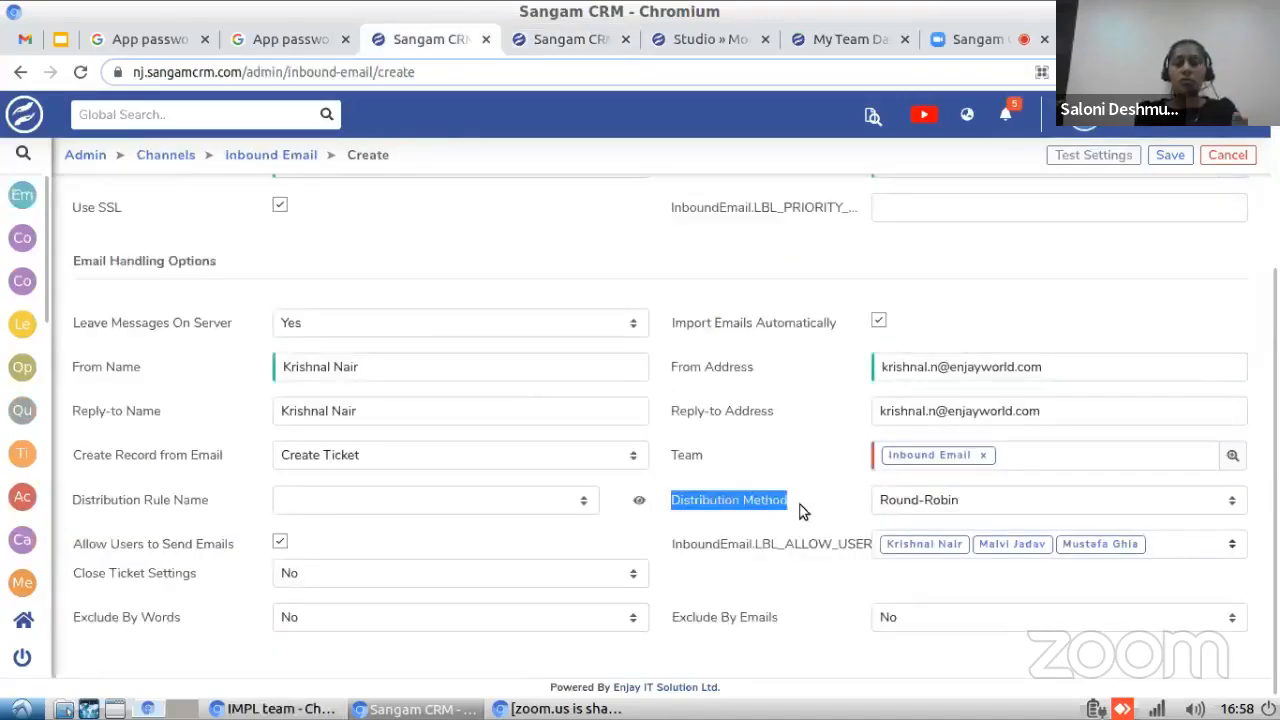
click(555, 45)
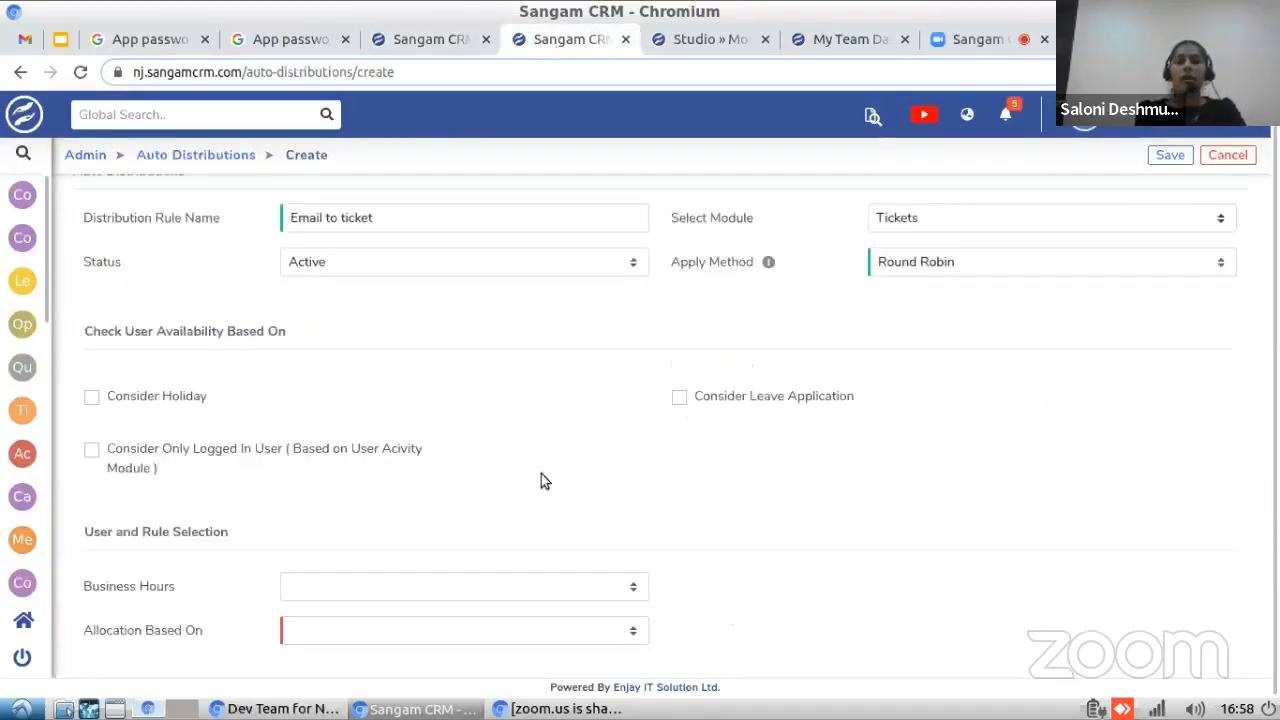
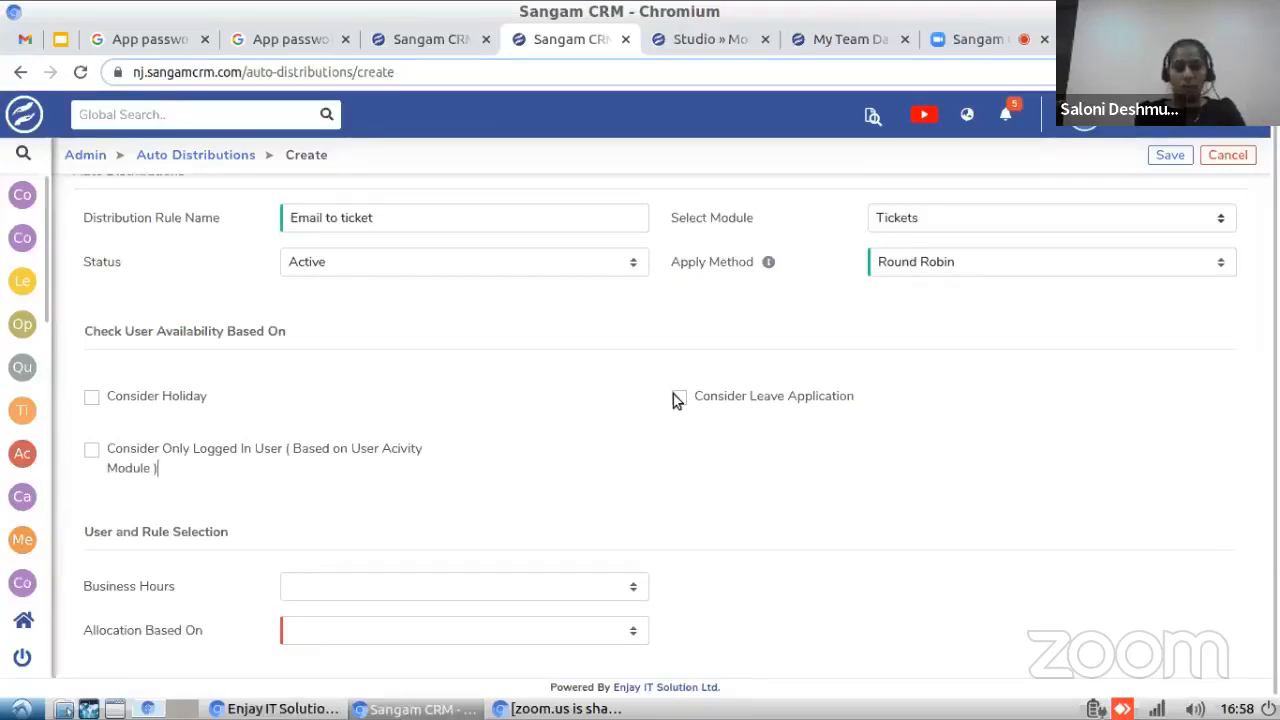
Point out the Consider Holiday and Business Hours options, then switch to the Zoom meeting.
drag(213, 401, 112, 402)
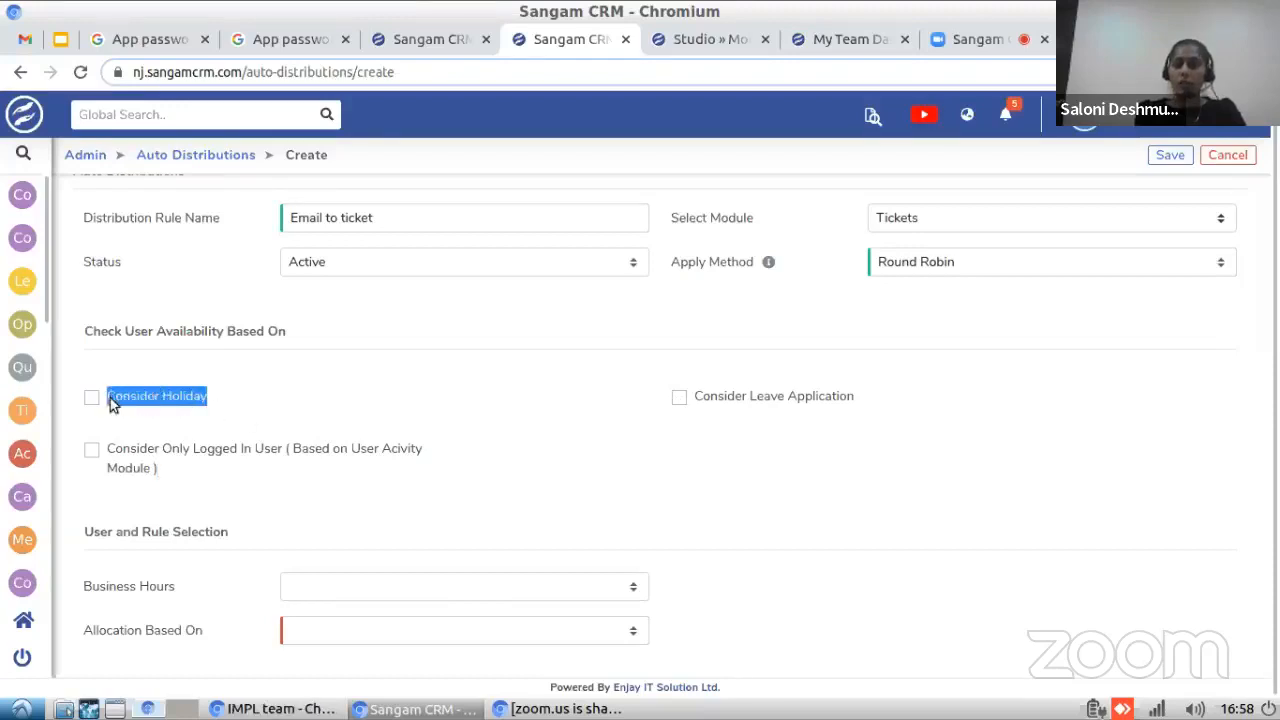
click(316, 430)
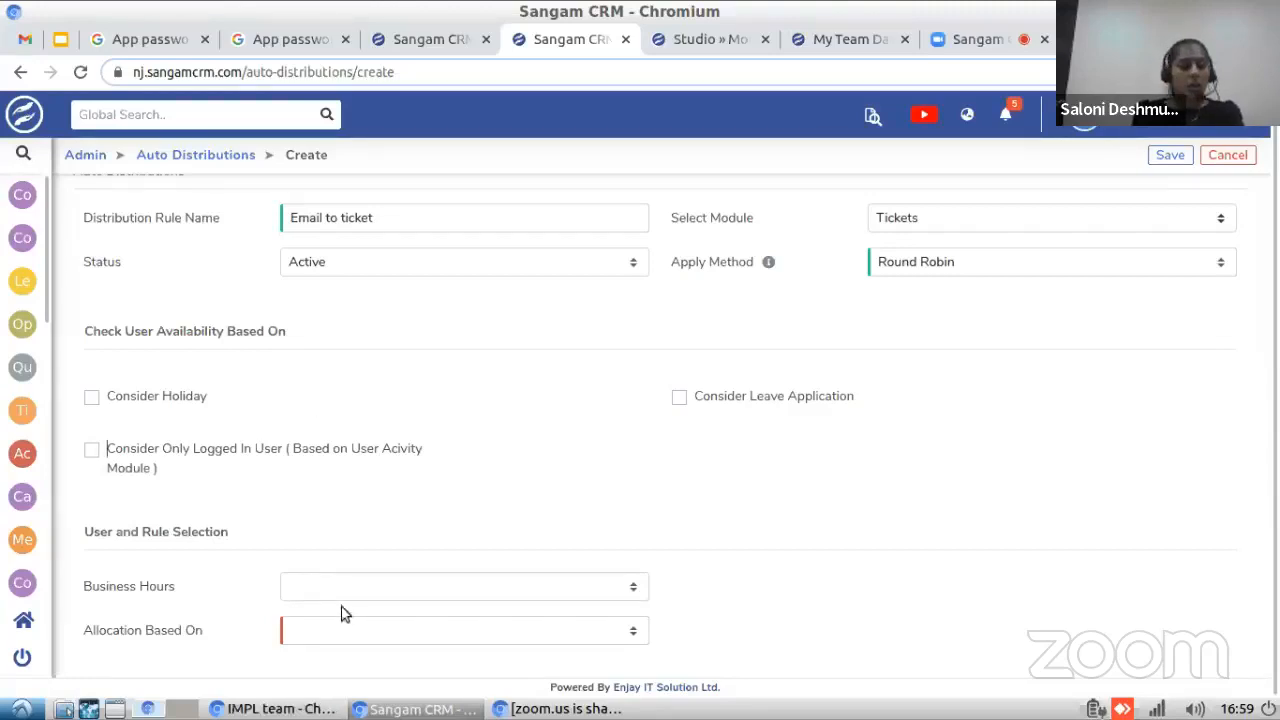
drag(84, 598, 180, 594)
click(181, 591)
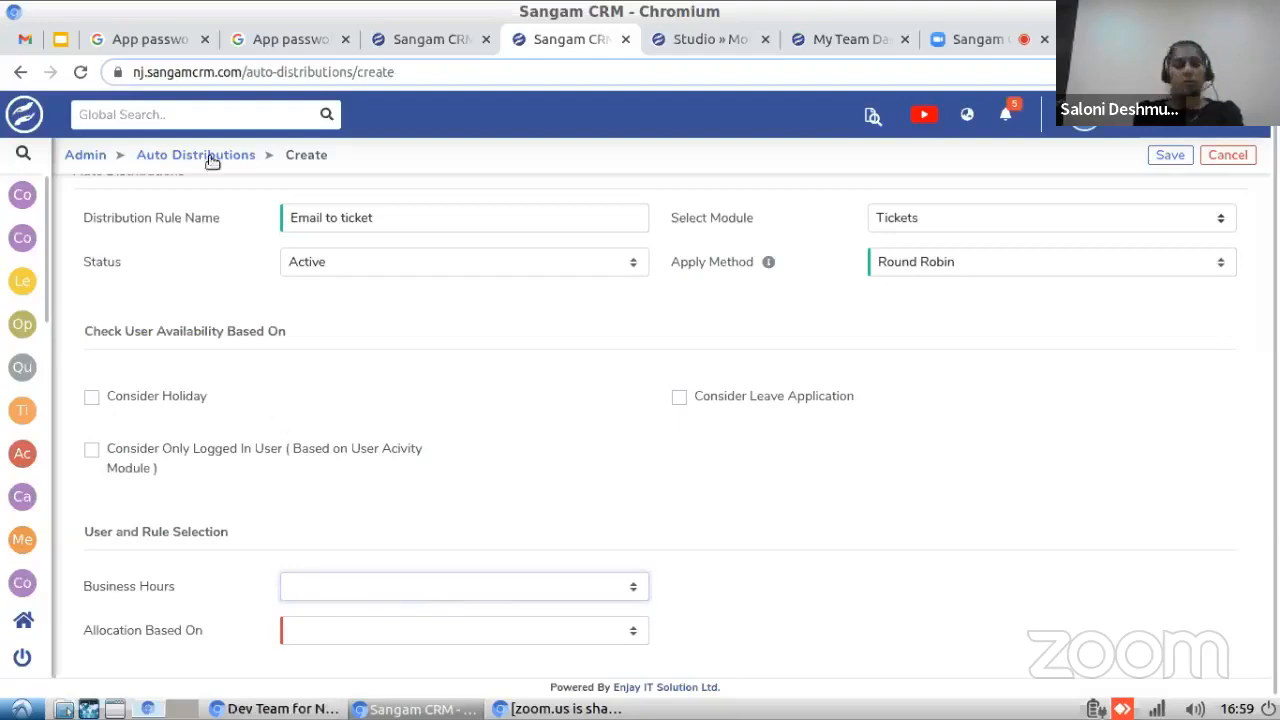
click(975, 39)
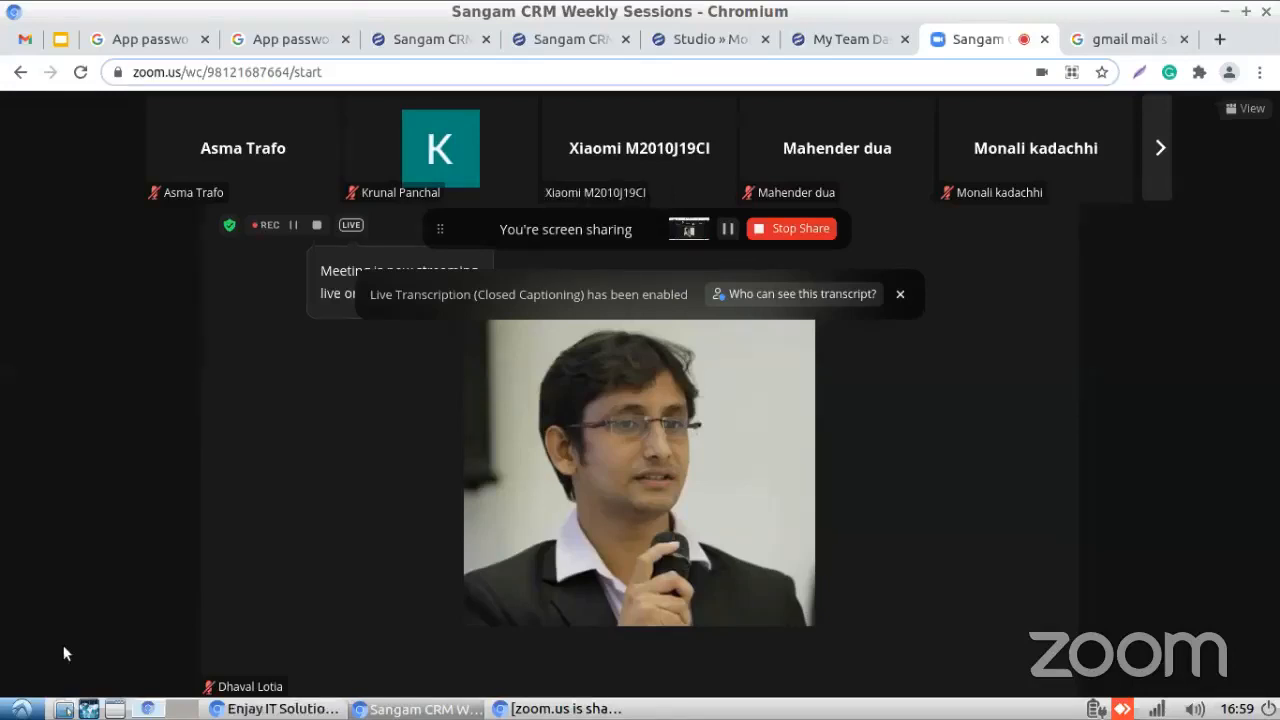
Turn on the Zoom microphone and camera.
mouse_move(42, 683)
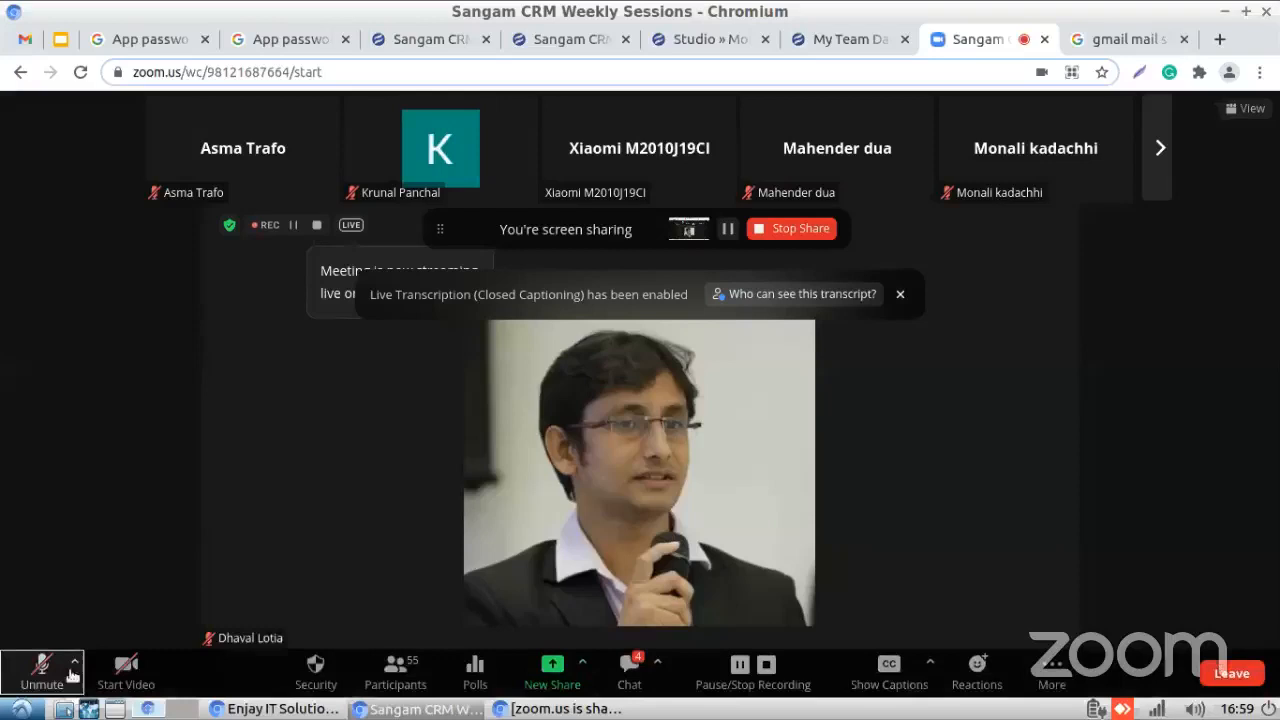
click(128, 685)
click(37, 686)
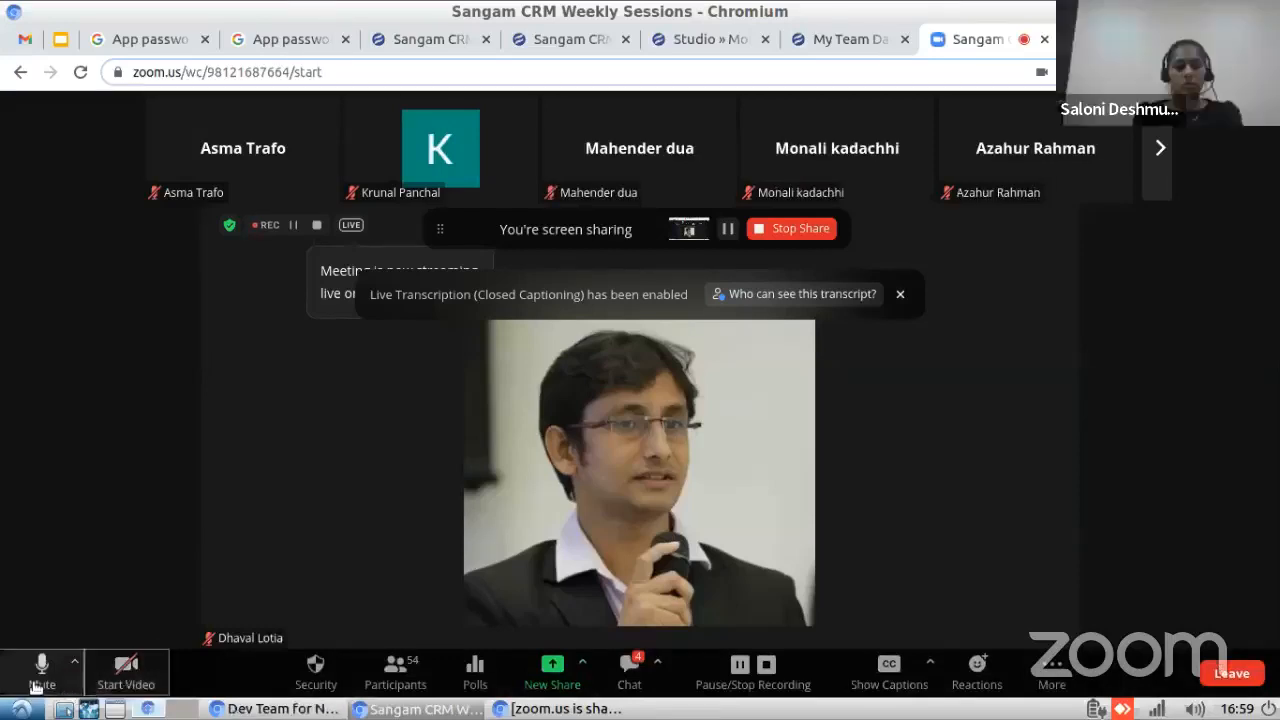
Move back through the App passwords and Studio pages to My Team Dashboard.
click(286, 41)
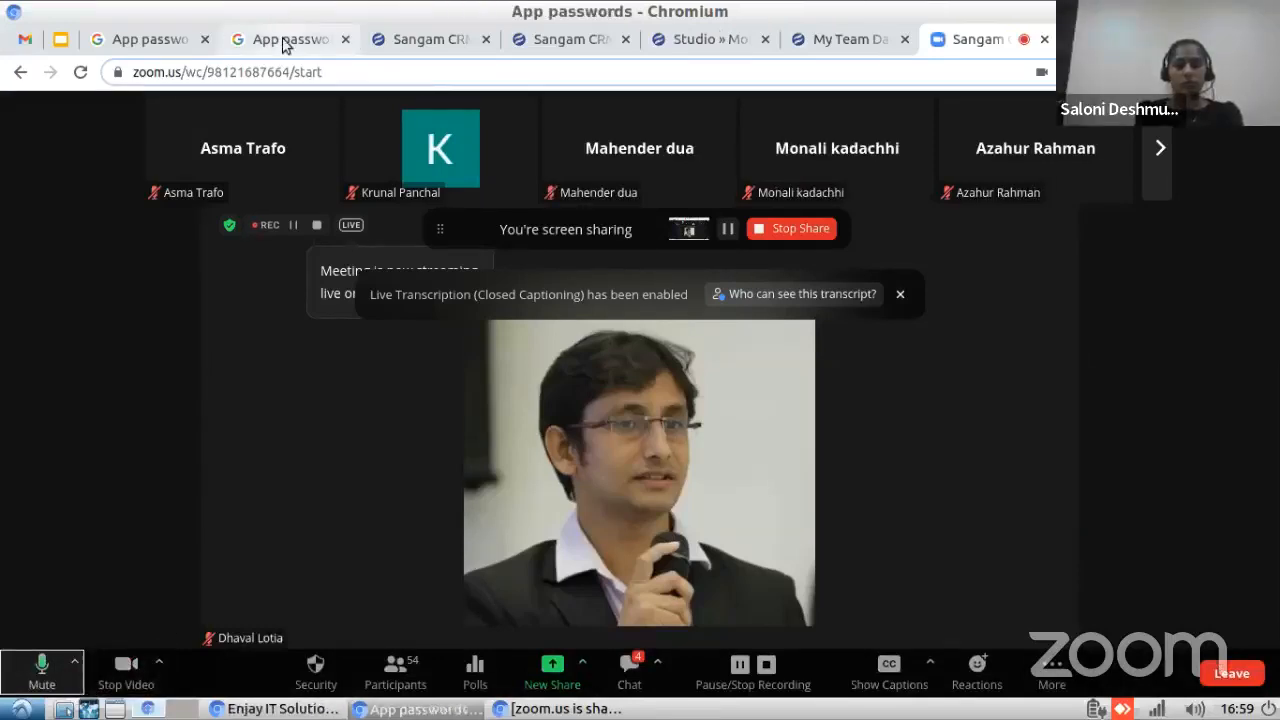
click(657, 40)
click(868, 40)
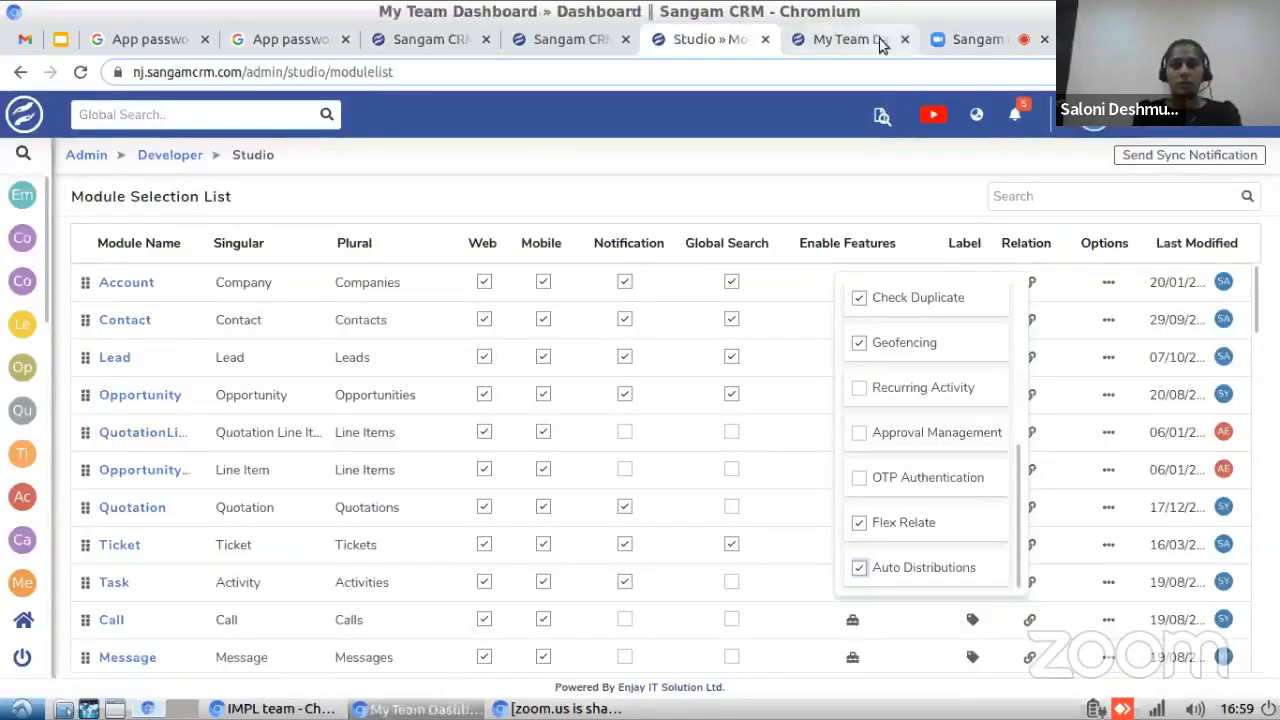
Return to the Email to ticket form and open the Admin Panel in a new tab.
click(586, 40)
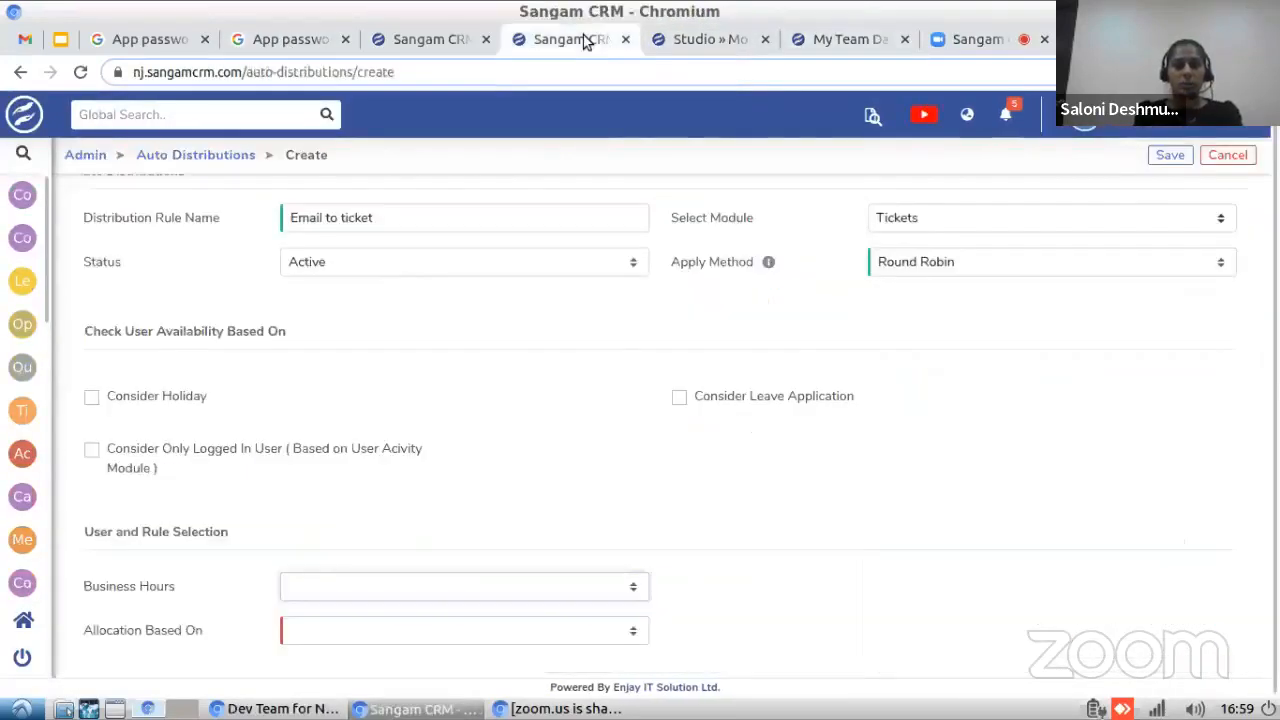
drag(84, 586, 189, 585)
click(189, 585)
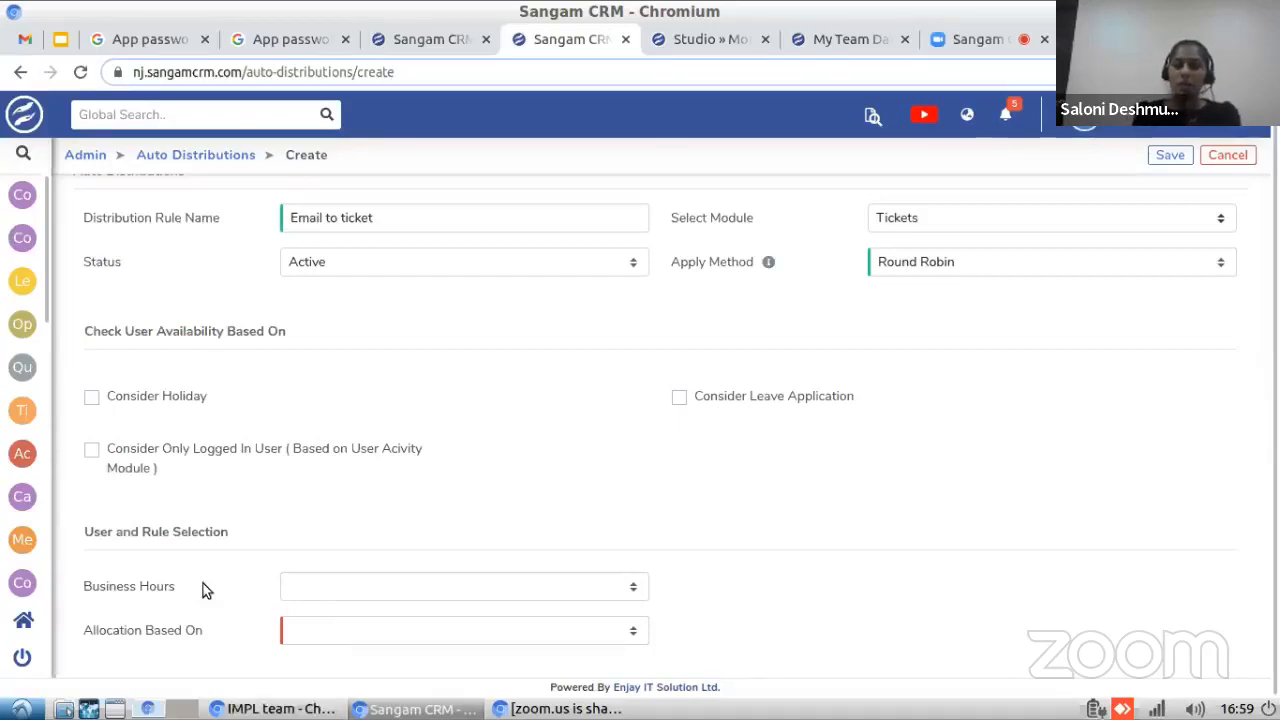
click(1157, 129)
right_click(1168, 188)
click(1146, 200)
click(609, 40)
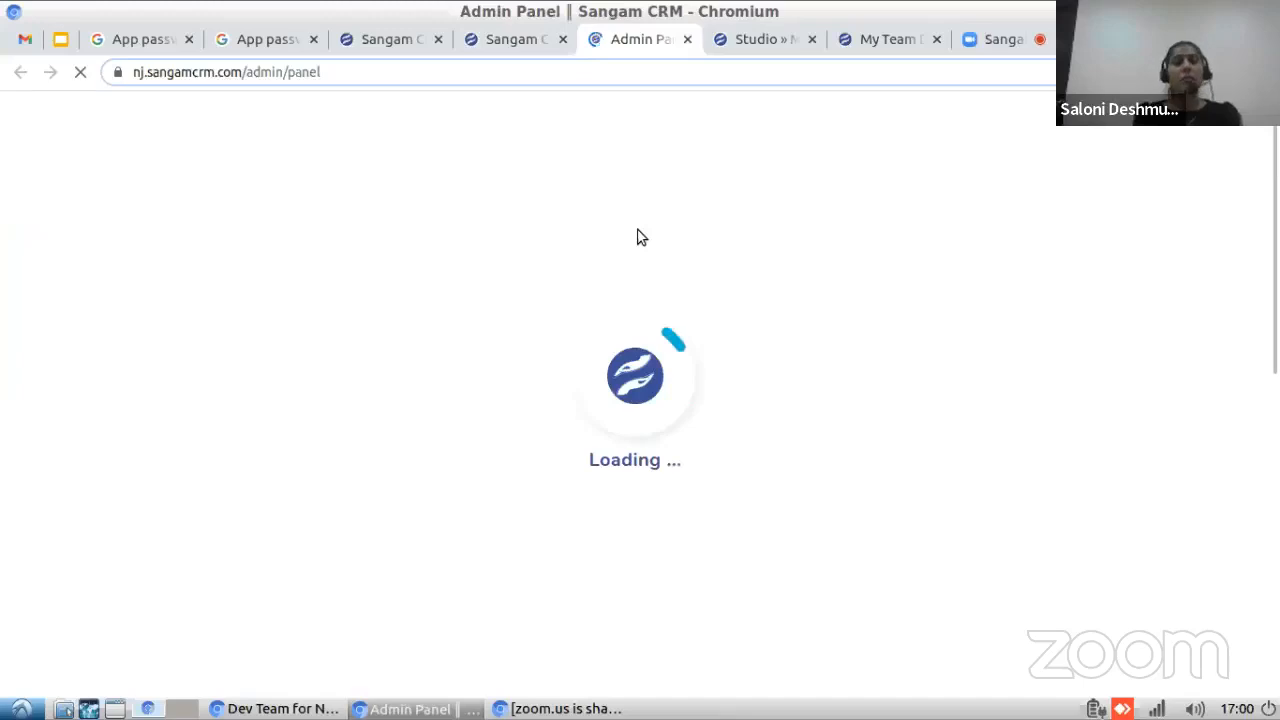
Review the General and Locale Settings entries and open Business Hour.
drag(371, 200, 540, 207)
click(540, 207)
drag(369, 323, 489, 335)
click(489, 336)
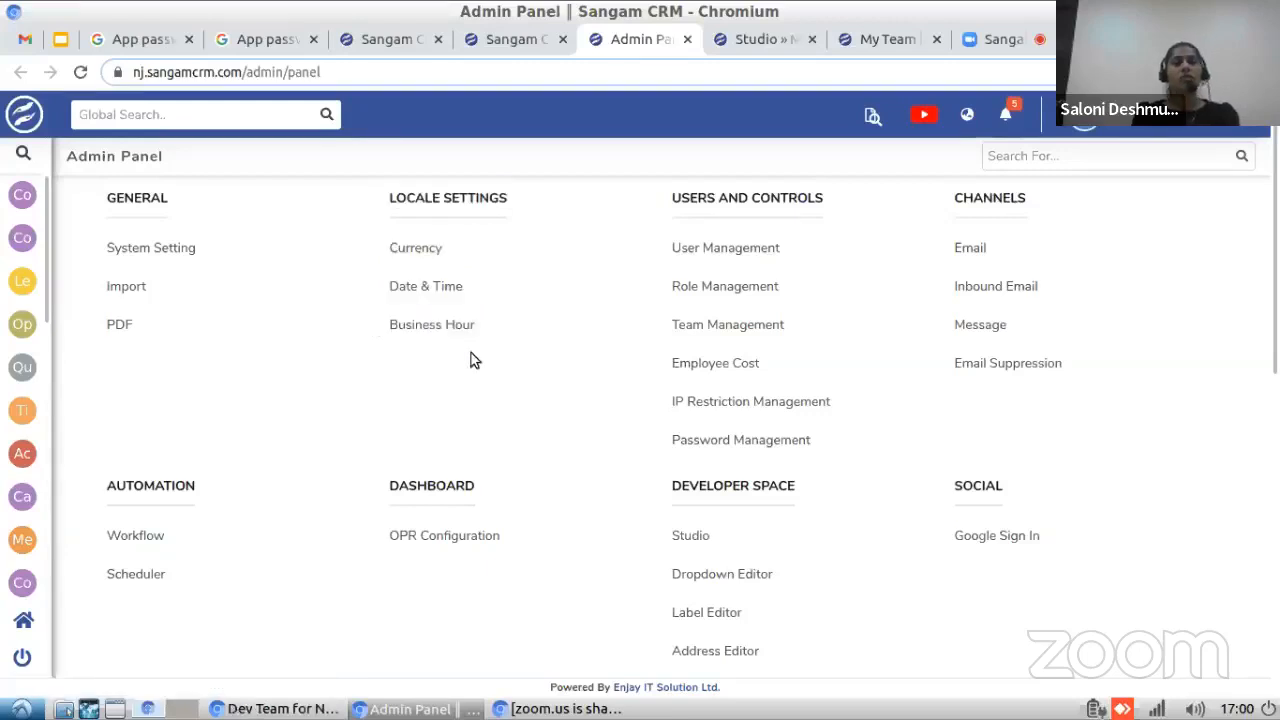
click(1077, 157)
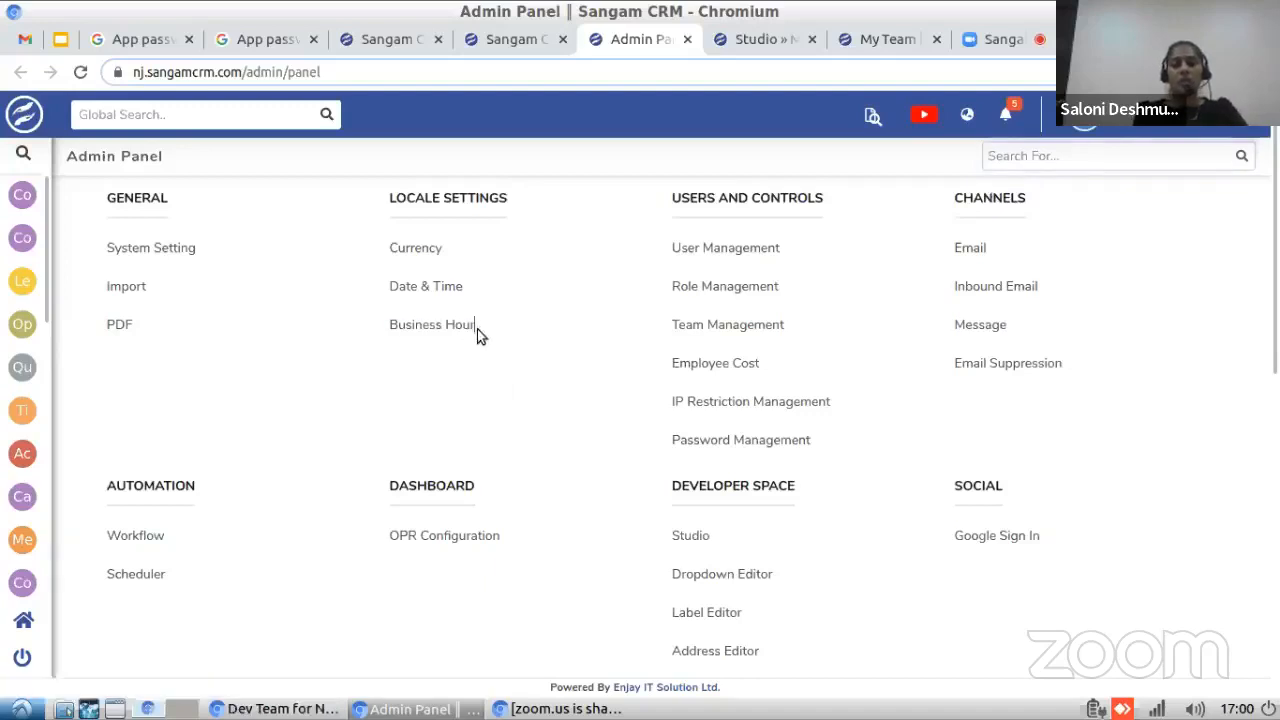
drag(477, 329, 407, 334)
click(433, 330)
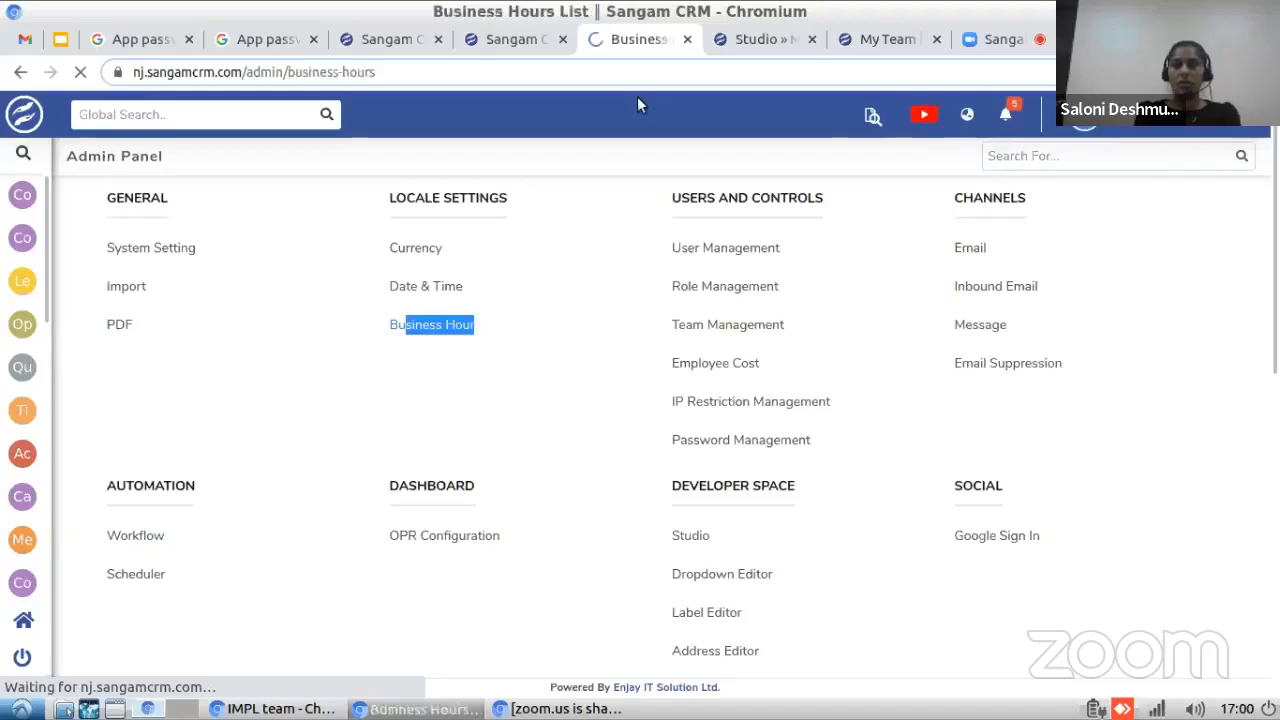
Preview the new business hours shift form and its start time picker, then close that tab.
click(548, 44)
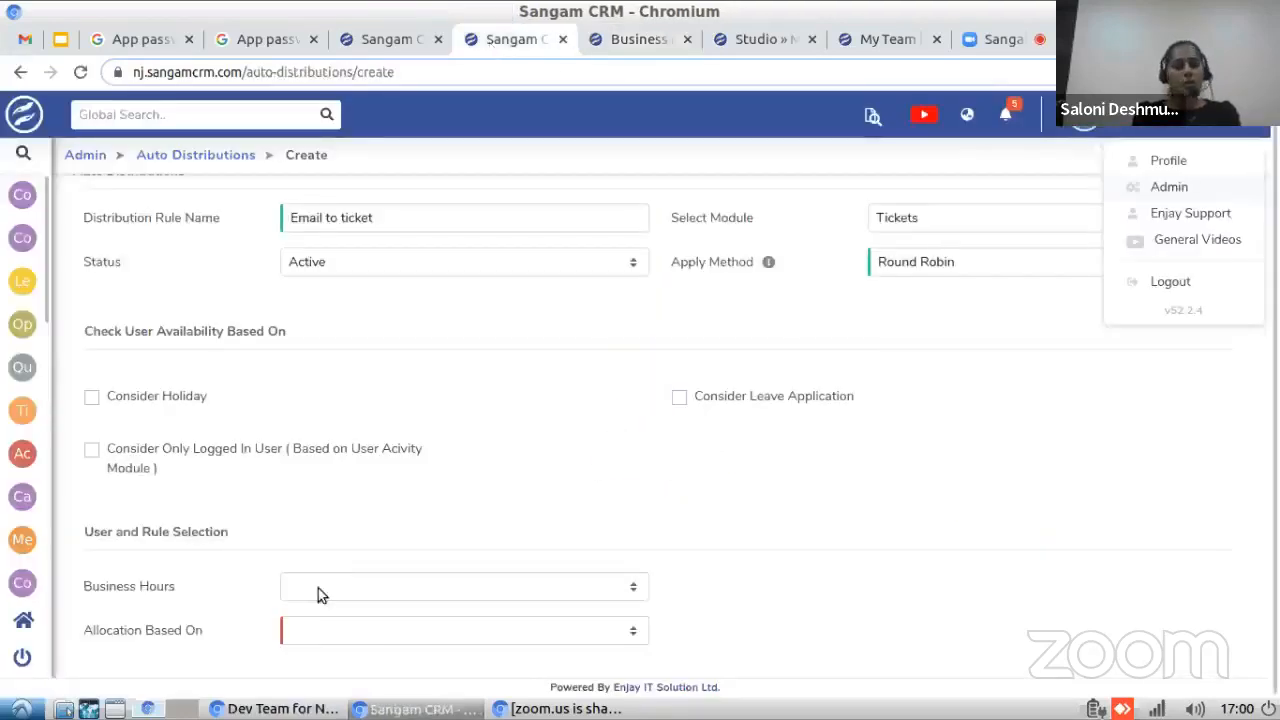
click(654, 50)
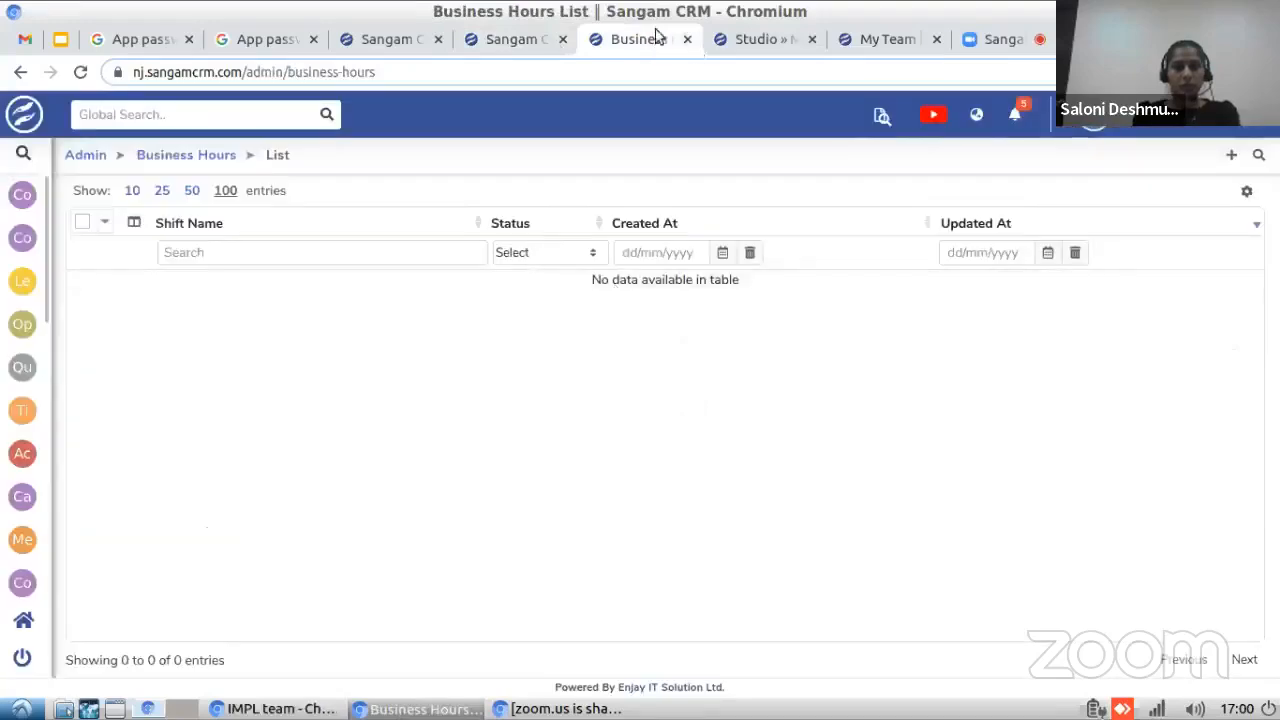
click(1231, 156)
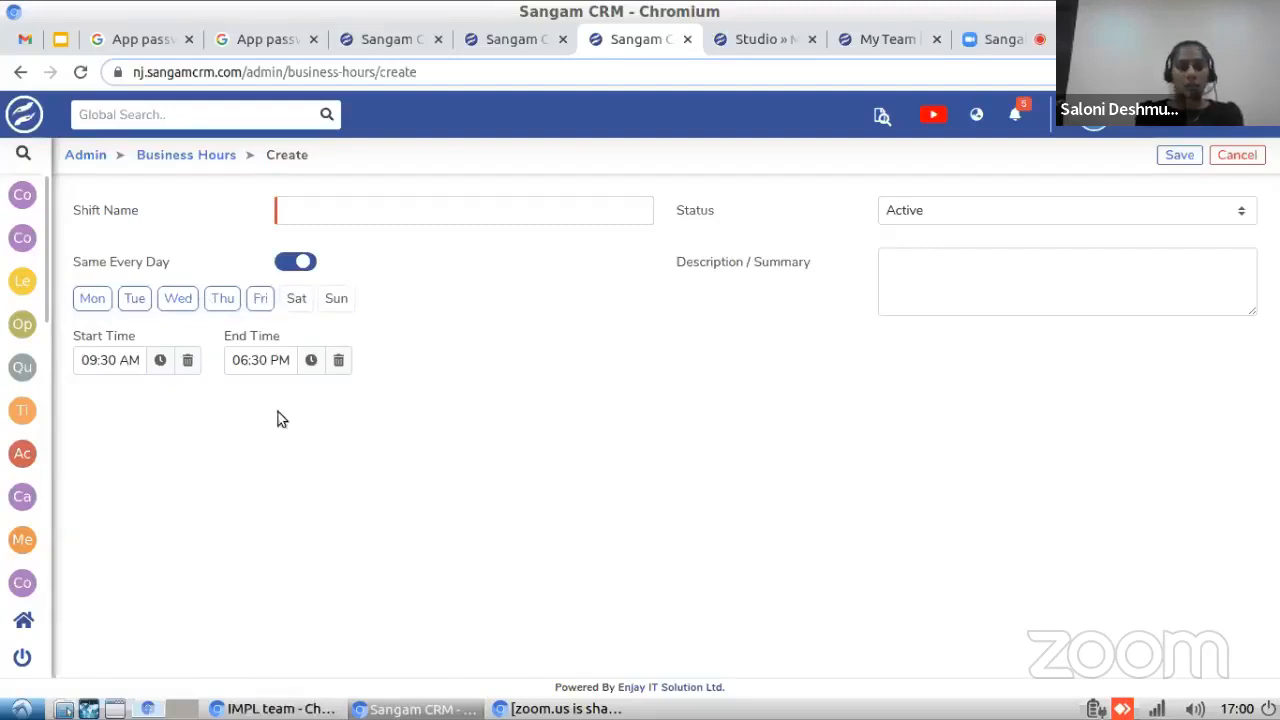
click(83, 362)
click(827, 422)
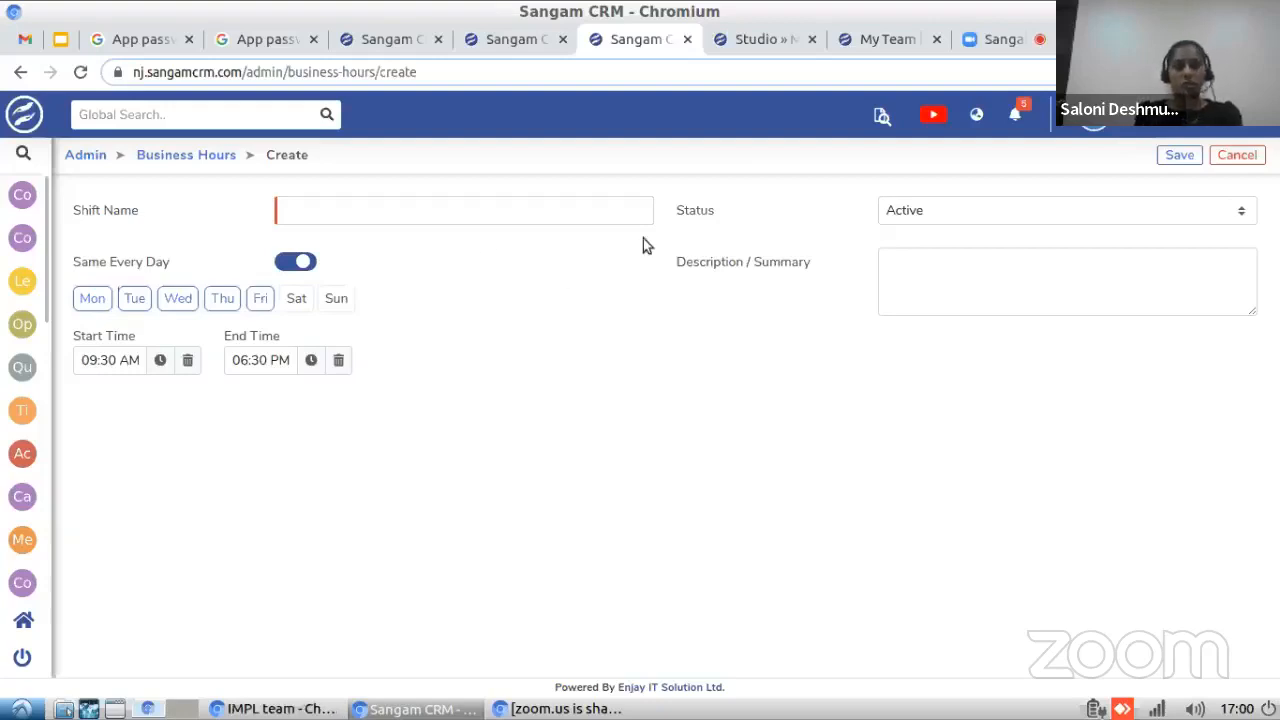
click(688, 40)
Tick Consider Leave Application on the Email to ticket rule and check the empty Business Hours list.
click(780, 394)
click(477, 586)
click(849, 508)
drag(77, 632, 200, 634)
click(240, 640)
click(393, 632)
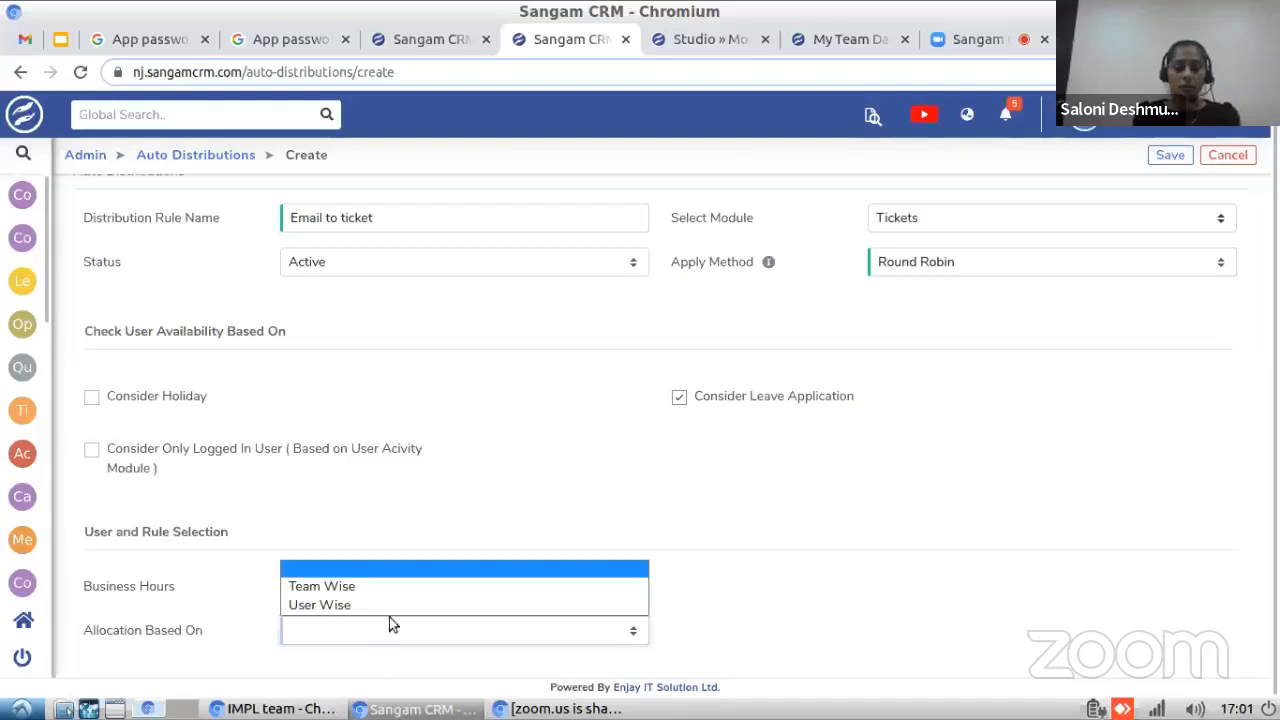
Try Team Wise allocation with South Sales Team, then switch Allocation Based On to User Wise.
click(409, 588)
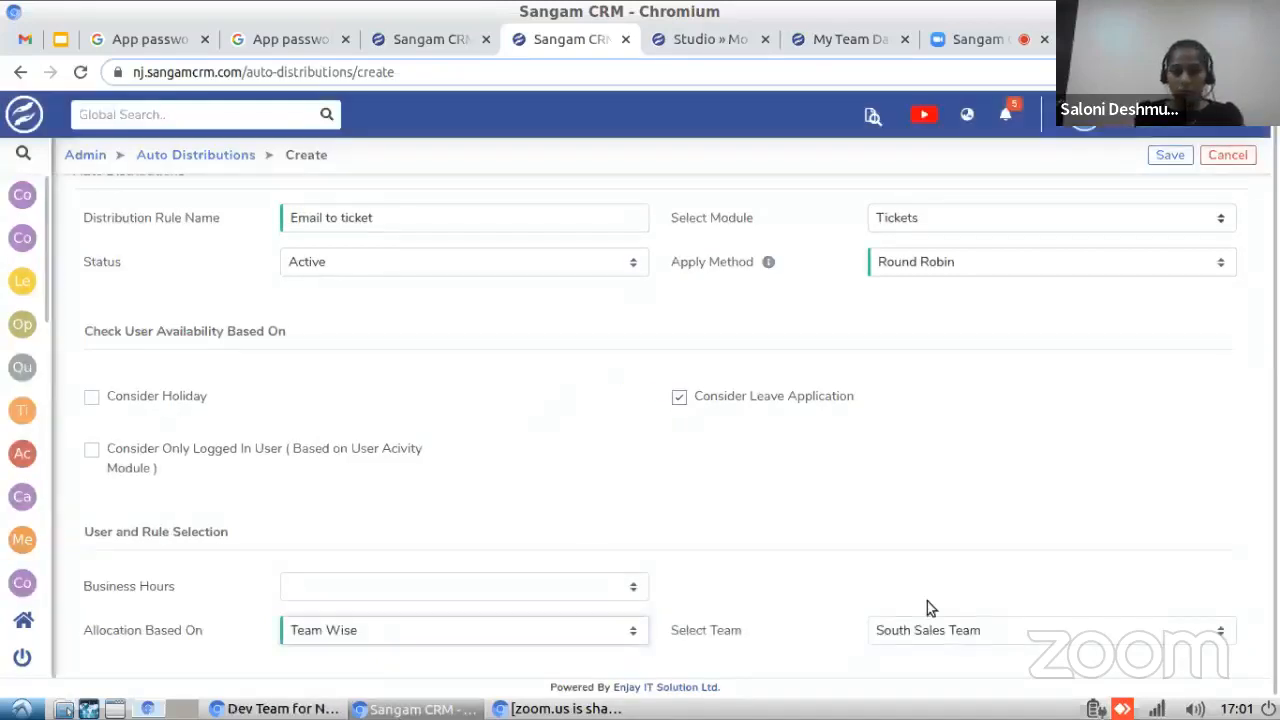
click(976, 634)
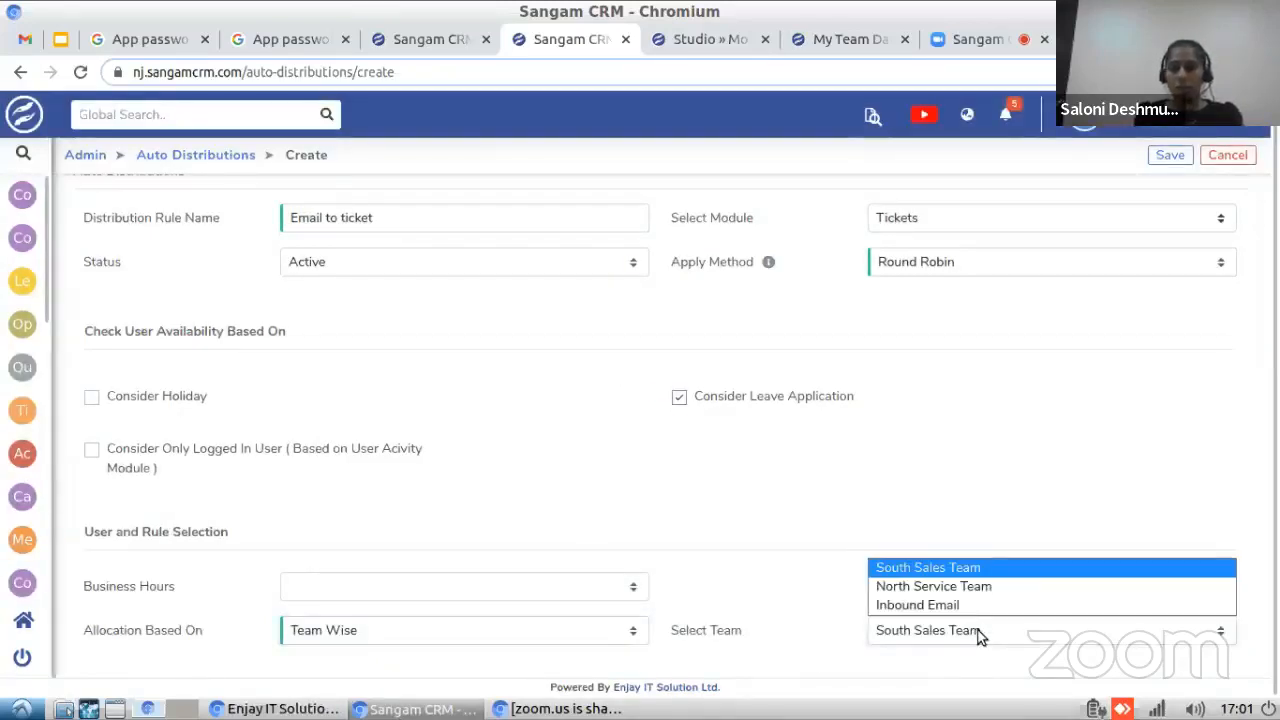
click(537, 654)
click(534, 638)
click(486, 606)
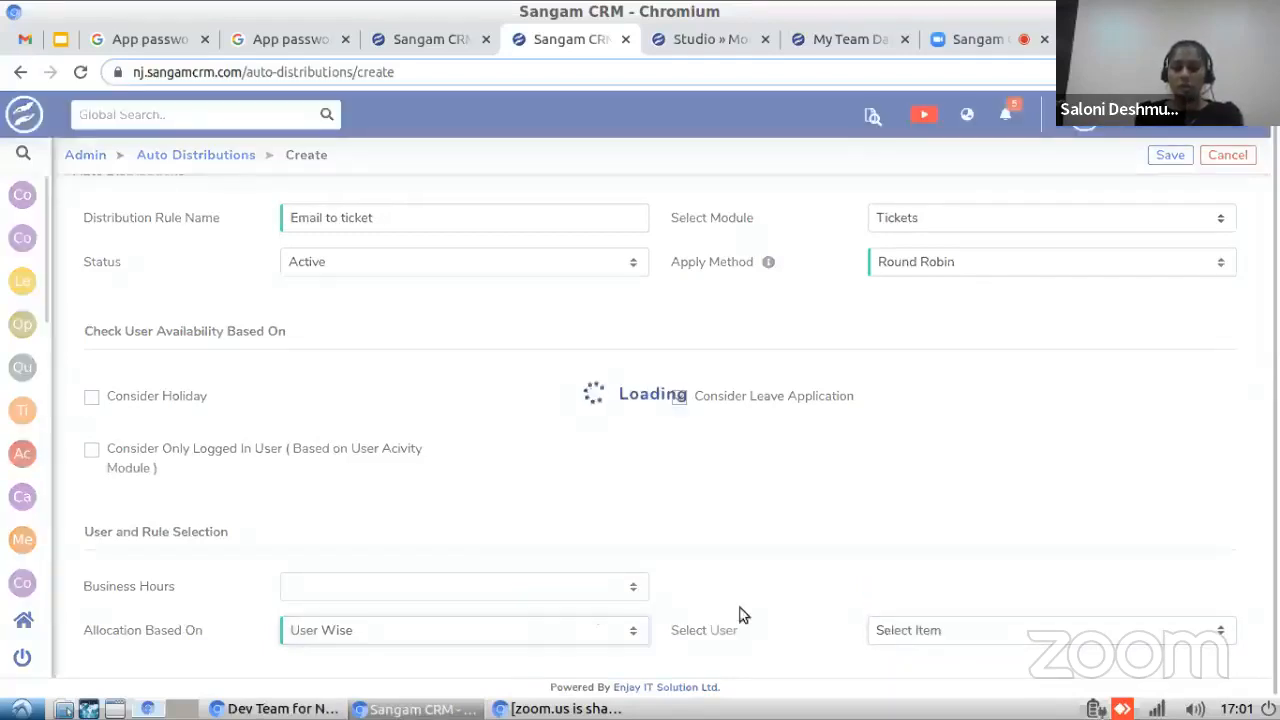
Tick two users in the Select User checklist for the round-robin assignment.
click(955, 628)
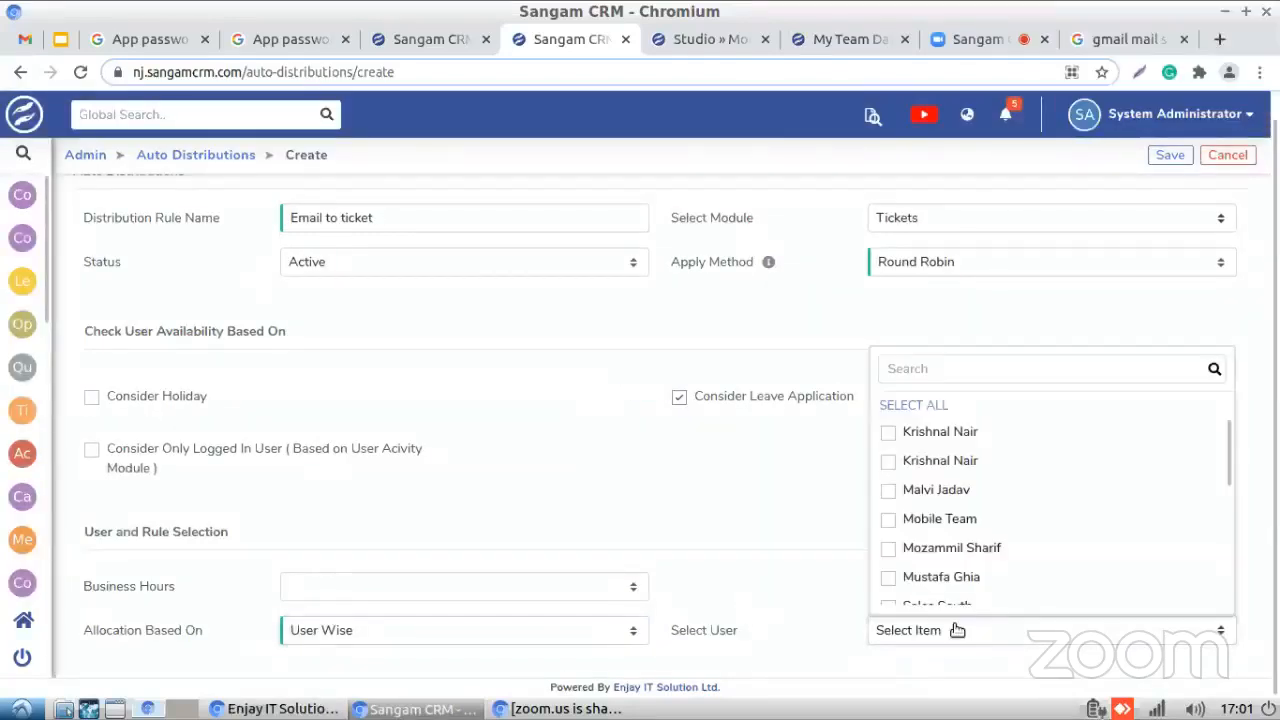
scroll(914, 514, down, 2)
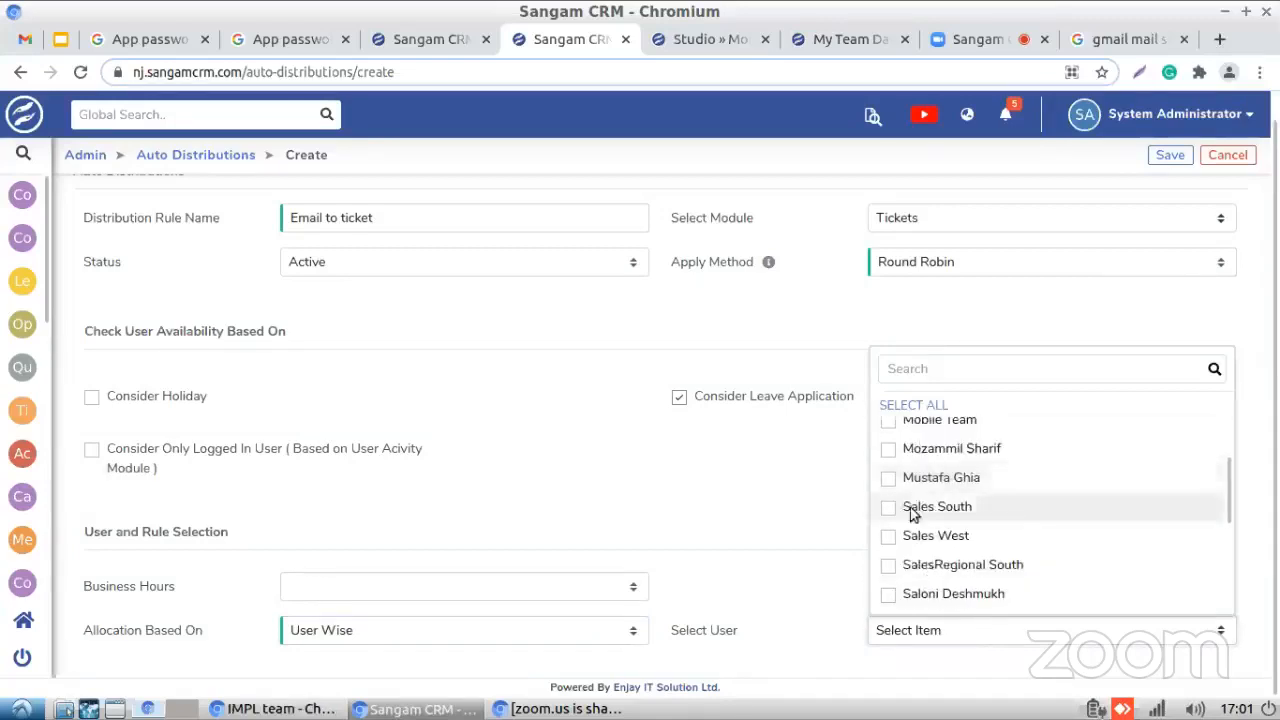
click(889, 479)
scroll(891, 472, up, 3)
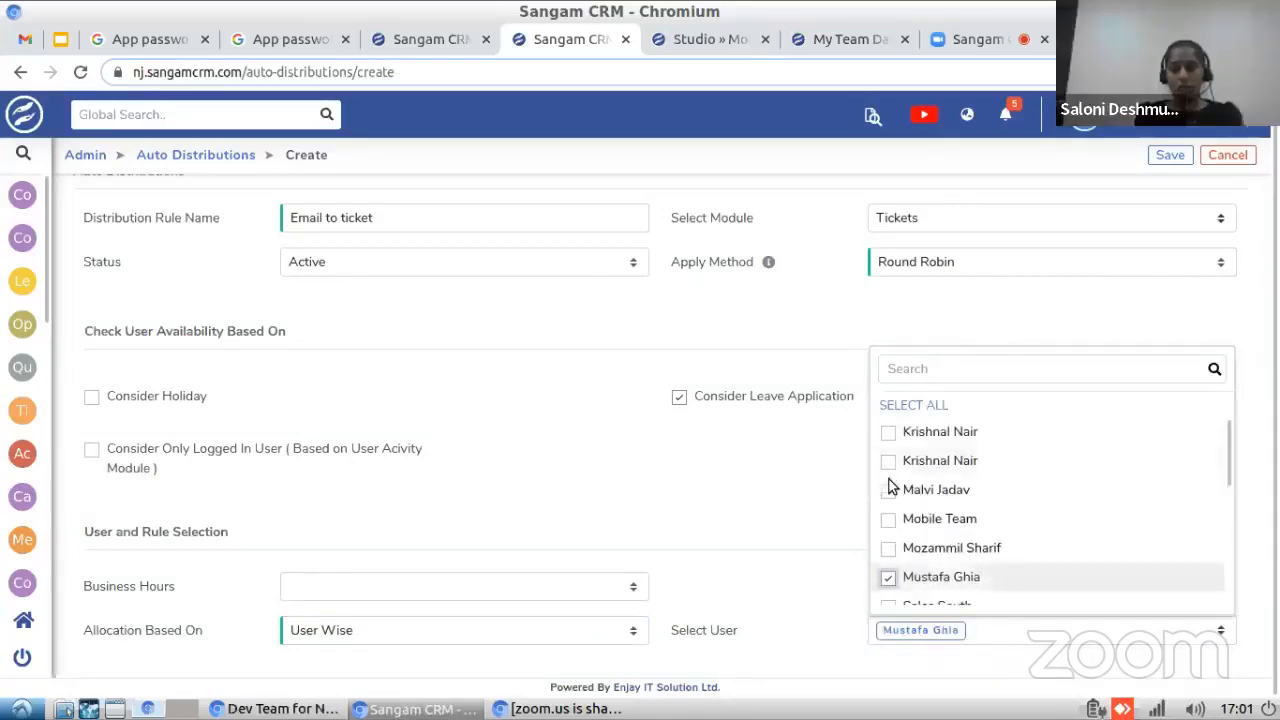
click(889, 462)
click(799, 434)
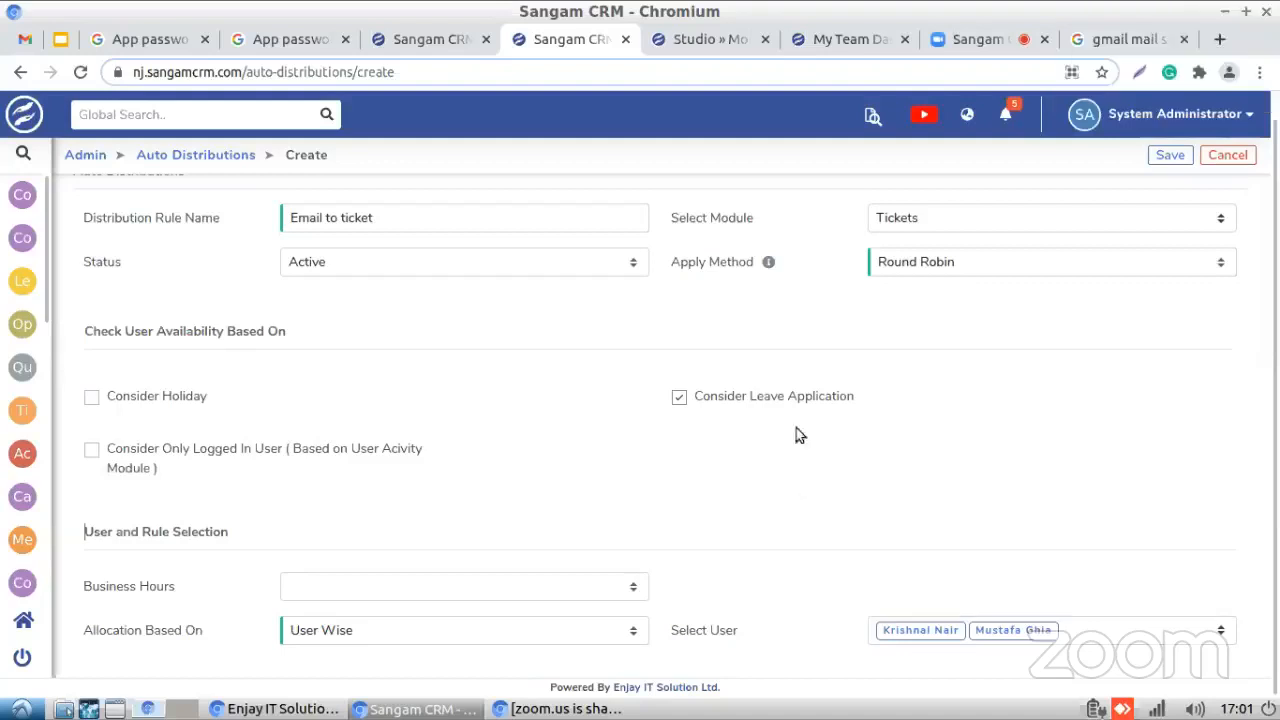
Keep Round Robin as the apply method and tick two more users, reaching 4 selected.
click(906, 274)
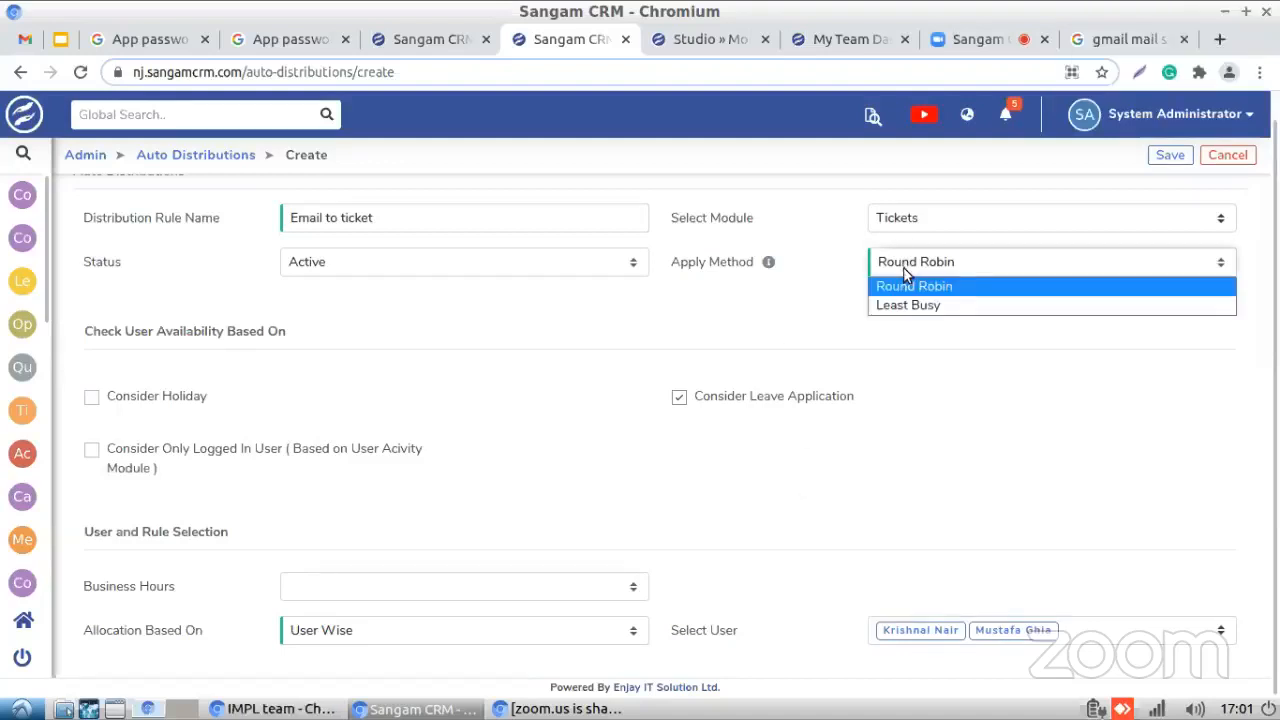
click(1140, 632)
click(1104, 638)
click(889, 490)
click(889, 520)
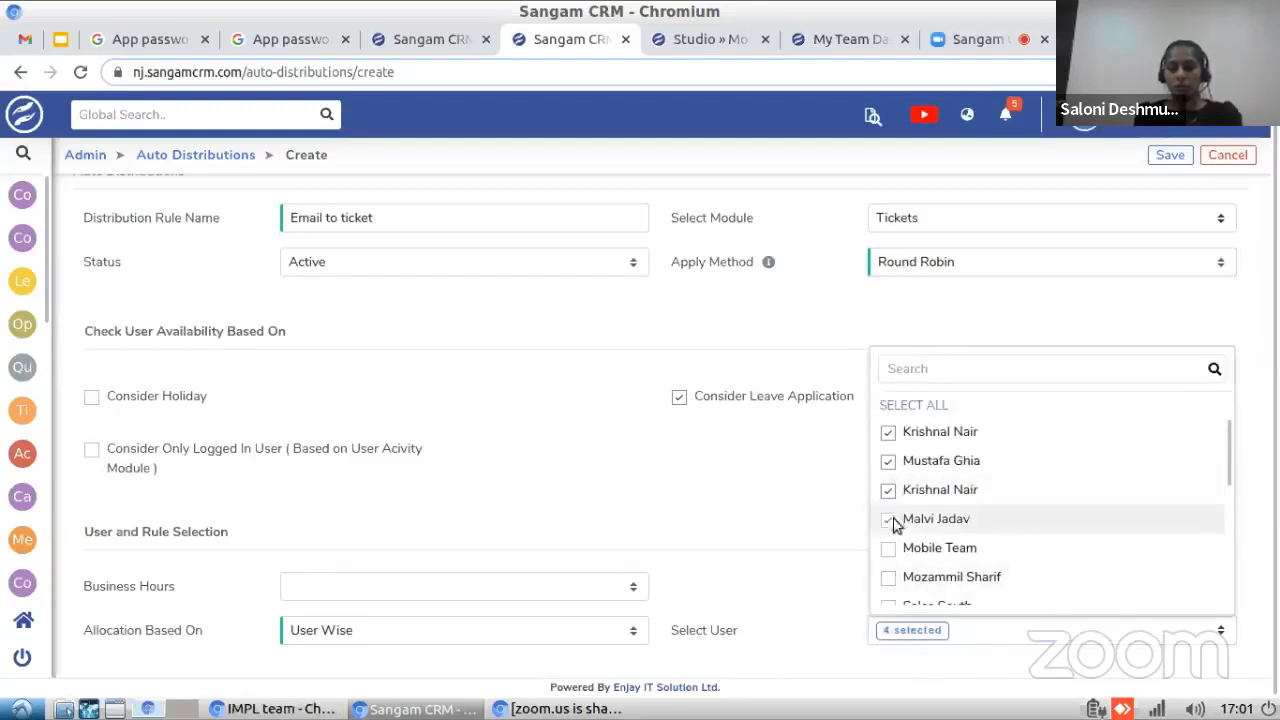
click(838, 603)
click(916, 266)
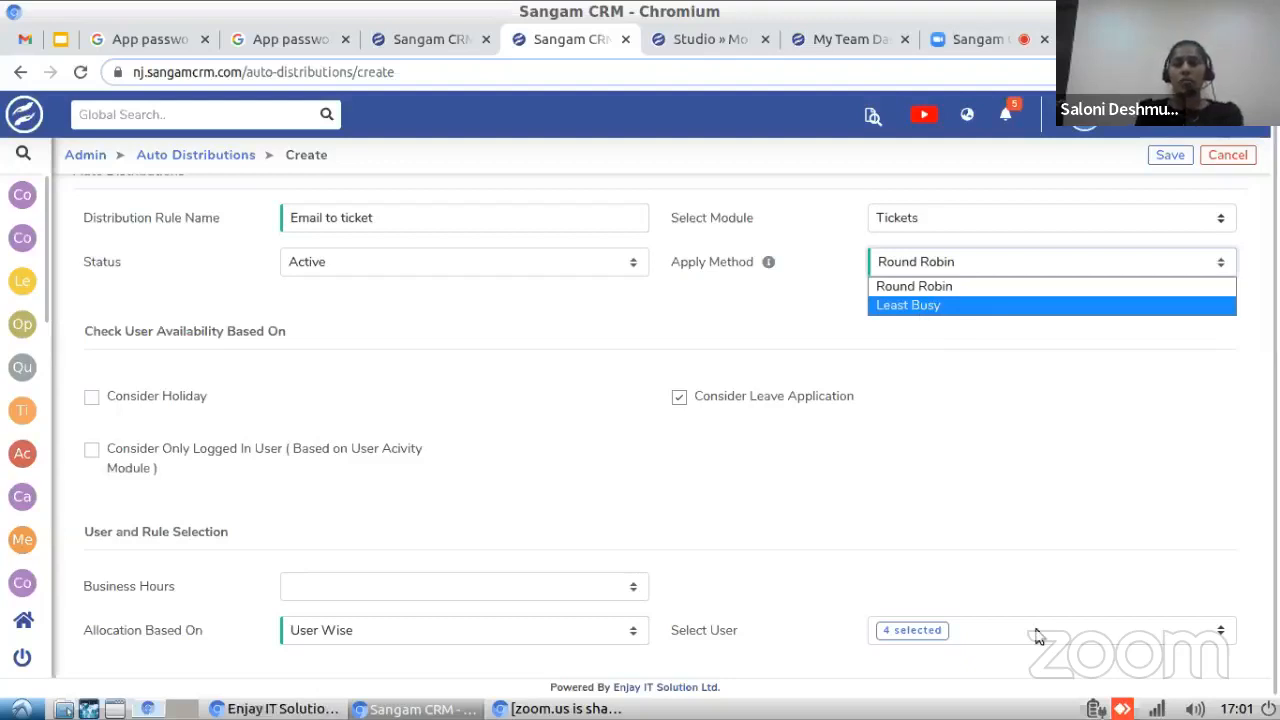
Confirm Round Robin, save the Email to ticket rule, and return to the Zoom meeting.
click(769, 263)
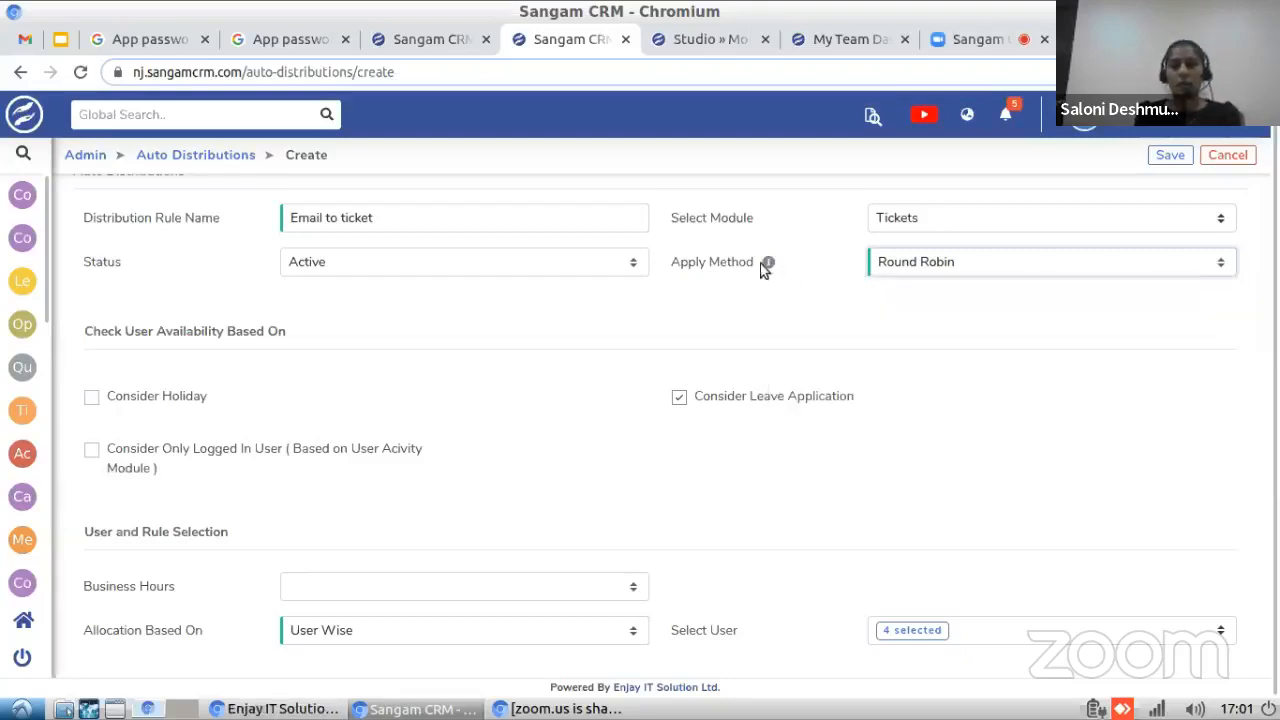
mouse_move(767, 264)
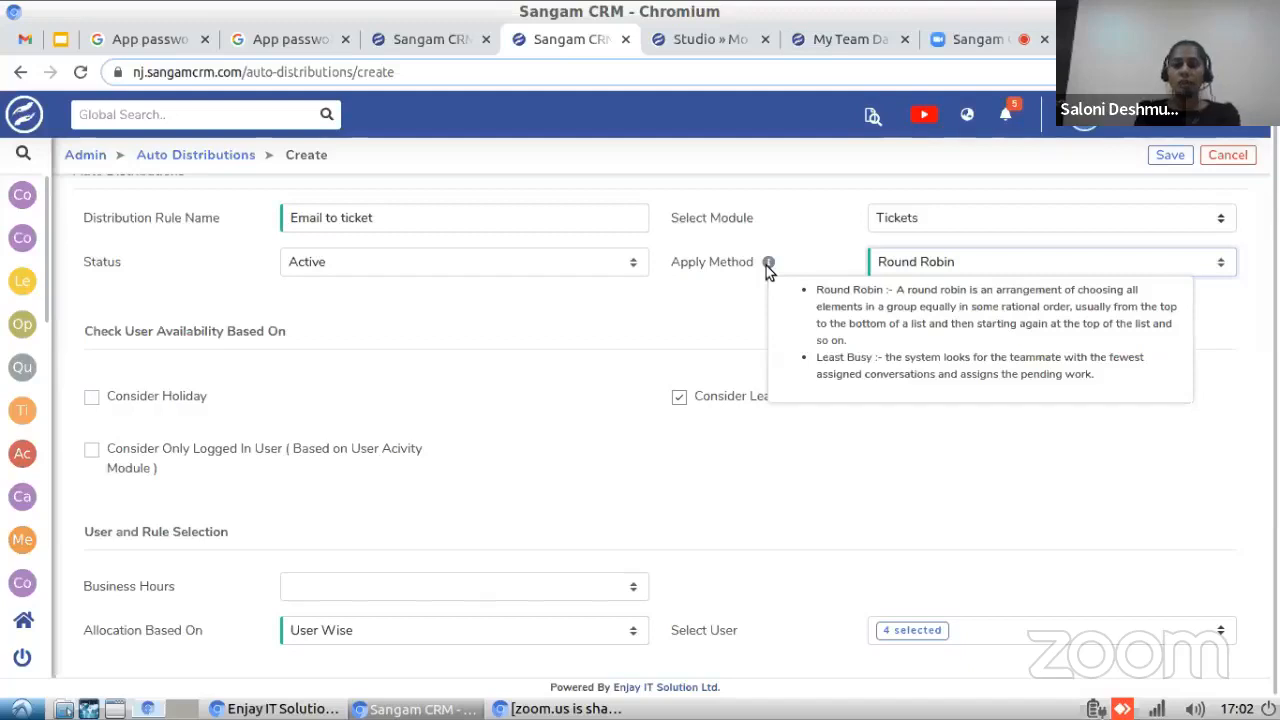
click(748, 296)
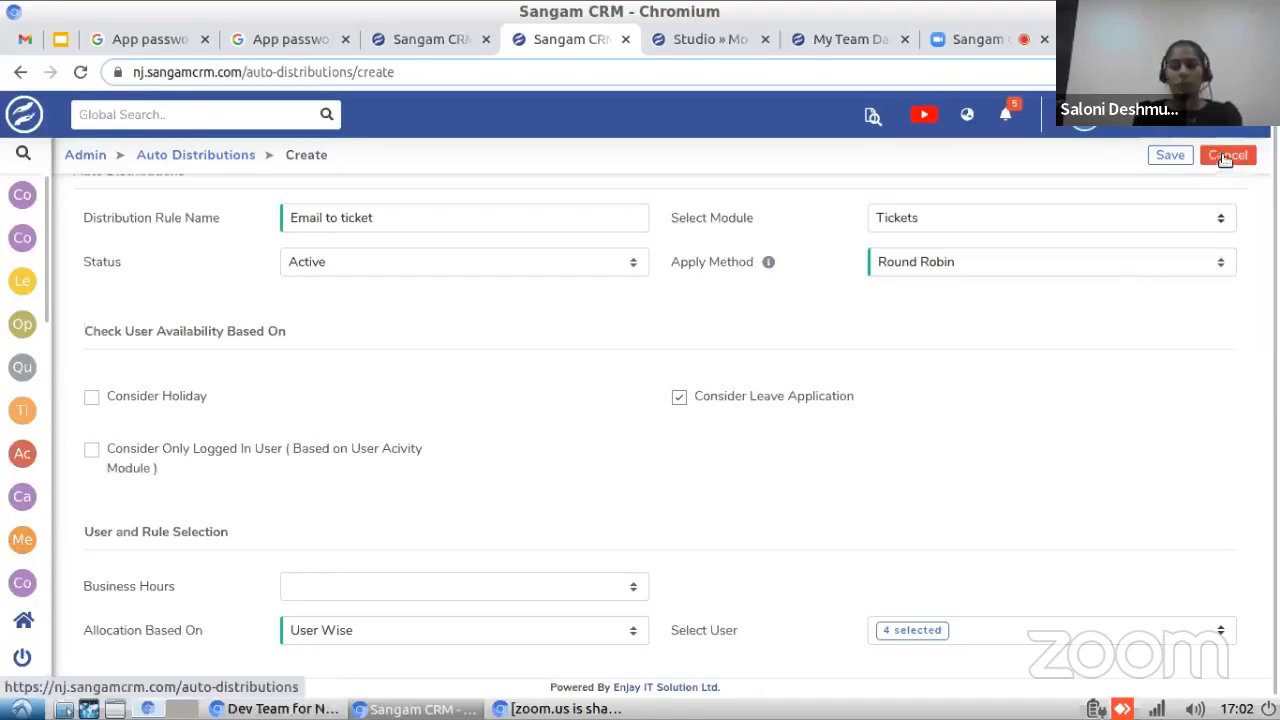
click(1170, 155)
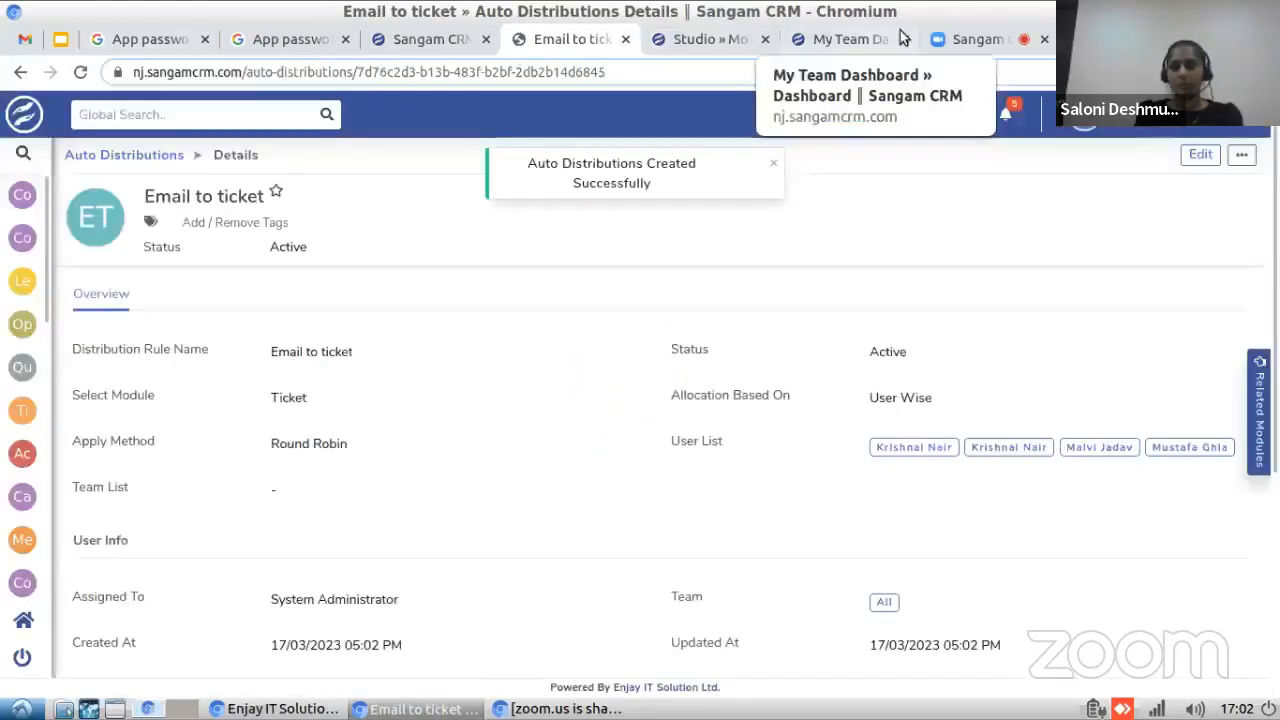
click(975, 39)
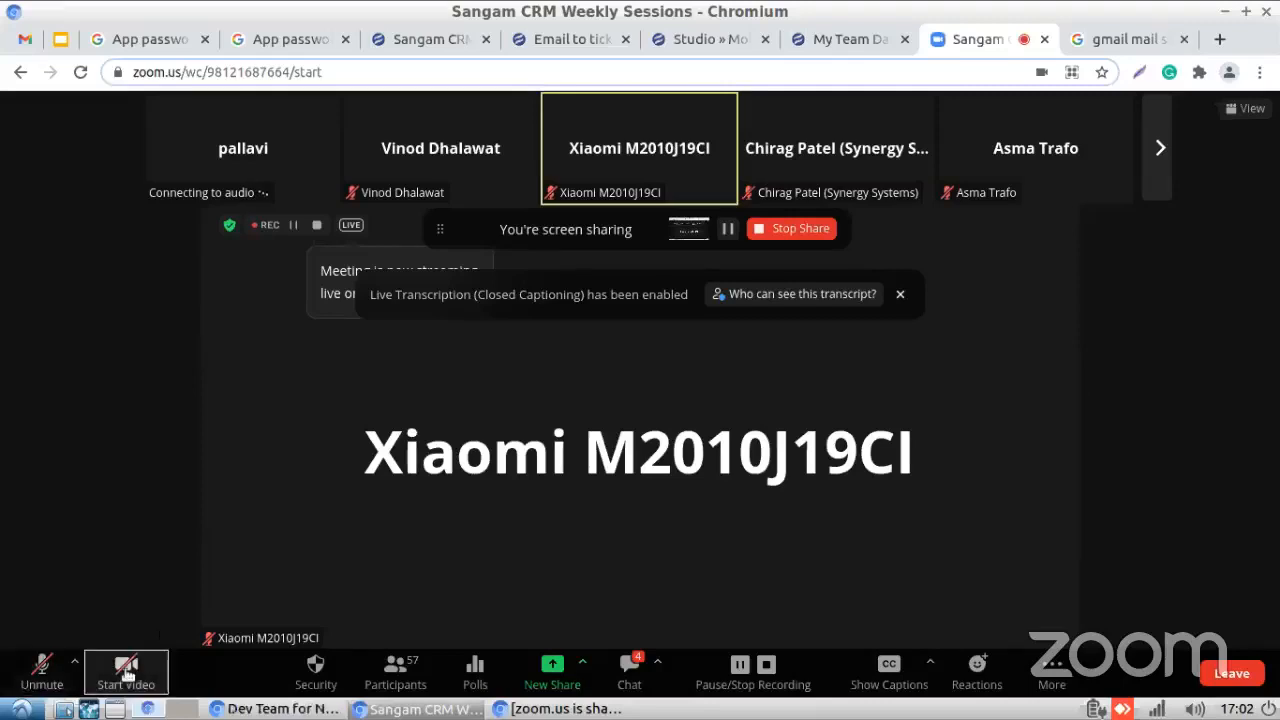
Turn on mic and camera, open and close the meeting chat, then return to the Email to ticket rule.
click(45, 670)
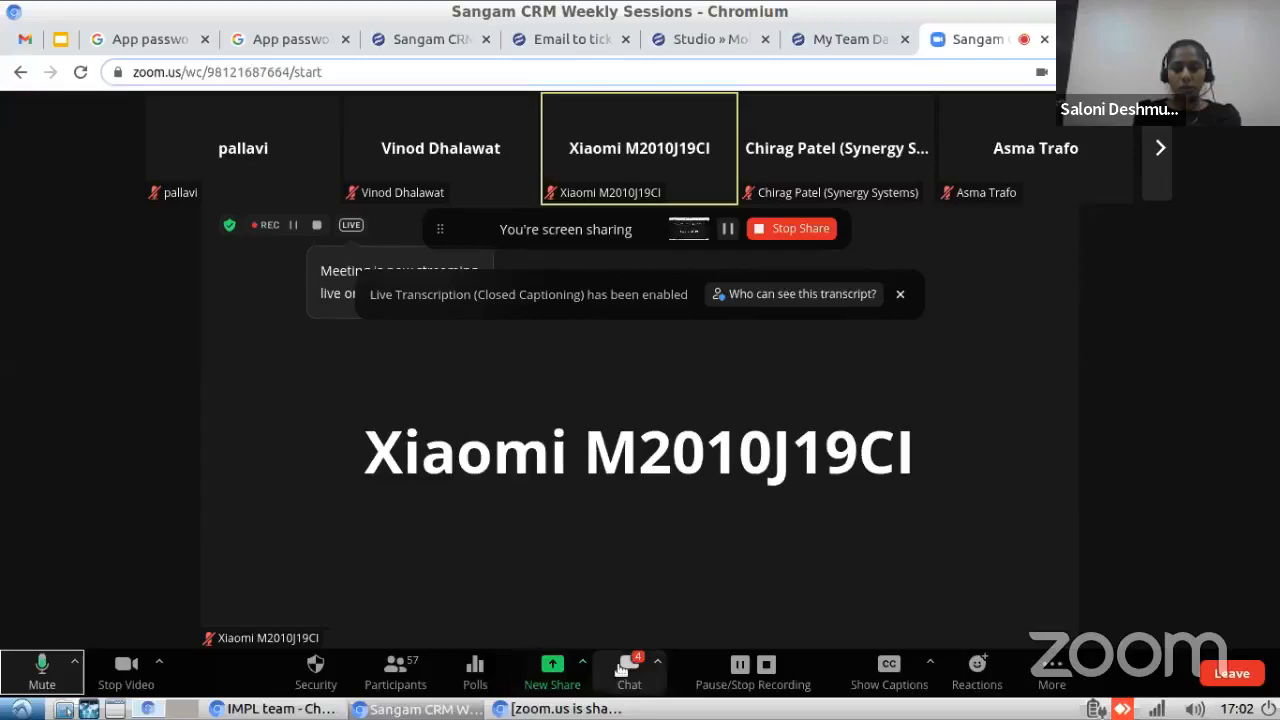
click(628, 668)
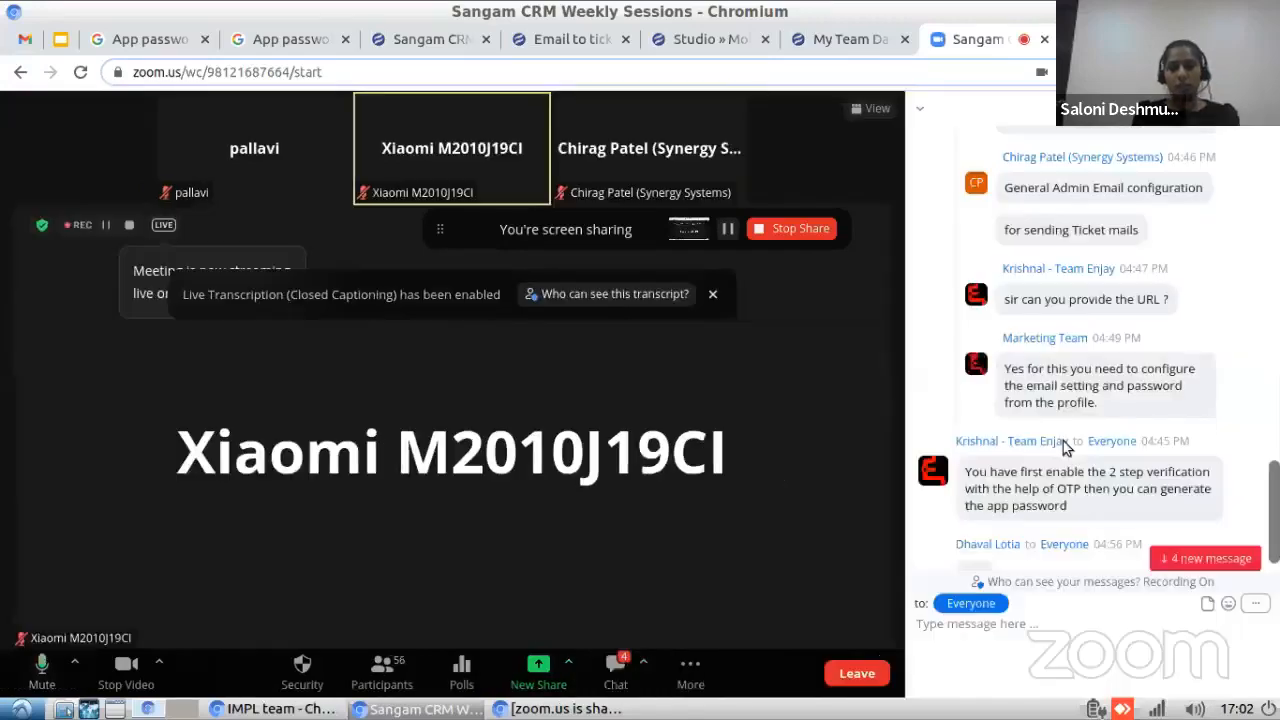
drag(1274, 495, 1270, 629)
click(920, 108)
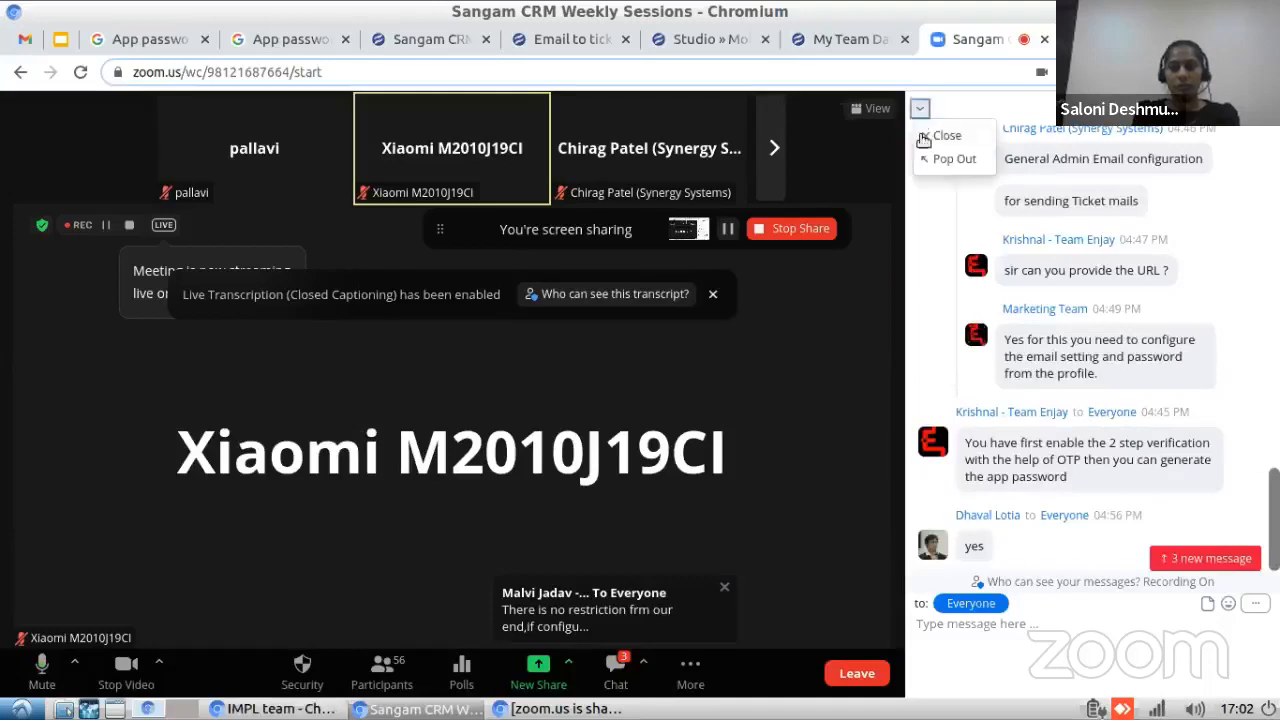
click(924, 138)
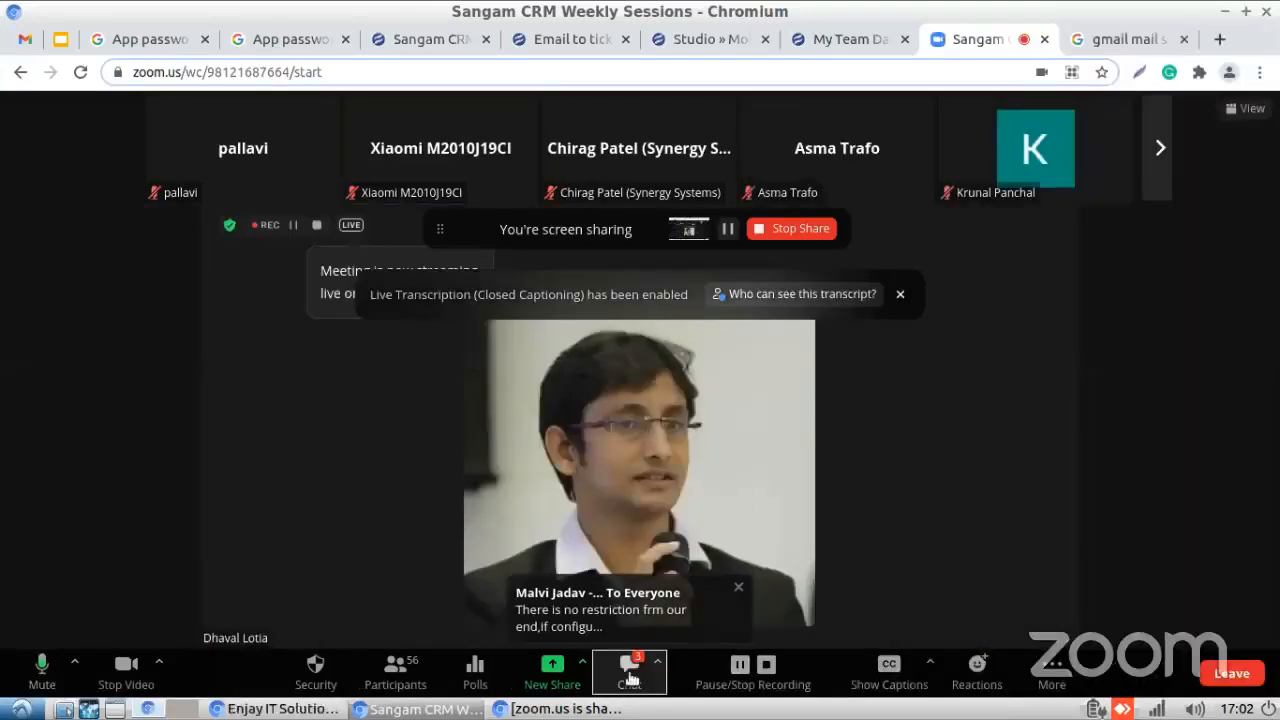
click(629, 670)
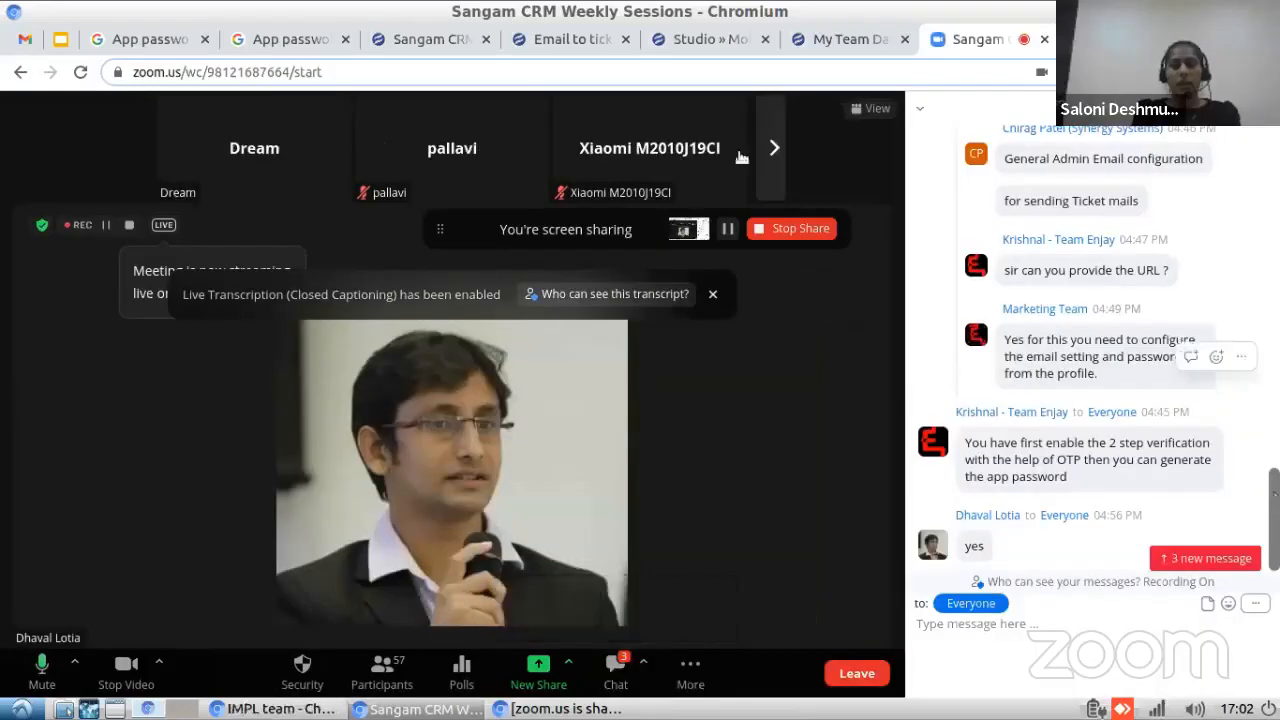
click(565, 39)
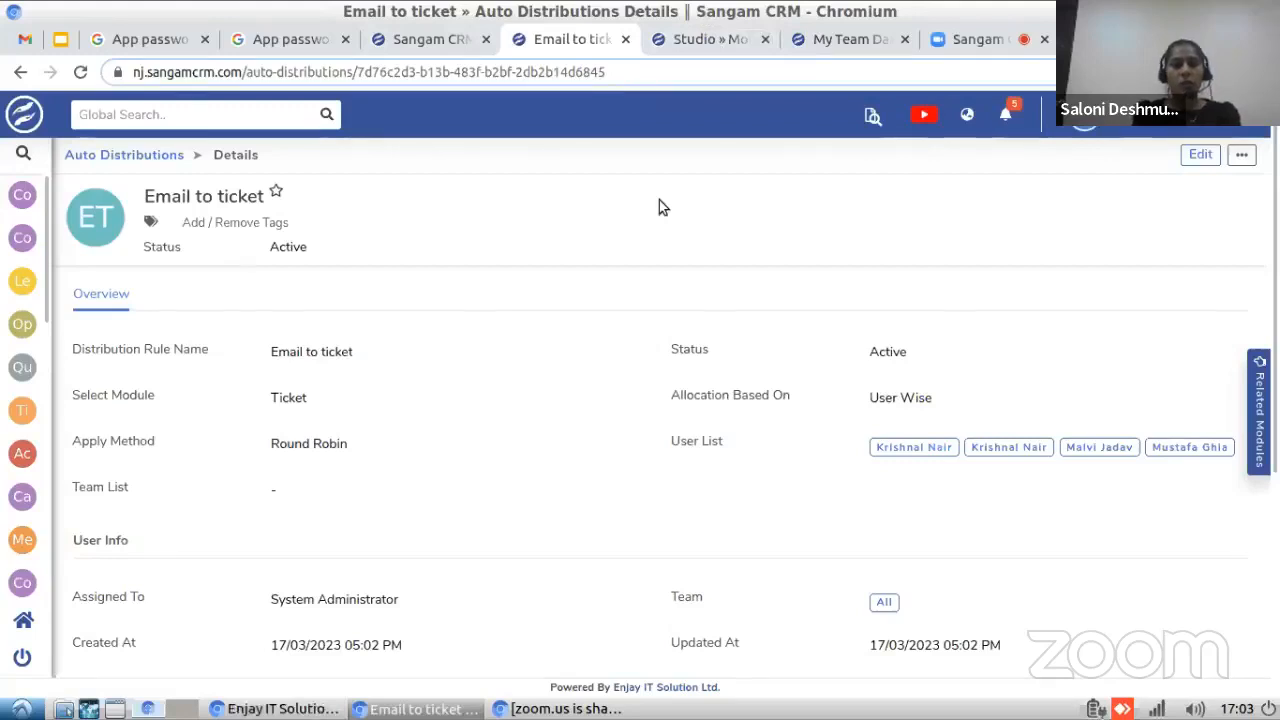
click(424, 40)
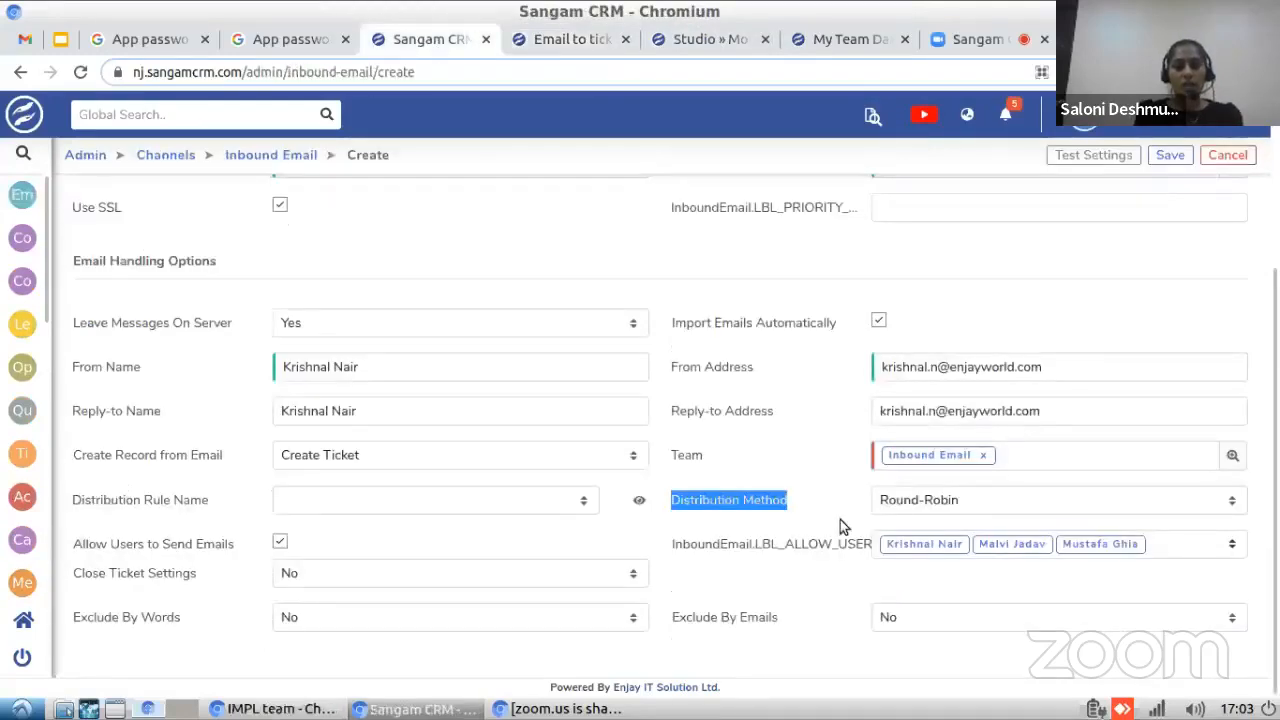
click(742, 546)
click(370, 499)
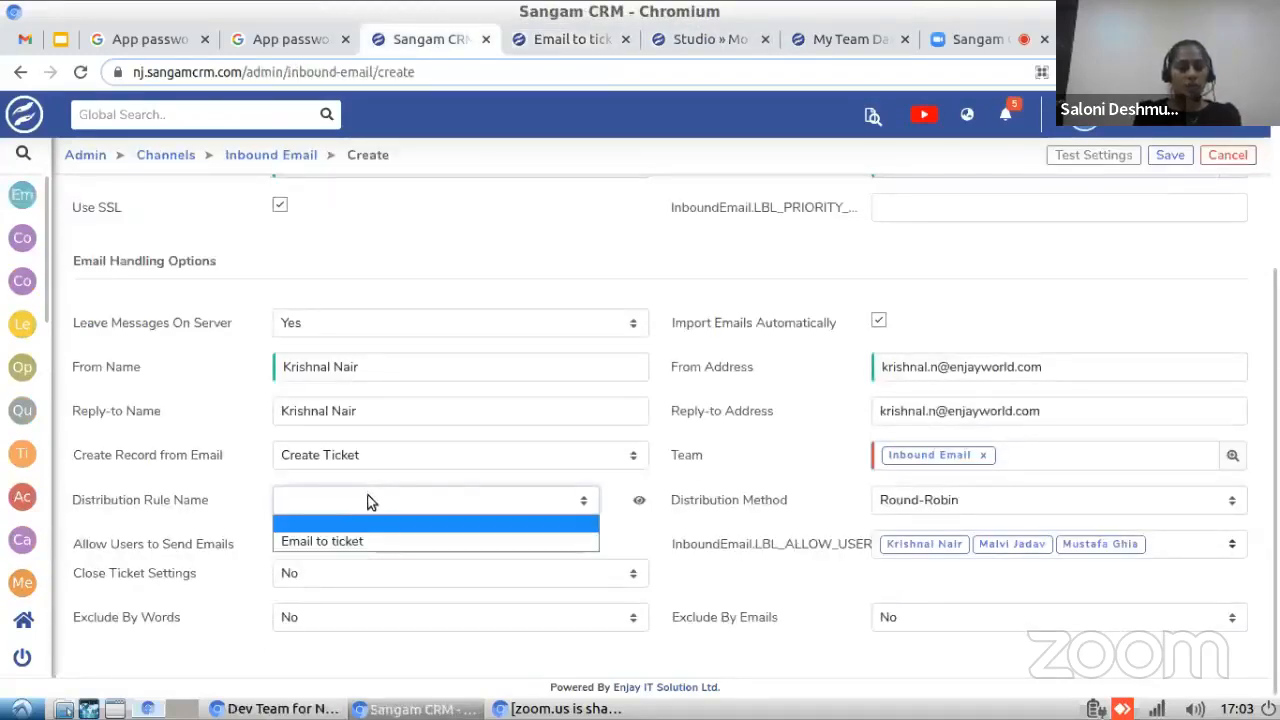
click(355, 545)
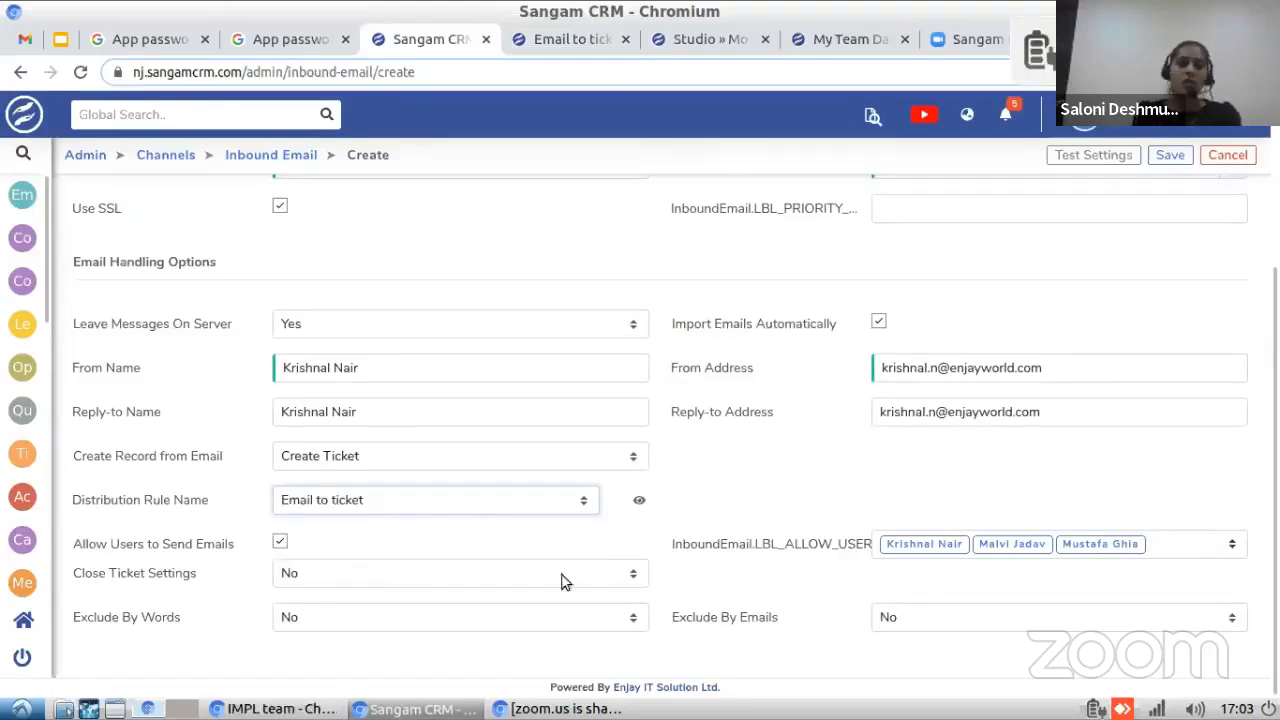
click(733, 546)
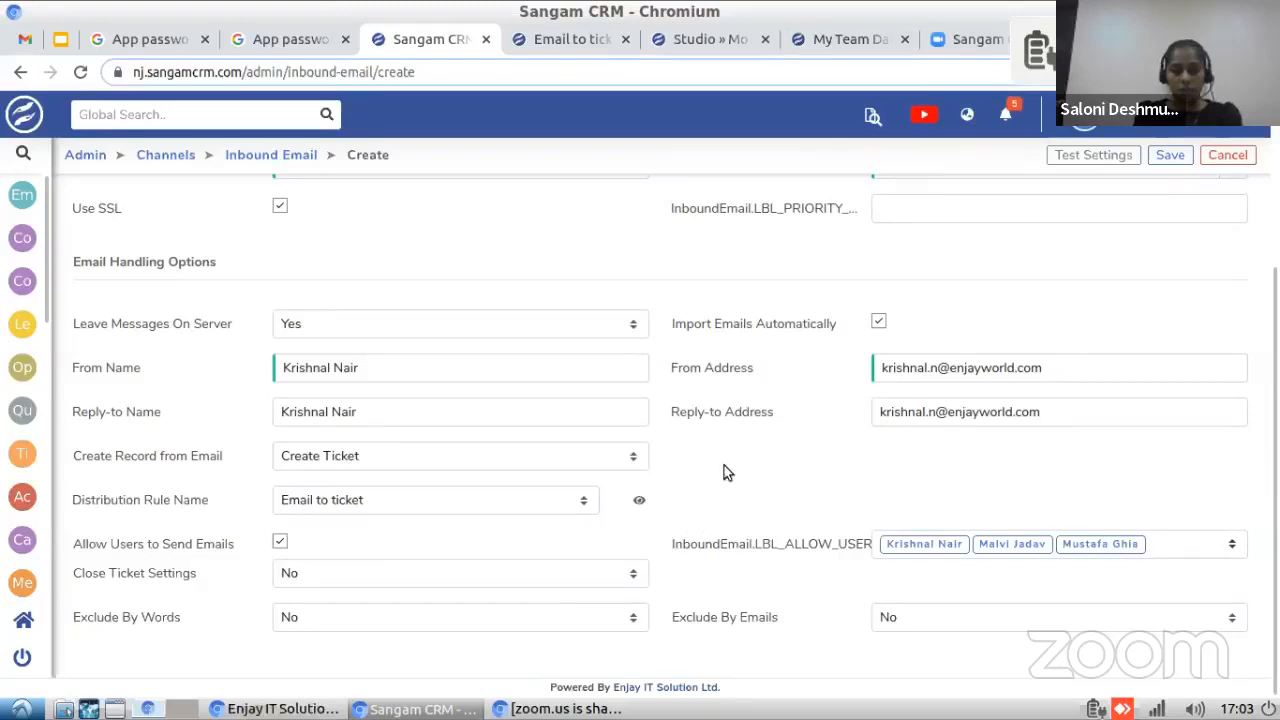
click(518, 508)
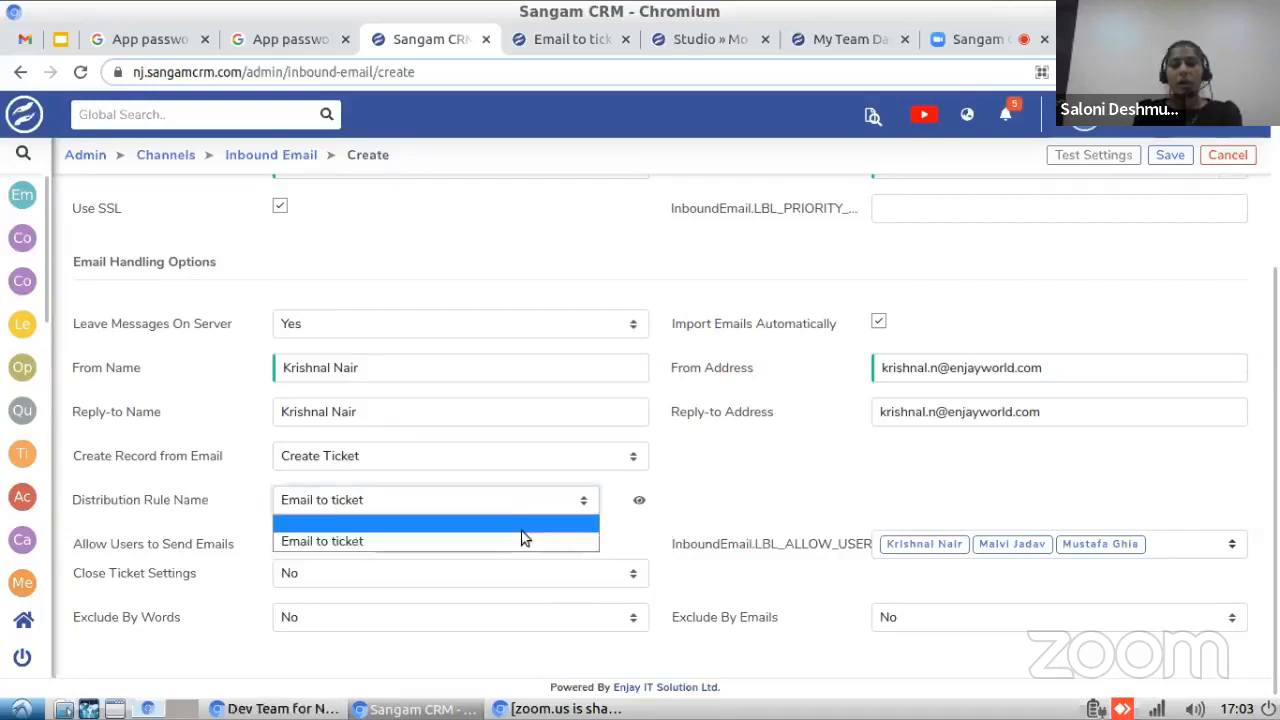
click(521, 526)
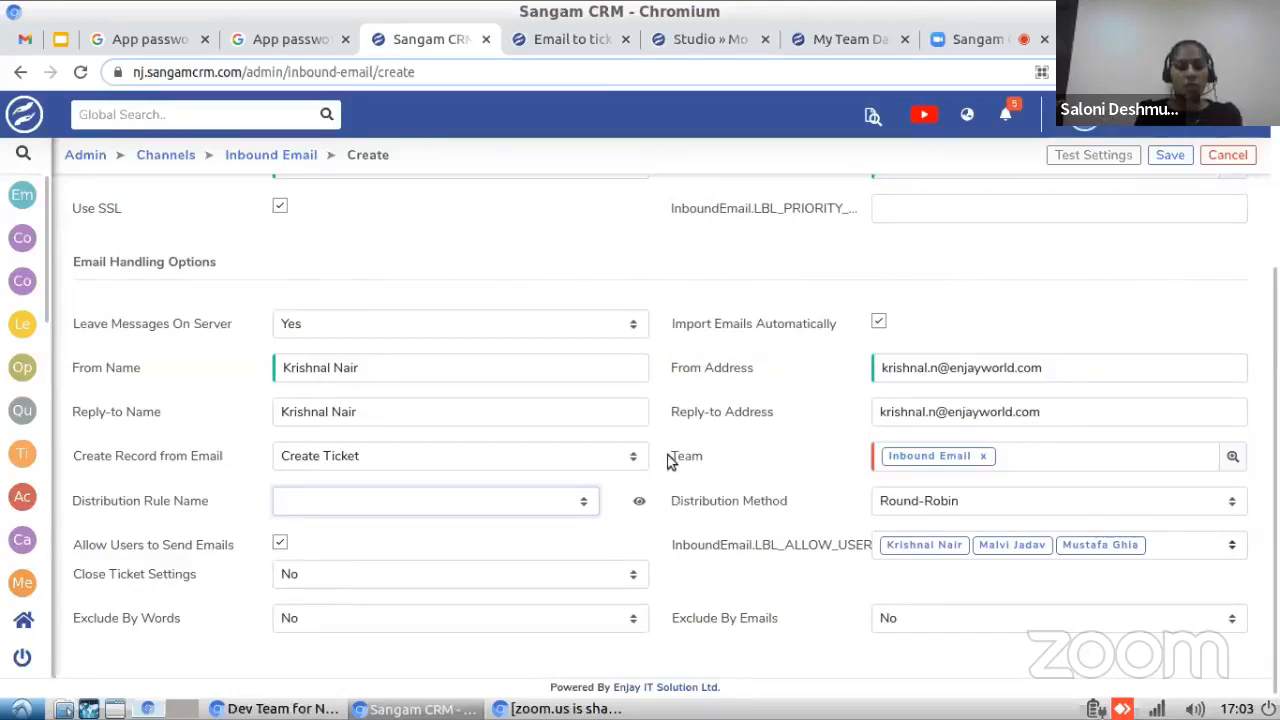
click(534, 504)
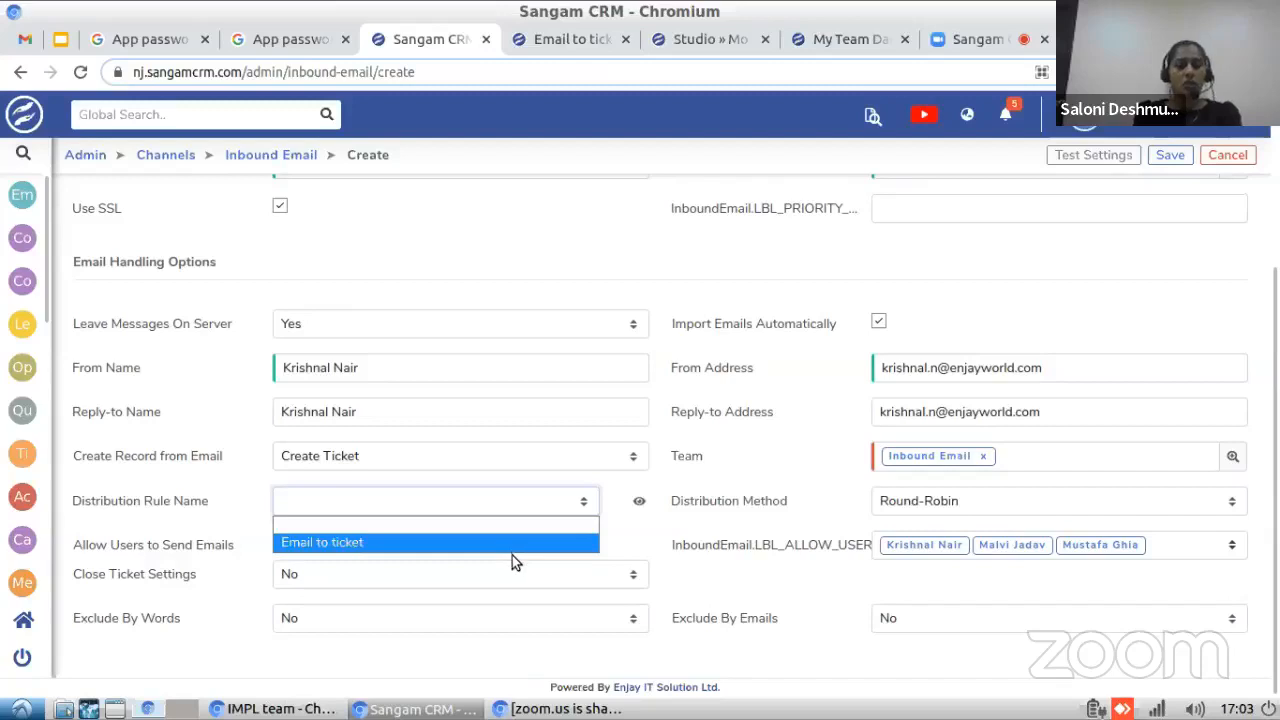
click(515, 546)
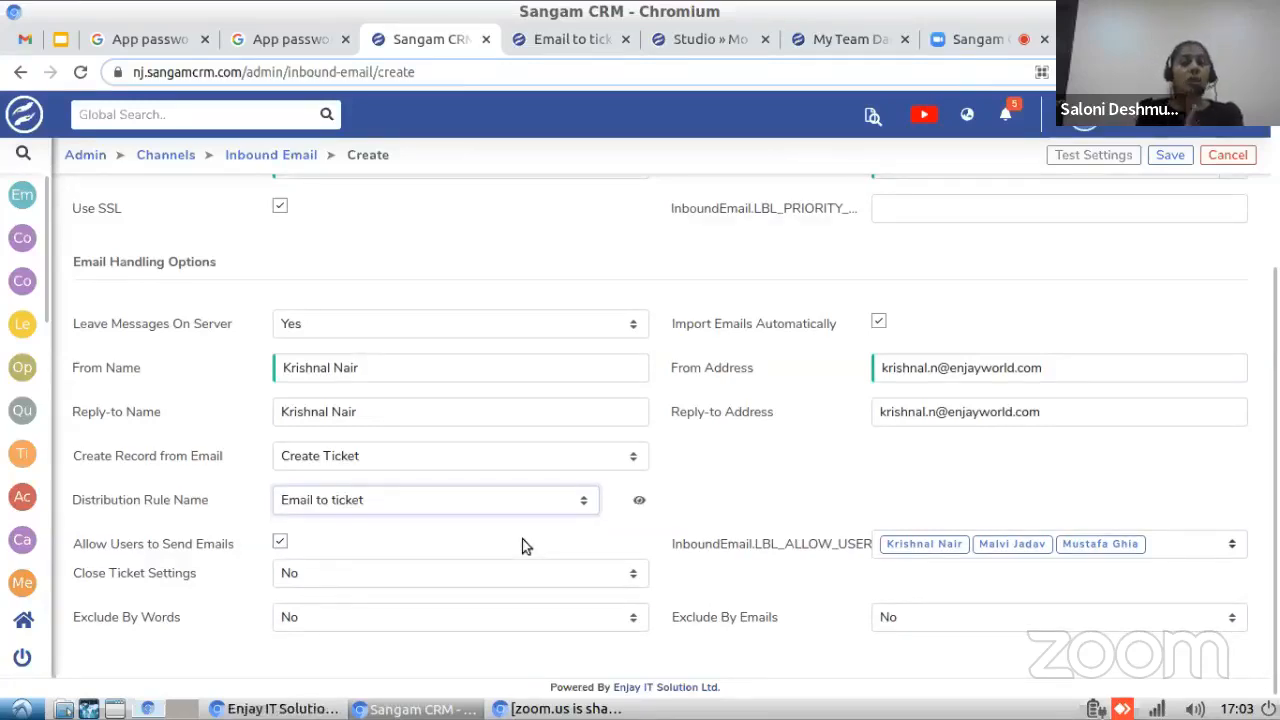
click(541, 507)
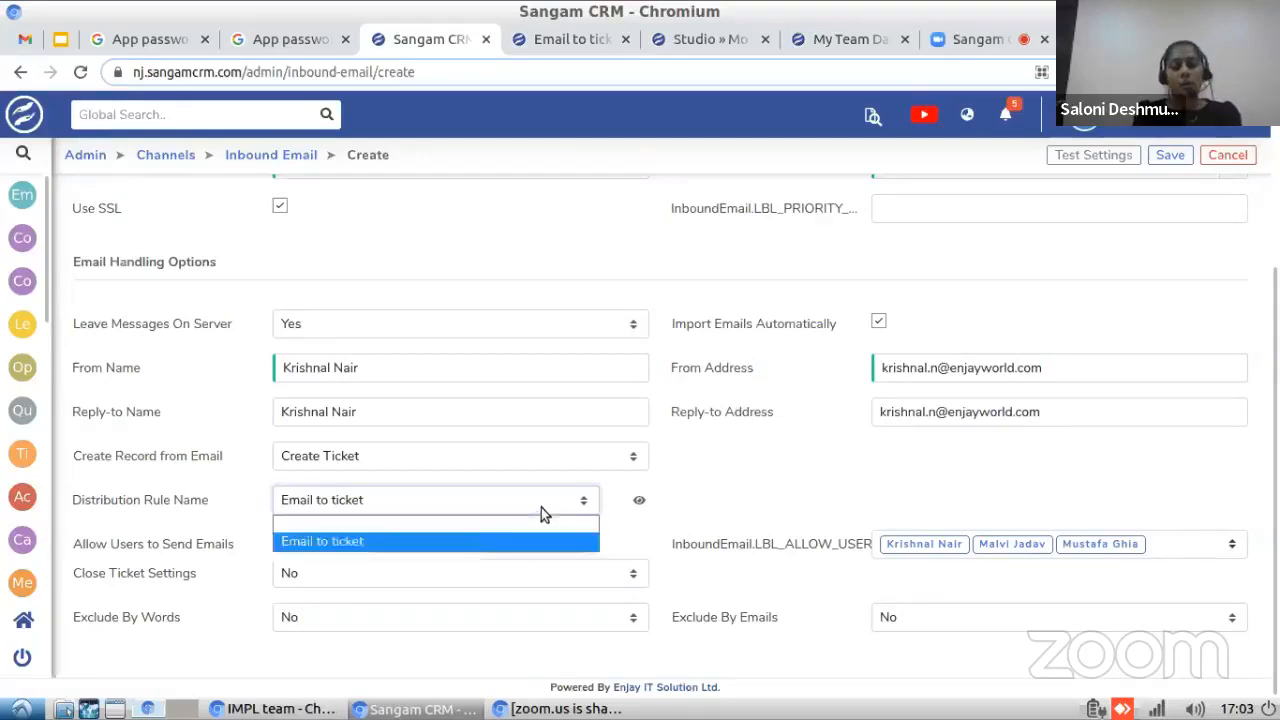
click(531, 522)
drag(671, 451, 689, 520)
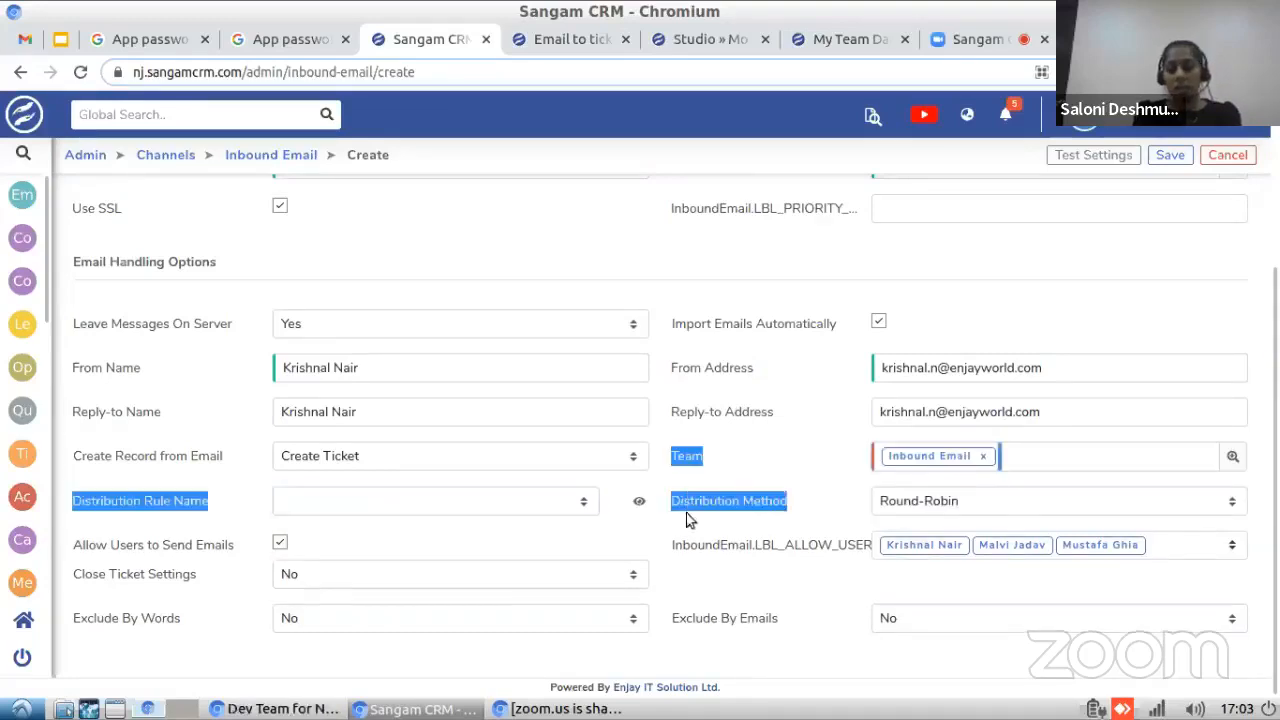
click(805, 505)
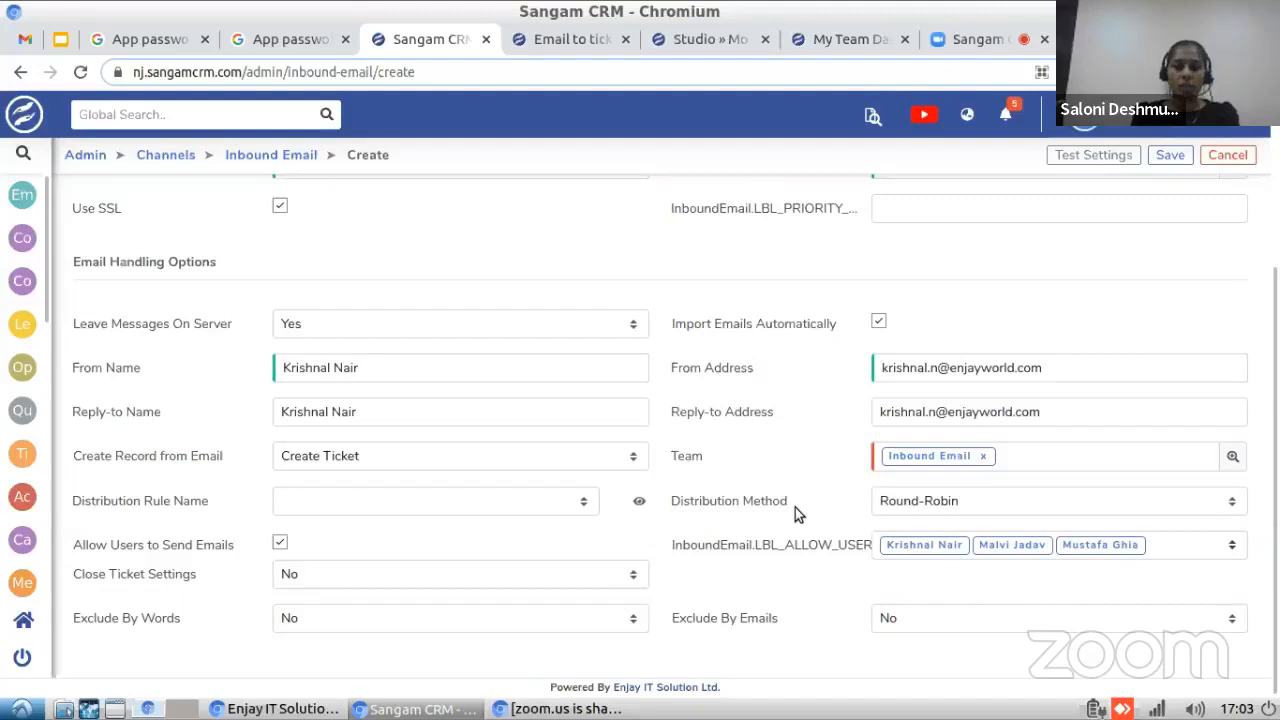
drag(787, 506, 683, 461)
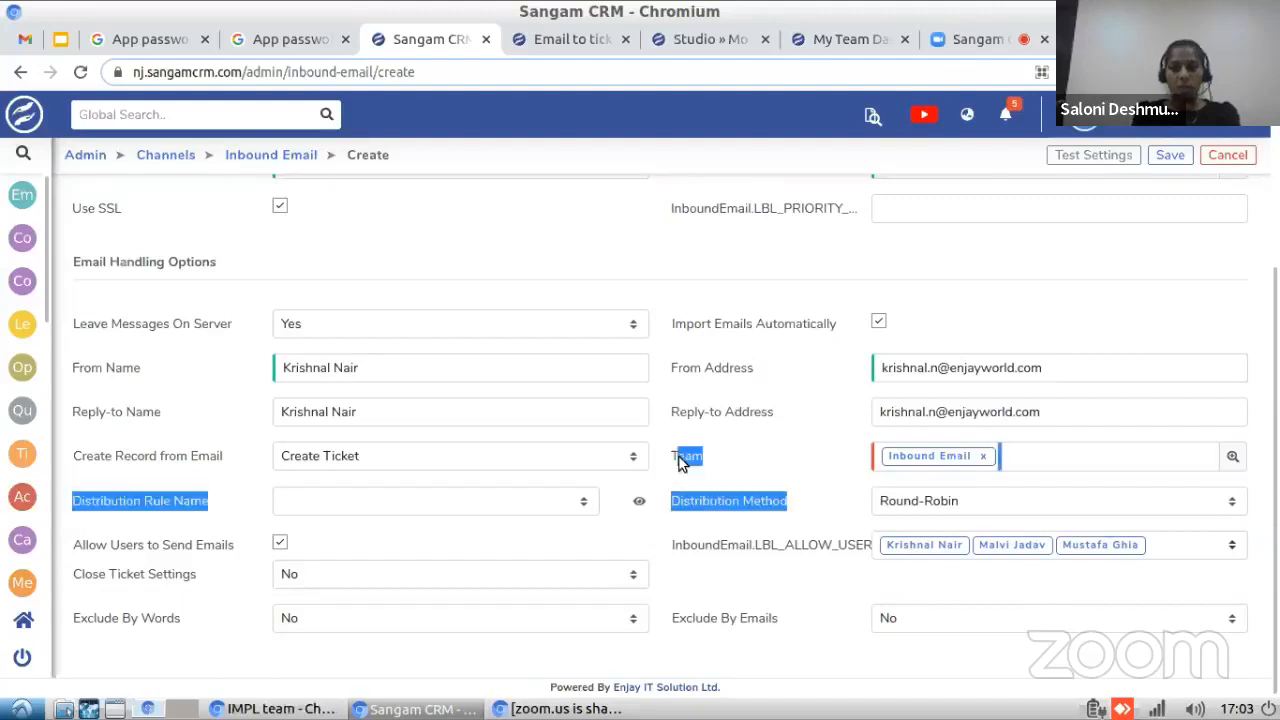
click(733, 461)
click(405, 510)
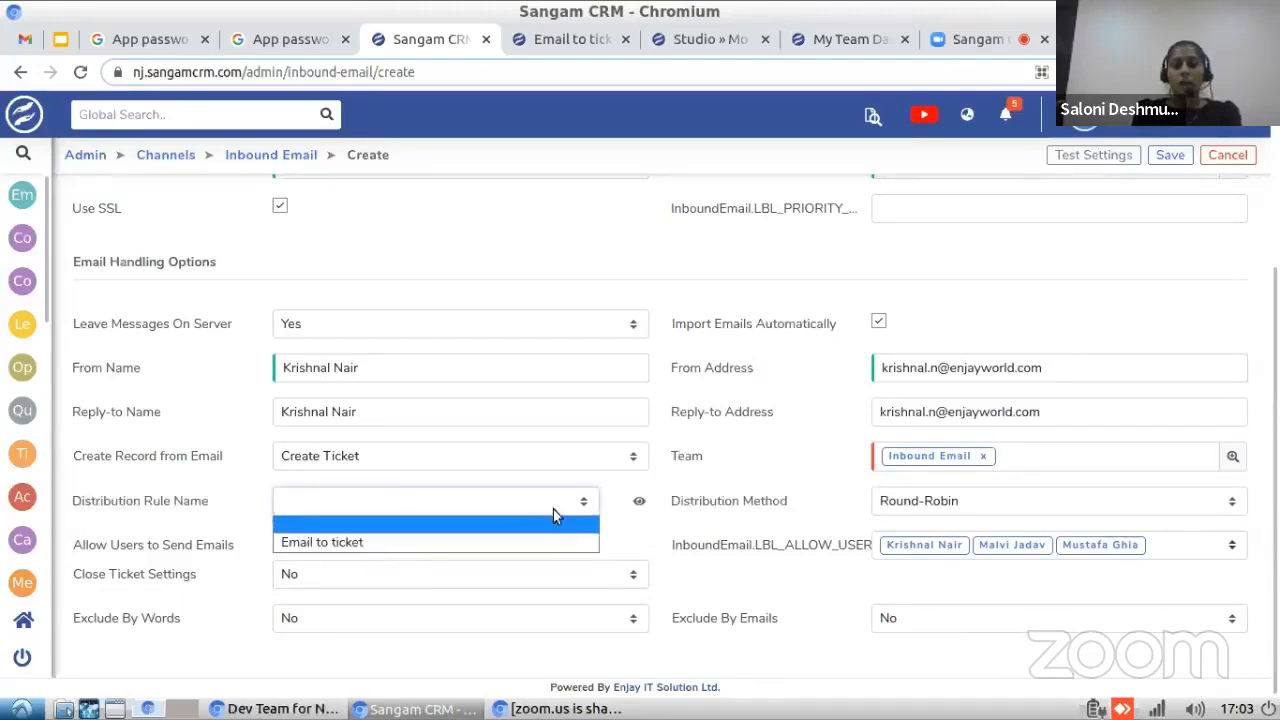
click(390, 507)
click(388, 507)
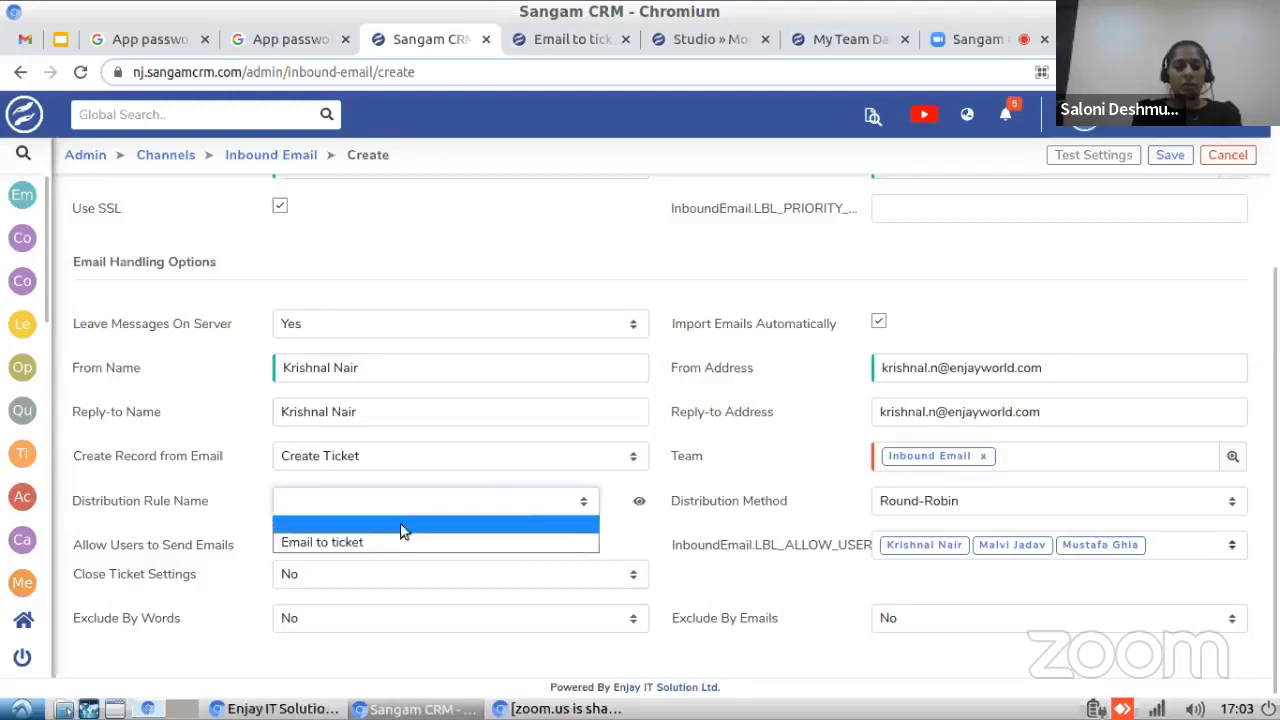
click(722, 497)
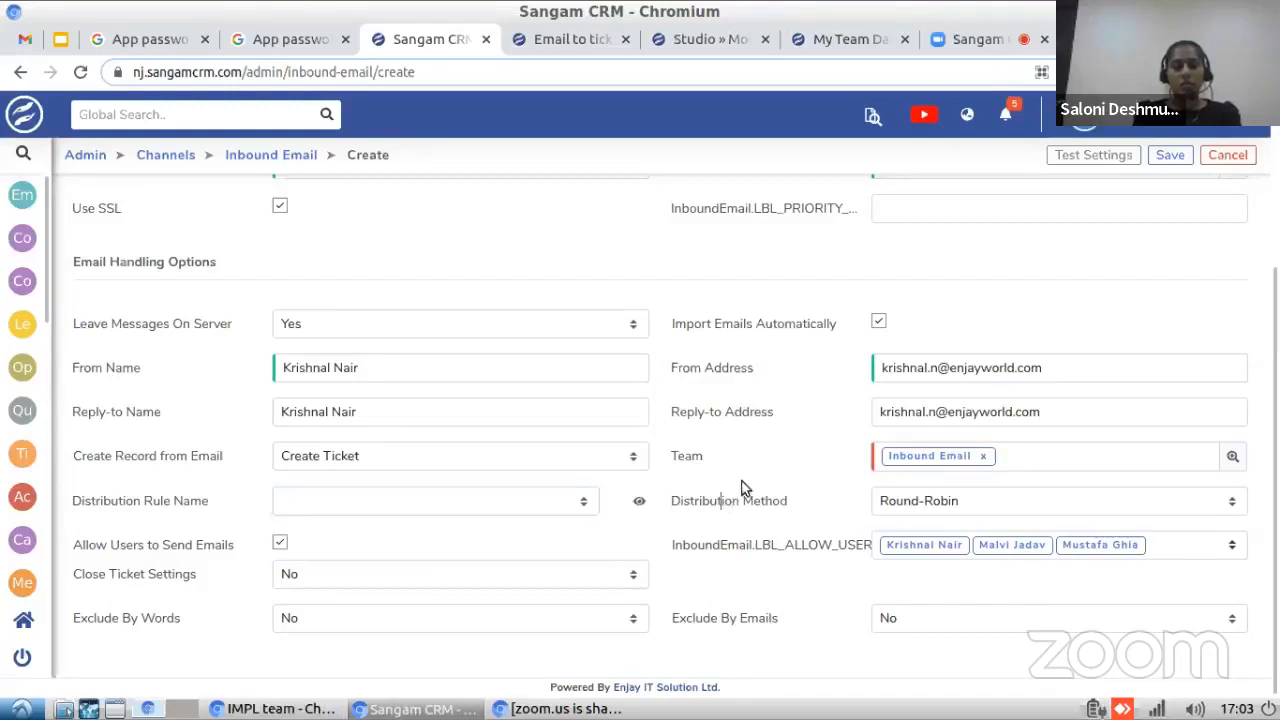
scroll(743, 488, up, 2)
scroll(743, 488, up, 2)
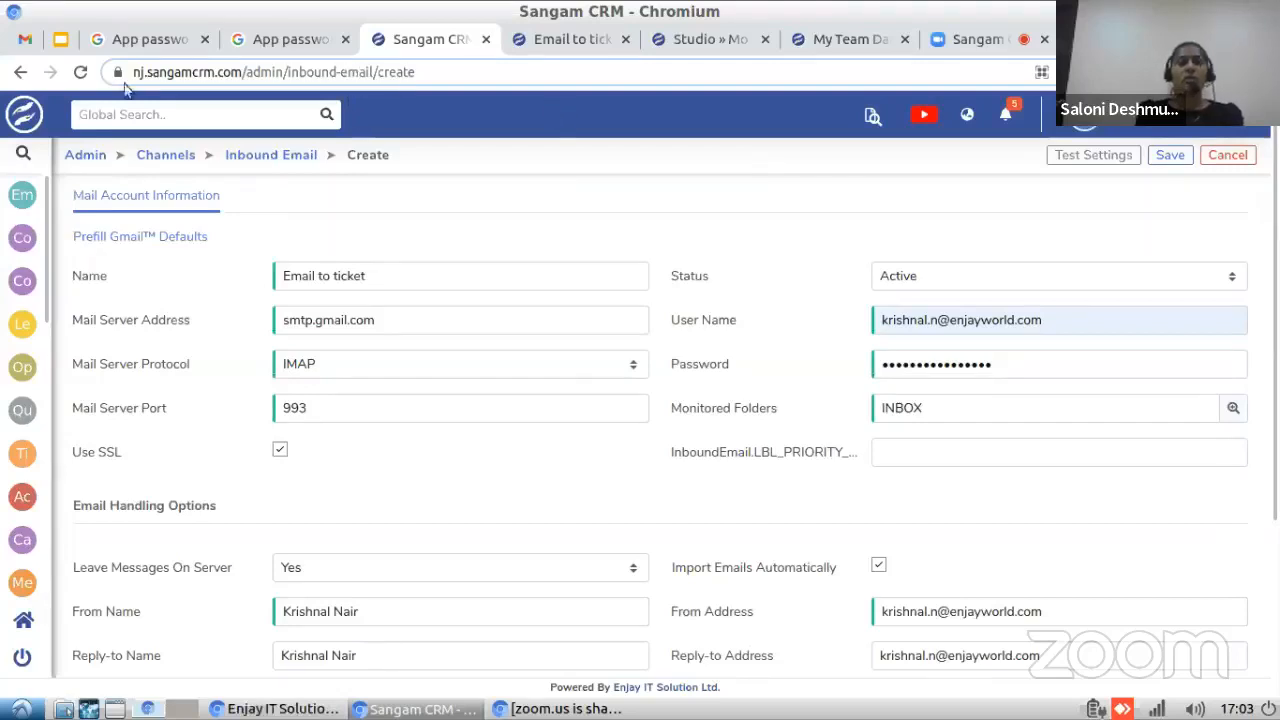
Check the Gmail inbox, then return to the CRM inbound email form.
click(26, 42)
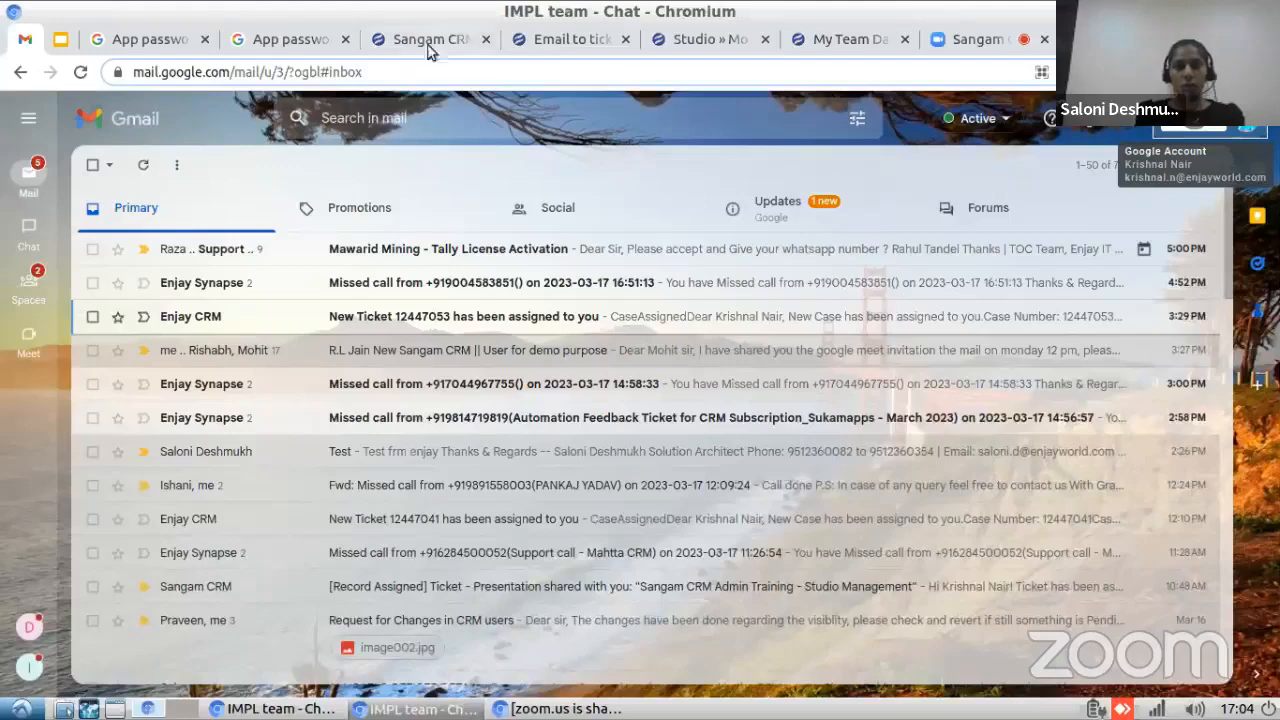
click(425, 40)
click(531, 45)
click(430, 40)
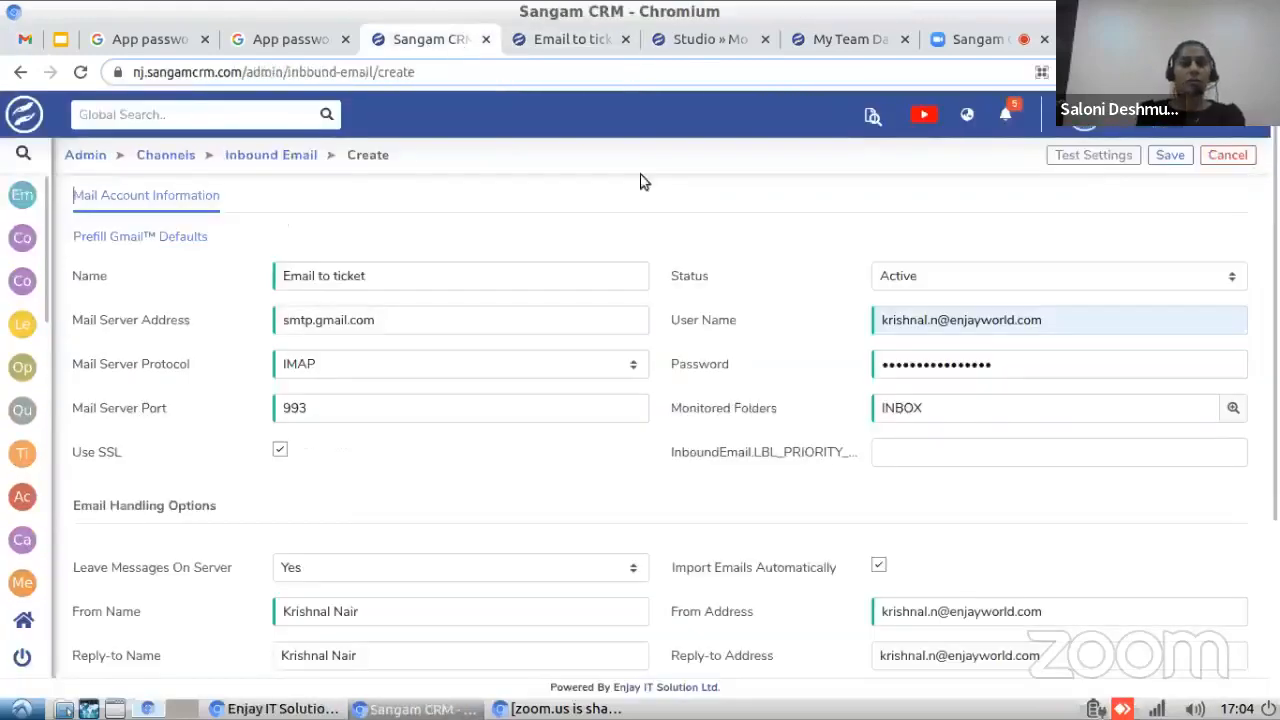
Open the Admin page from the account menu in a new tab and switch to it.
click(1136, 131)
right_click(1149, 188)
click(1046, 206)
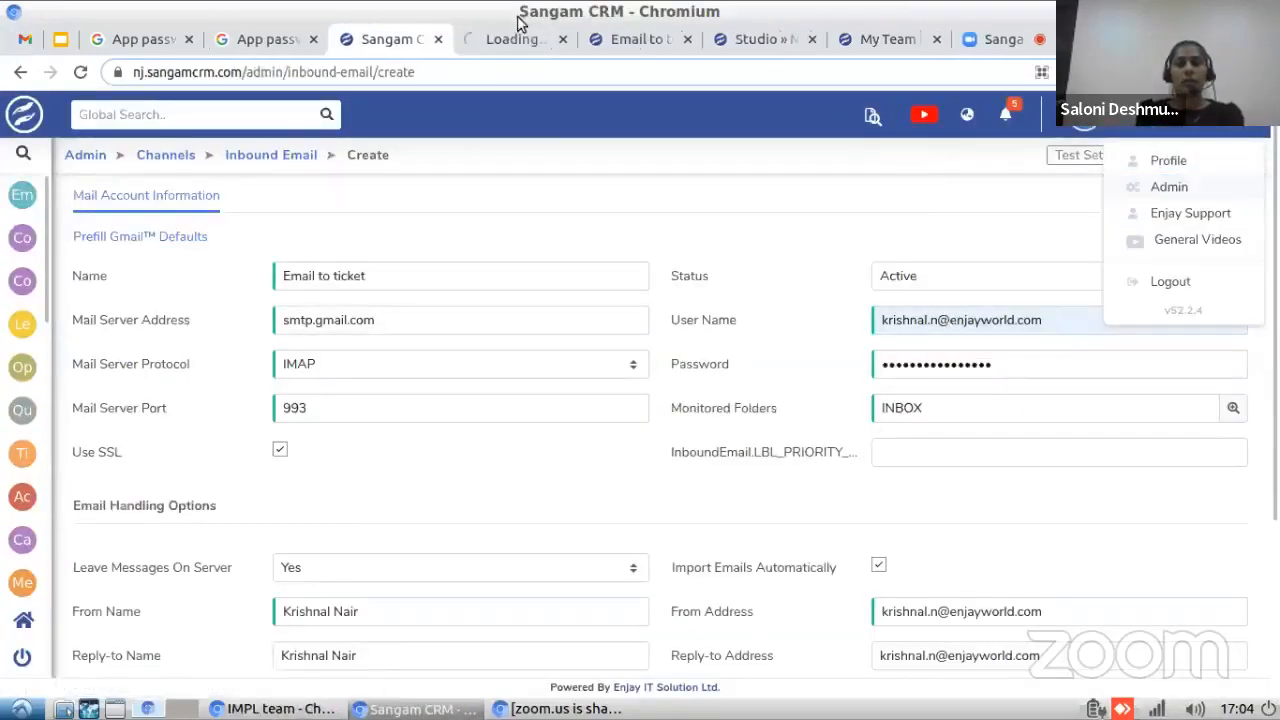
click(515, 40)
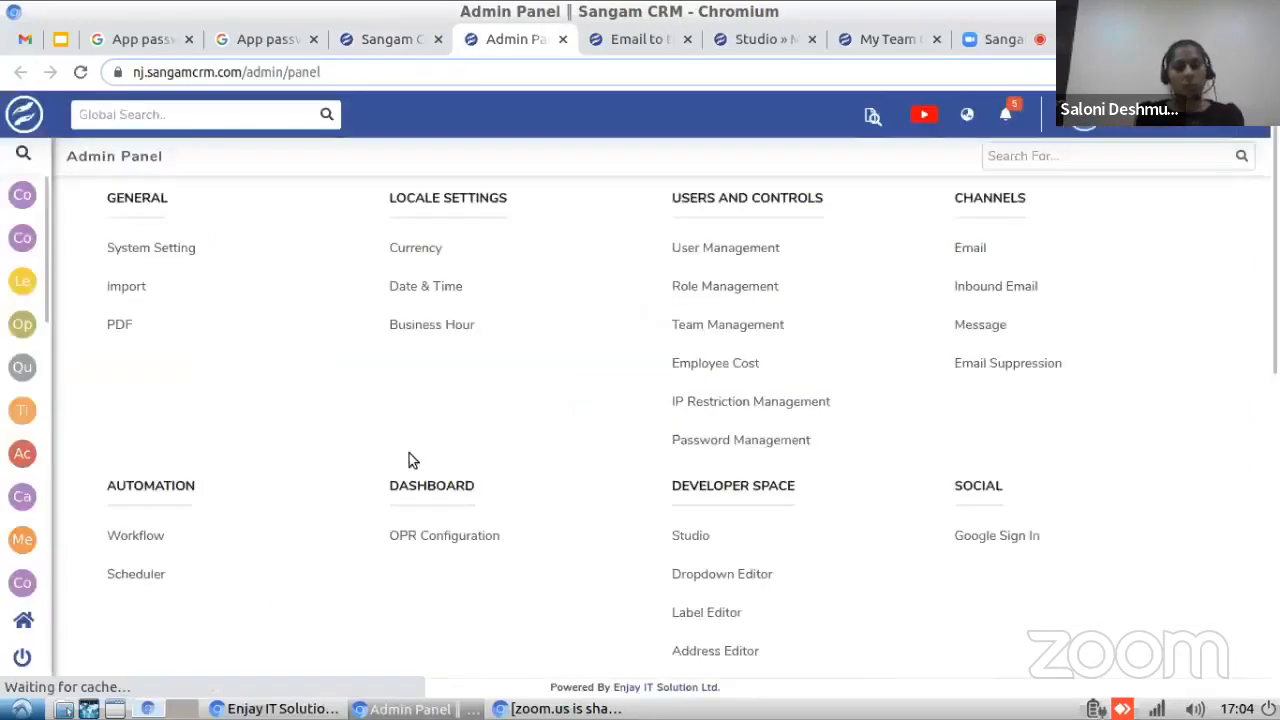
Find InboundEmailExecute in the Schedulers list, note its Active status, and open its details.
scroll(323, 431, down, 4)
click(124, 380)
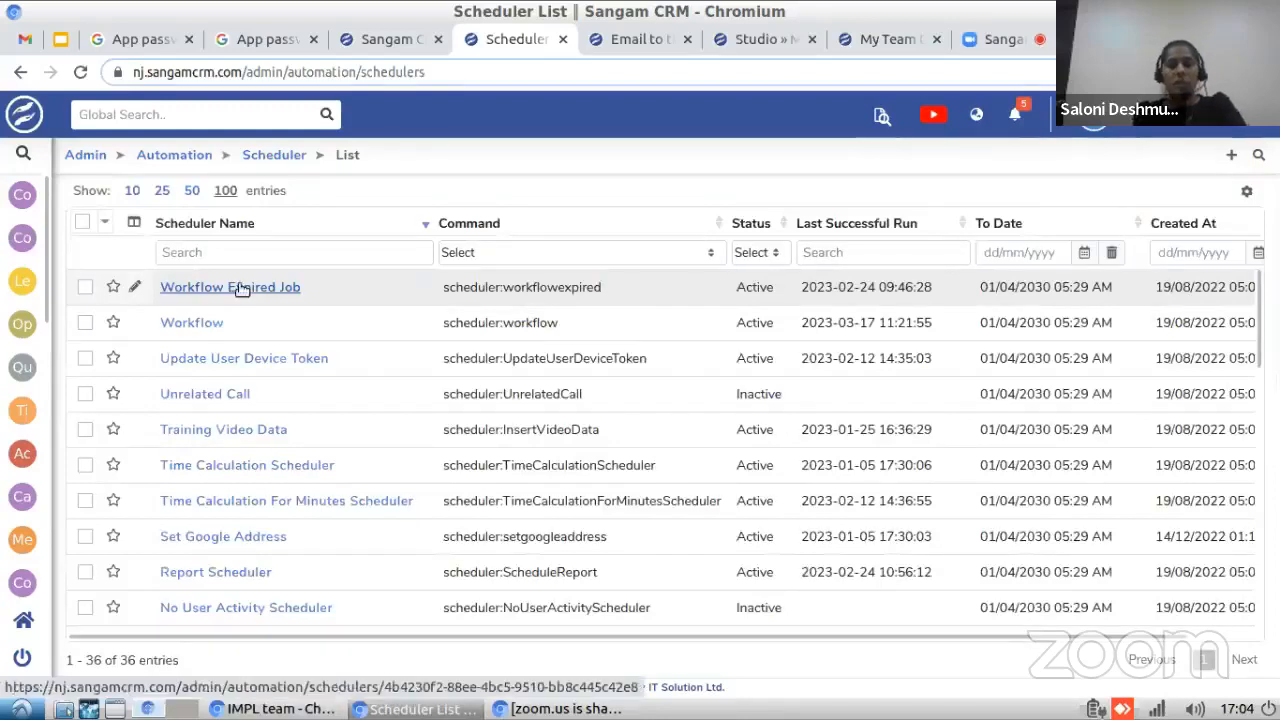
key(ctrl+f)
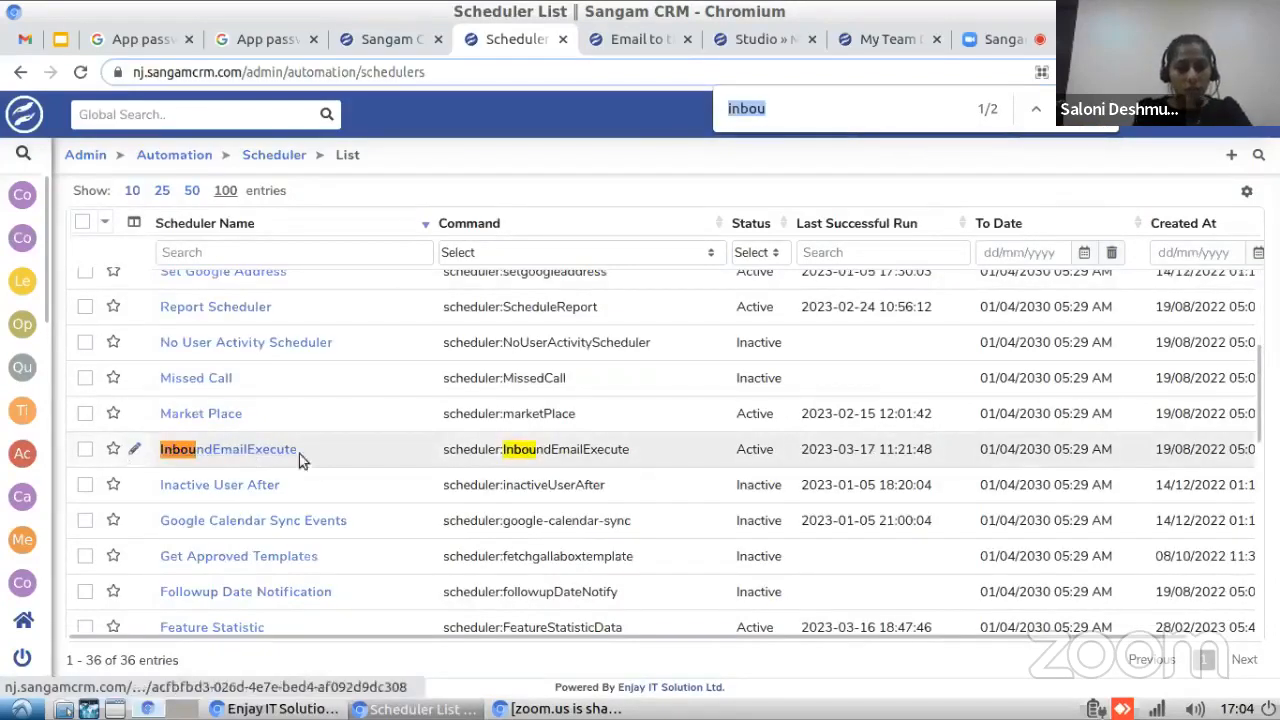
double_click(183, 455)
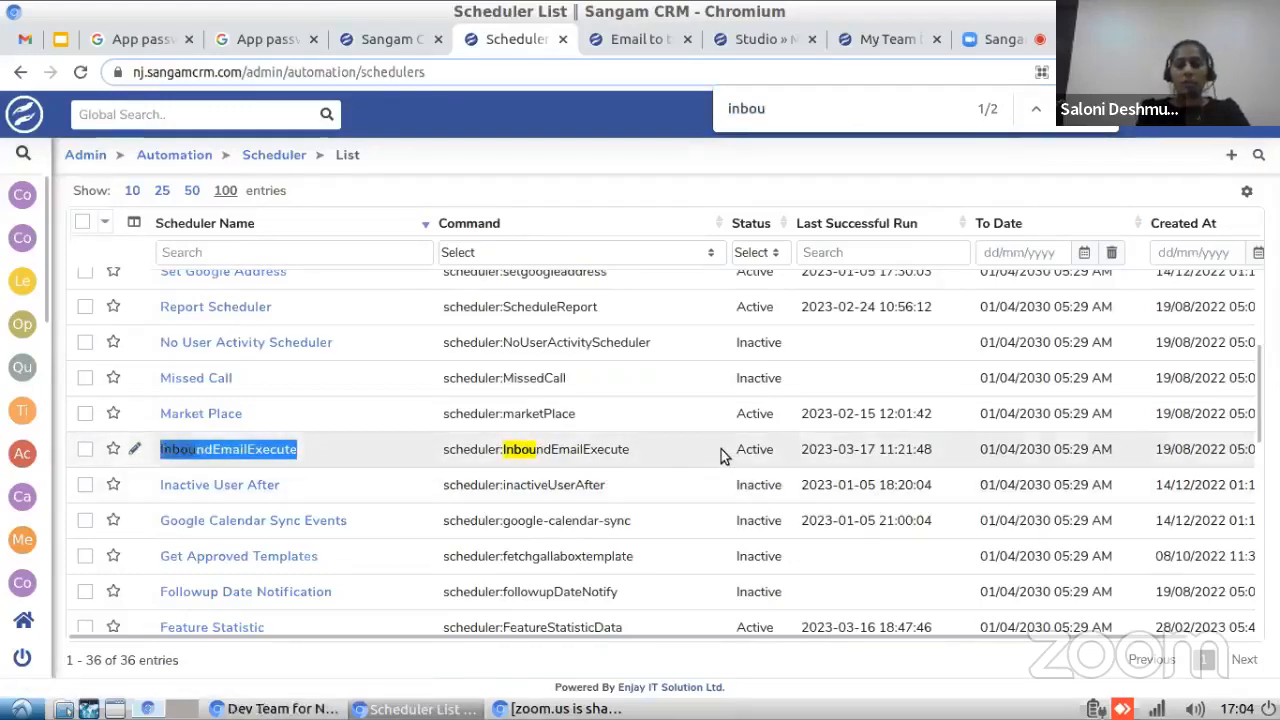
click(760, 455)
double_click(760, 455)
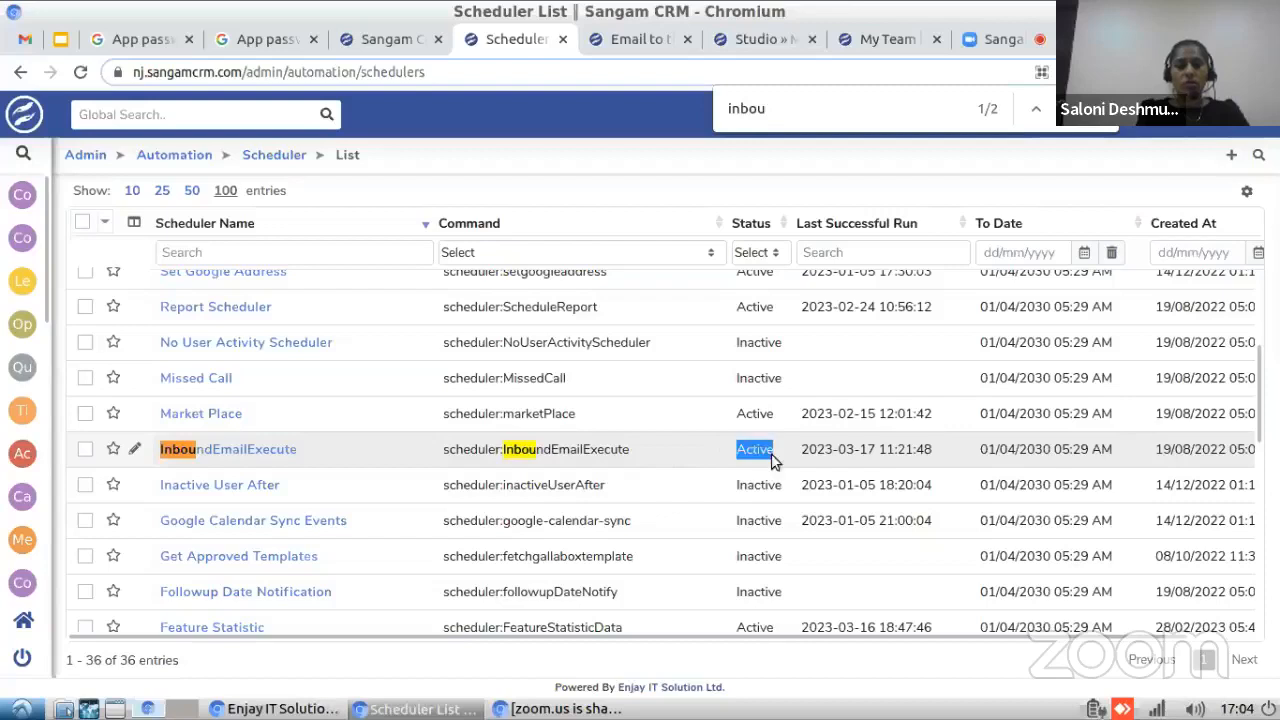
click(275, 457)
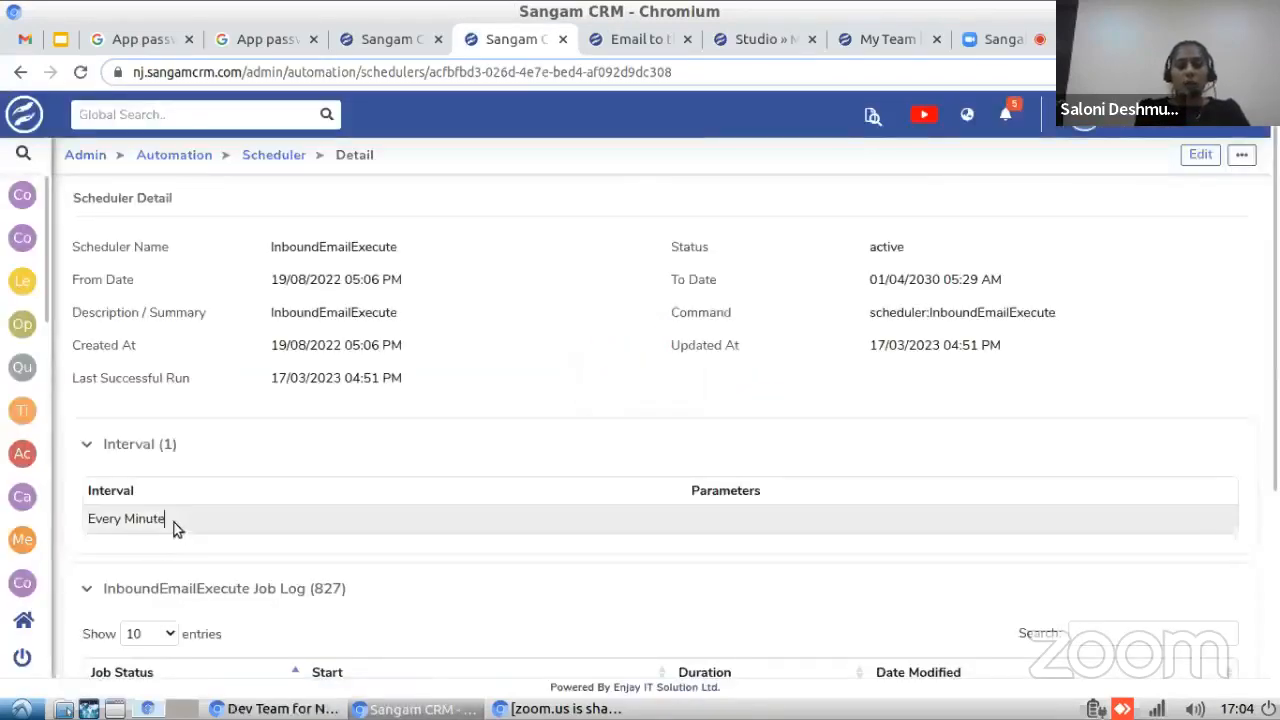
Point out the scheduler's Every Minute run interval.
drag(177, 526, 80, 523)
click(297, 532)
scroll(297, 532, down, 1)
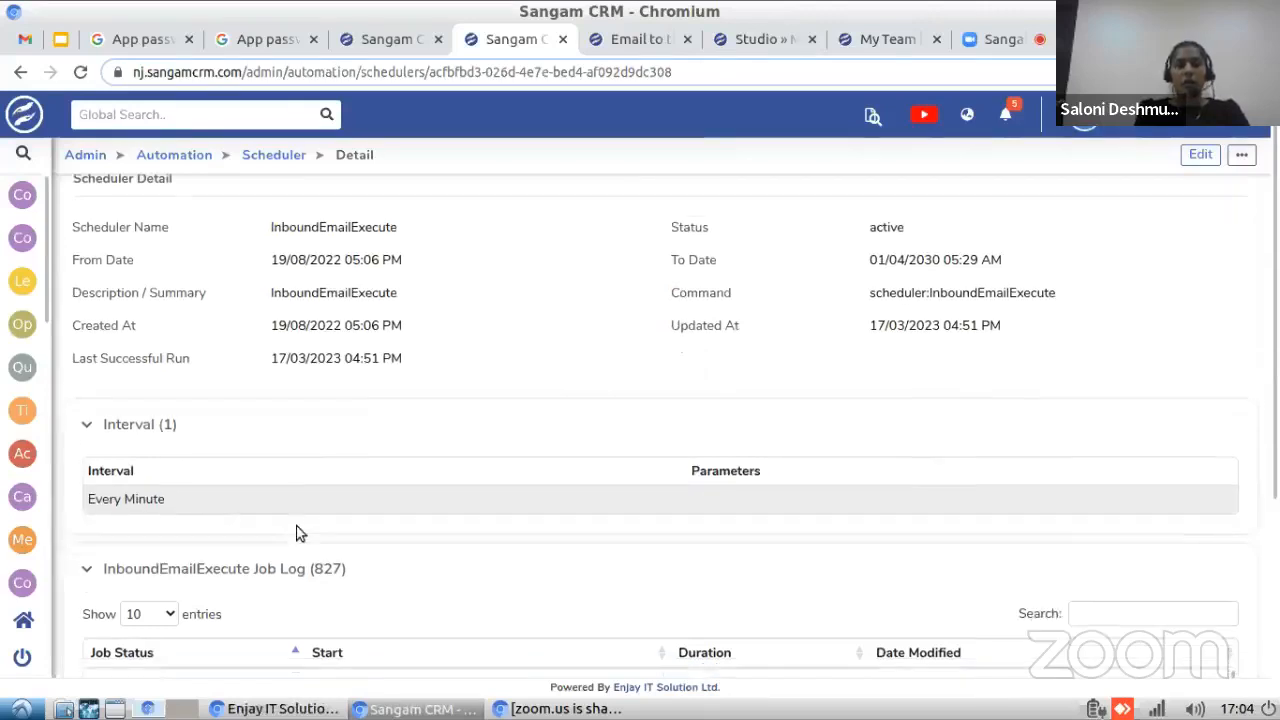
scroll(509, 418, down, 2)
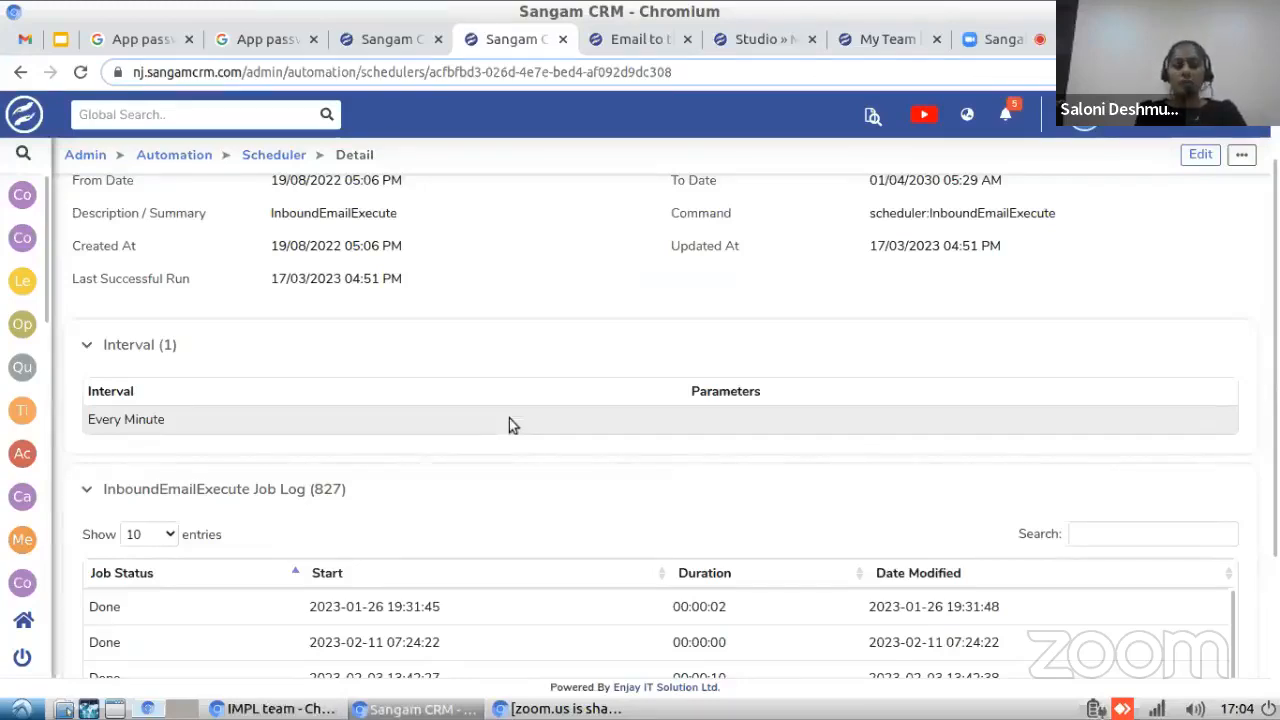
drag(183, 426, 64, 422)
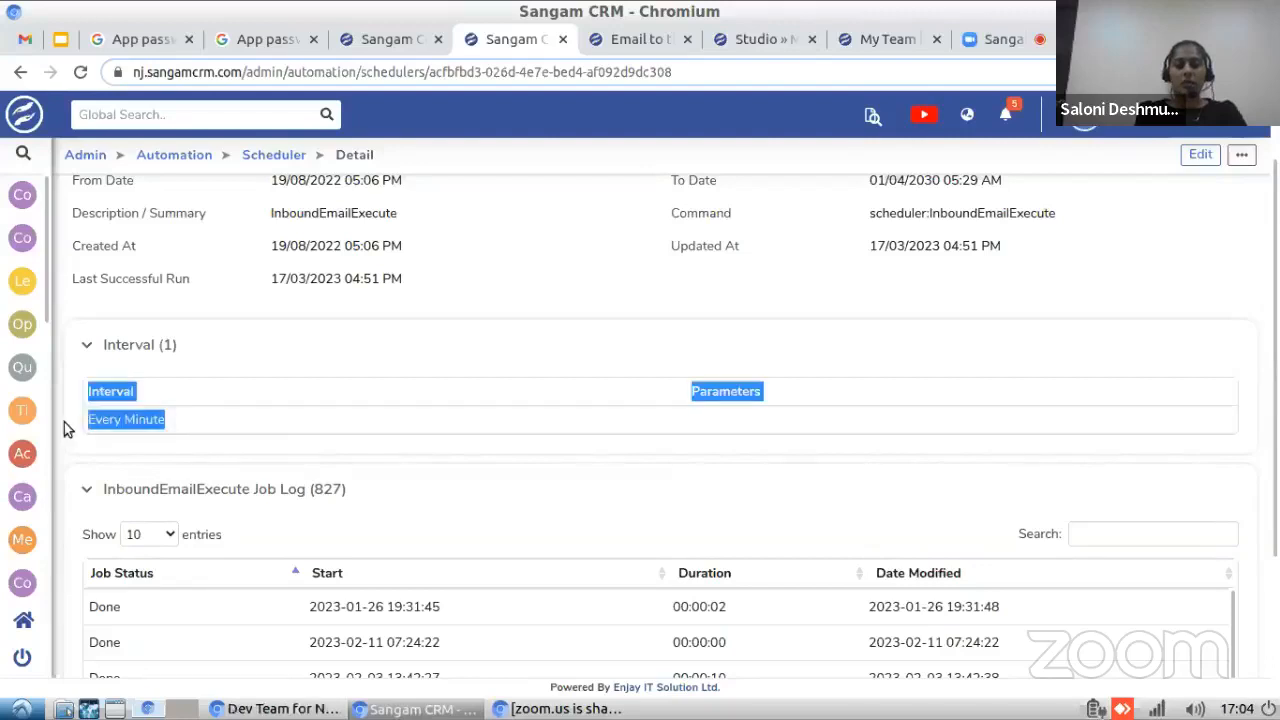
click(278, 420)
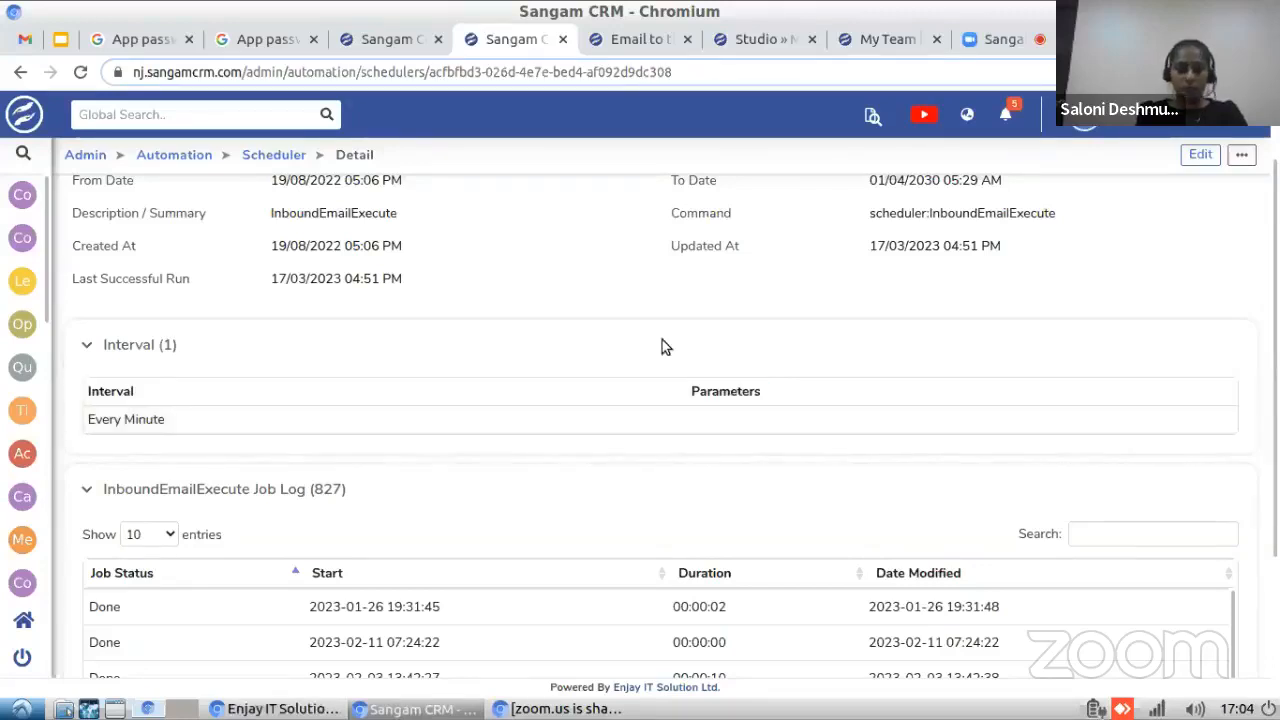
scroll(662, 347, down, 3)
drag(220, 257, 84, 224)
click(493, 302)
scroll(497, 302, down, 1)
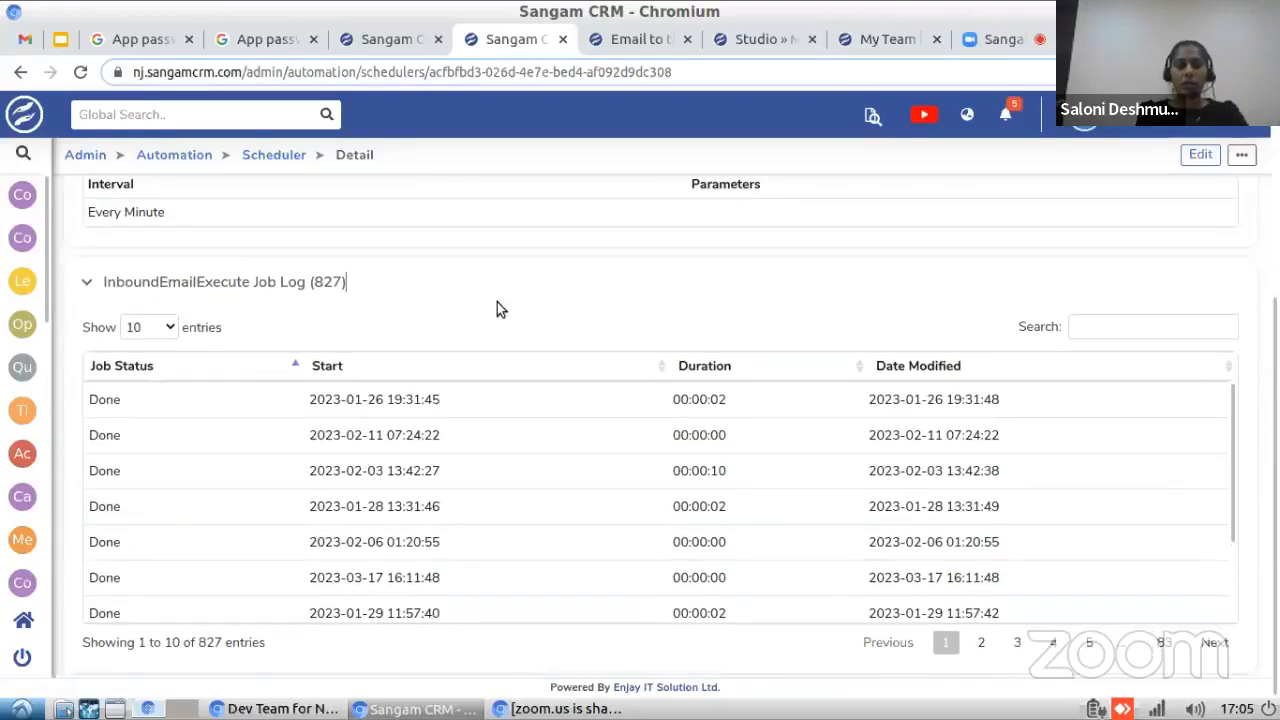
Sort the job log by start time, review the latest Done run, and highlight the Active status.
click(350, 369)
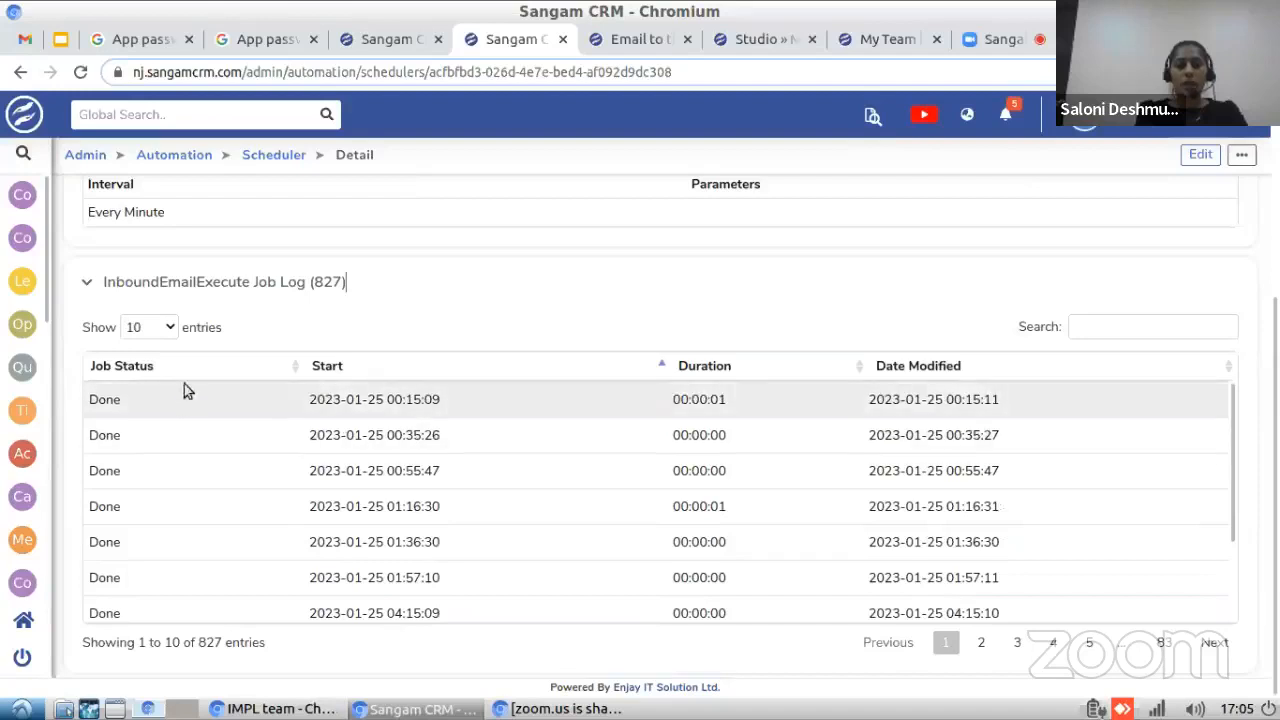
drag(89, 400, 114, 403)
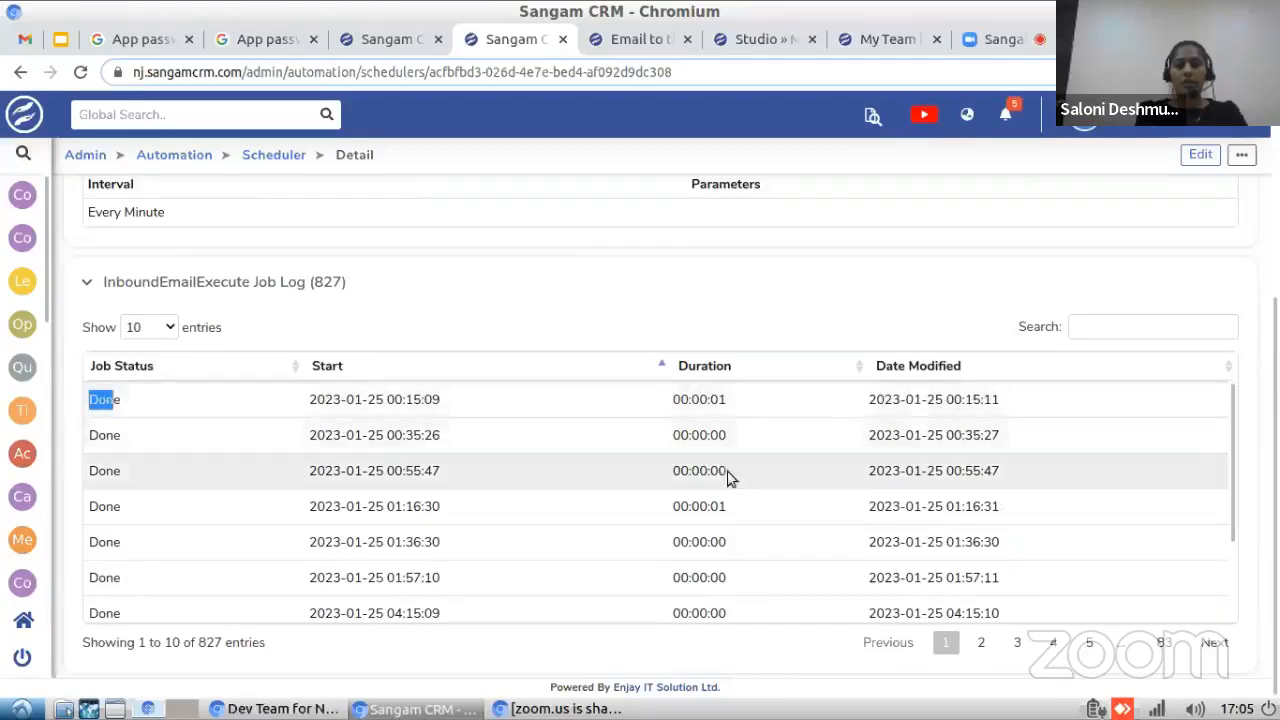
drag(280, 405, 466, 429)
click(466, 429)
drag(850, 410, 1040, 410)
click(431, 446)
scroll(431, 446, down, 2)
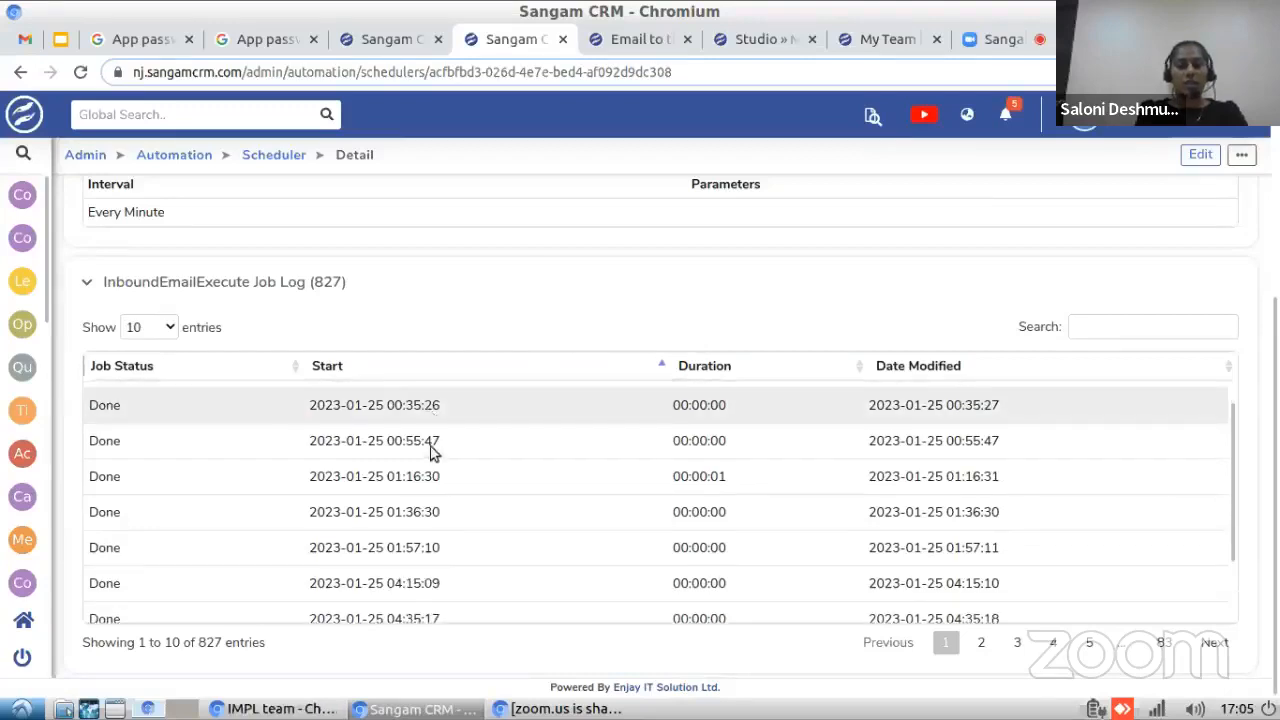
scroll(246, 453, up, 2)
scroll(721, 269, up, 3)
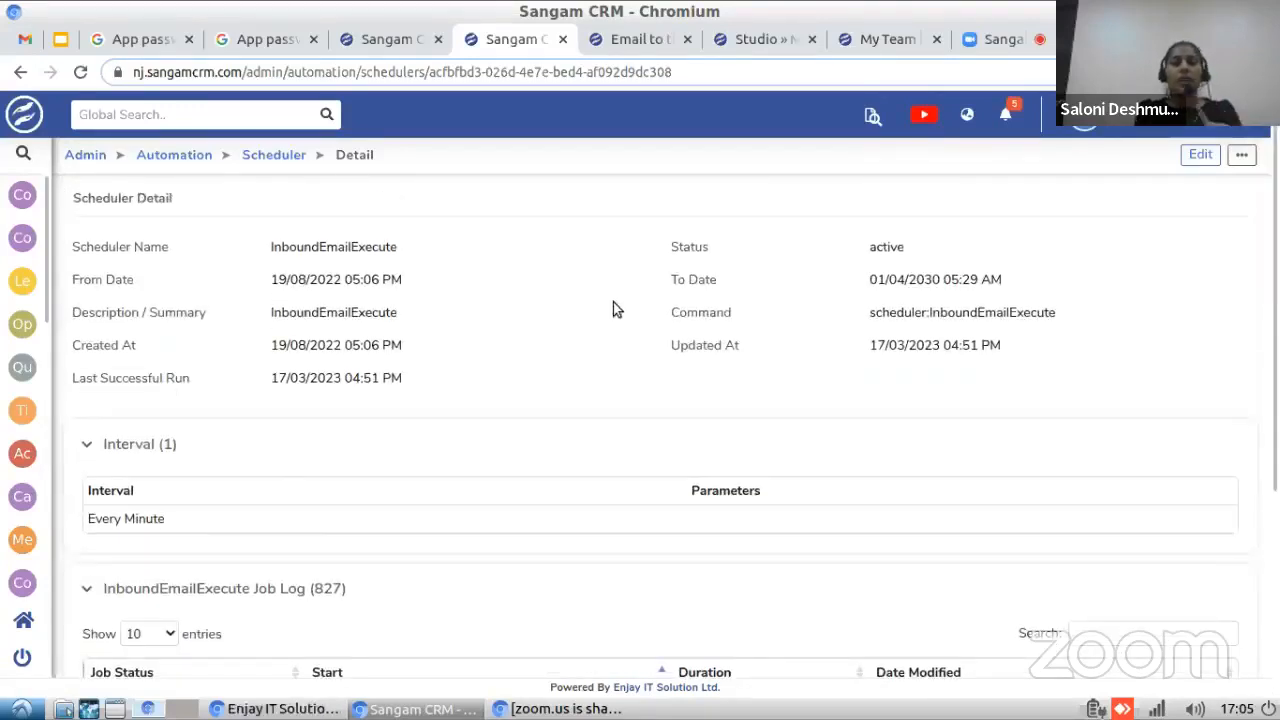
double_click(900, 247)
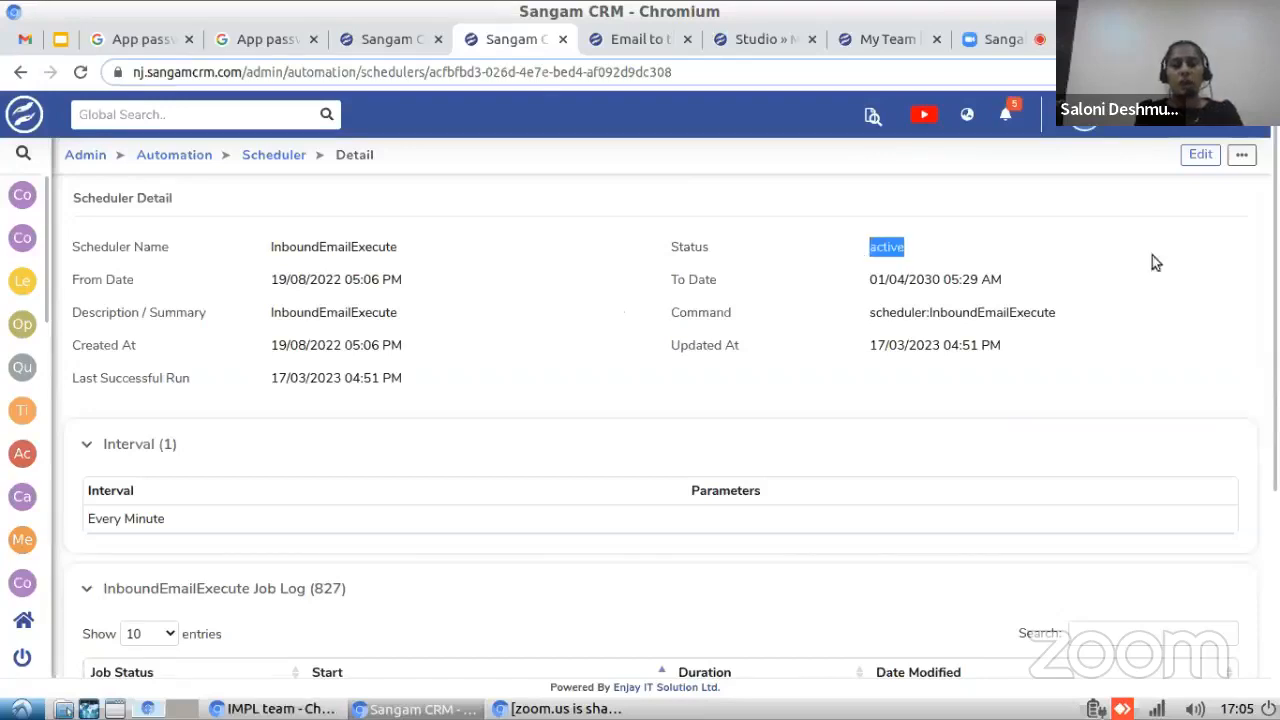
Edit the InboundEmailExecute scheduler, keep its Status Active, then close the edit page.
click(1212, 162)
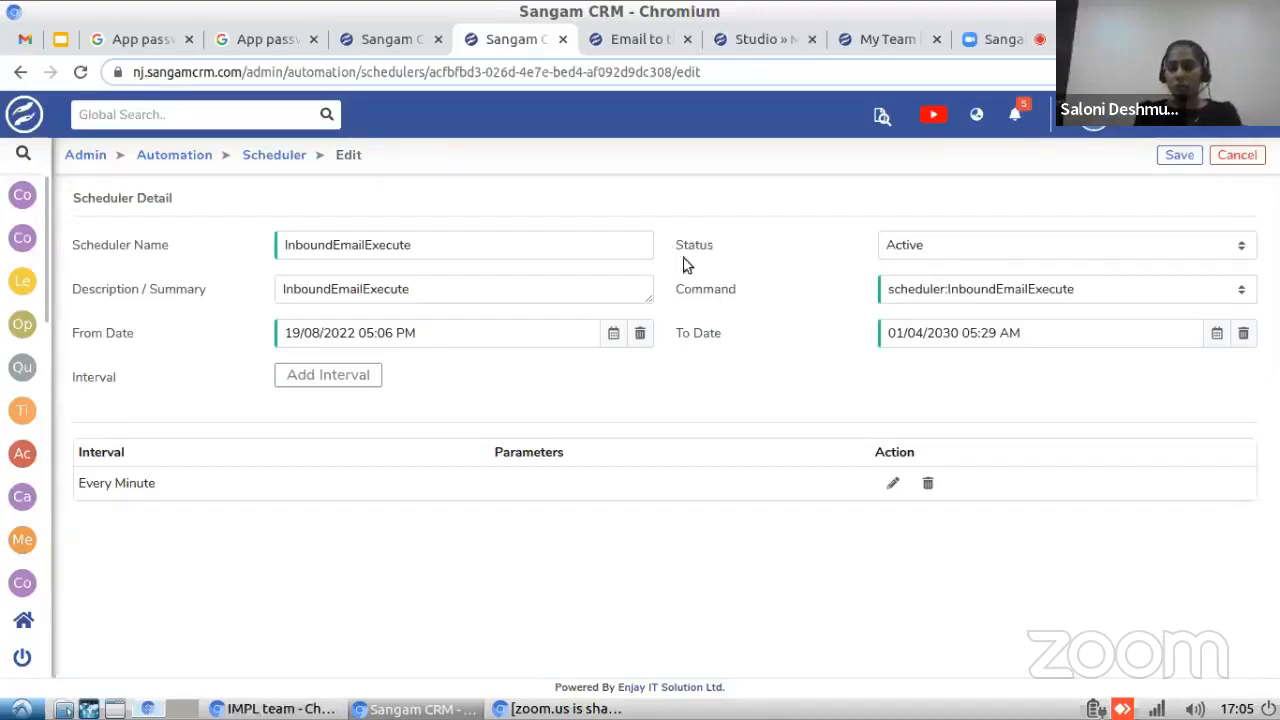
drag(677, 251, 726, 251)
click(937, 247)
click(937, 247)
click(763, 248)
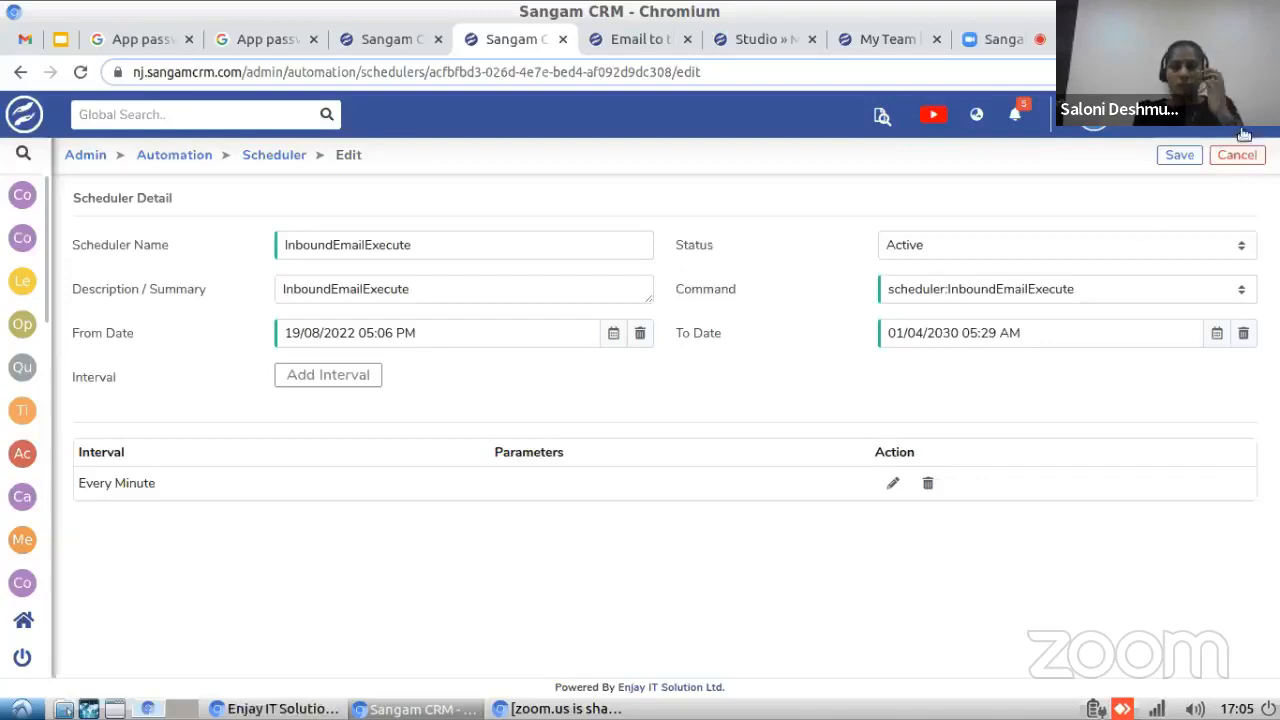
click(562, 41)
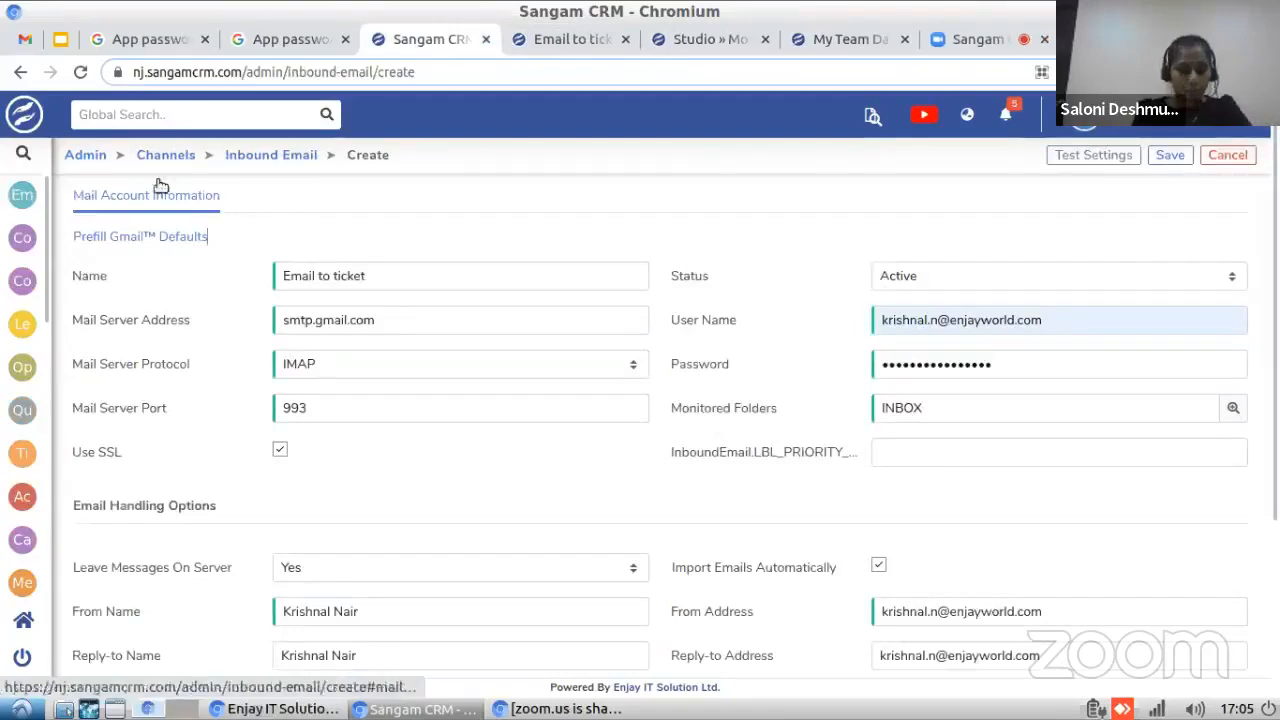
Open the Inbound Emails list, move the meeting into its own window, and close App passwords.
click(285, 158)
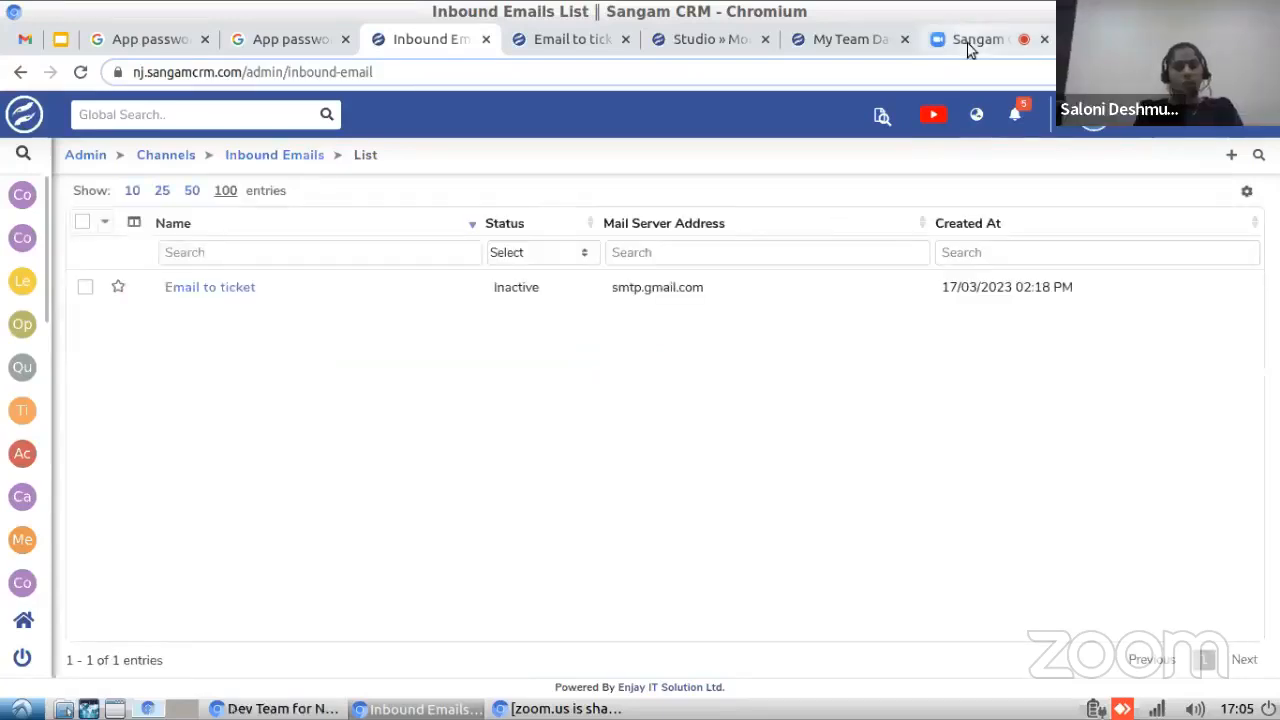
drag(968, 50, 300, 45)
click(345, 39)
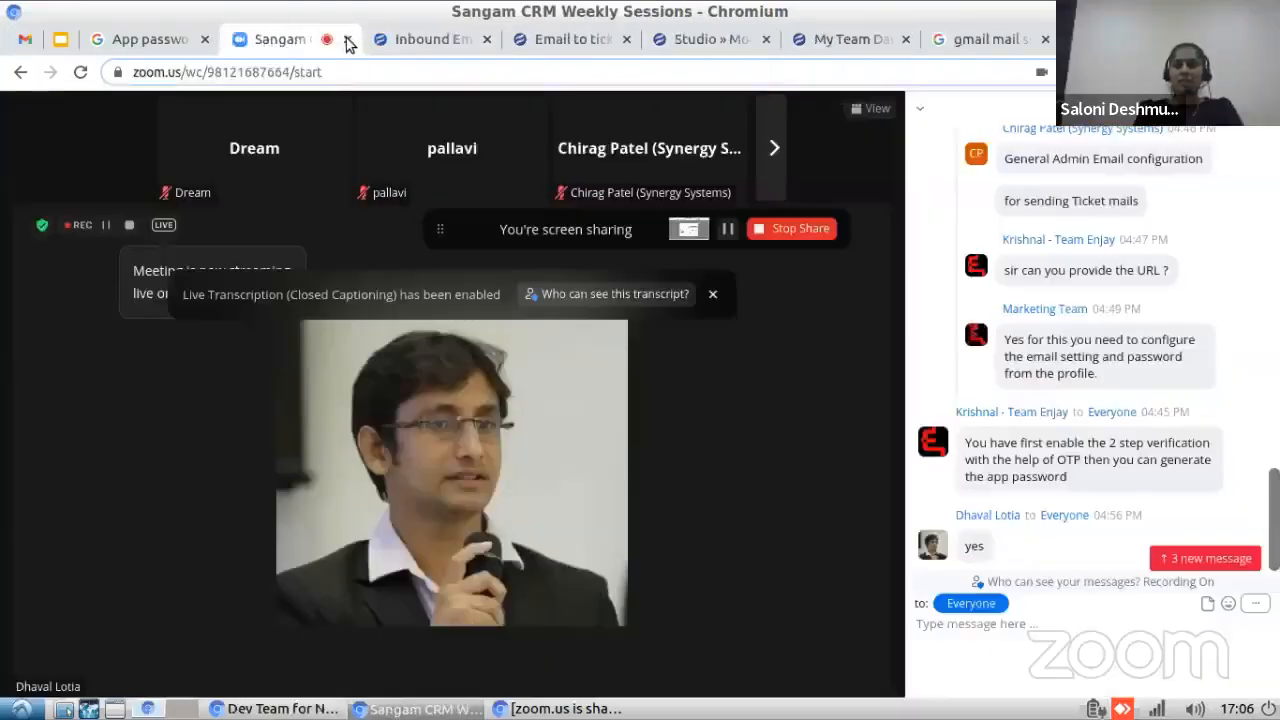
Close the Meeting Chat panel in the Zoom meeting tab.
click(440, 45)
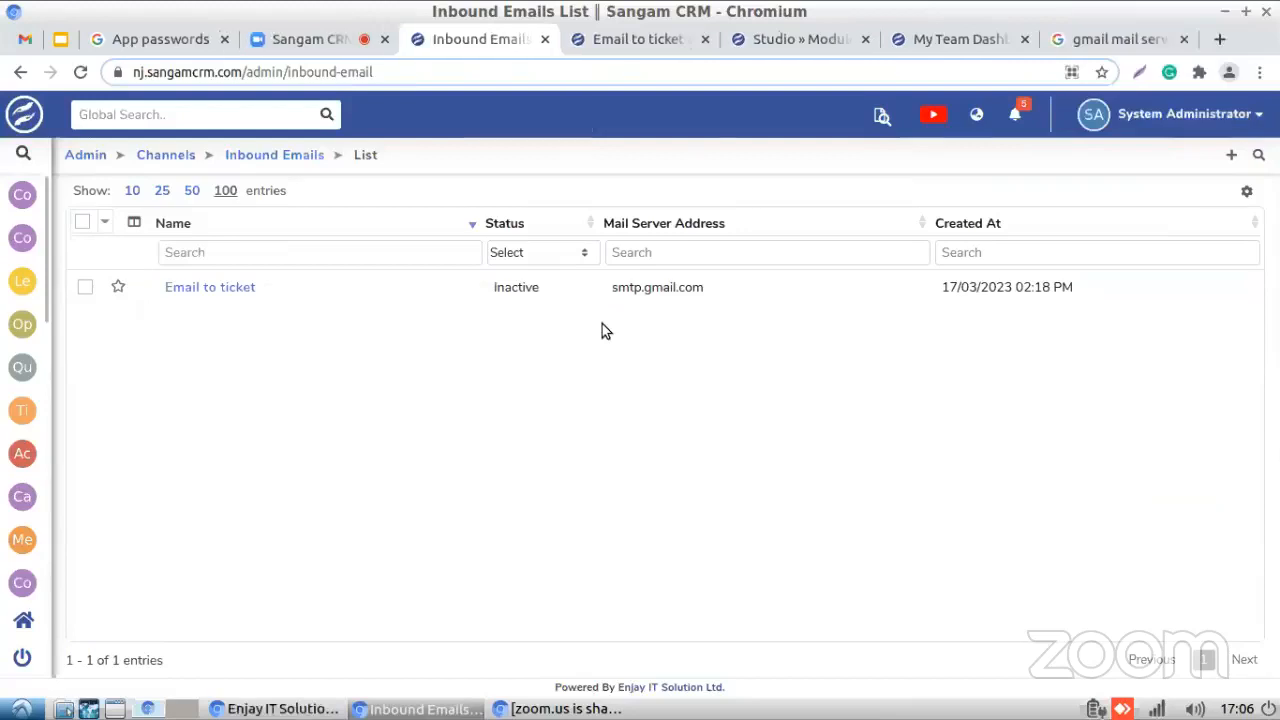
click(353, 45)
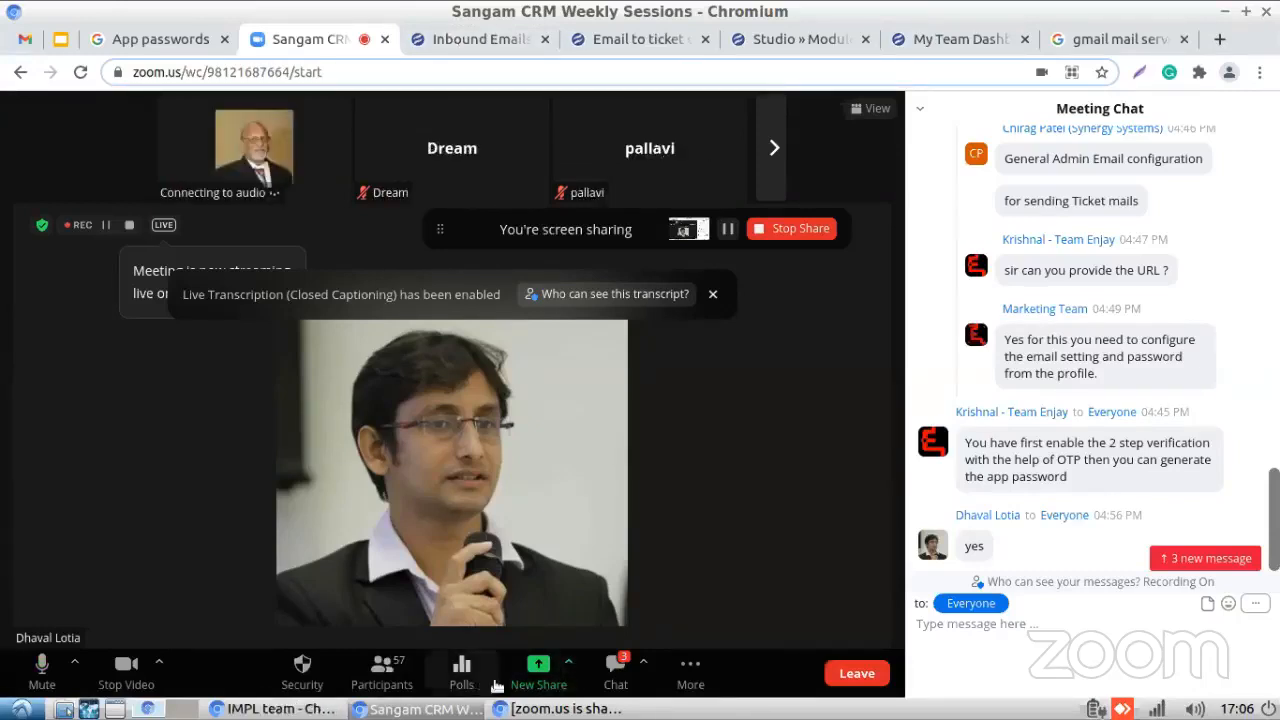
click(920, 108)
click(940, 136)
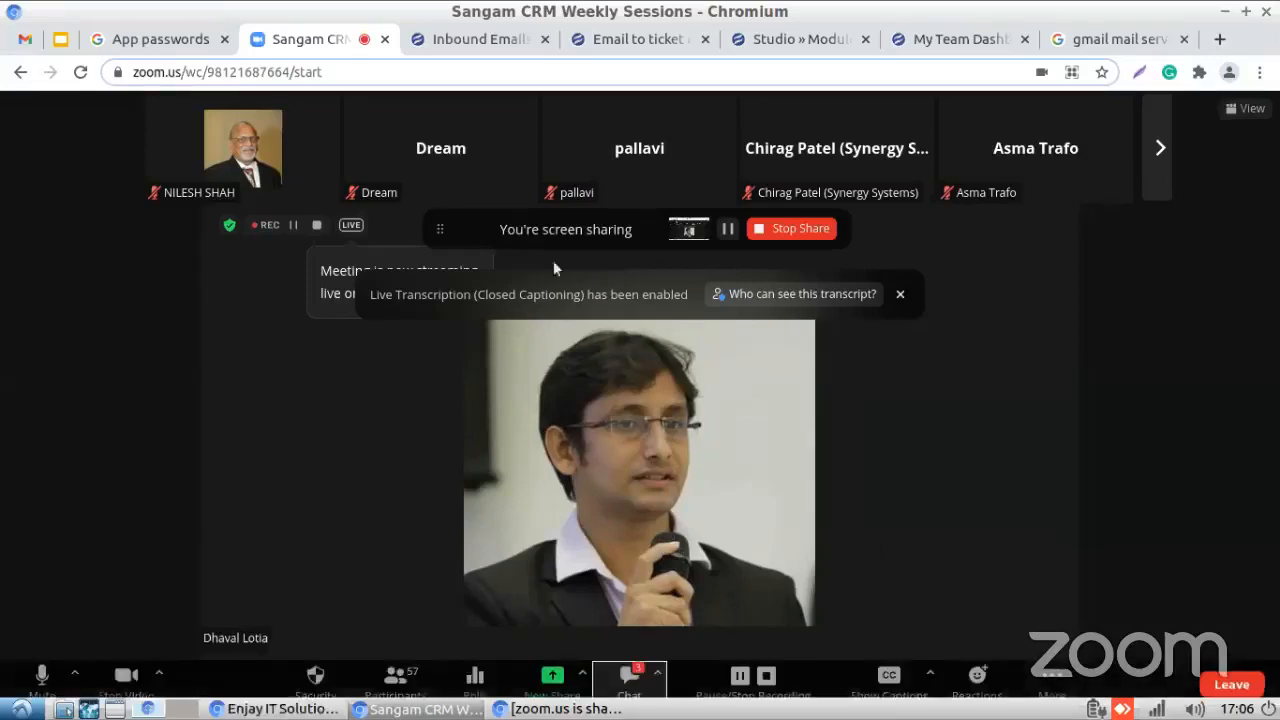
Return to the Inbound Emails list and highlight Email to ticket's Inactive status.
click(438, 40)
drag(491, 288, 540, 292)
click(537, 324)
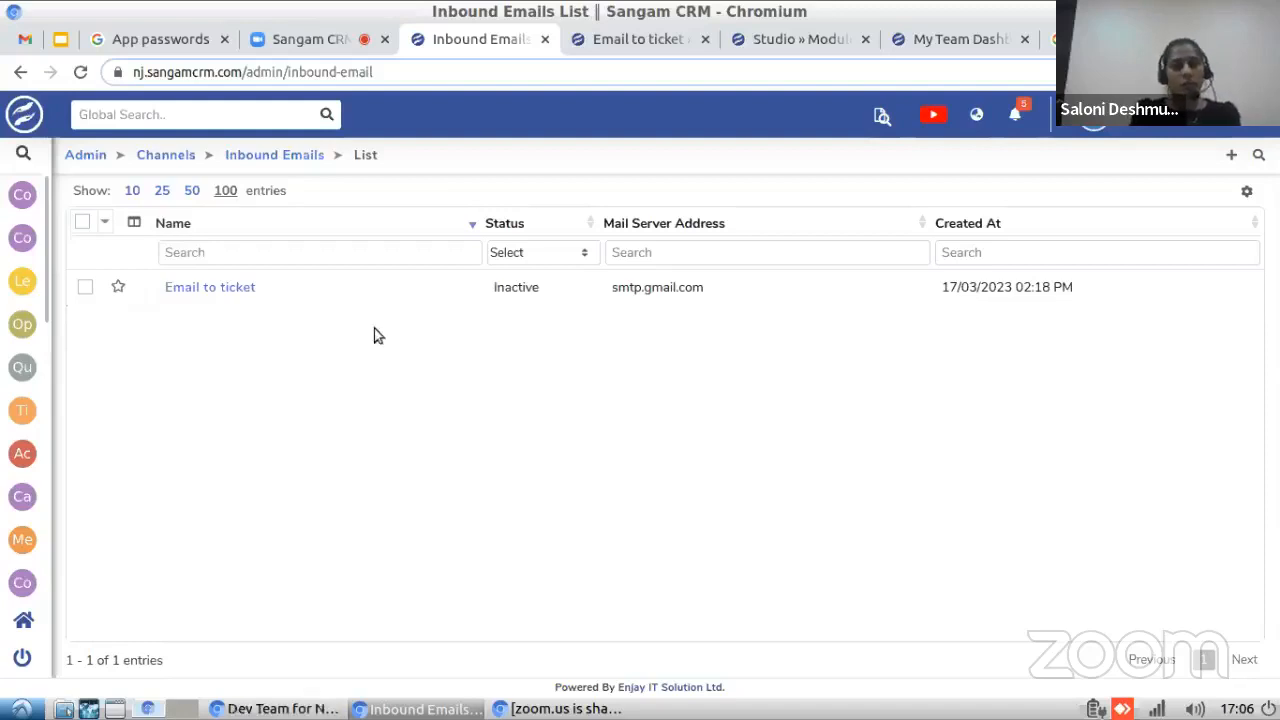
Highlight the Email to ticket account and open its detail page (IMAP, port 993, SSL).
drag(262, 293, 166, 295)
click(231, 333)
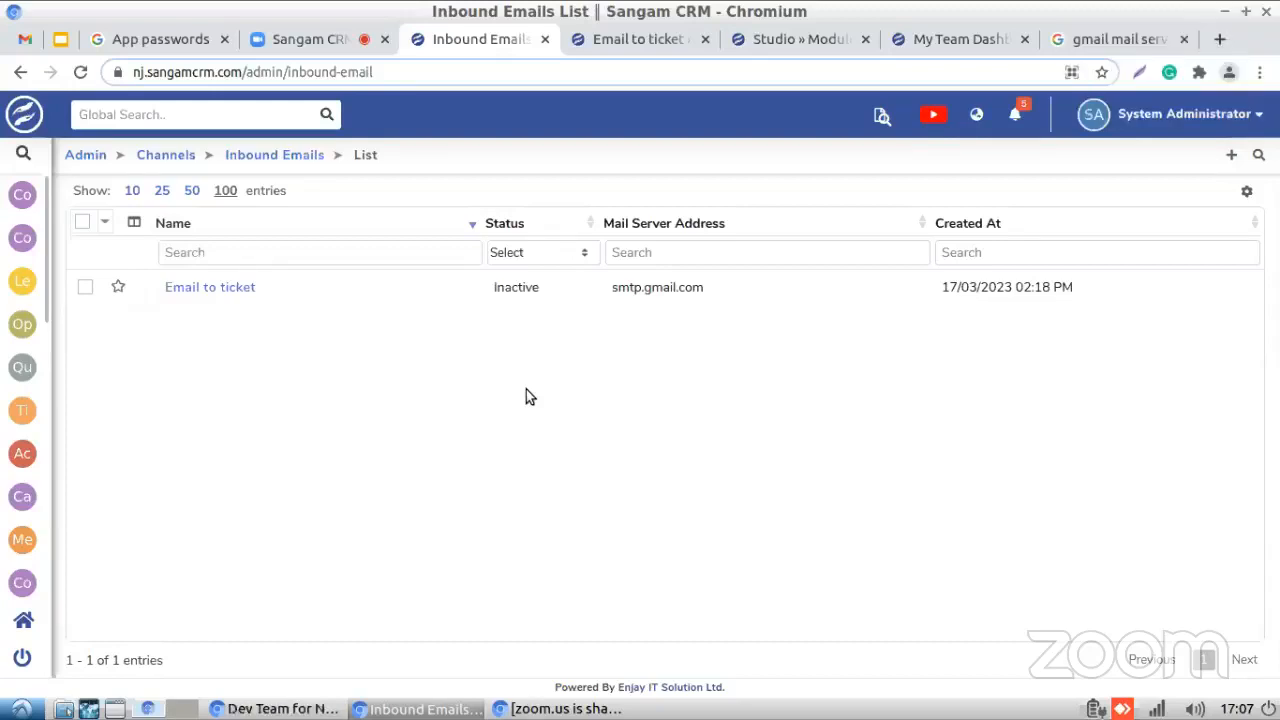
click(210, 288)
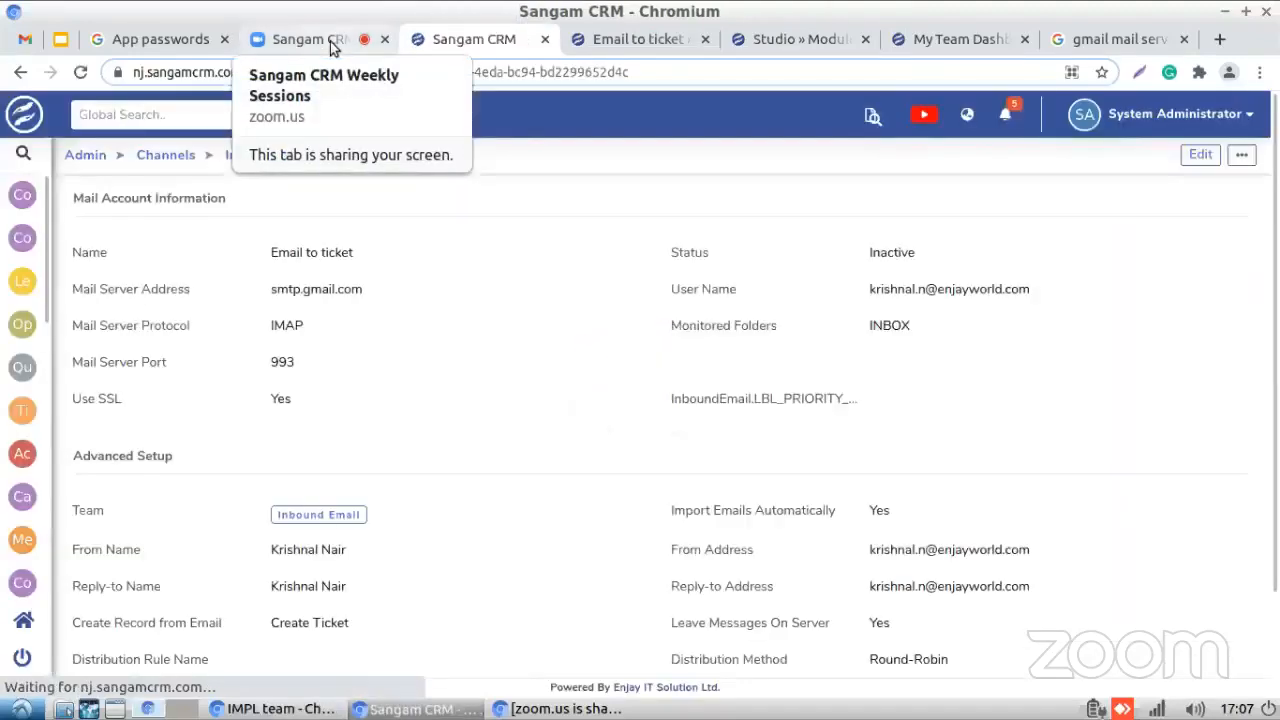
Edit the Email to ticket account, change Status from Inactive to Active, and save.
click(1200, 156)
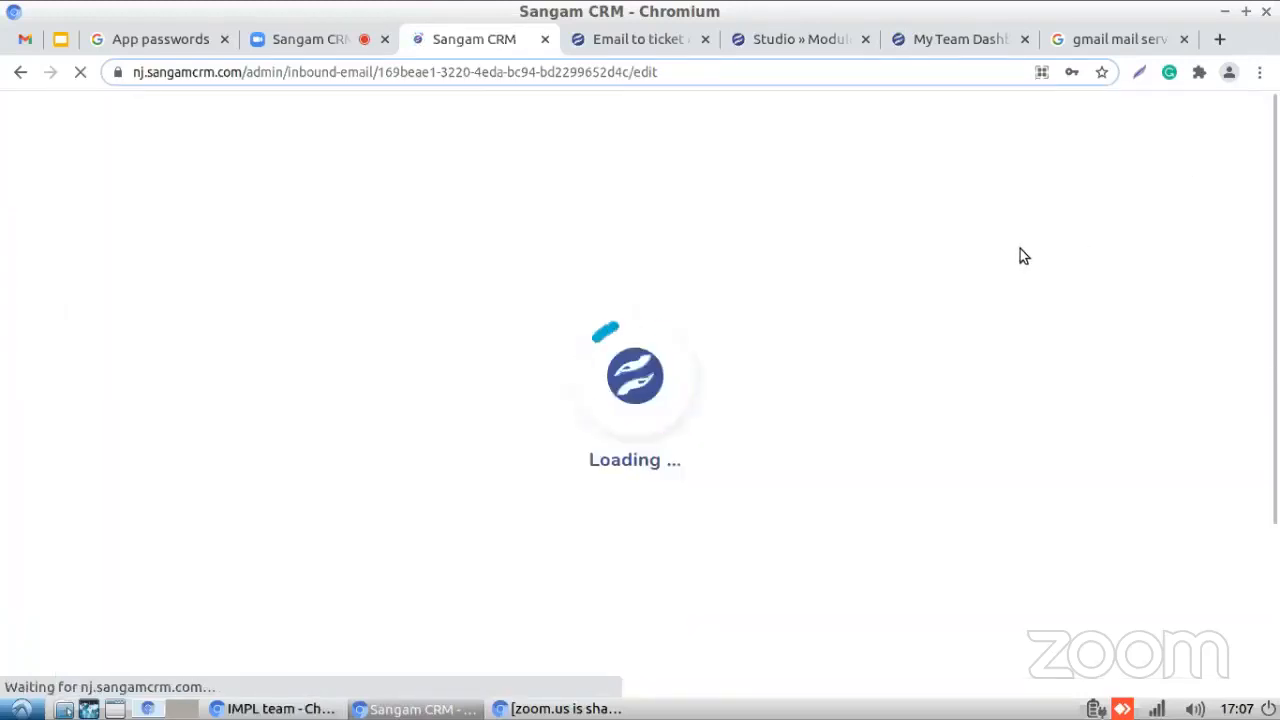
click(1018, 277)
click(1014, 299)
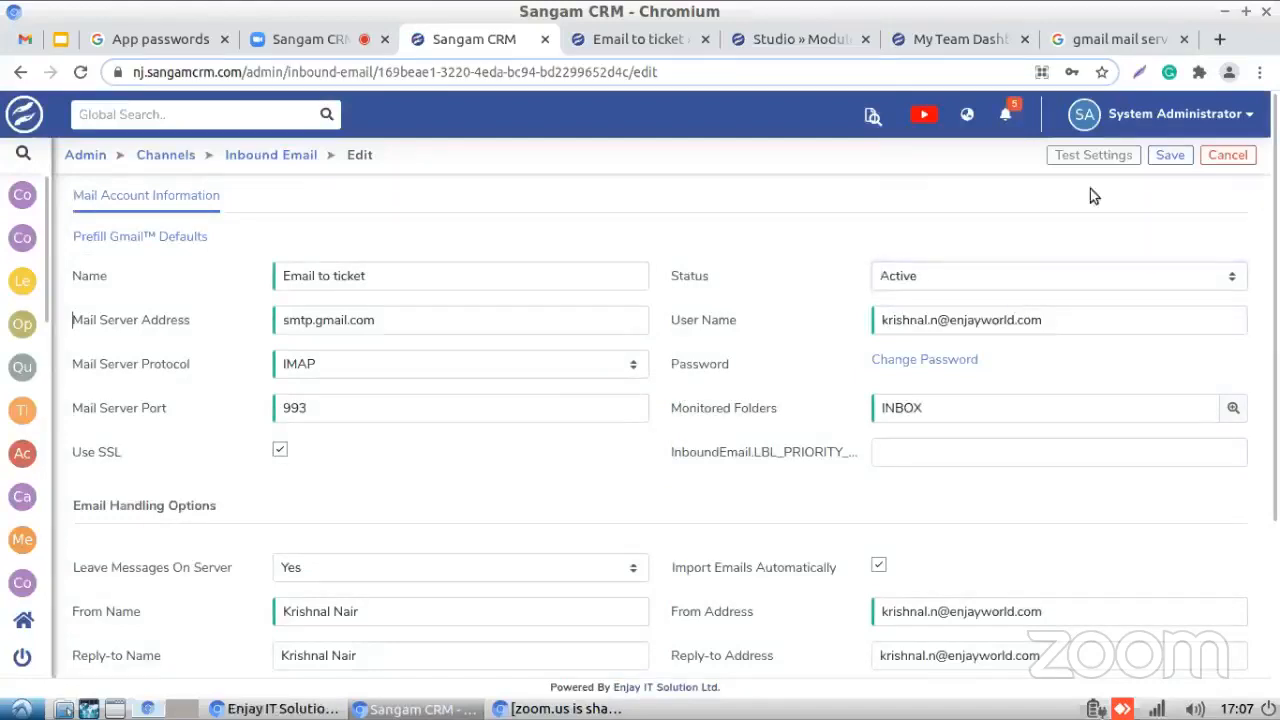
click(1174, 160)
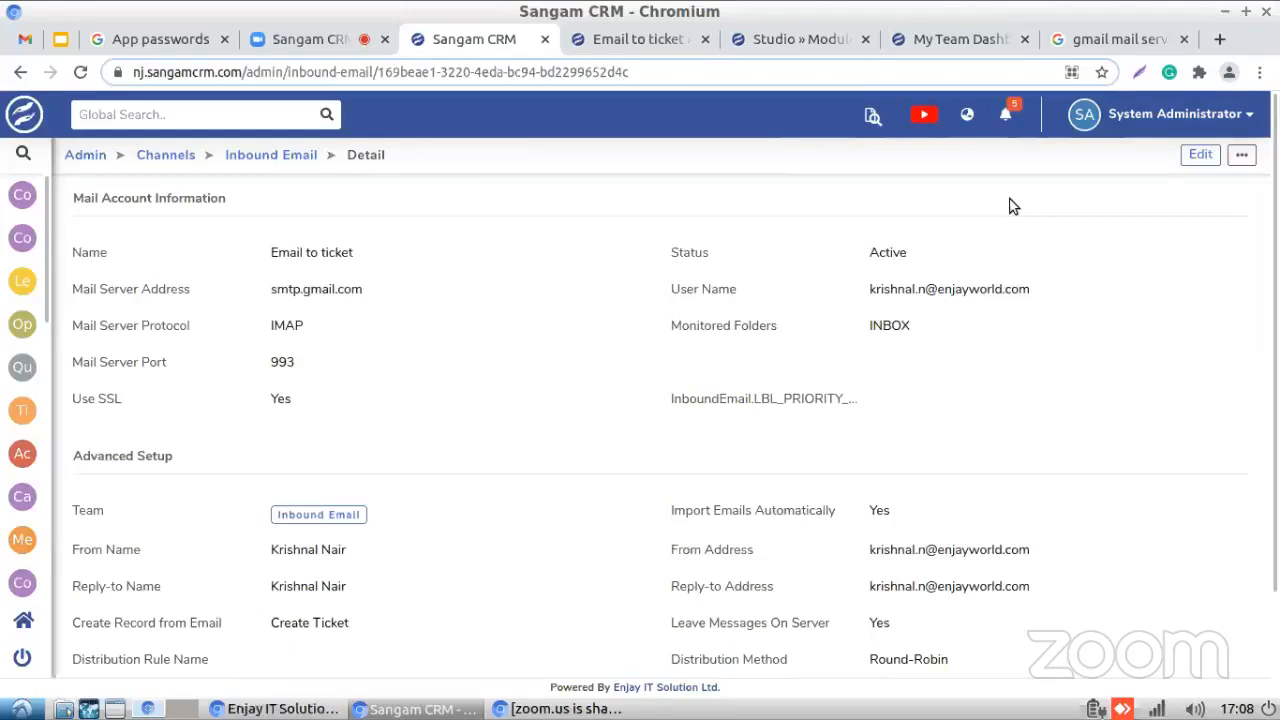
Close App passwords and check the Email to ticket round-robin distribution rule is Active.
click(320, 41)
click(426, 33)
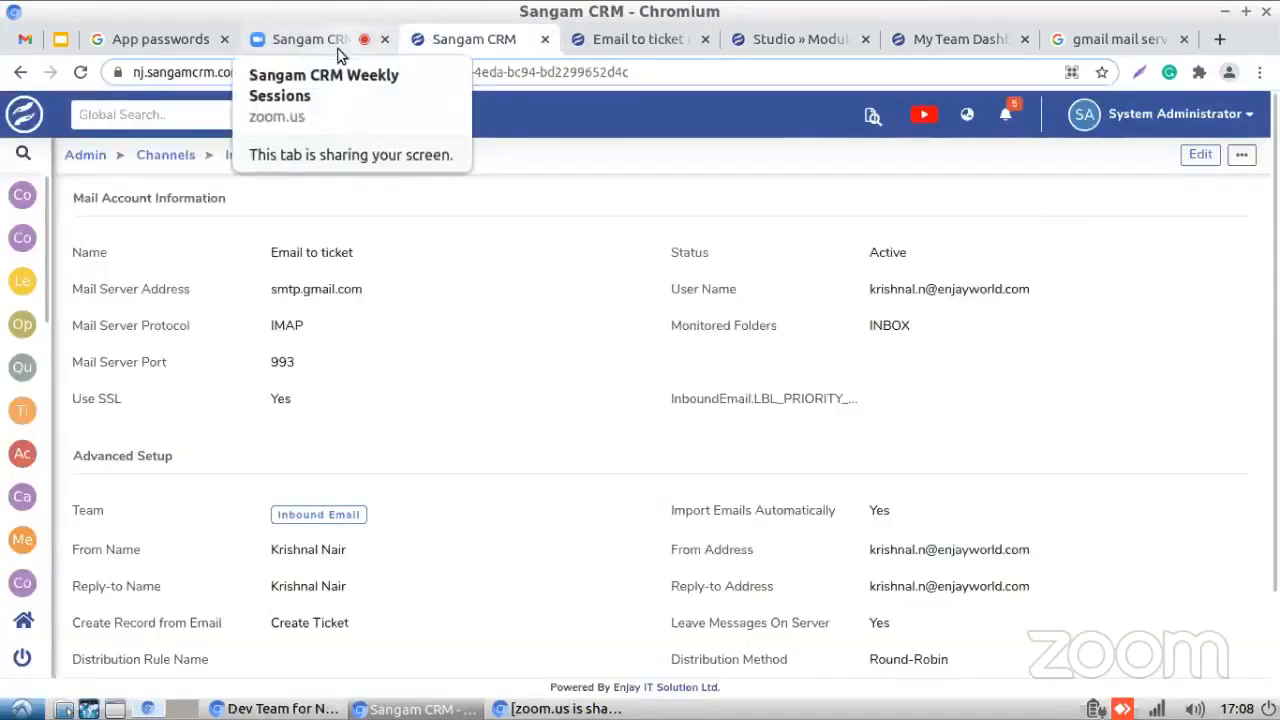
click(225, 39)
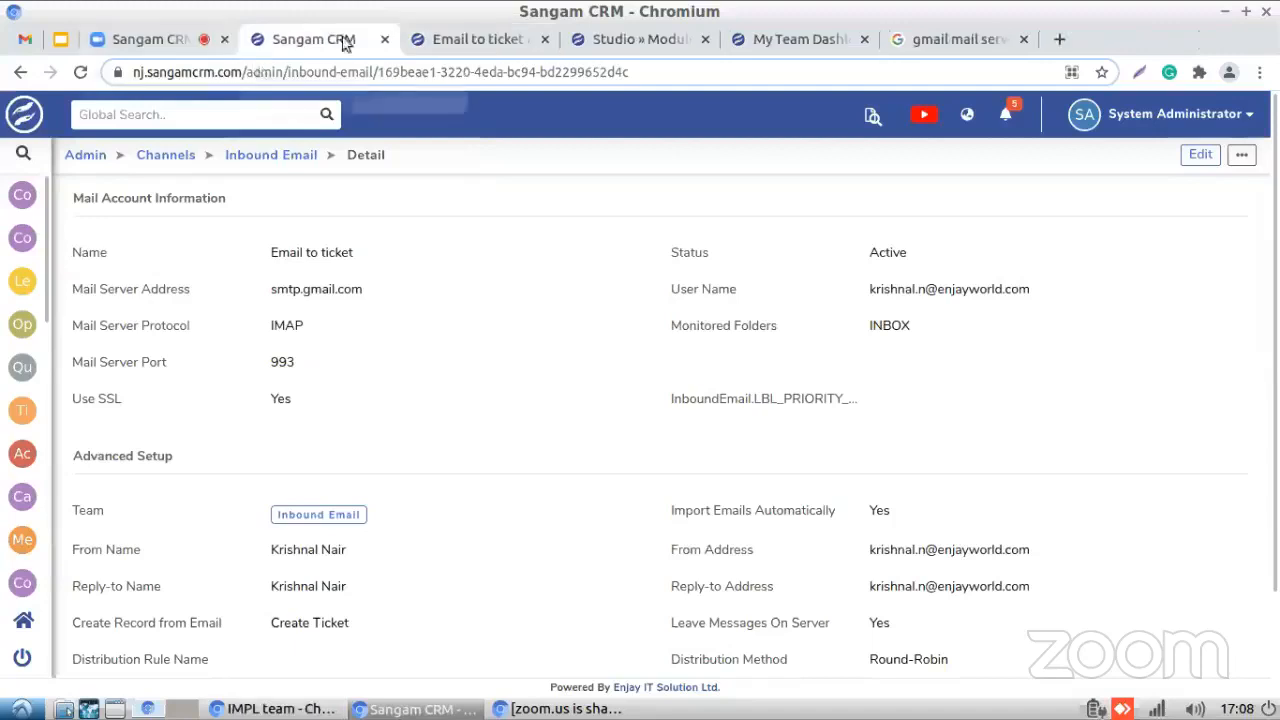
click(535, 42)
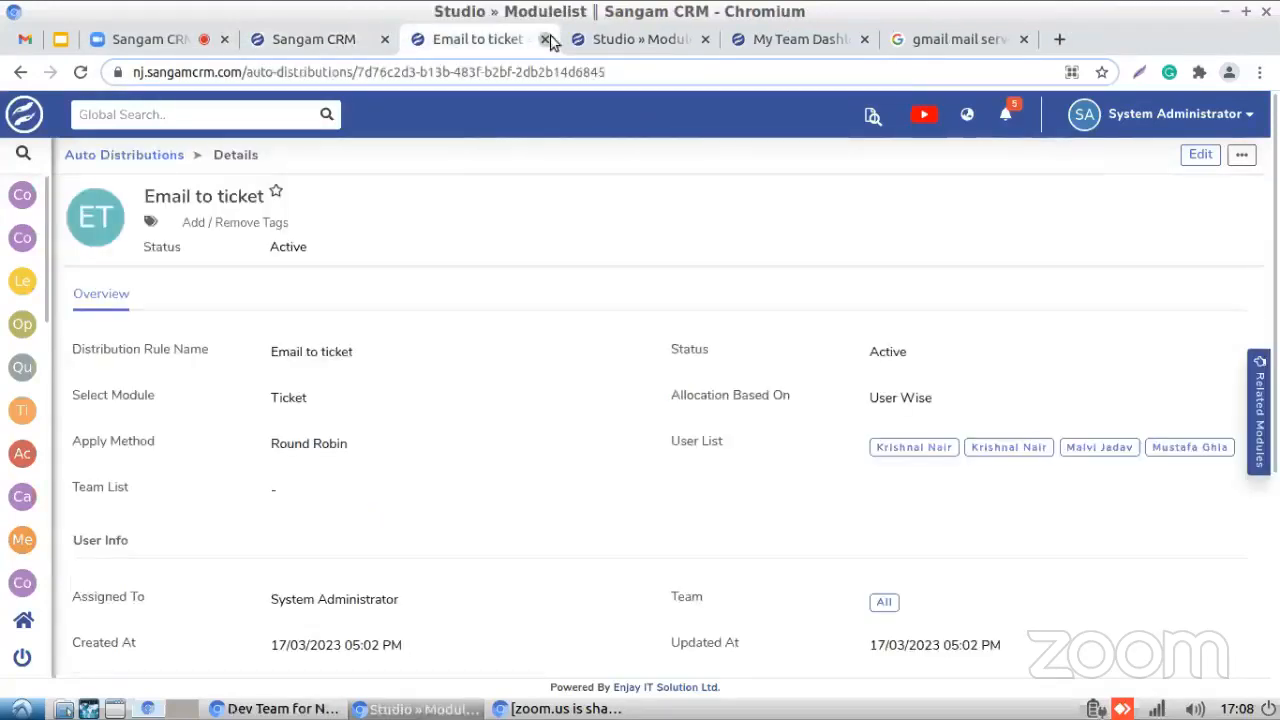
click(545, 39)
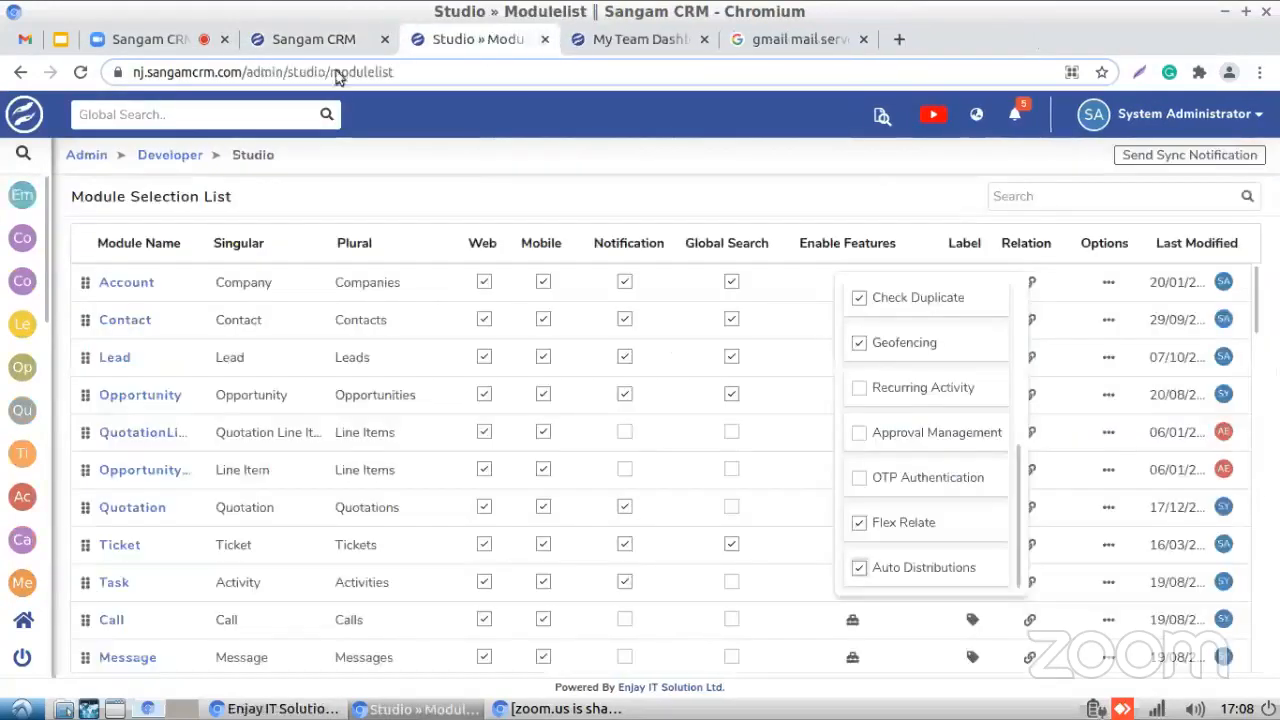
Highlight the account's from address on the Email to ticket page, then return to Zoom.
click(172, 45)
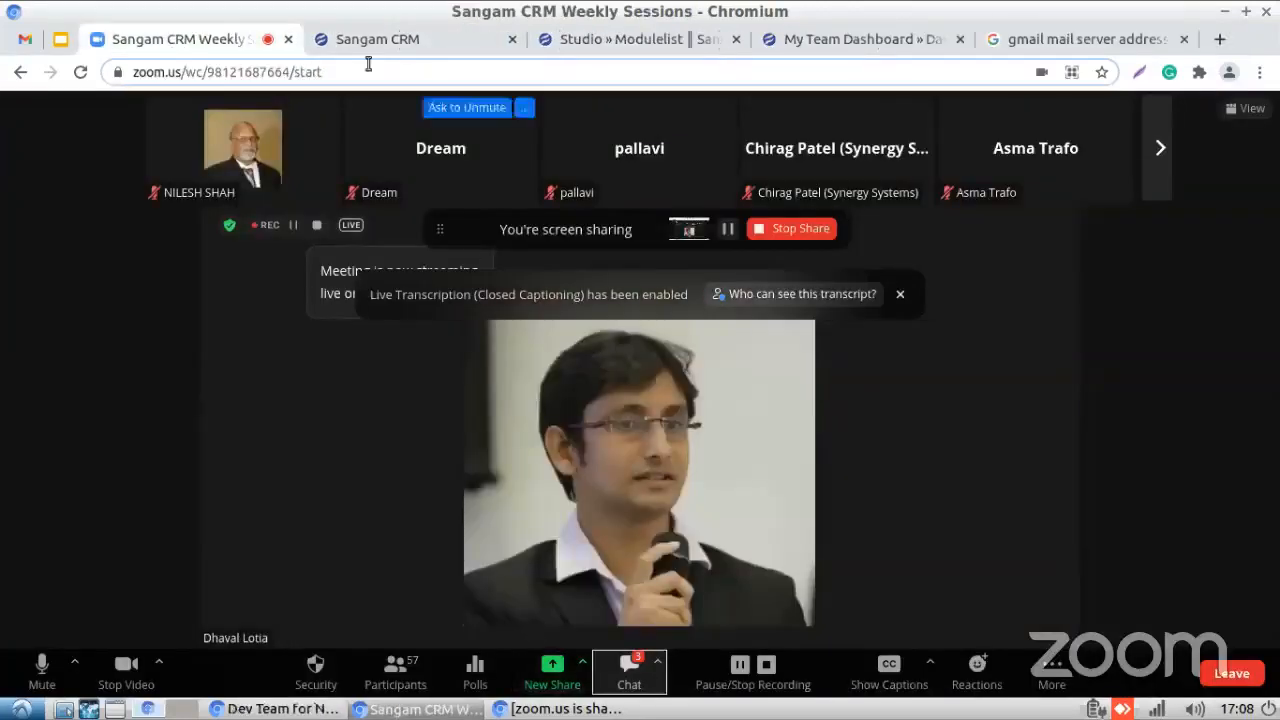
click(345, 39)
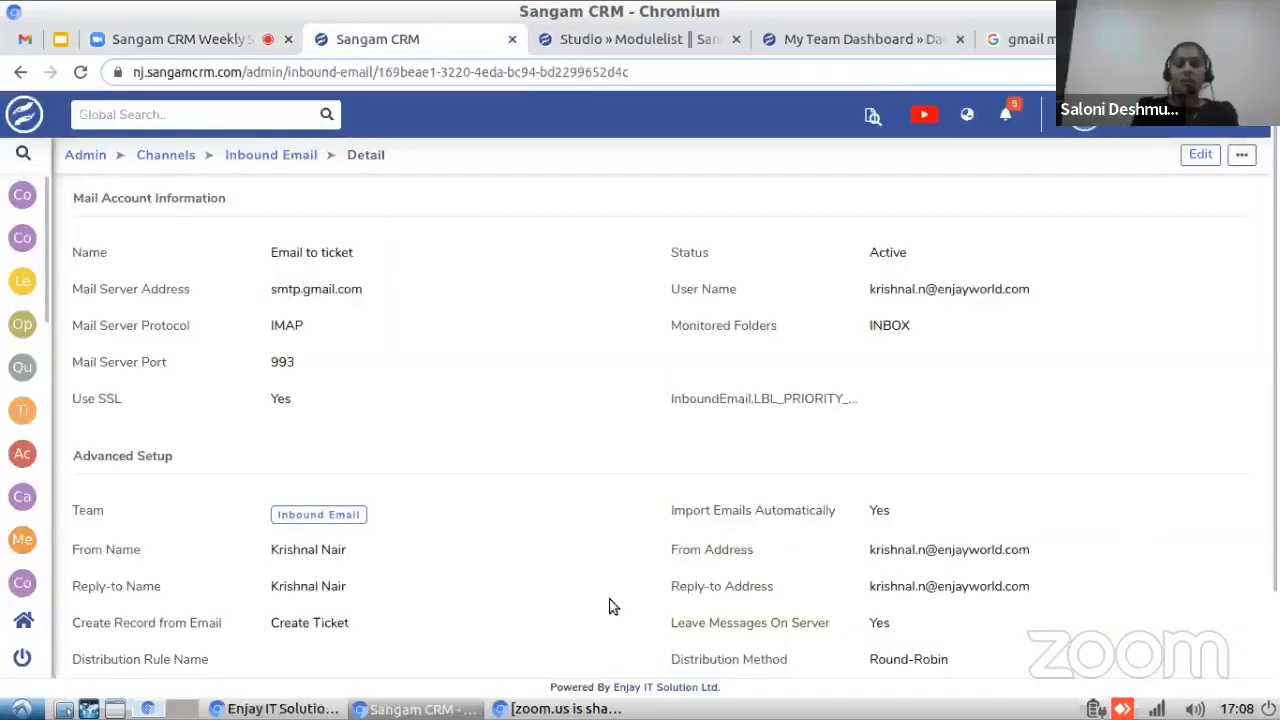
mouse_move(866, 553)
mouse_down()
mouse_move(1023, 551)
mouse_move(862, 556)
mouse_up()
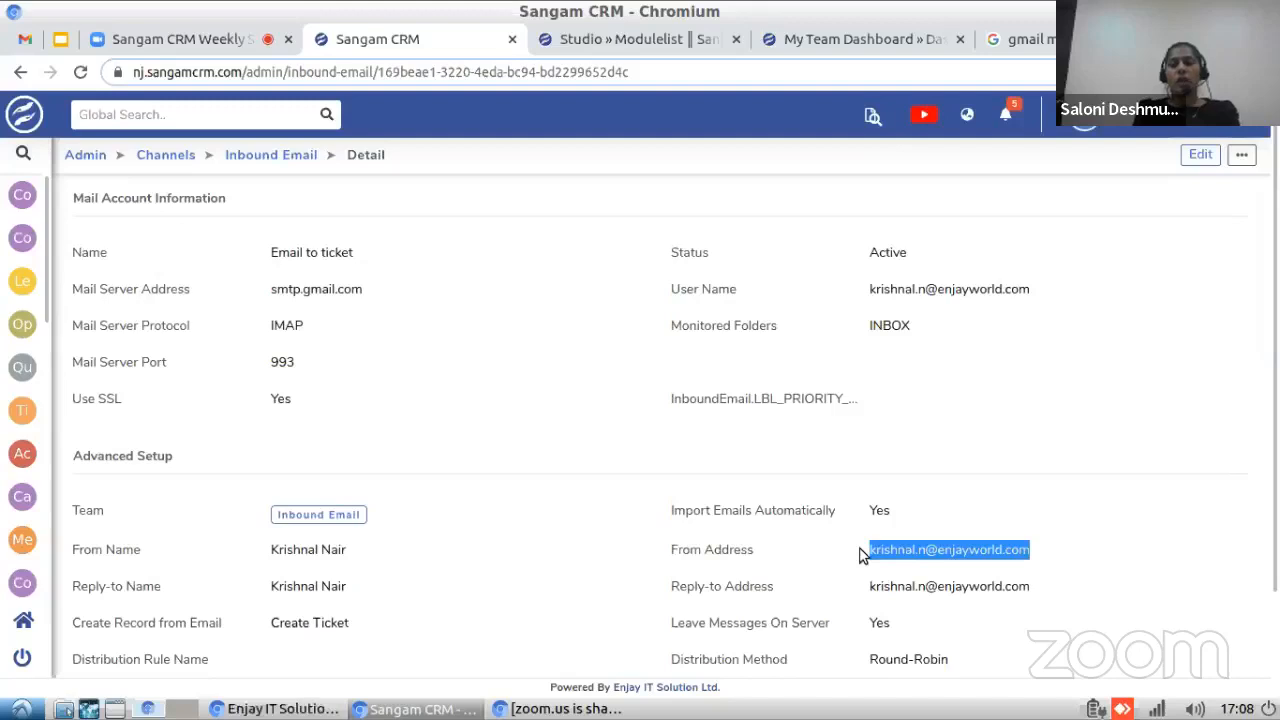
click(862, 556)
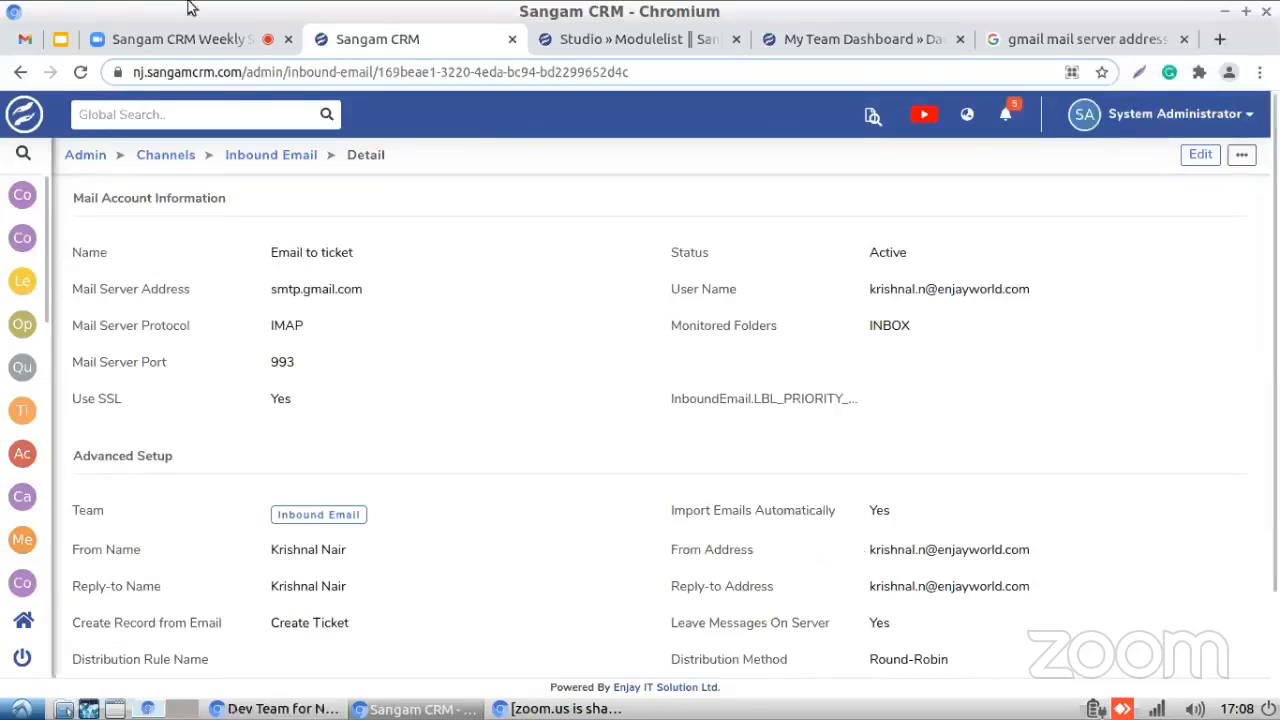
click(170, 42)
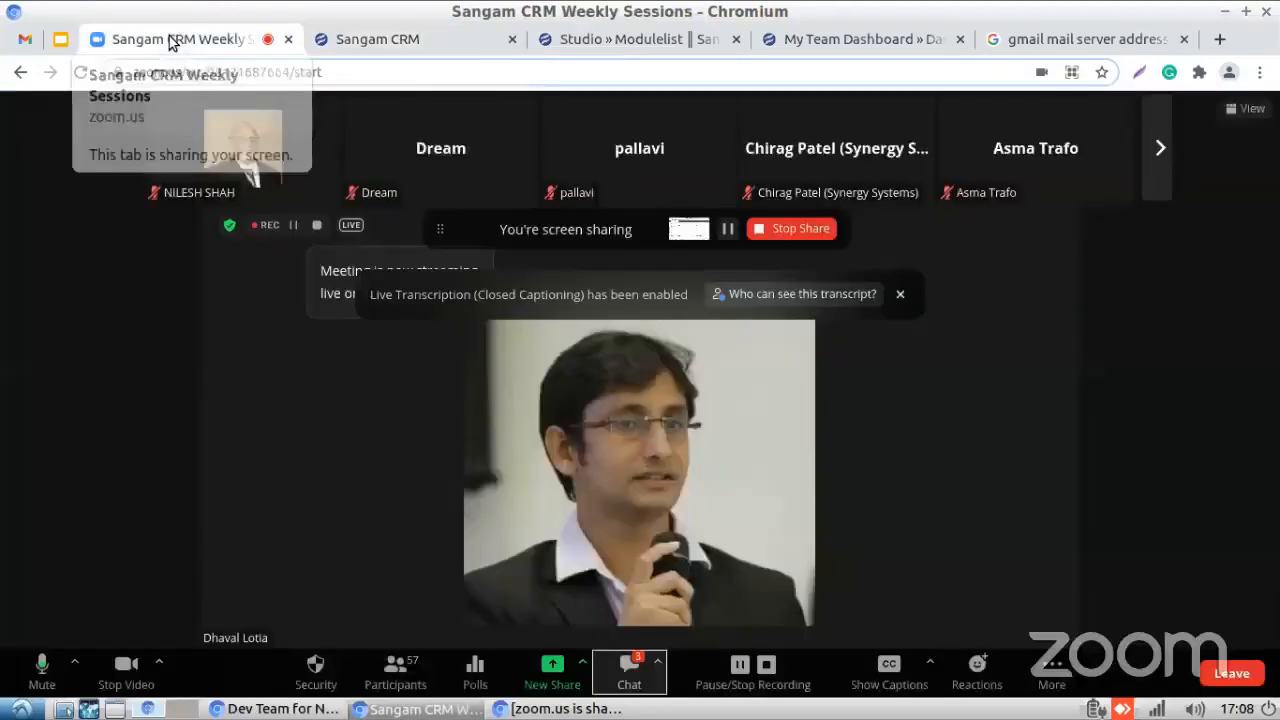
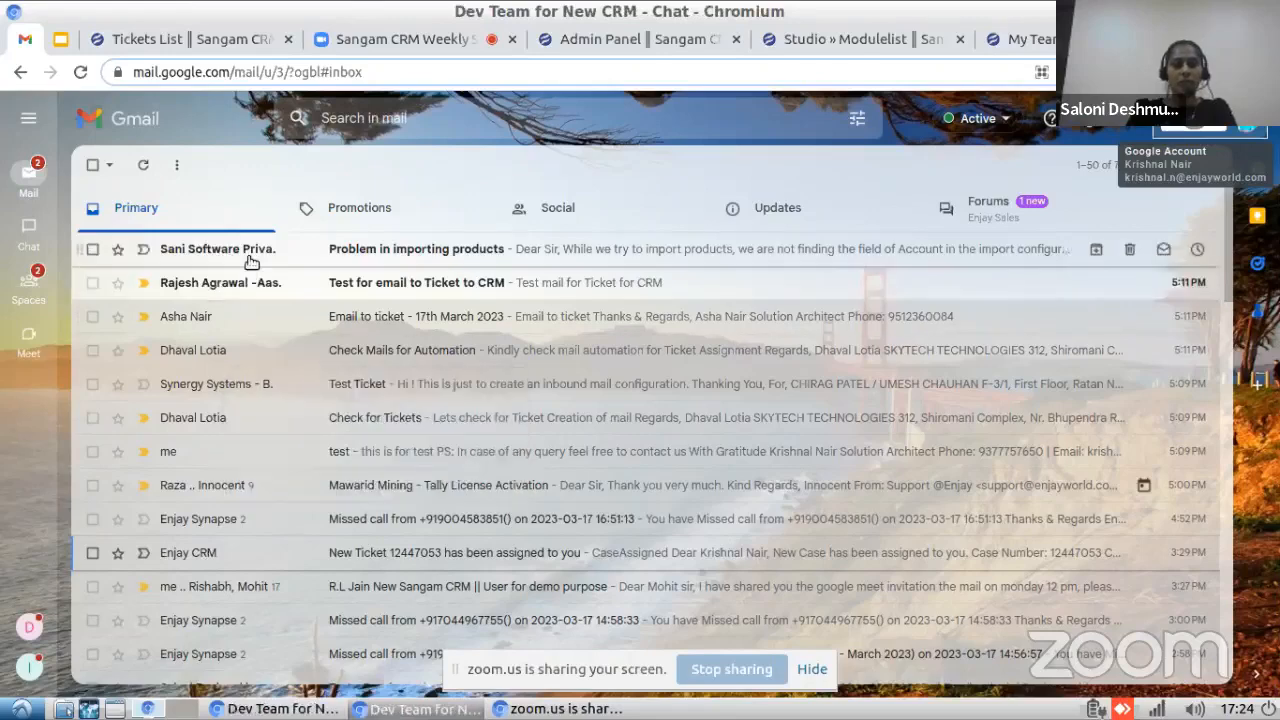
Go from the Gmail inbox to the 'Tickets List | Sangam CRM' tab, showing 119 tickets, 61 New.
click(175, 45)
click(8, 42)
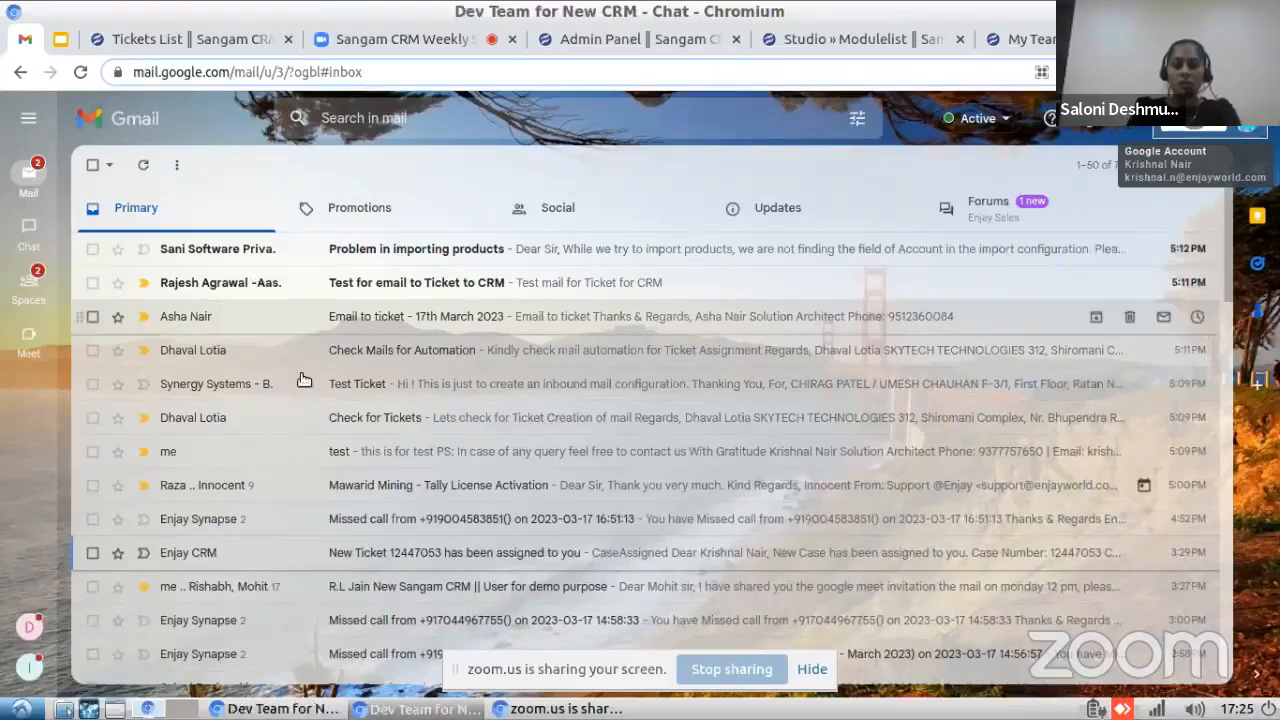
click(210, 40)
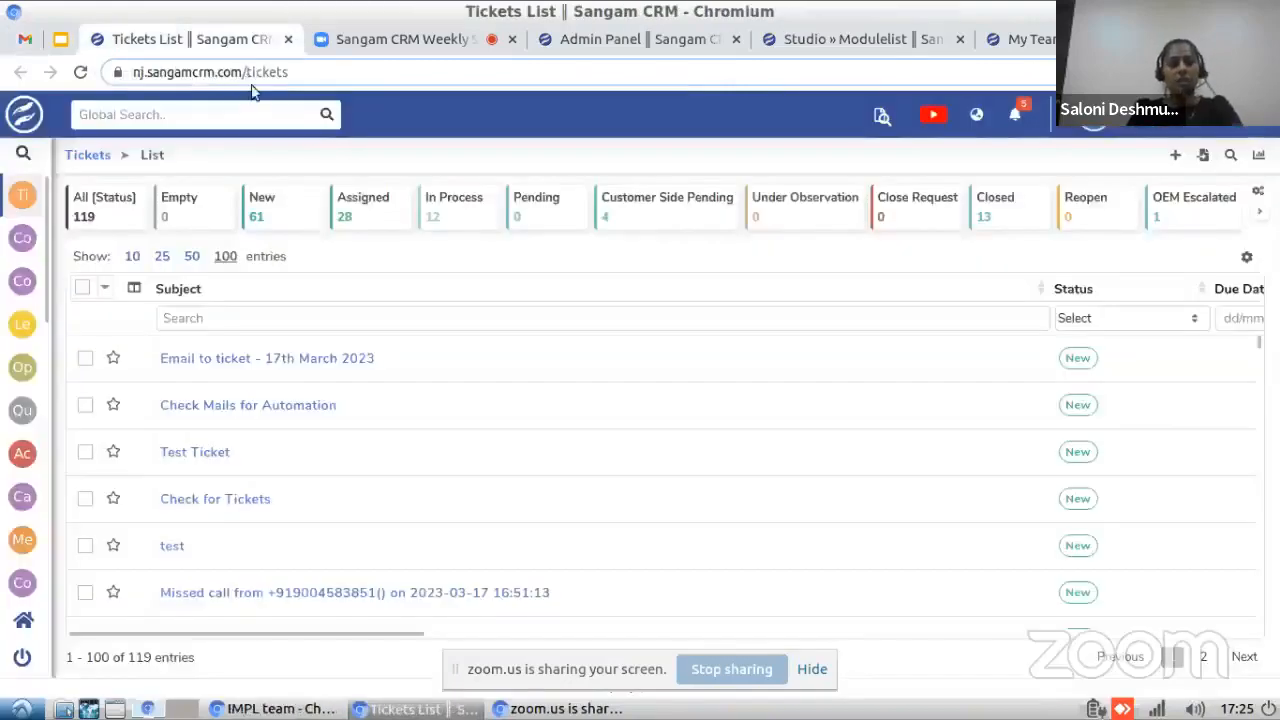
Highlight the Check Mails for Automation ticket subject and its New status.
drag(150, 402, 455, 408)
click(455, 408)
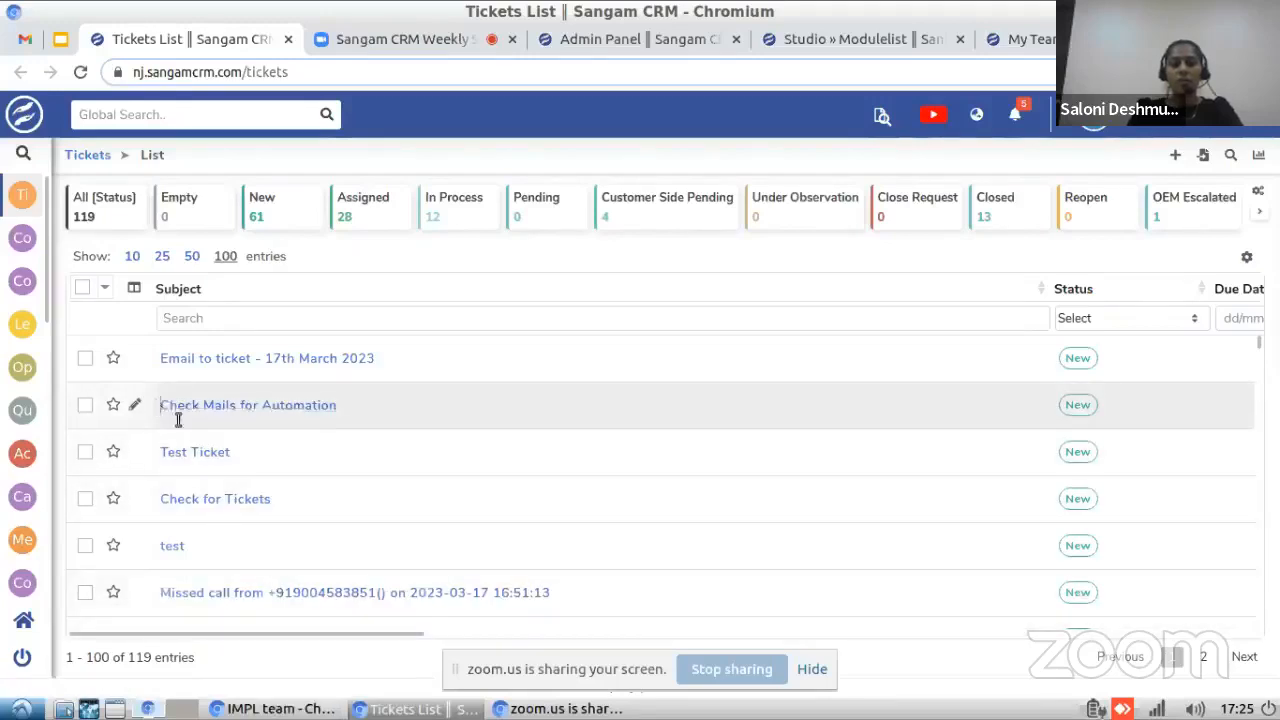
triple_click(178, 418)
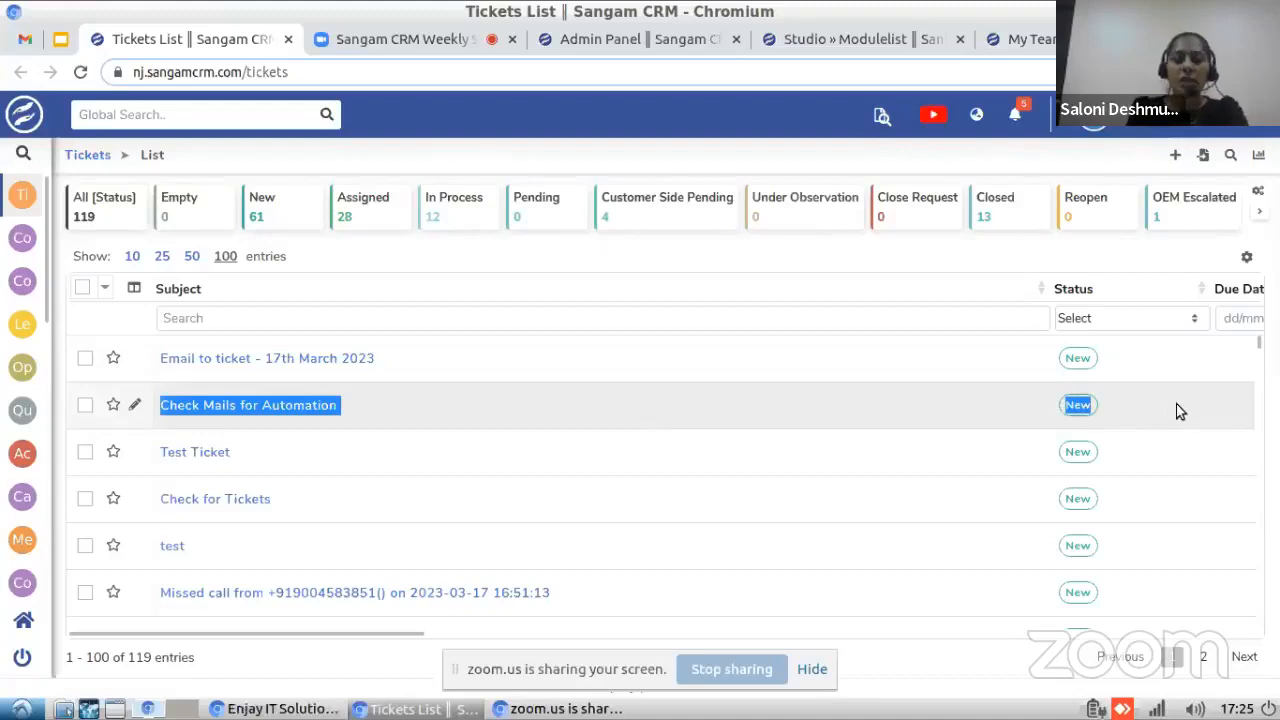
click(403, 417)
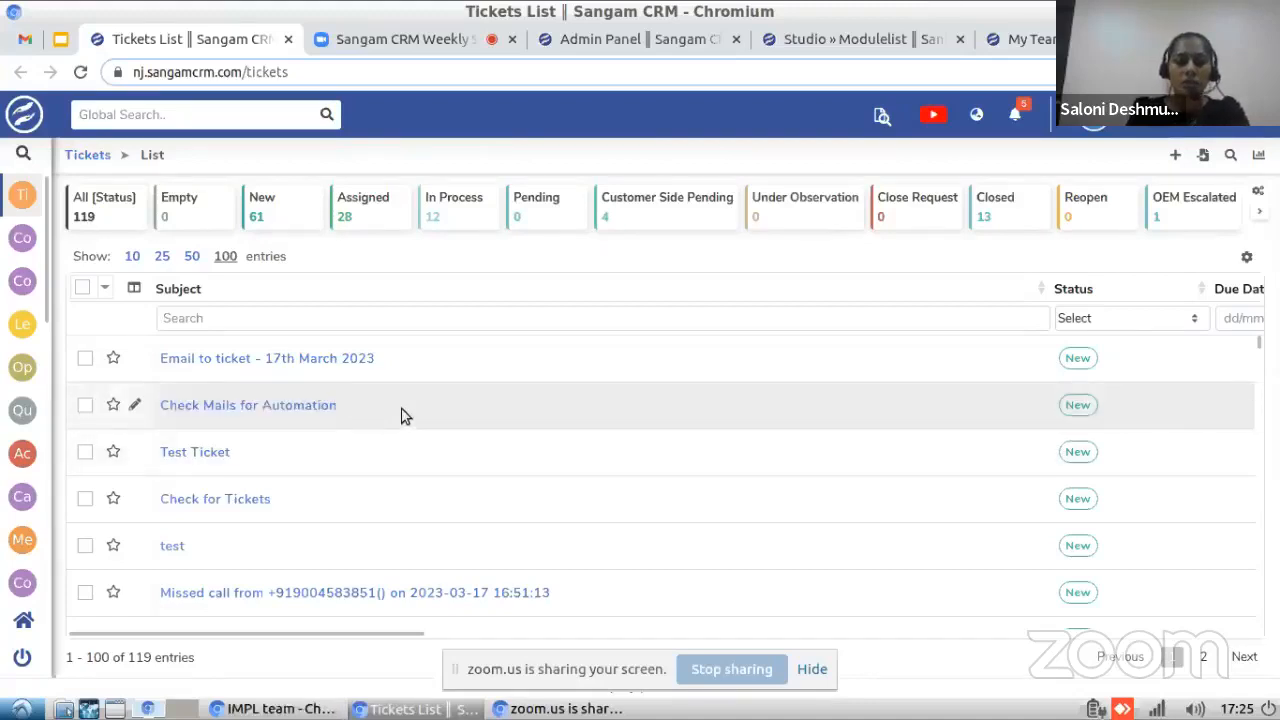
drag(1015, 418, 1135, 414)
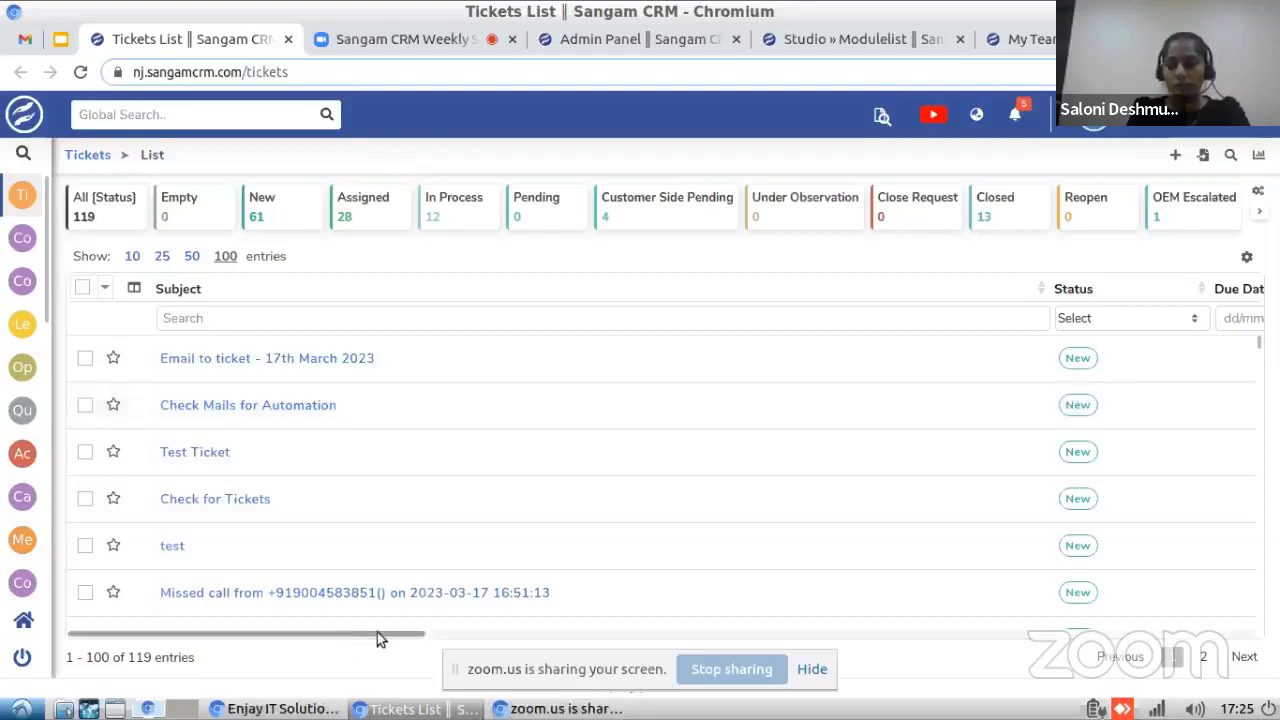
Scroll the table right, pointing out the ticket's contact name and email address.
drag(377, 632, 642, 636)
drag(898, 405, 990, 408)
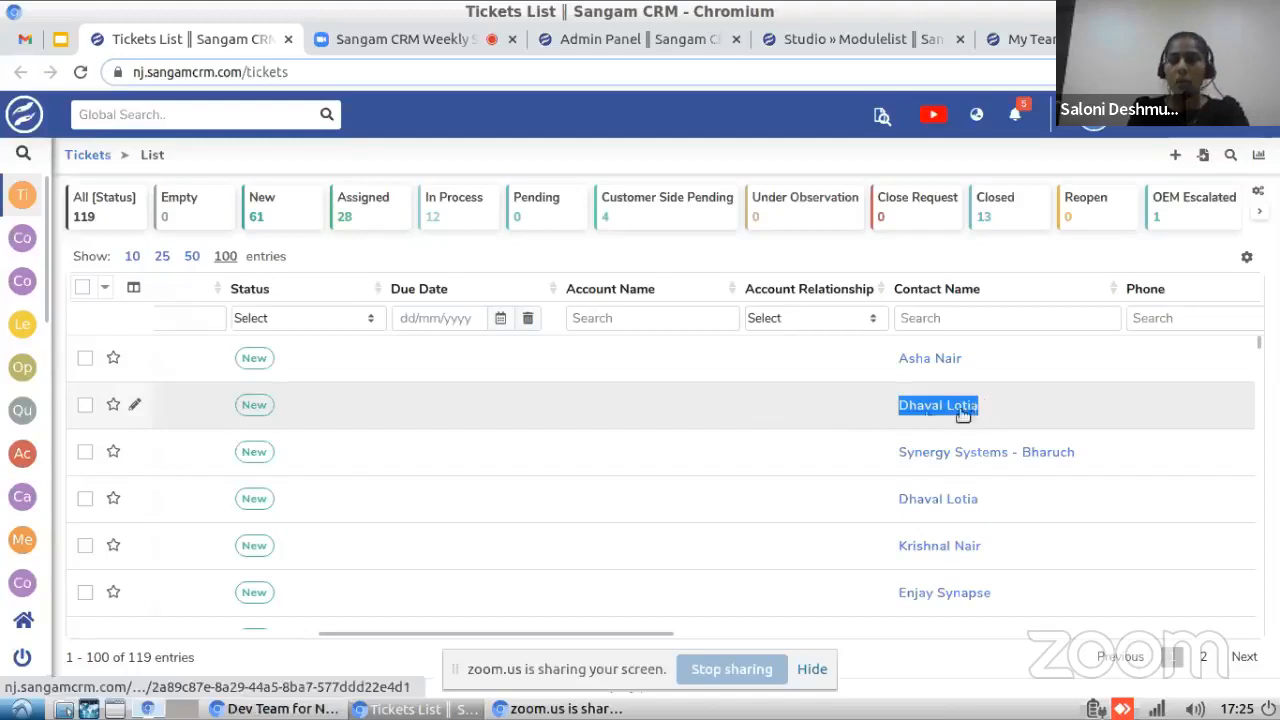
click(845, 420)
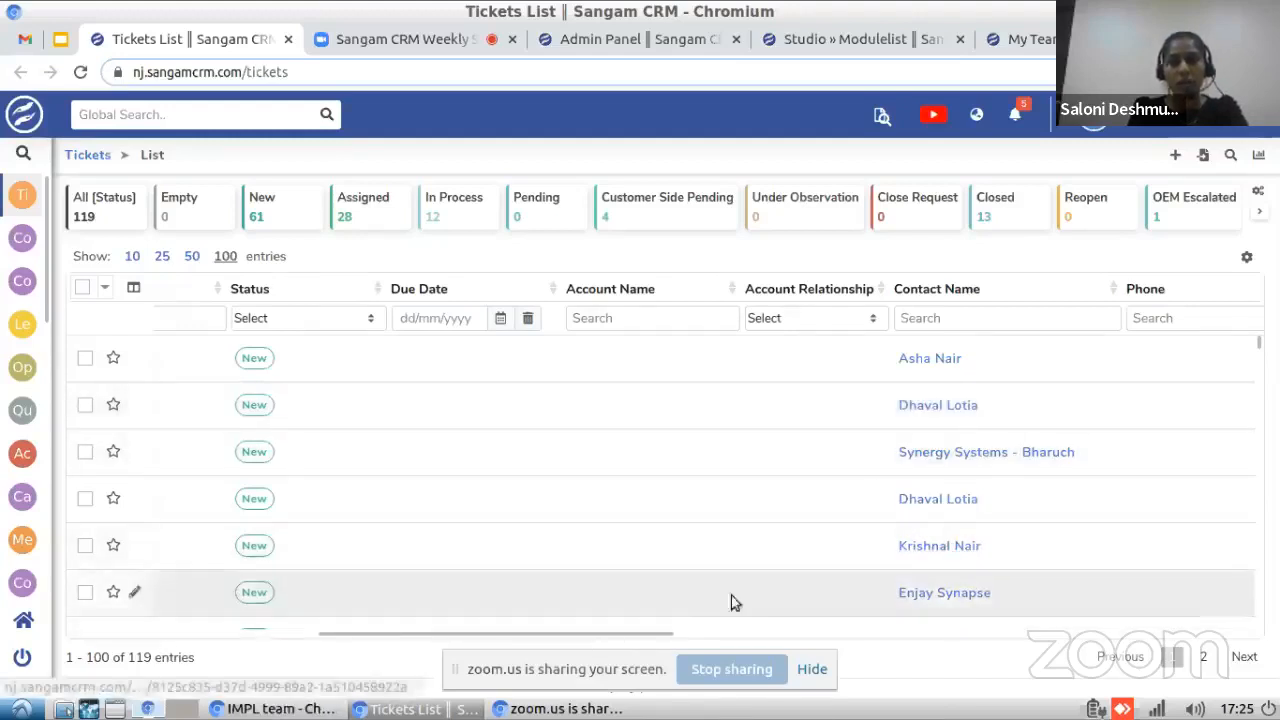
drag(660, 638, 840, 620)
drag(744, 401, 951, 397)
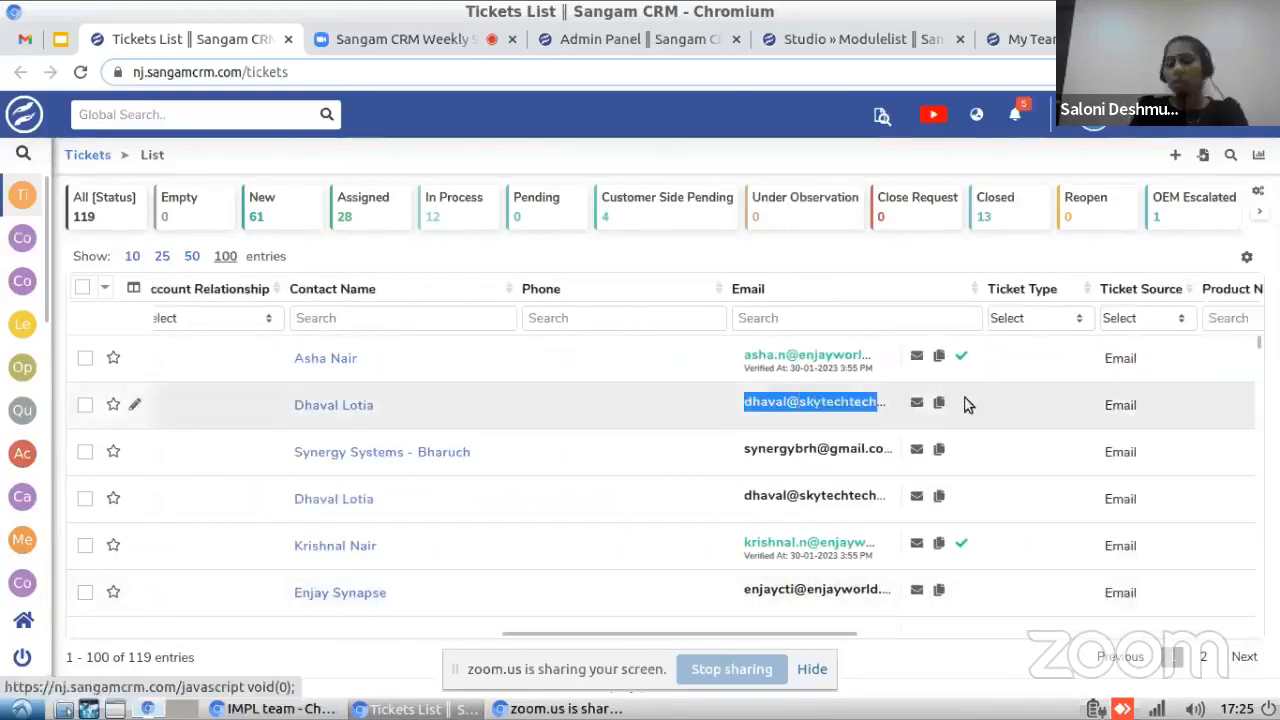
click(966, 403)
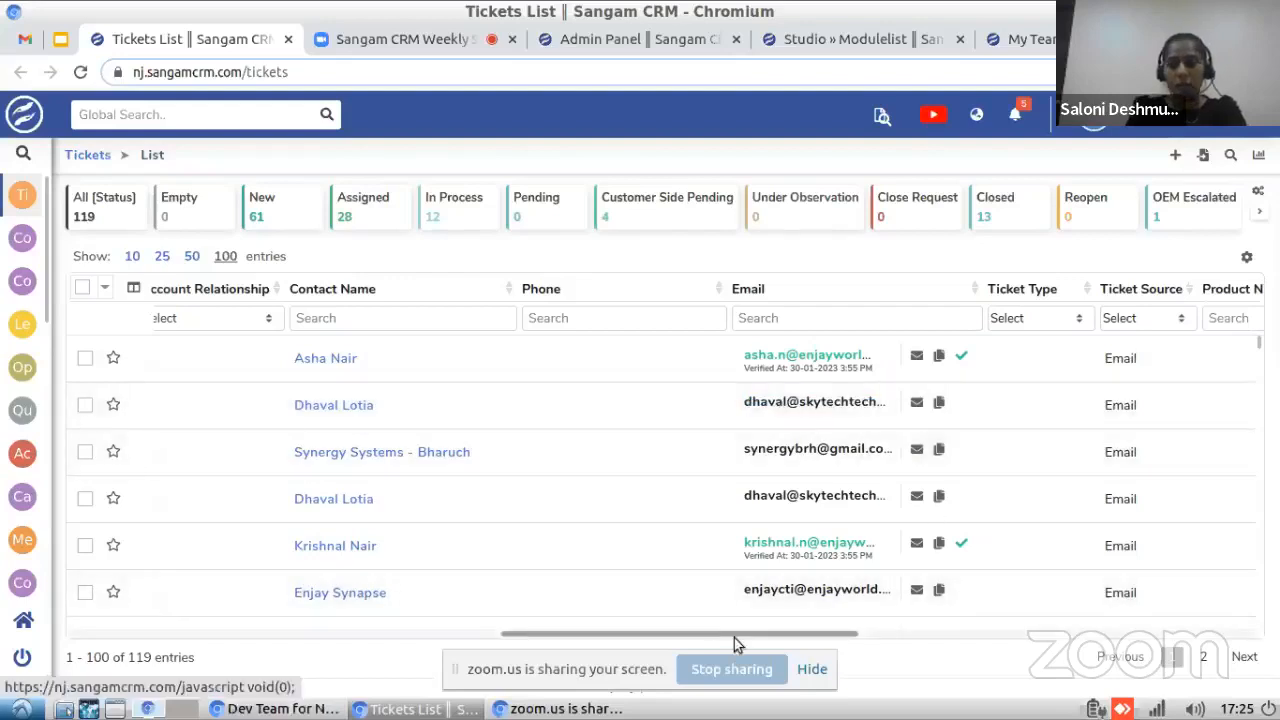
Point out the Email ticket source, then scroll on to the Assigned To column.
drag(740, 636, 926, 632)
drag(694, 405, 734, 402)
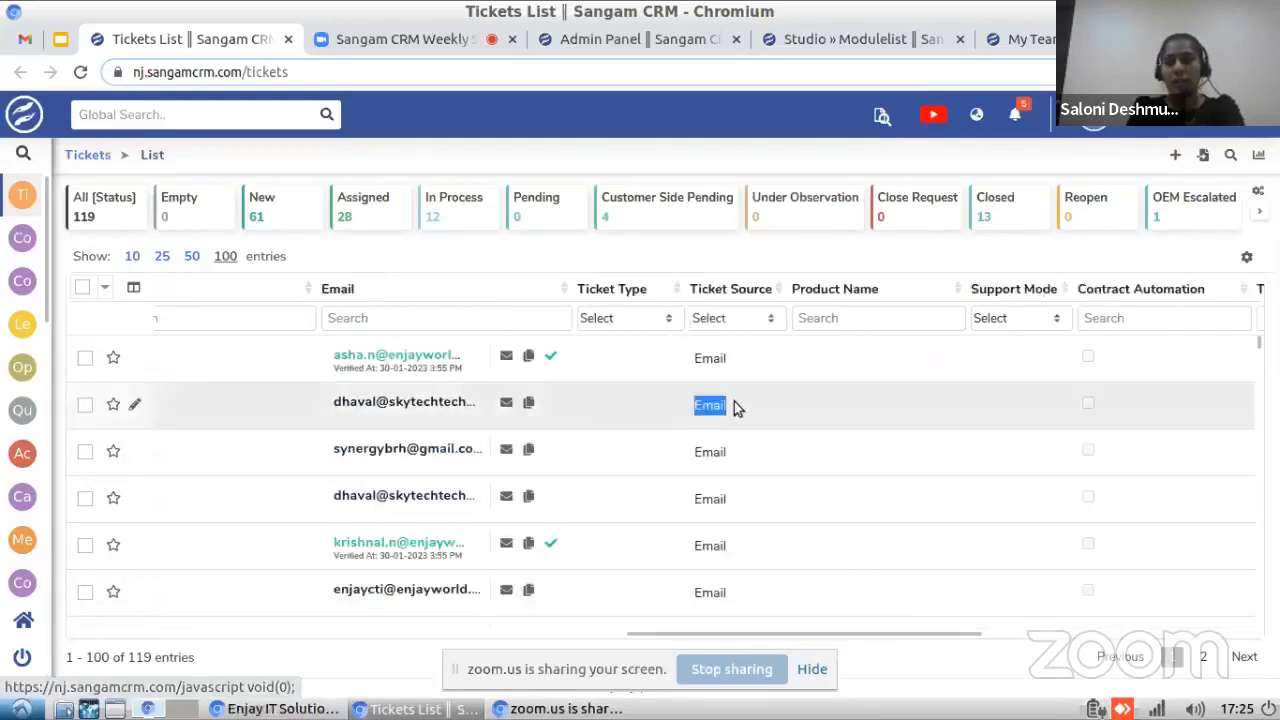
click(840, 408)
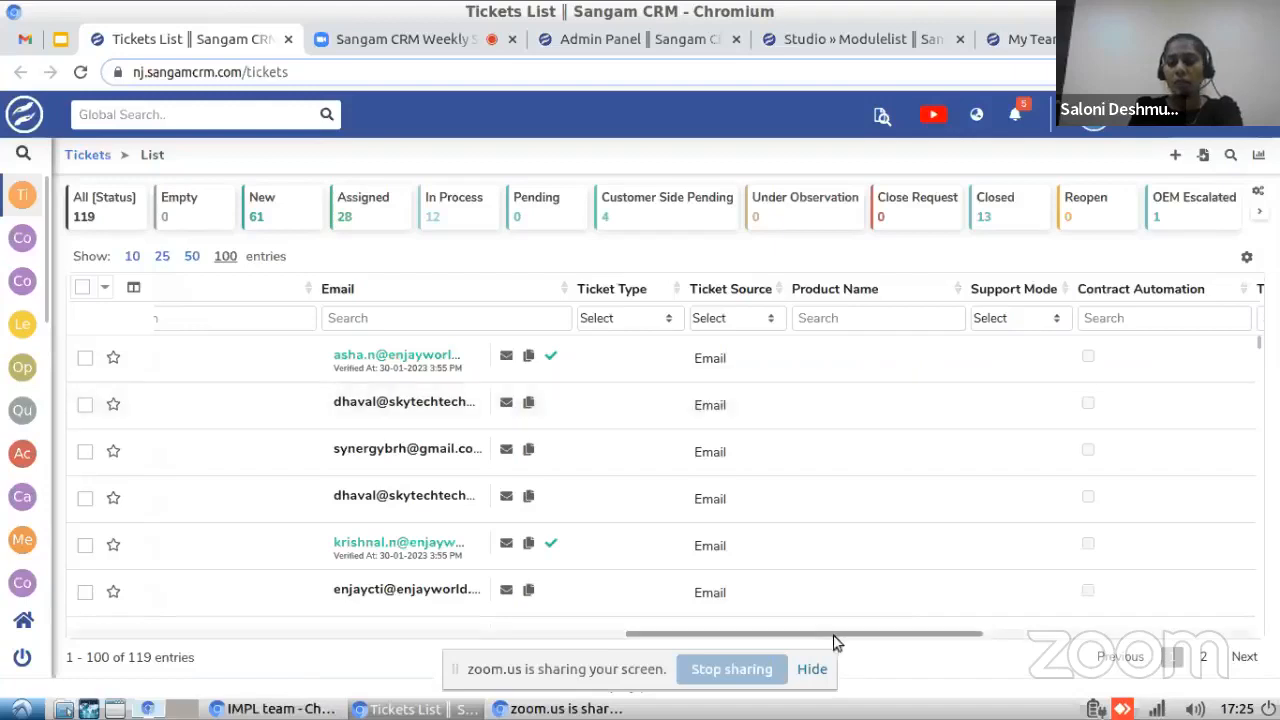
drag(839, 635, 1040, 634)
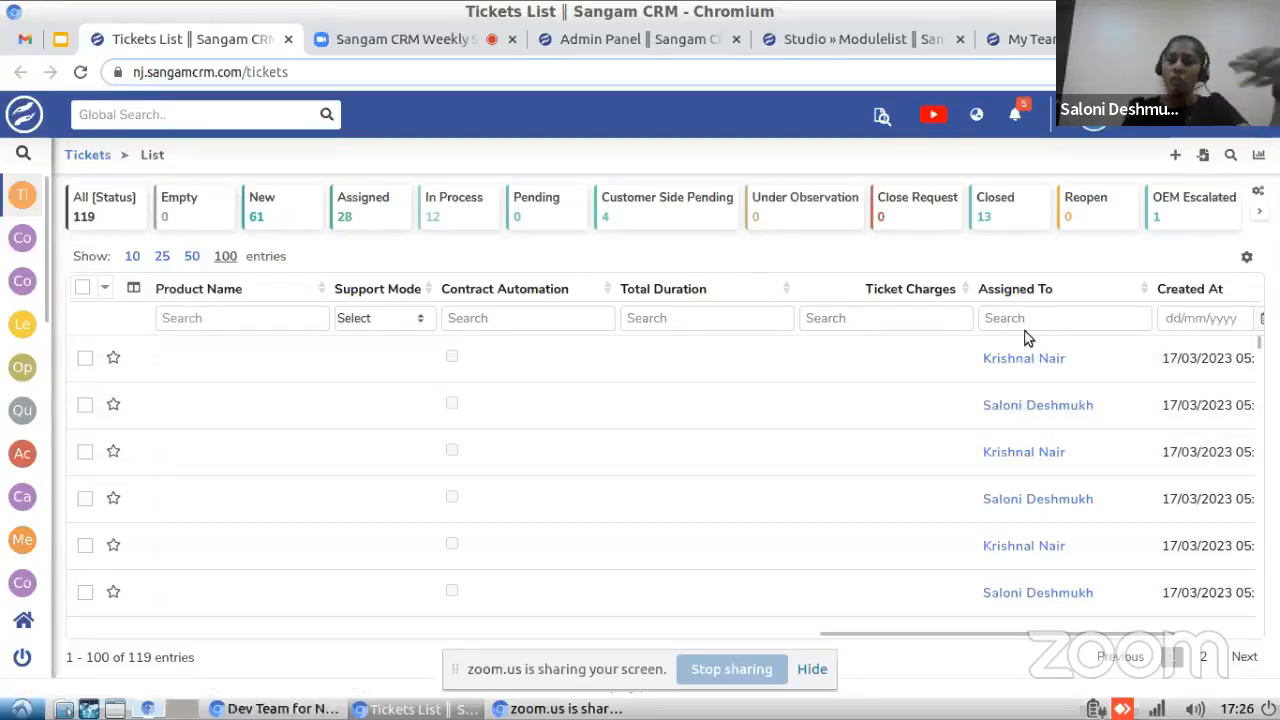
Scroll the ticket table back to its left edge.
scroll(1067, 486, down, 2)
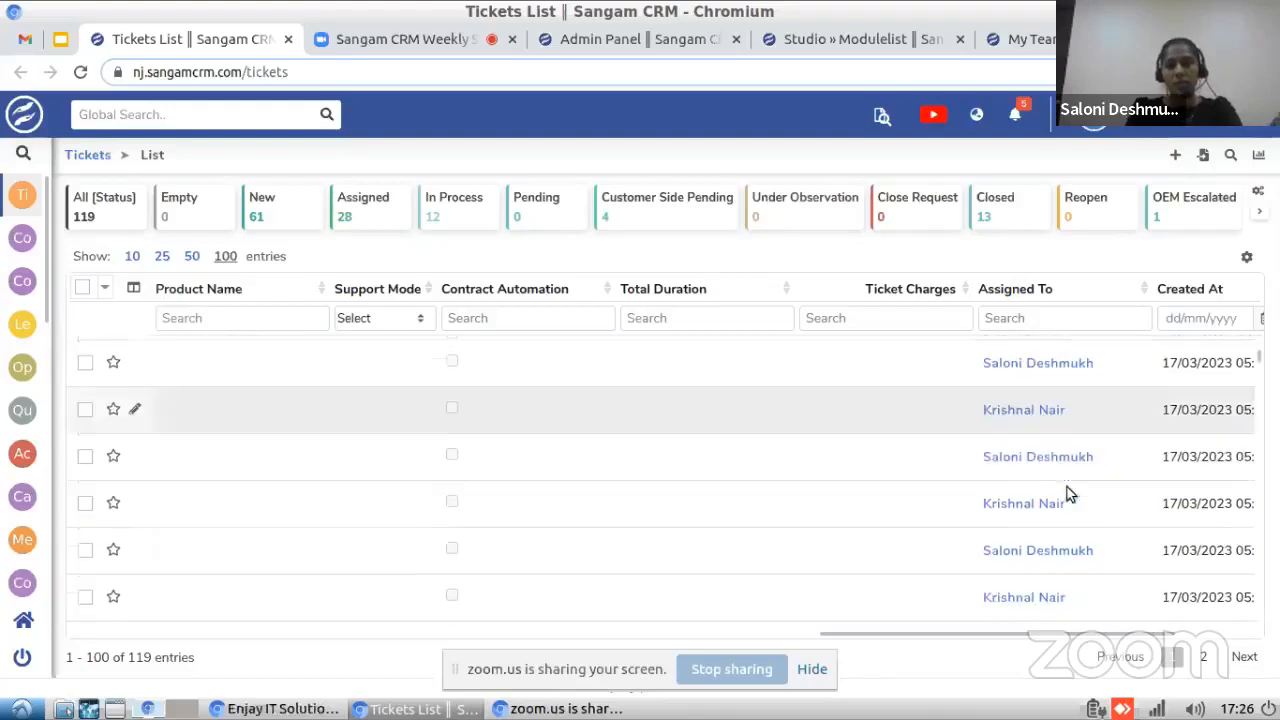
drag(1047, 641, 295, 641)
scroll(340, 465, down, 3)
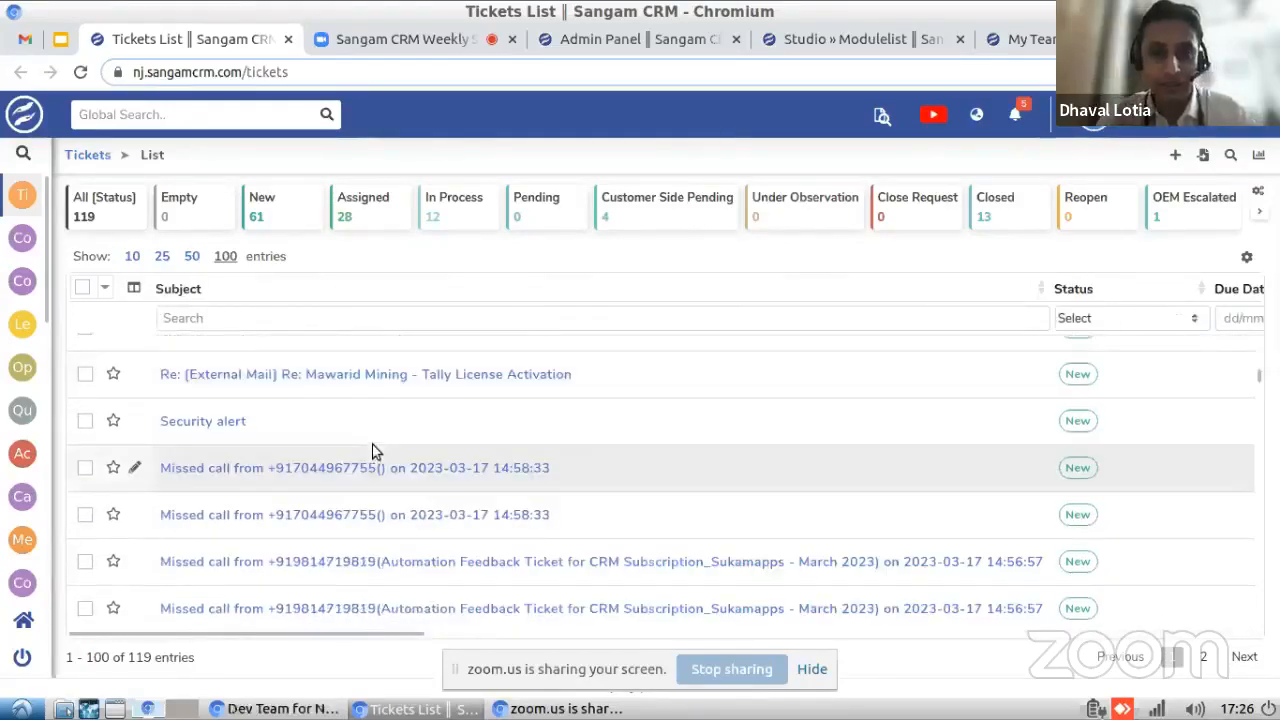
scroll(372, 452, up, 5)
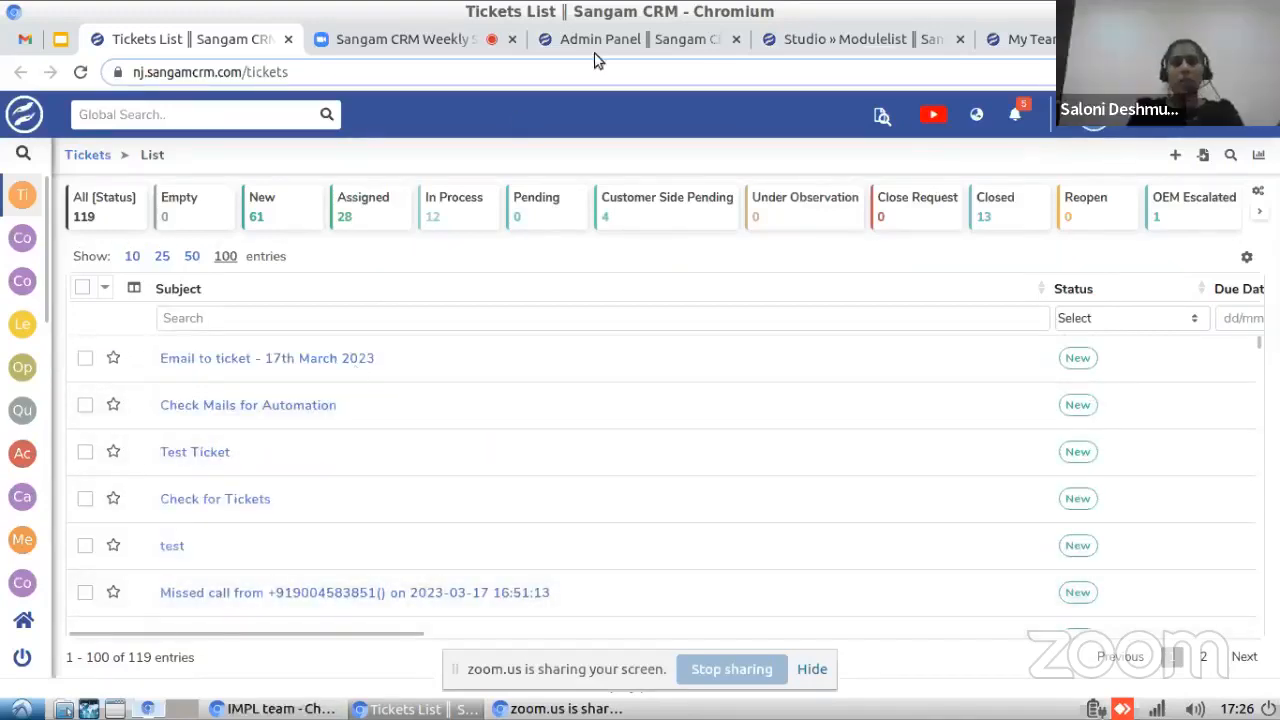
Glance at the Admin Panel, then return to the tickets list scrolled left and to the top.
click(594, 48)
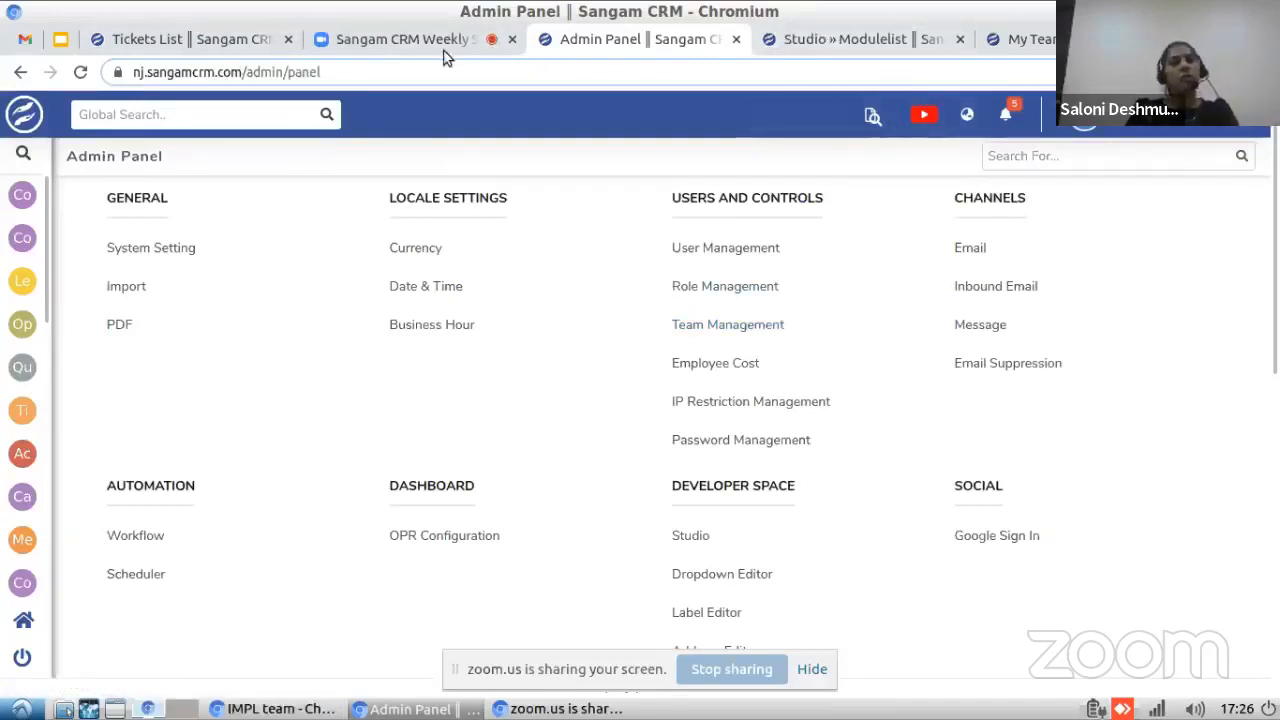
click(206, 41)
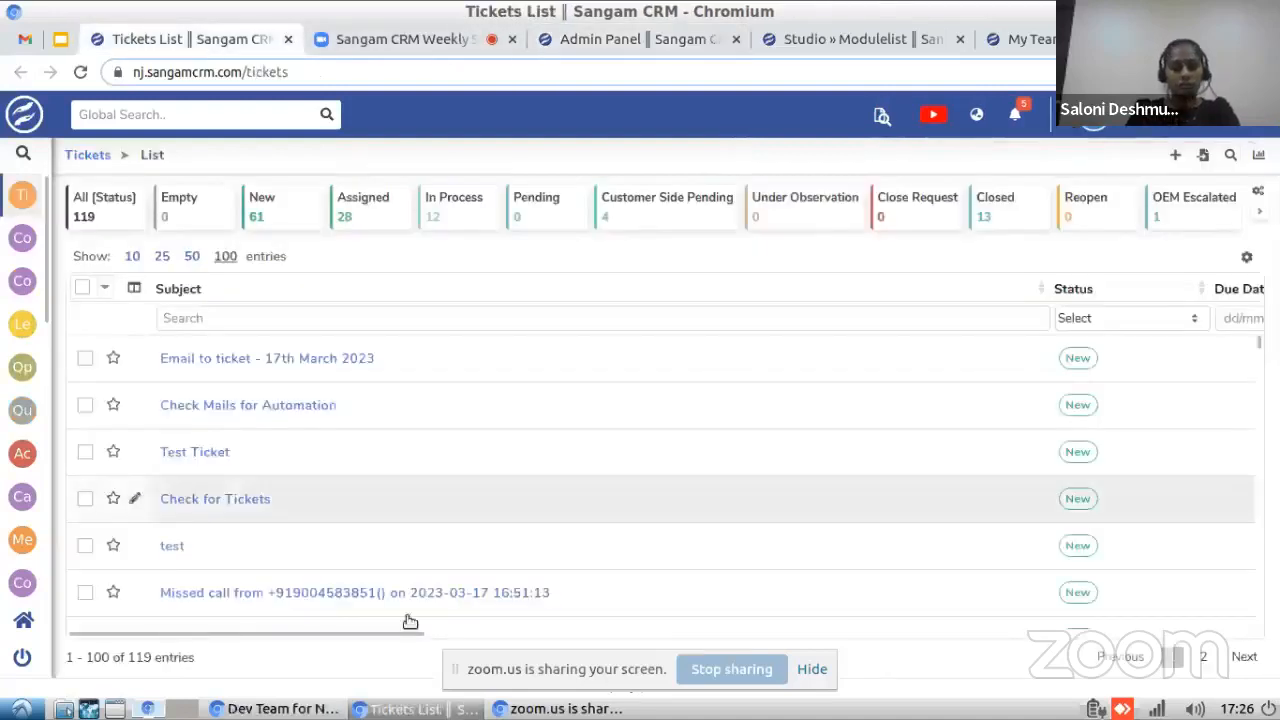
click(757, 636)
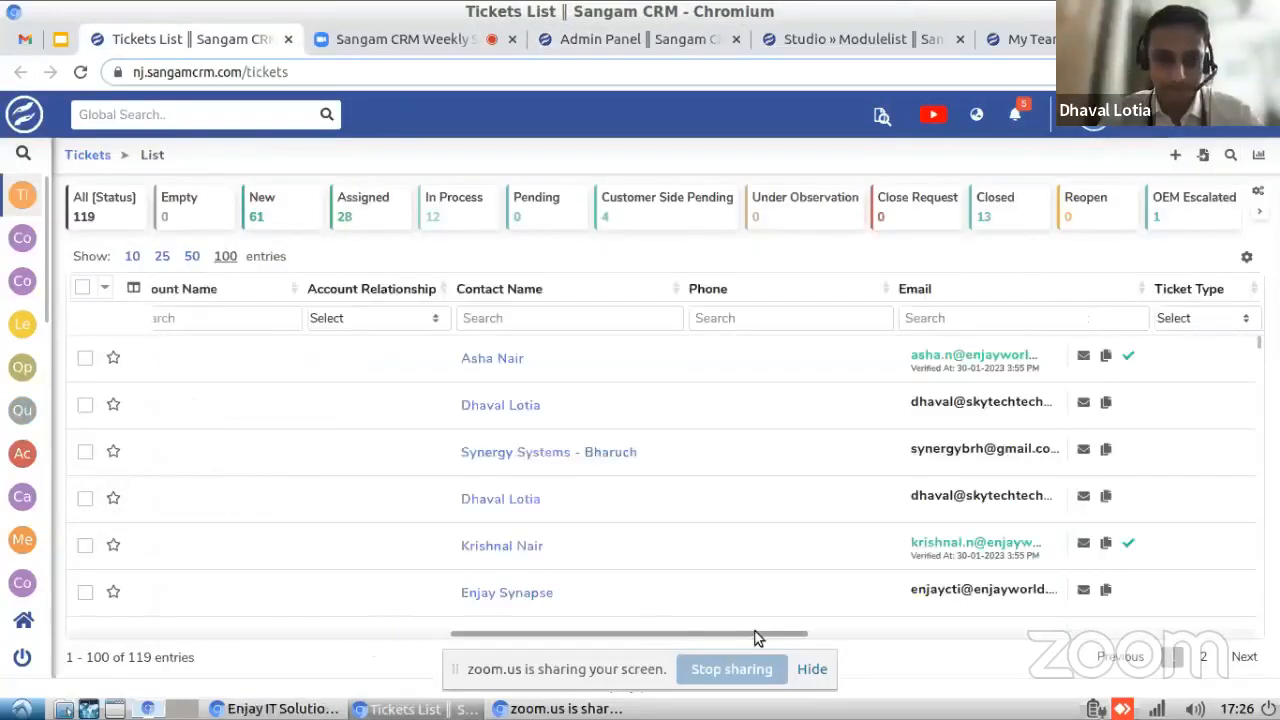
drag(757, 638, 763, 634)
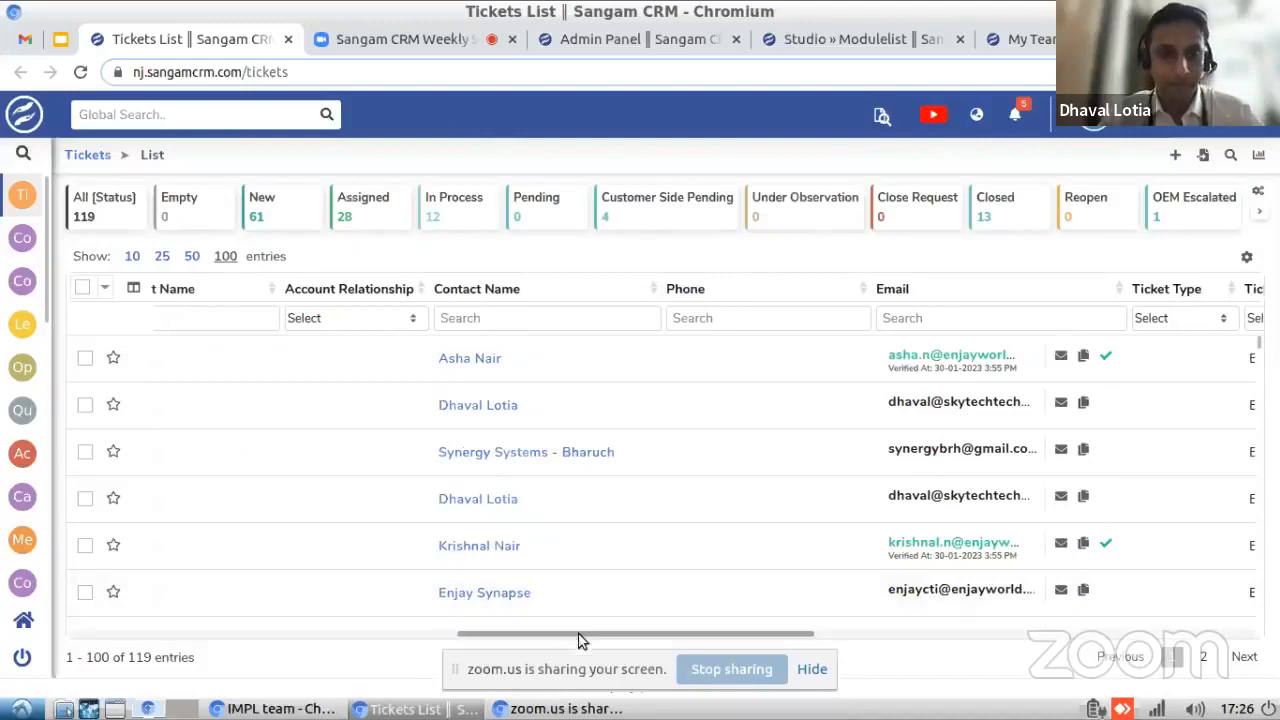
drag(580, 640, 190, 632)
scroll(403, 526, down, 4)
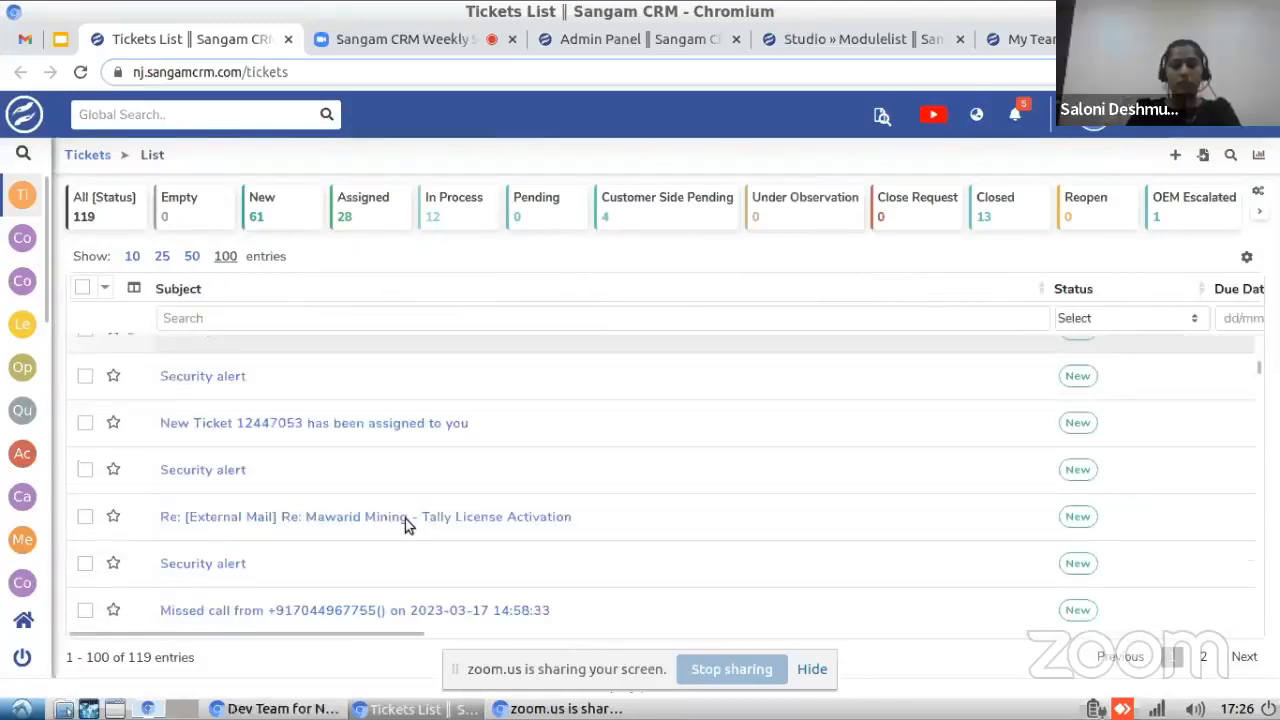
scroll(405, 518, down, 3)
scroll(407, 518, up, 7)
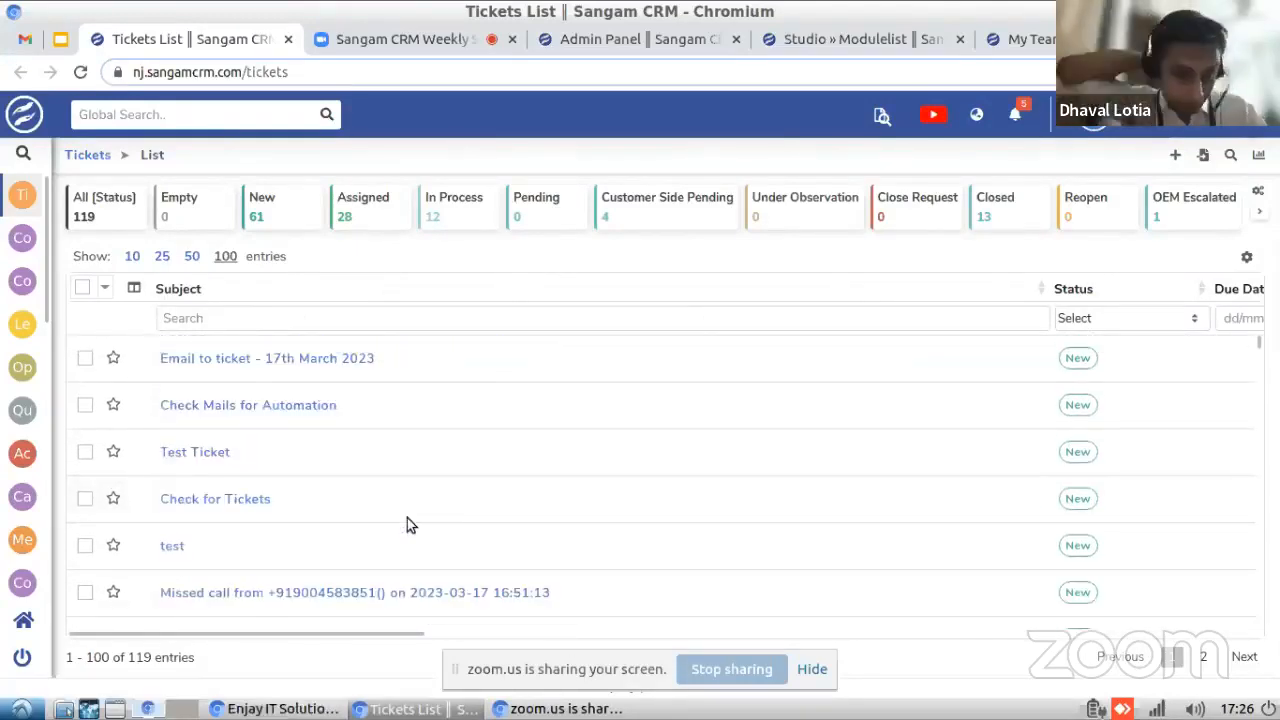
Open ticket 126, Check Mails for Automation, in a new tab and scroll its Overview.
right_click(254, 407)
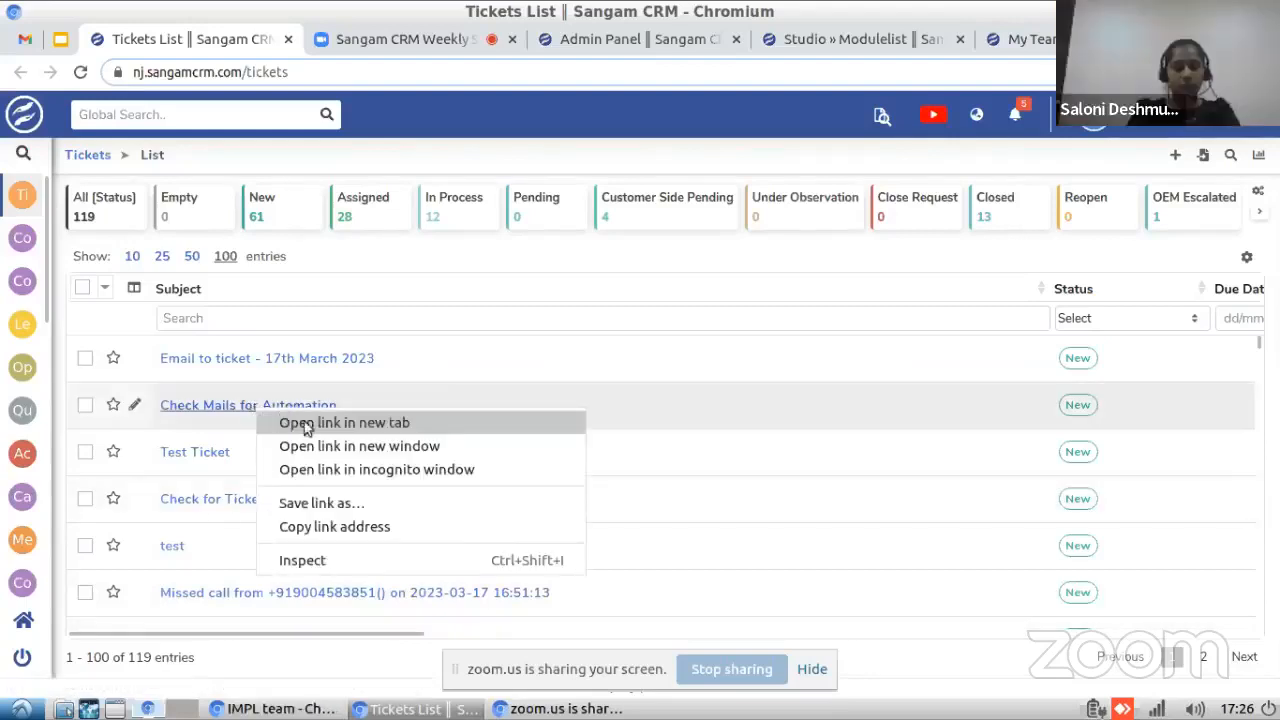
click(275, 425)
click(375, 41)
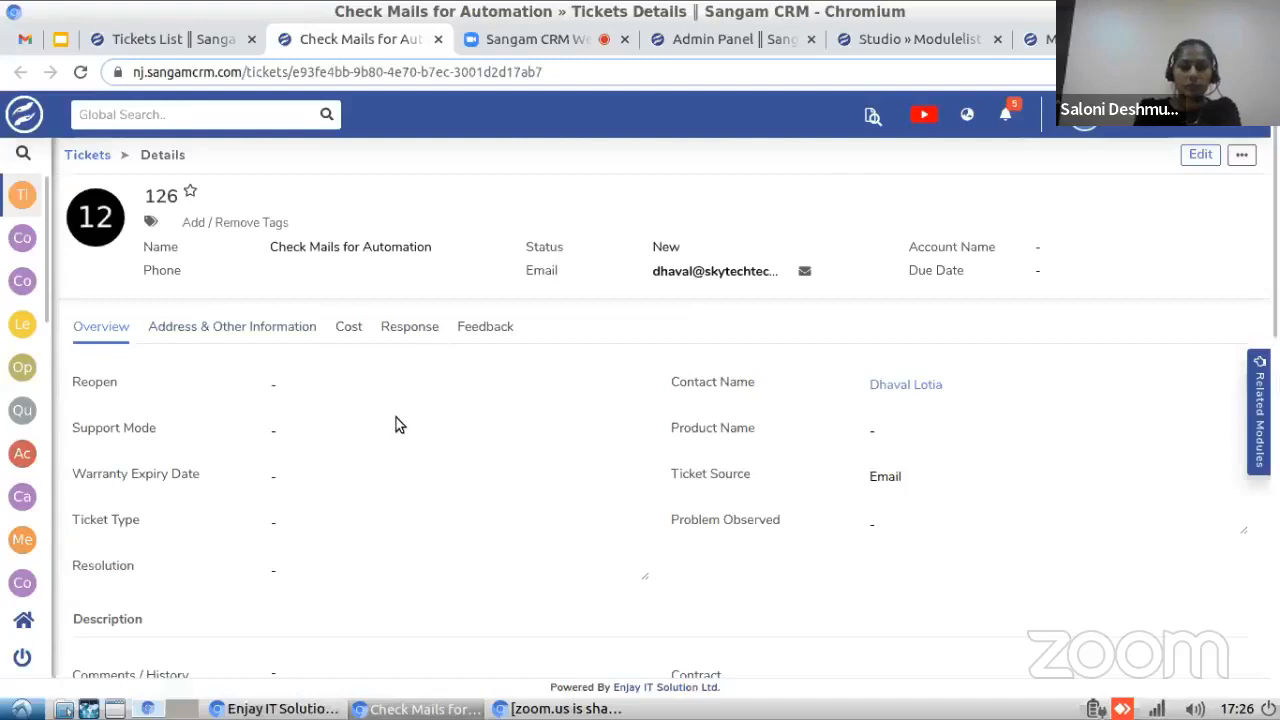
scroll(405, 424, down, 2)
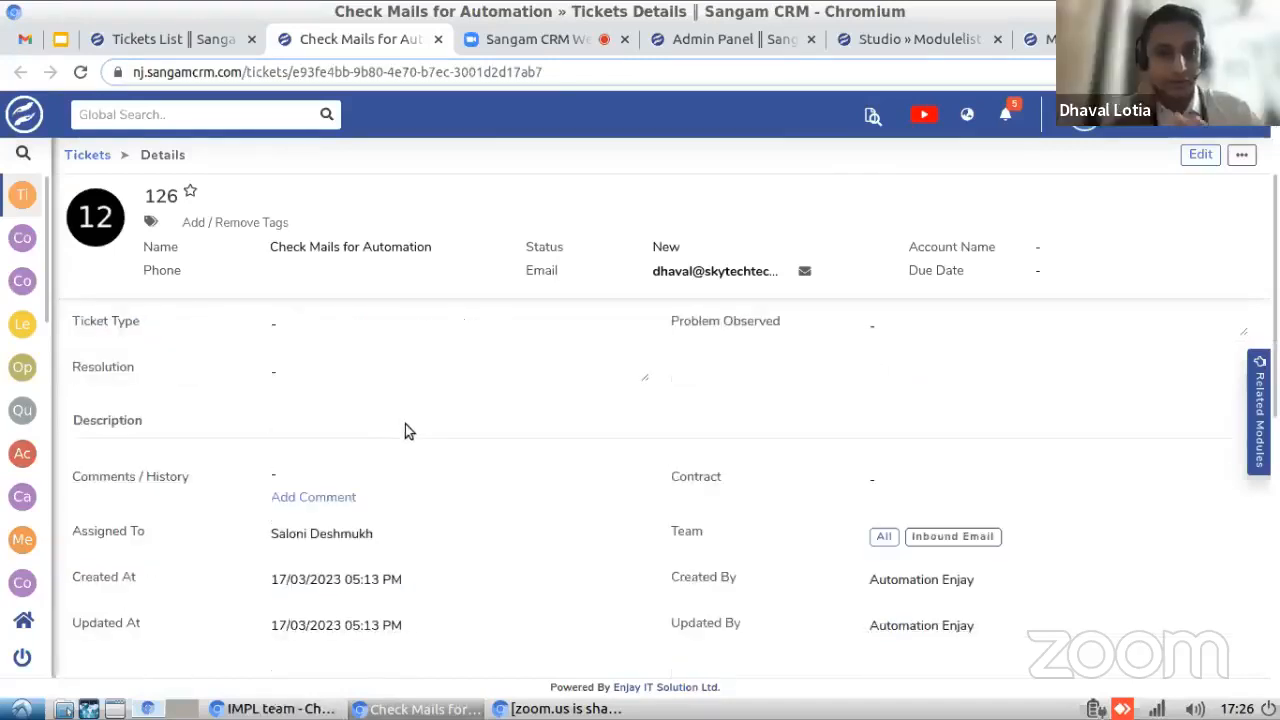
scroll(405, 424, up, 2)
scroll(405, 424, down, 1)
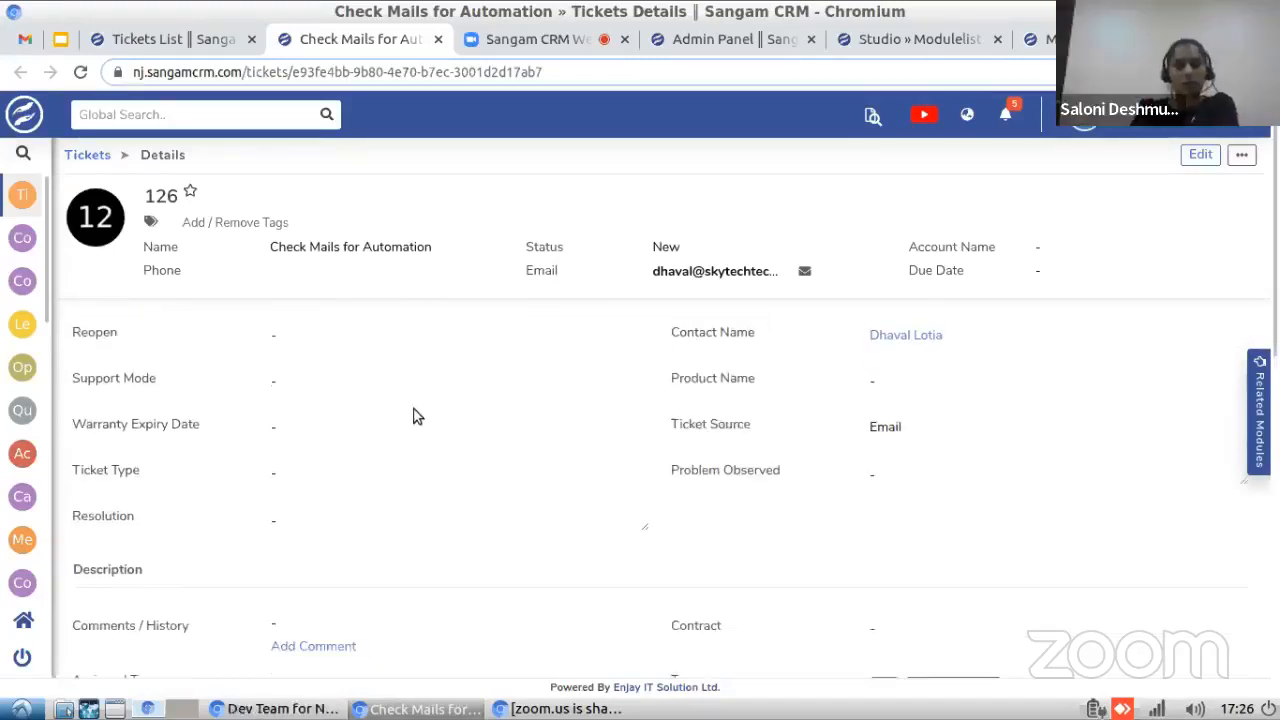
scroll(418, 417, down, 2)
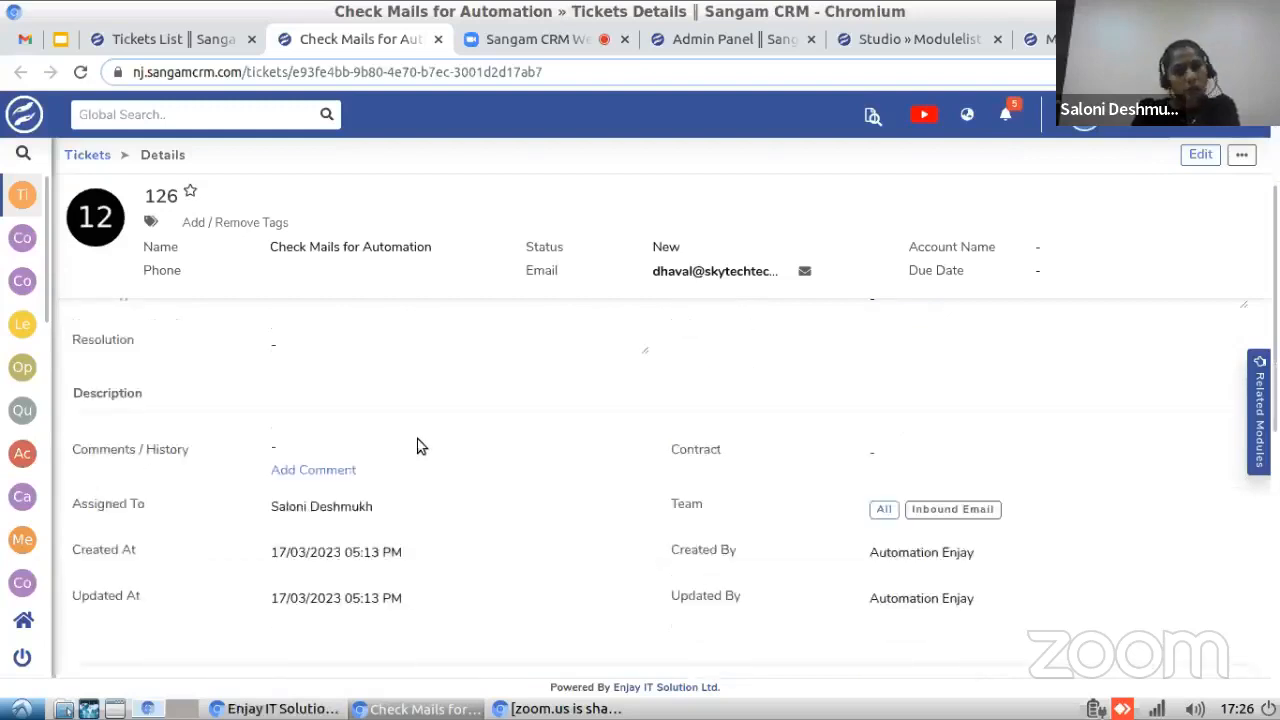
scroll(418, 447, down, 1)
Highlight the ticket's assignee and review the remaining details, source Email, team Inbound Email.
drag(320, 385, 68, 381)
click(588, 385)
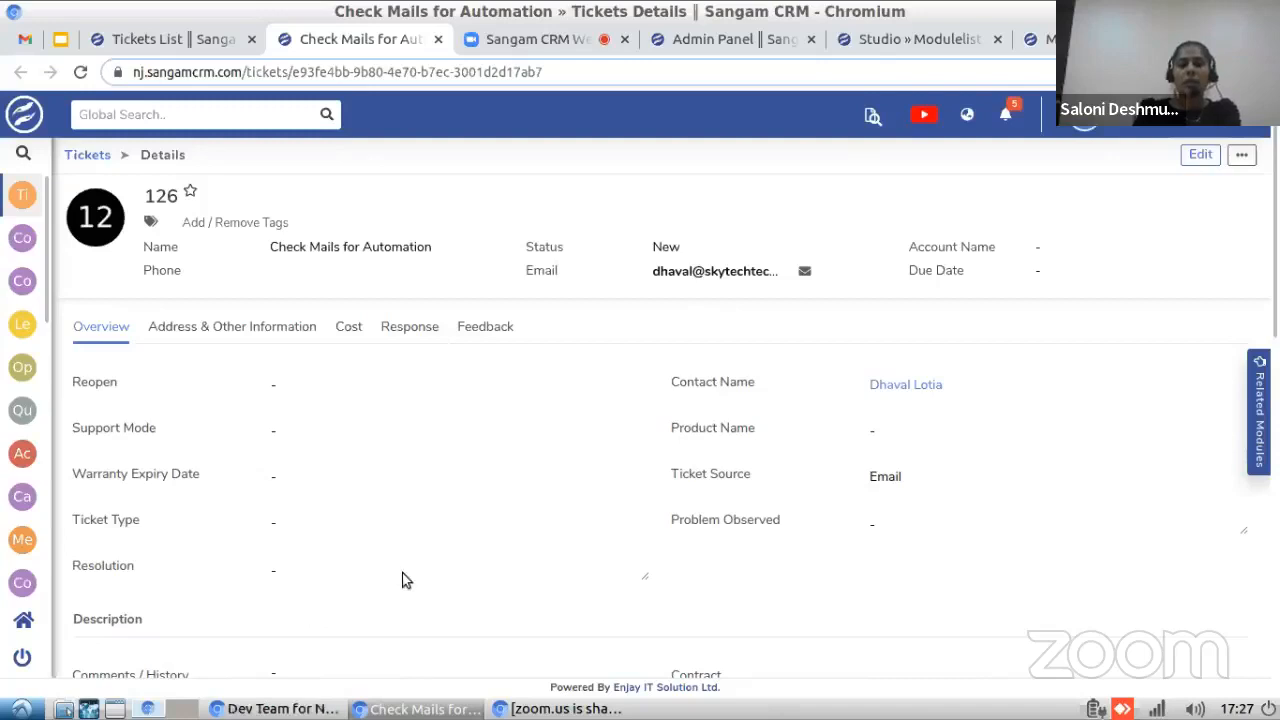
scroll(405, 580, down, 3)
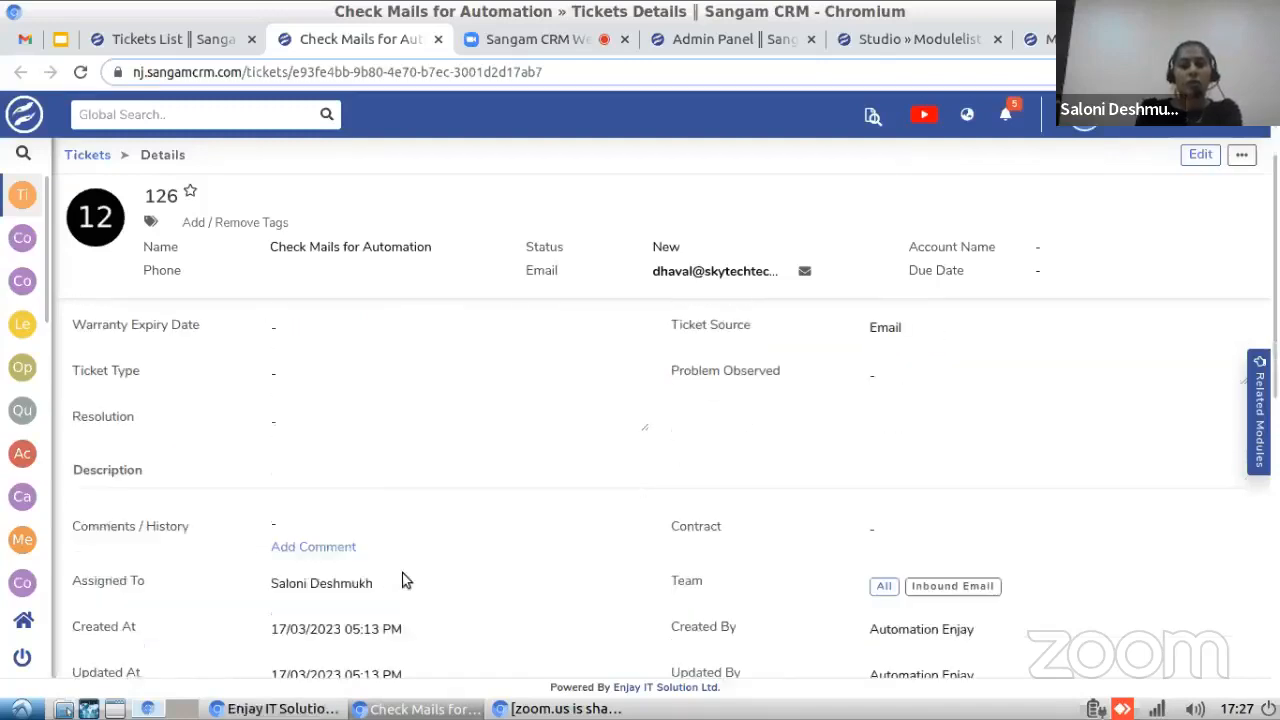
scroll(572, 514, down, 5)
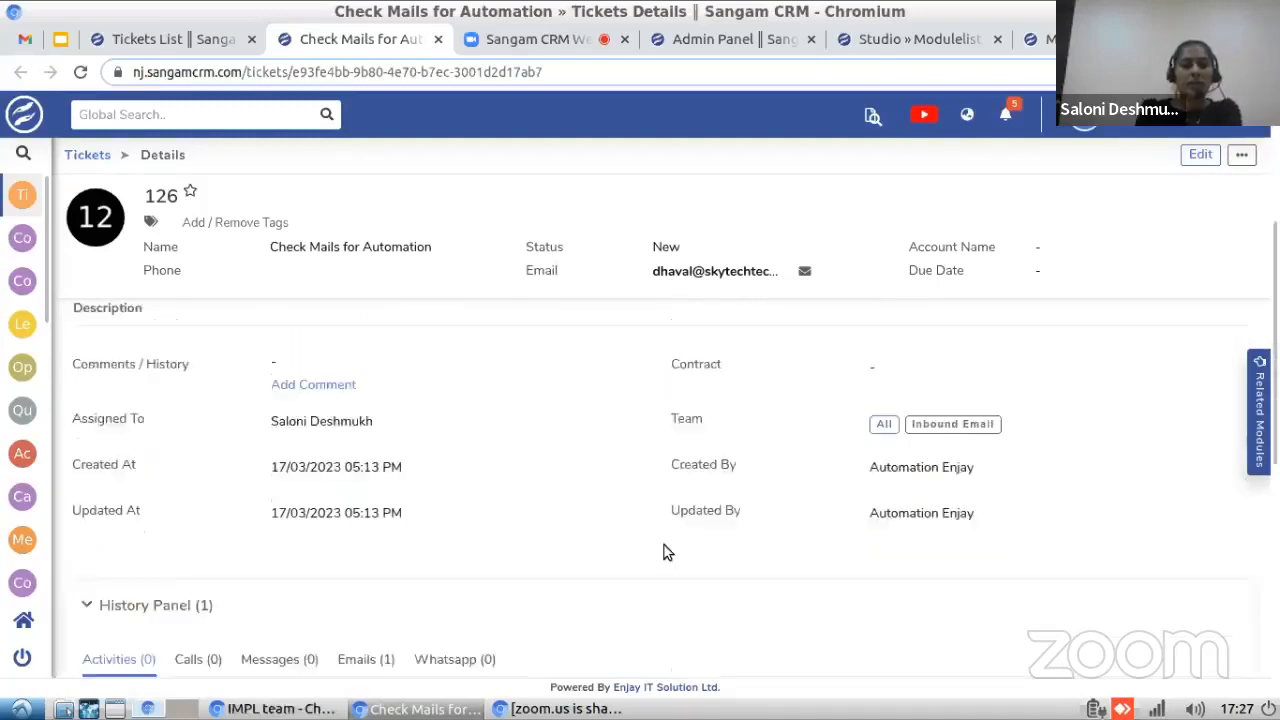
scroll(335, 544, up, 8)
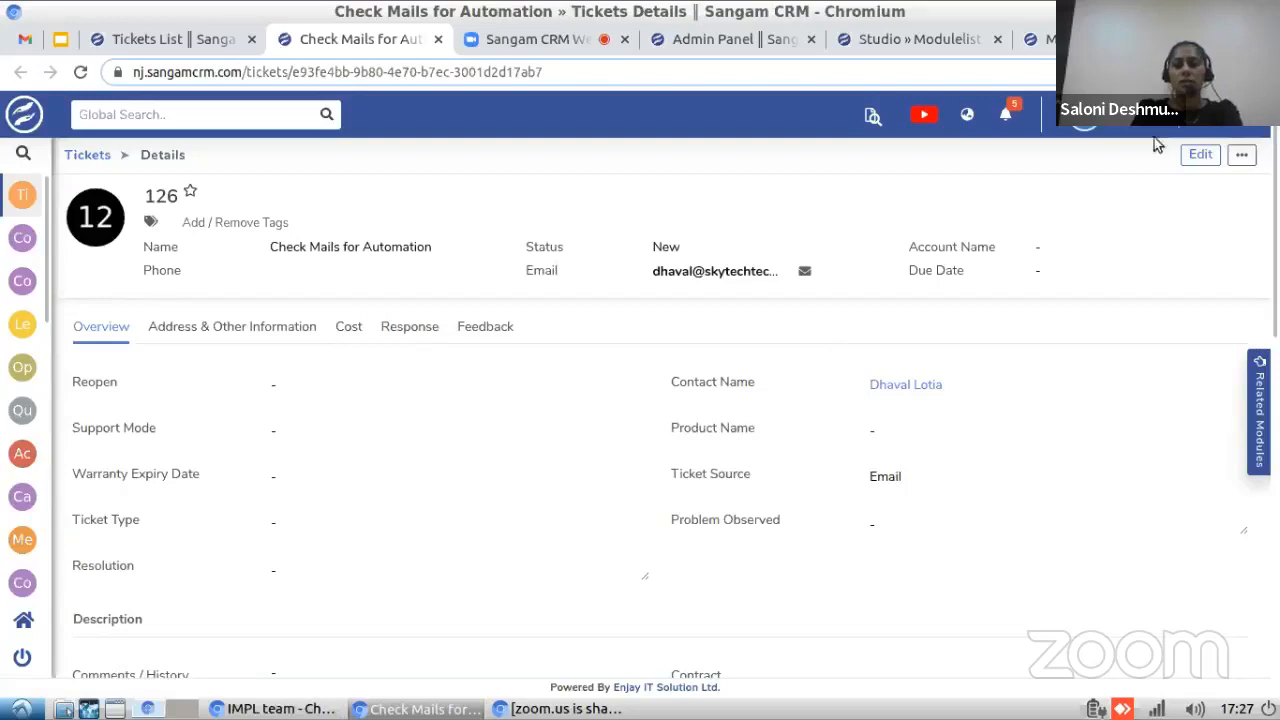
click(1085, 120)
Open the Admin panel in a new tab and reach the Studio module list.
right_click(1165, 186)
click(1177, 206)
click(456, 45)
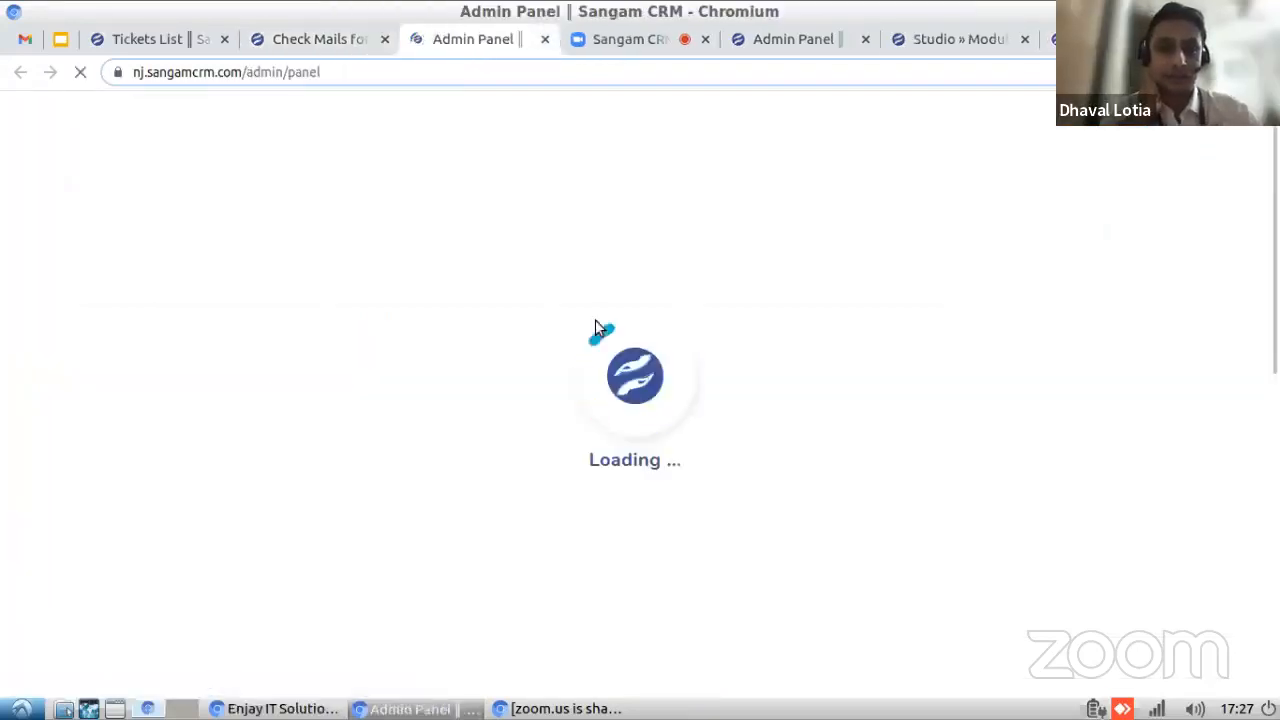
click(684, 536)
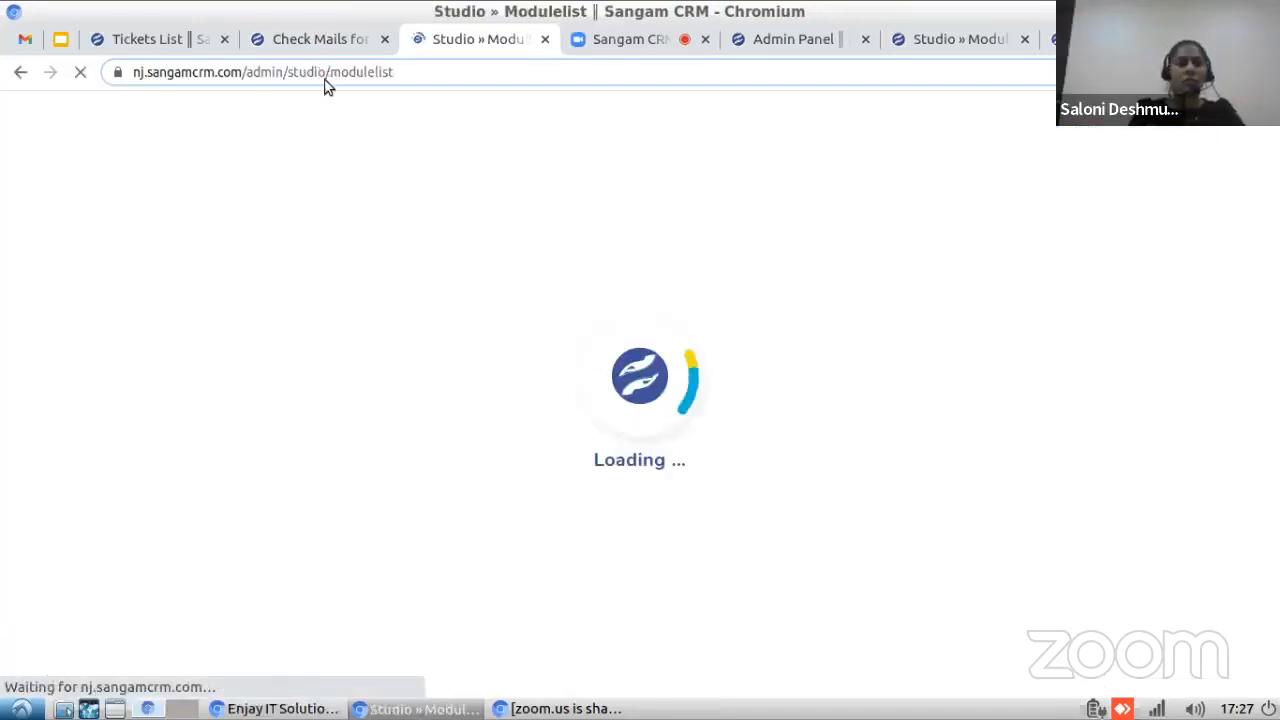
click(331, 44)
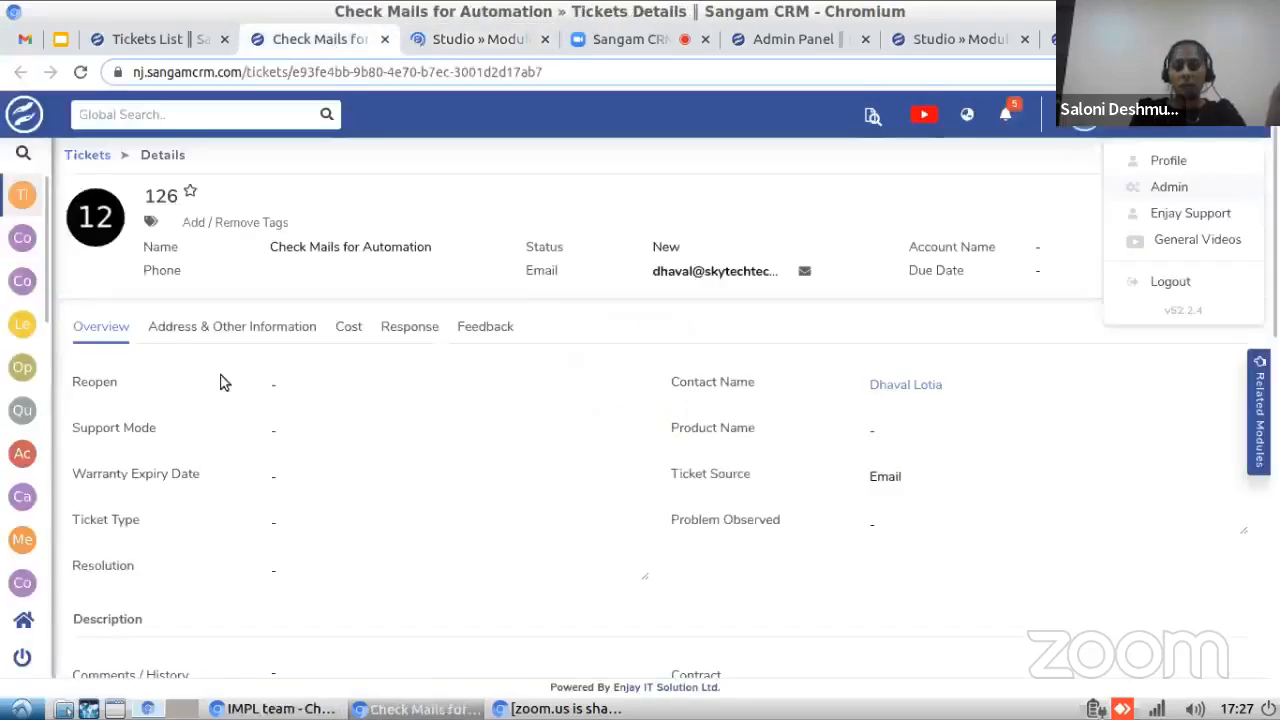
Open the Ticket module's Detail-View layout, search its fields for 'de', then return to ticket 126.
click(428, 43)
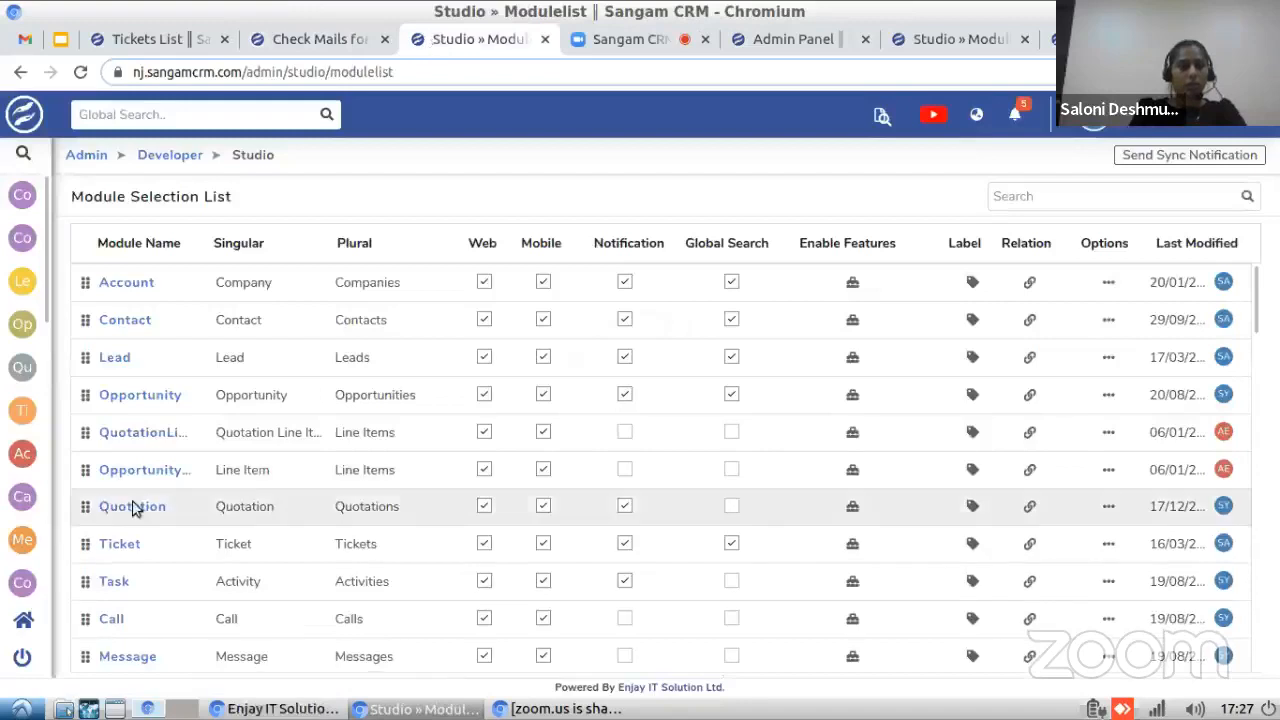
click(119, 544)
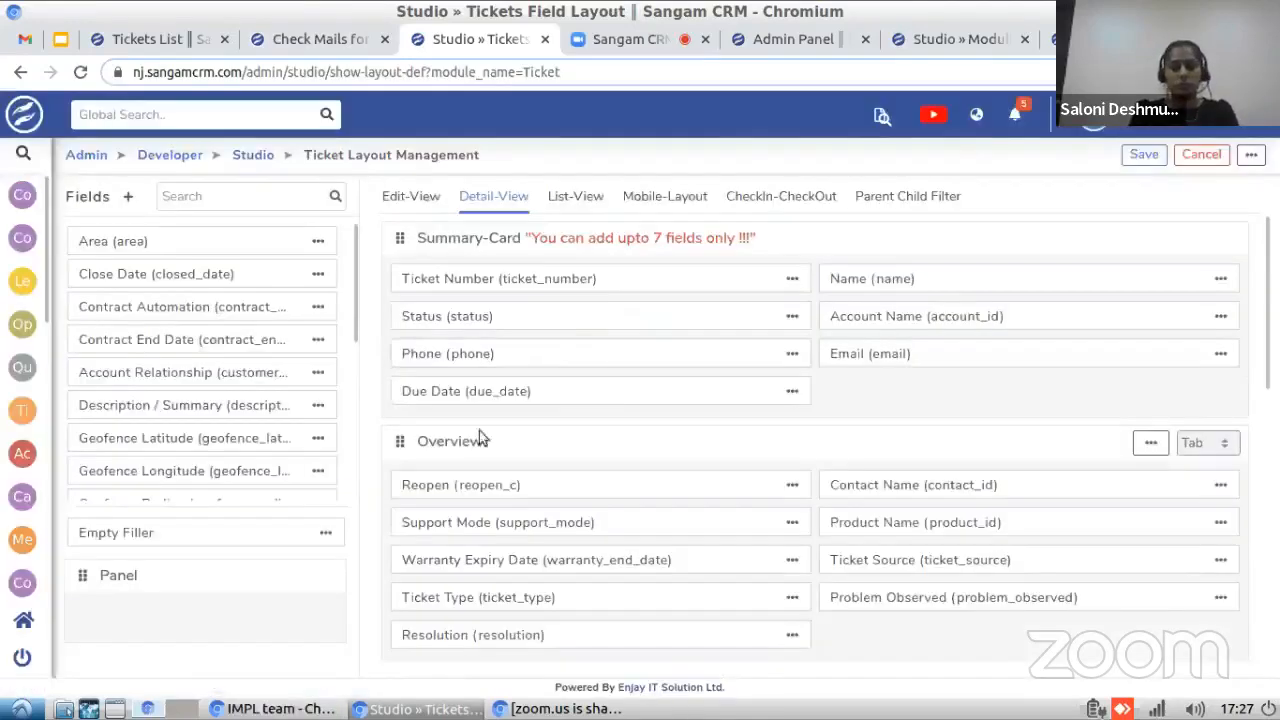
click(268, 195)
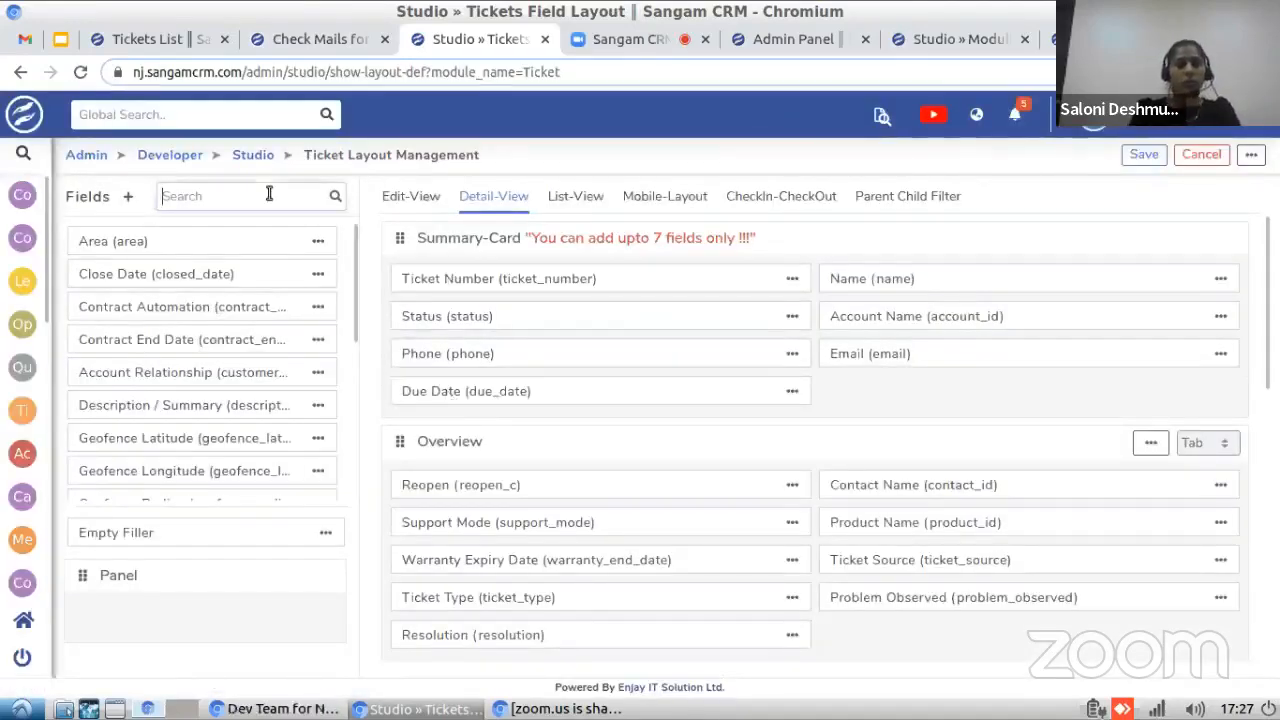
text(de)
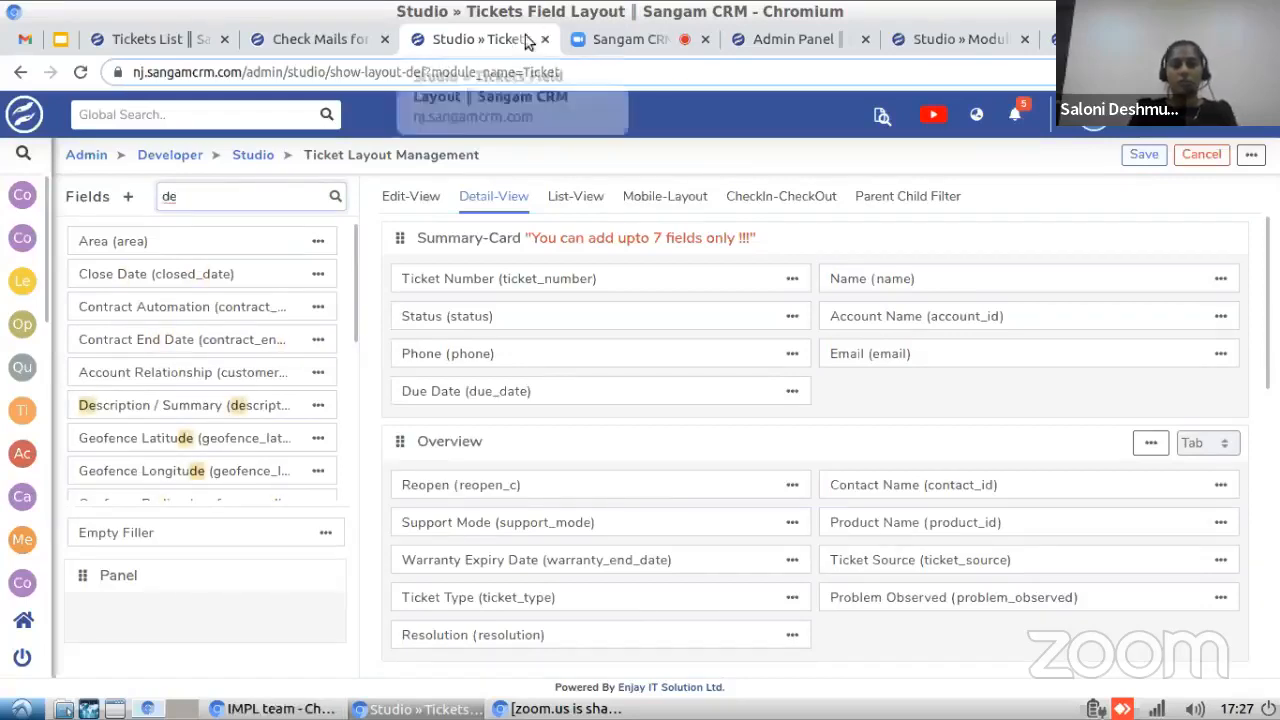
click(347, 42)
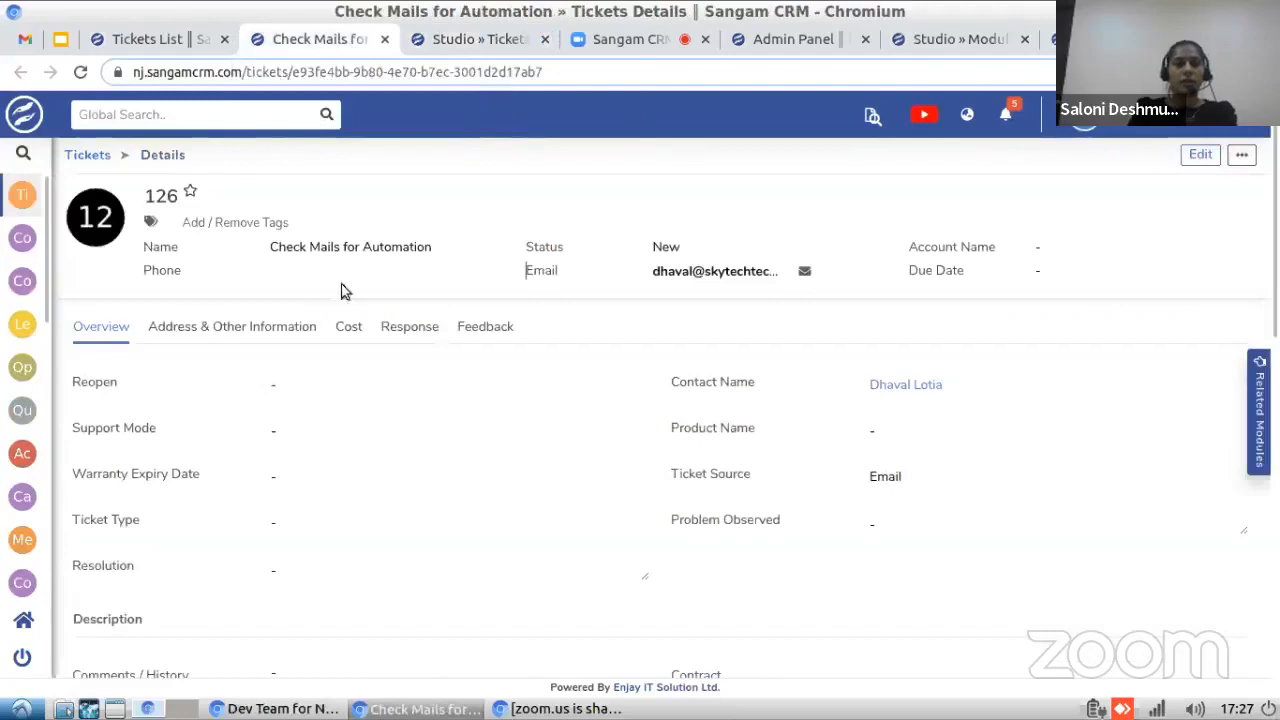
Reload ticket 126's details, then go to the Sangam CRM Weekly Sessions Zoom meeting.
click(84, 73)
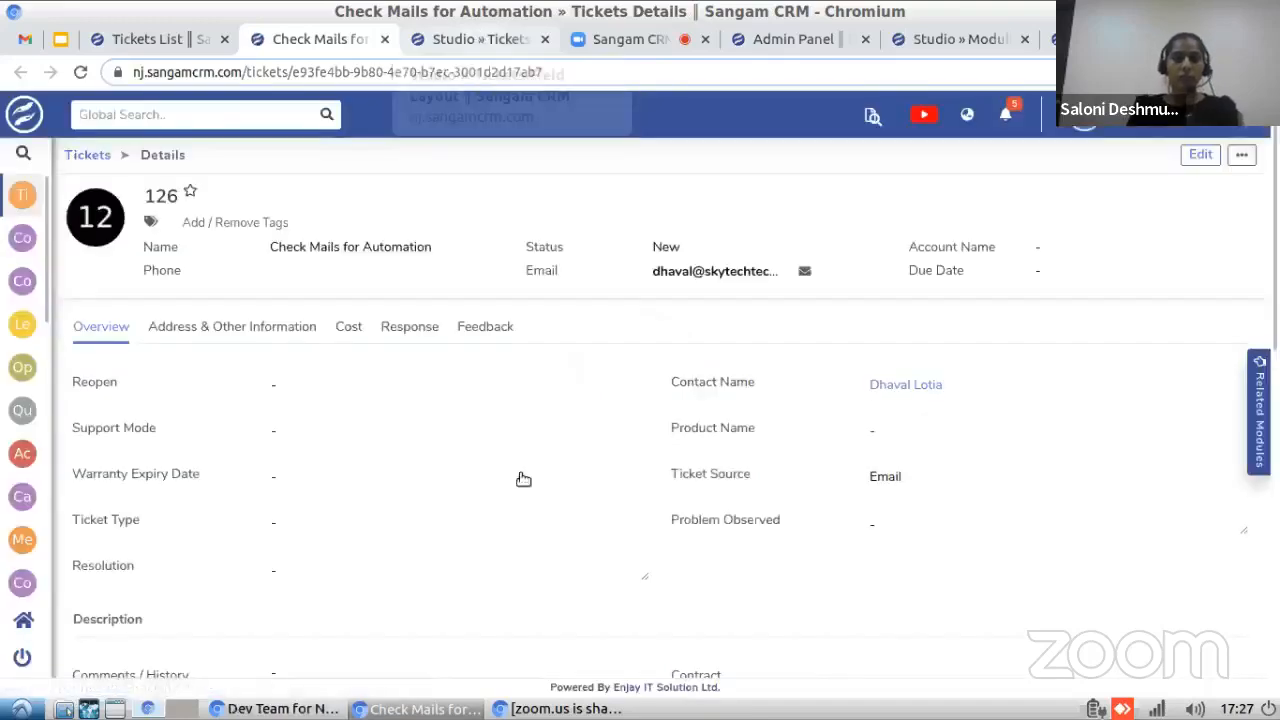
scroll(555, 557, down, 3)
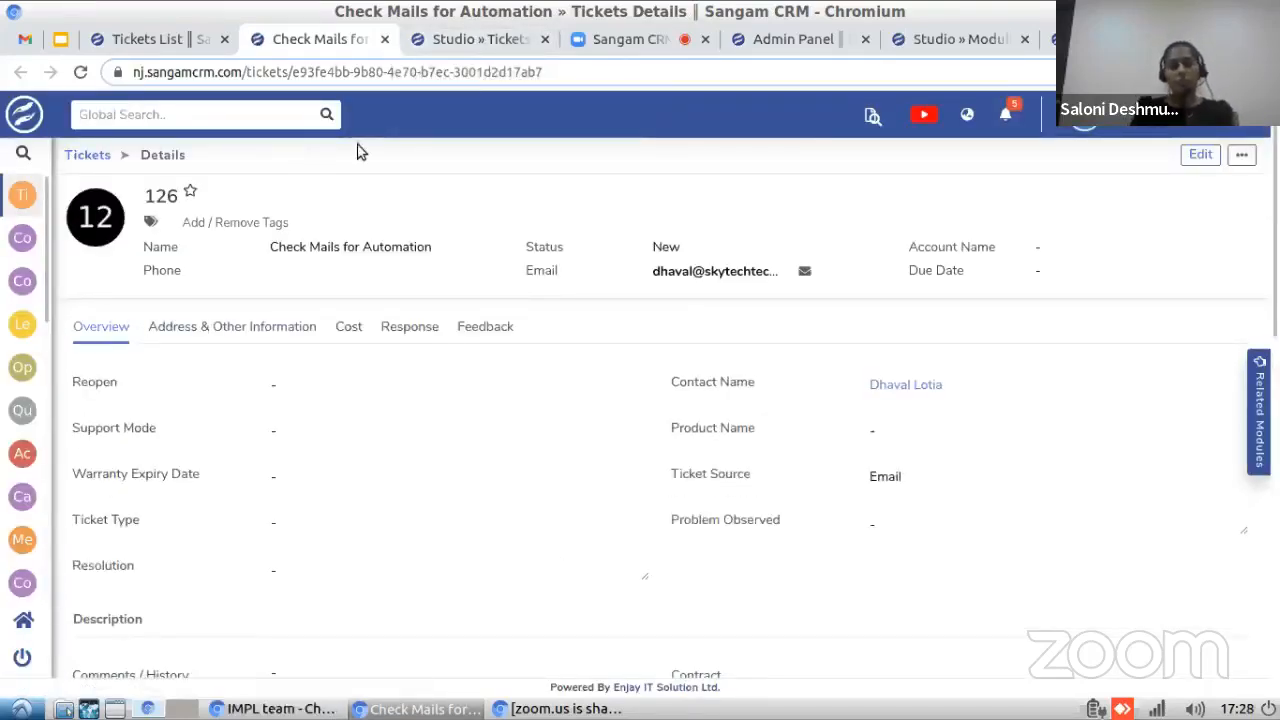
click(648, 40)
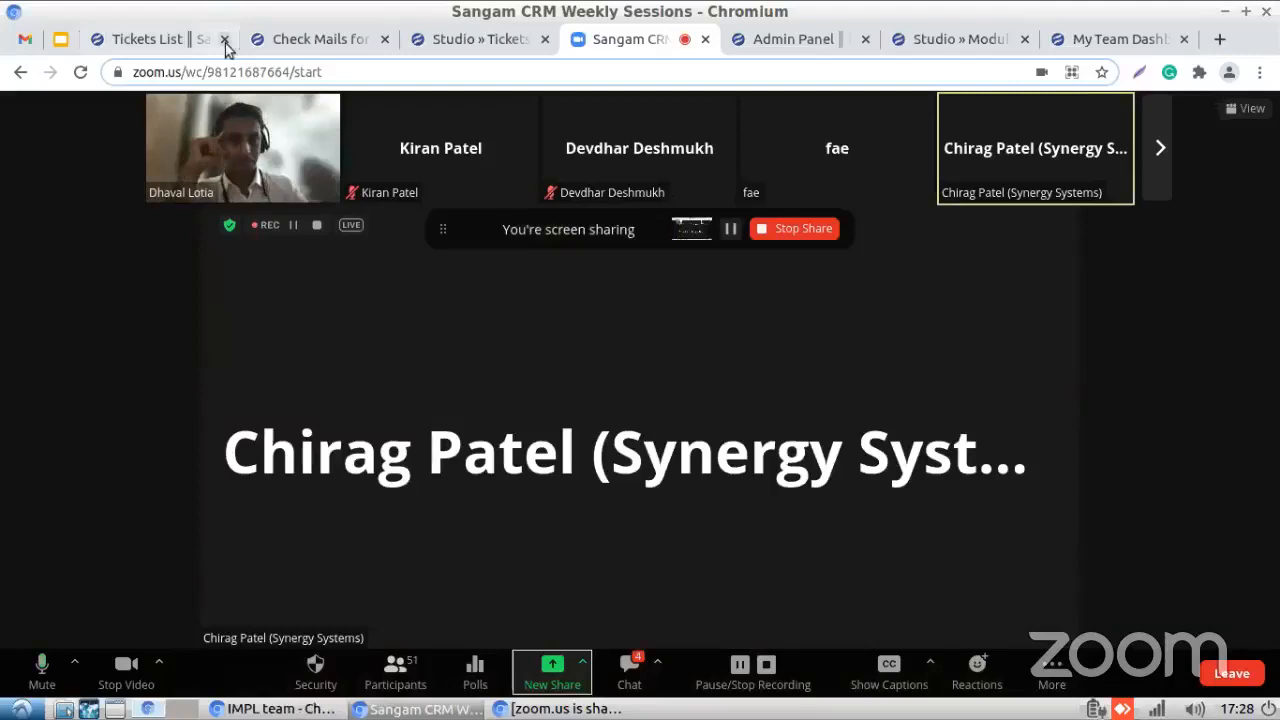
click(282, 46)
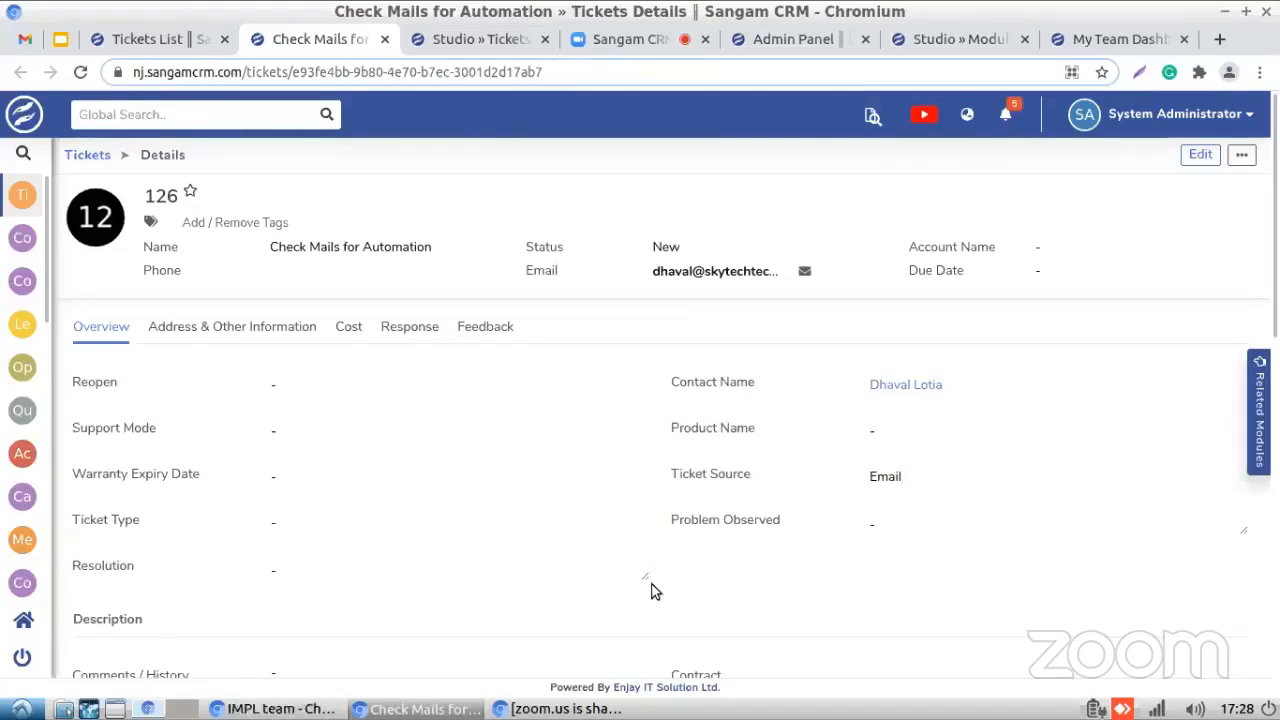
click(618, 48)
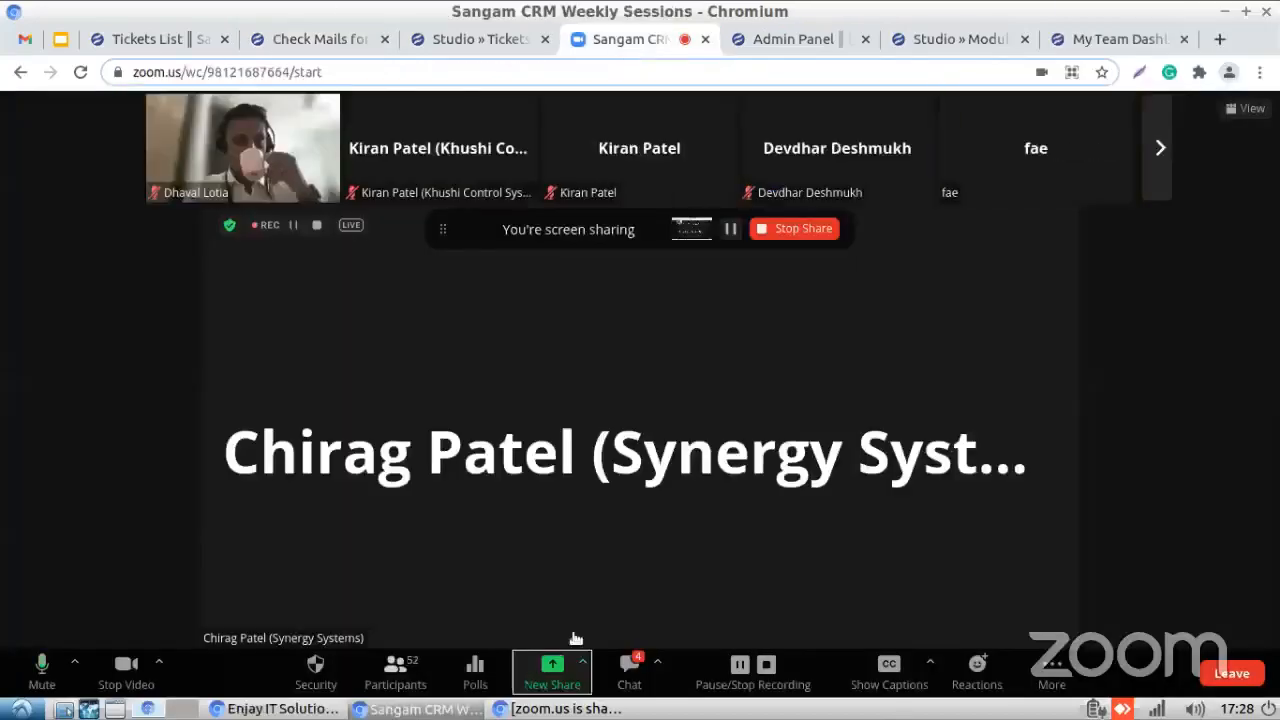